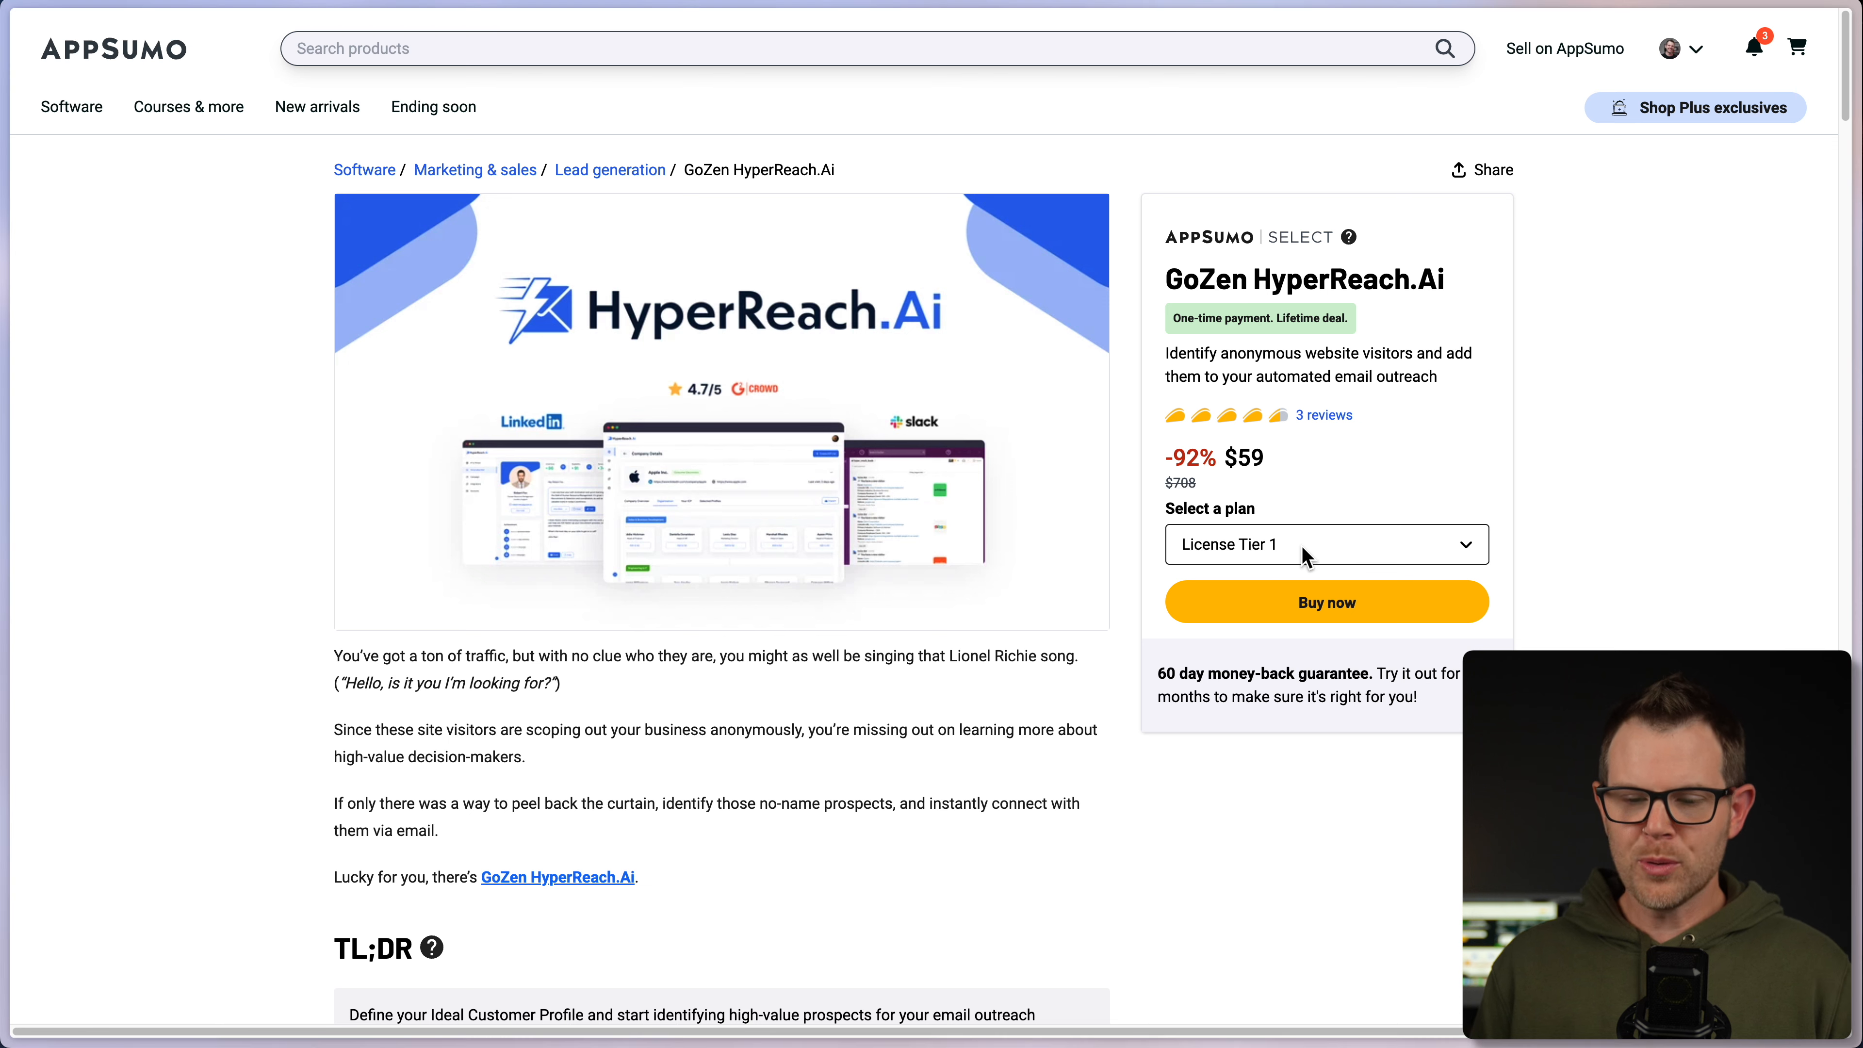
- Open the Select a plan dropdown to view HyperReach.Ai License Tiers 1–5
left_click(1301, 554)
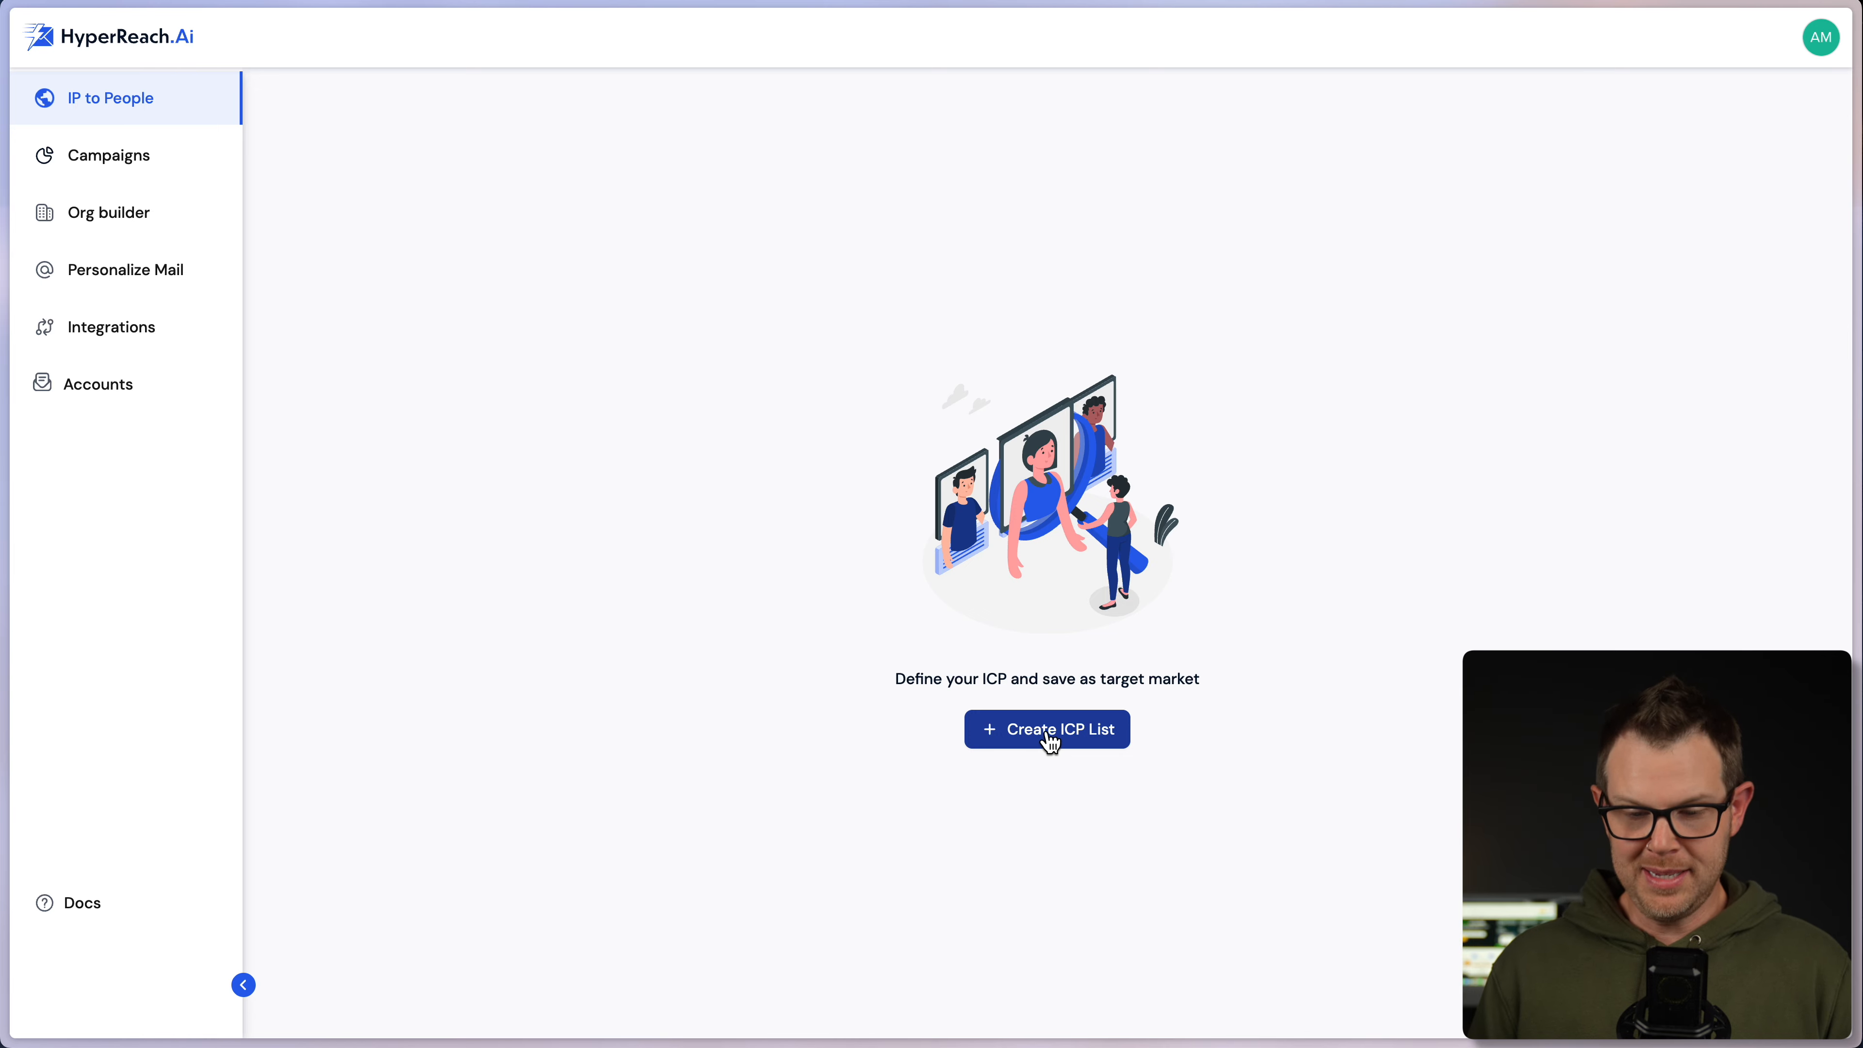
- Open the Create ICP List form and enter 'Demo' as the new ICP name
left_click(1047, 734)
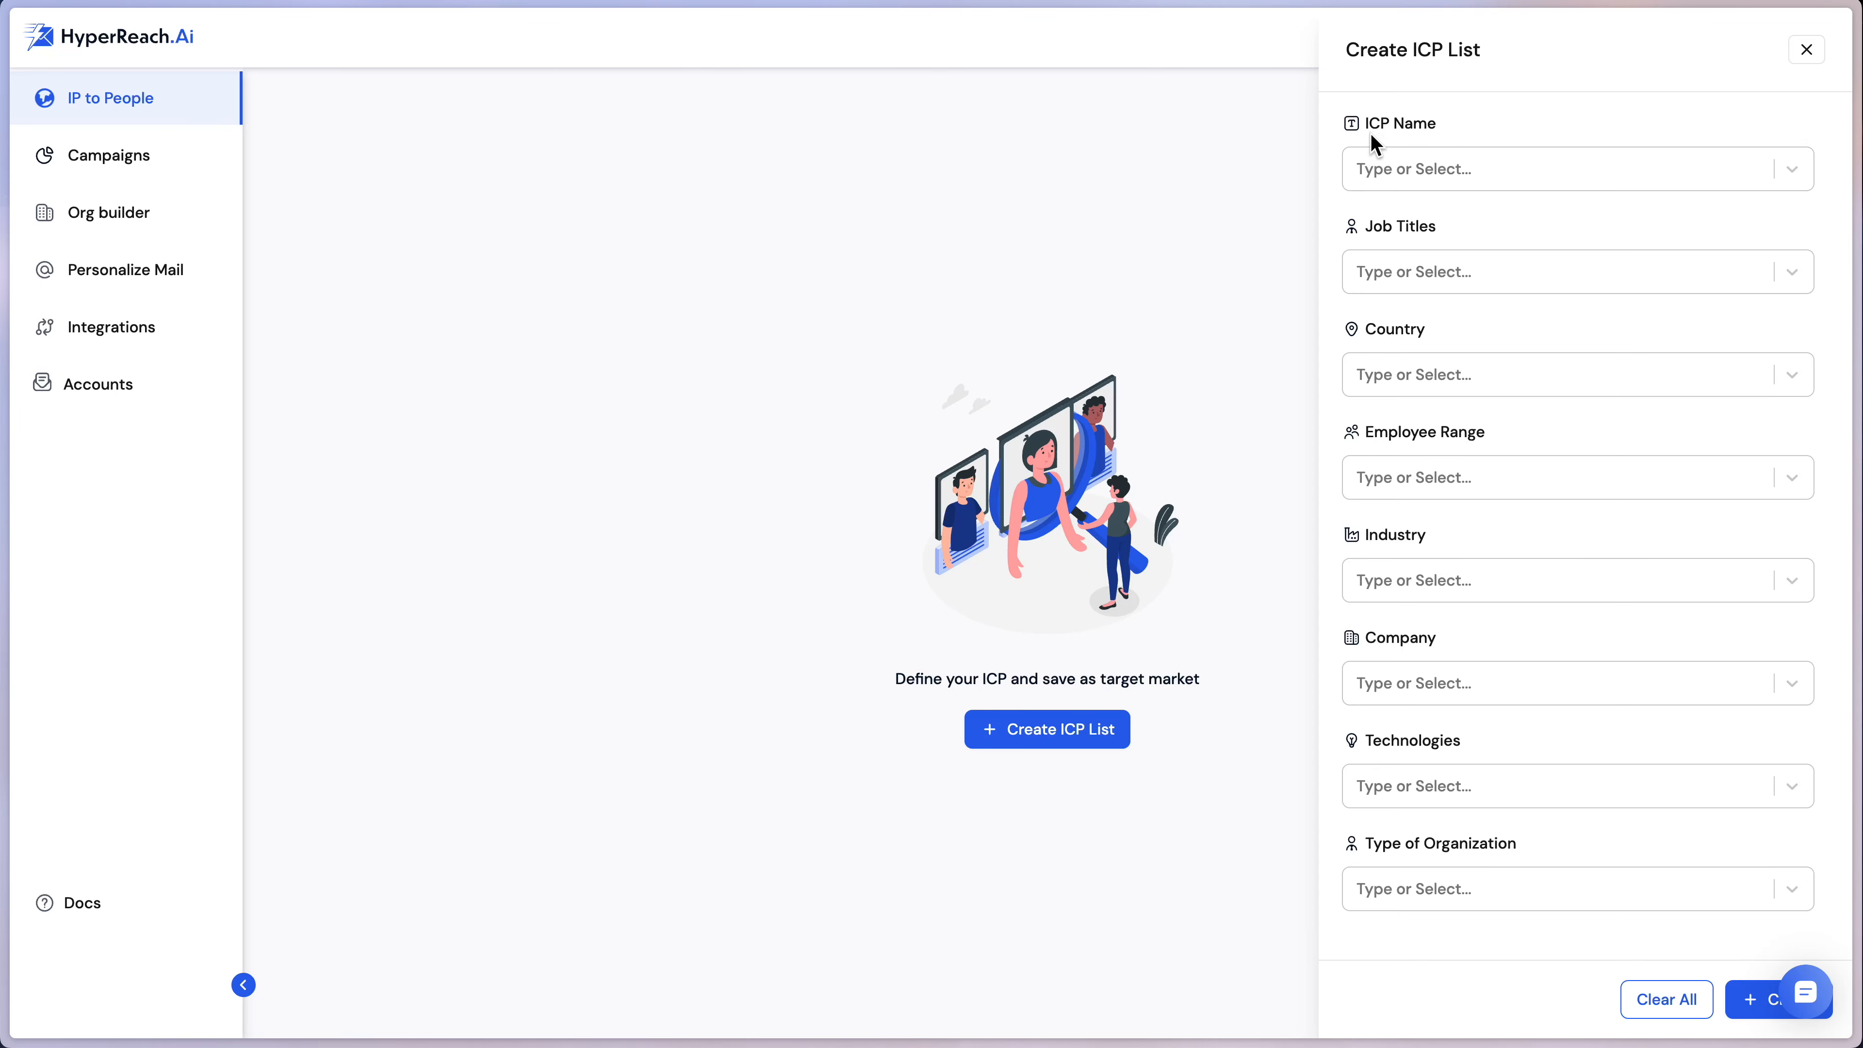
left_click(1417, 176)
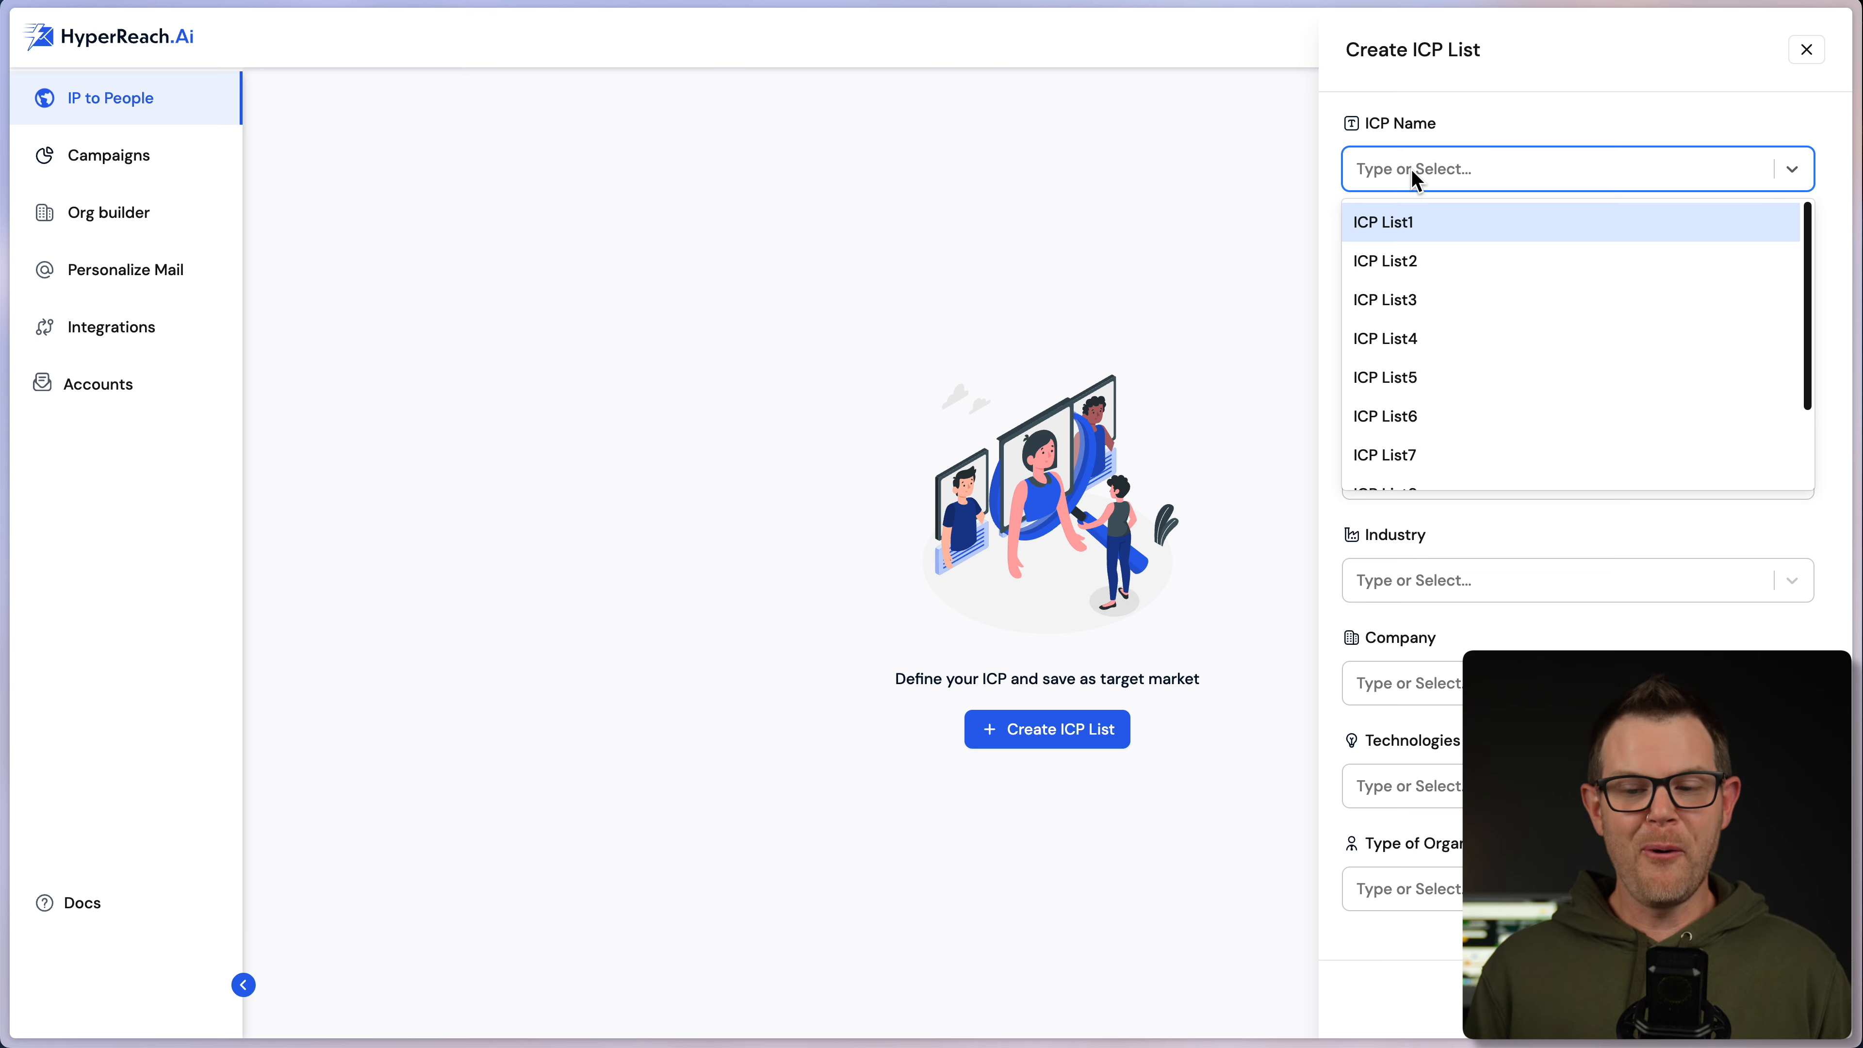
scroll(1547, 338, "down", 2)
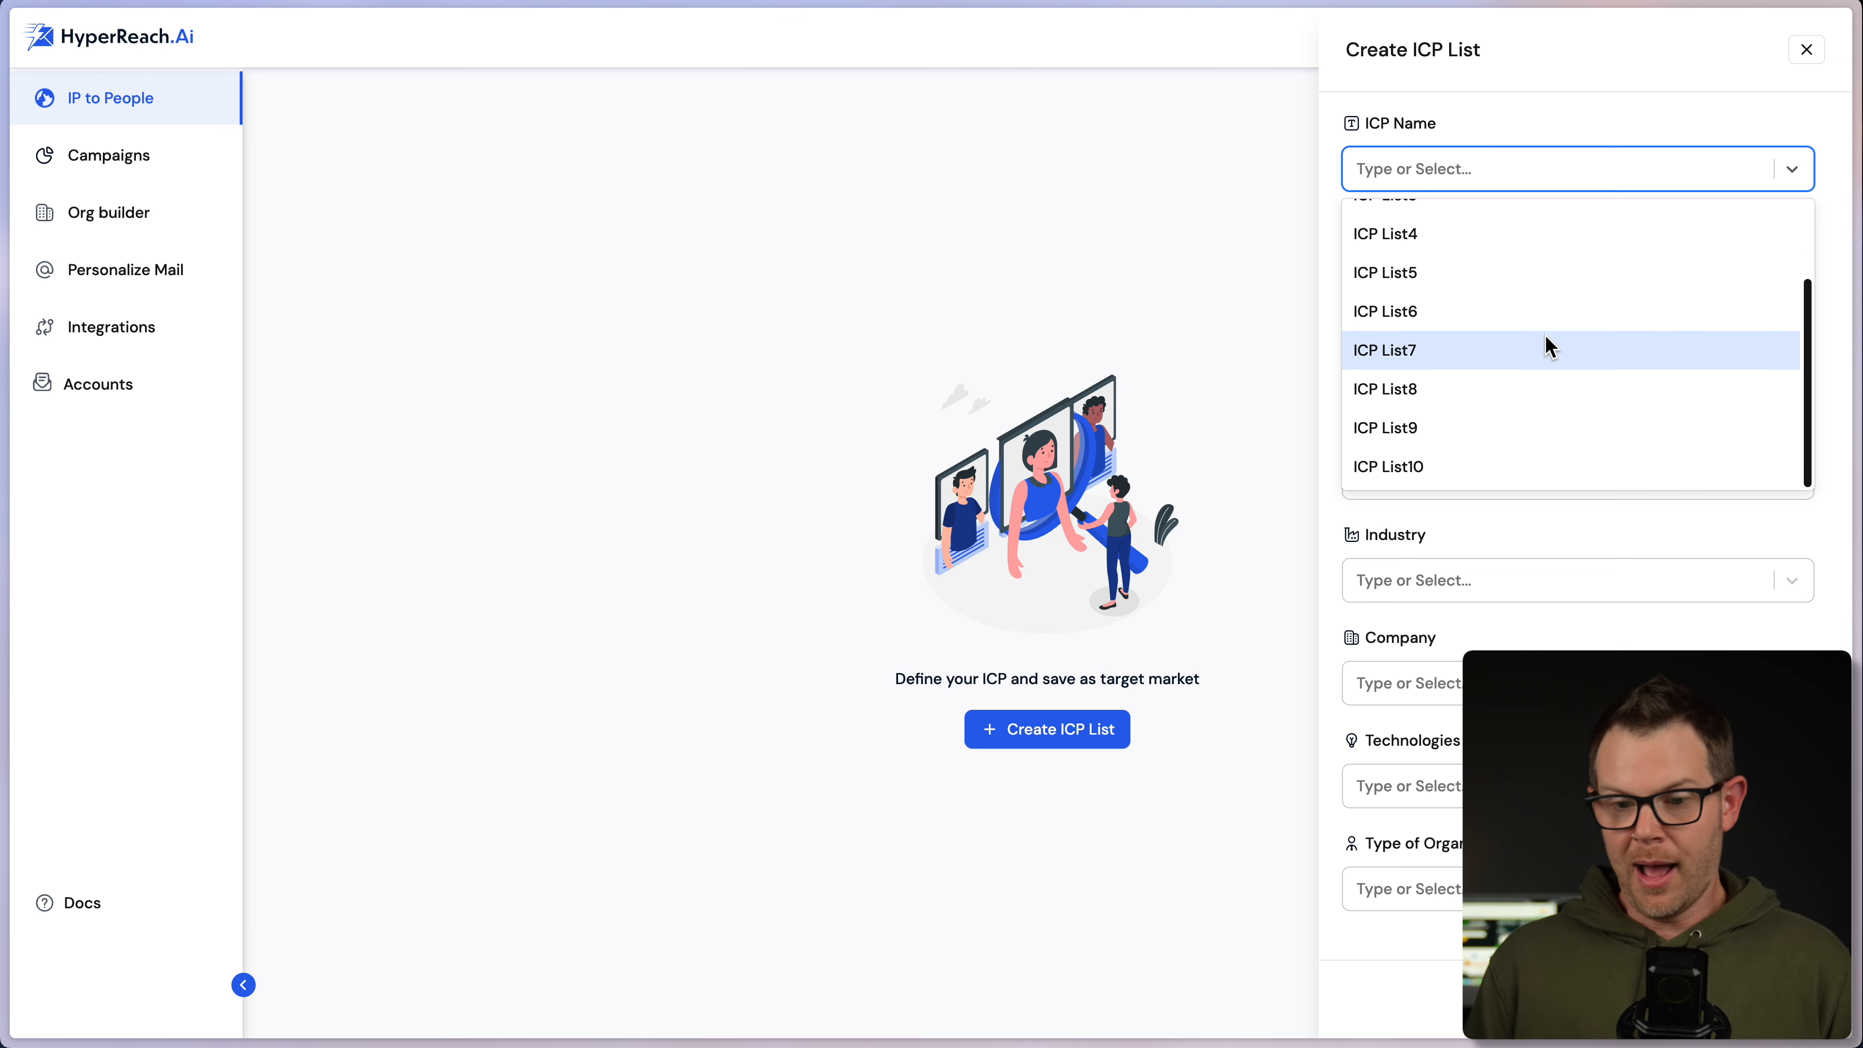
left_click(1422, 469)
left_click(1458, 171)
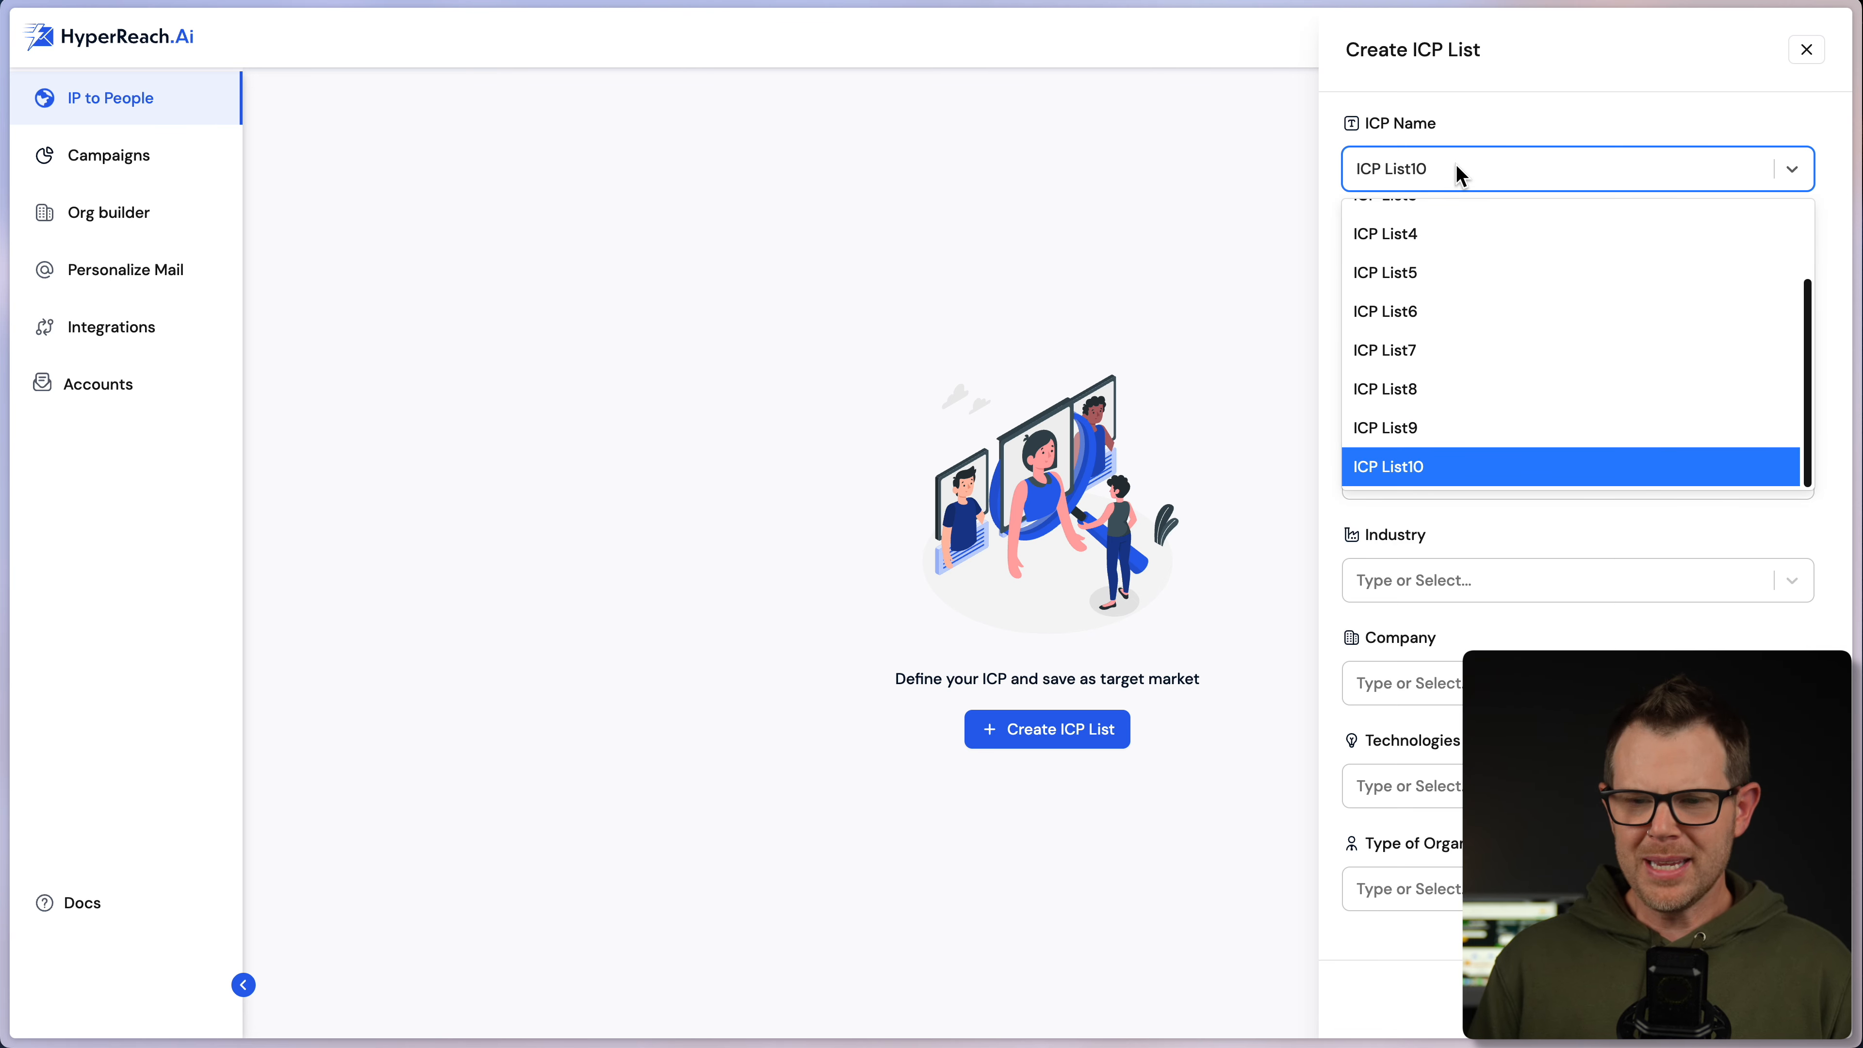
left_click(1455, 165)
left_click(1454, 166)
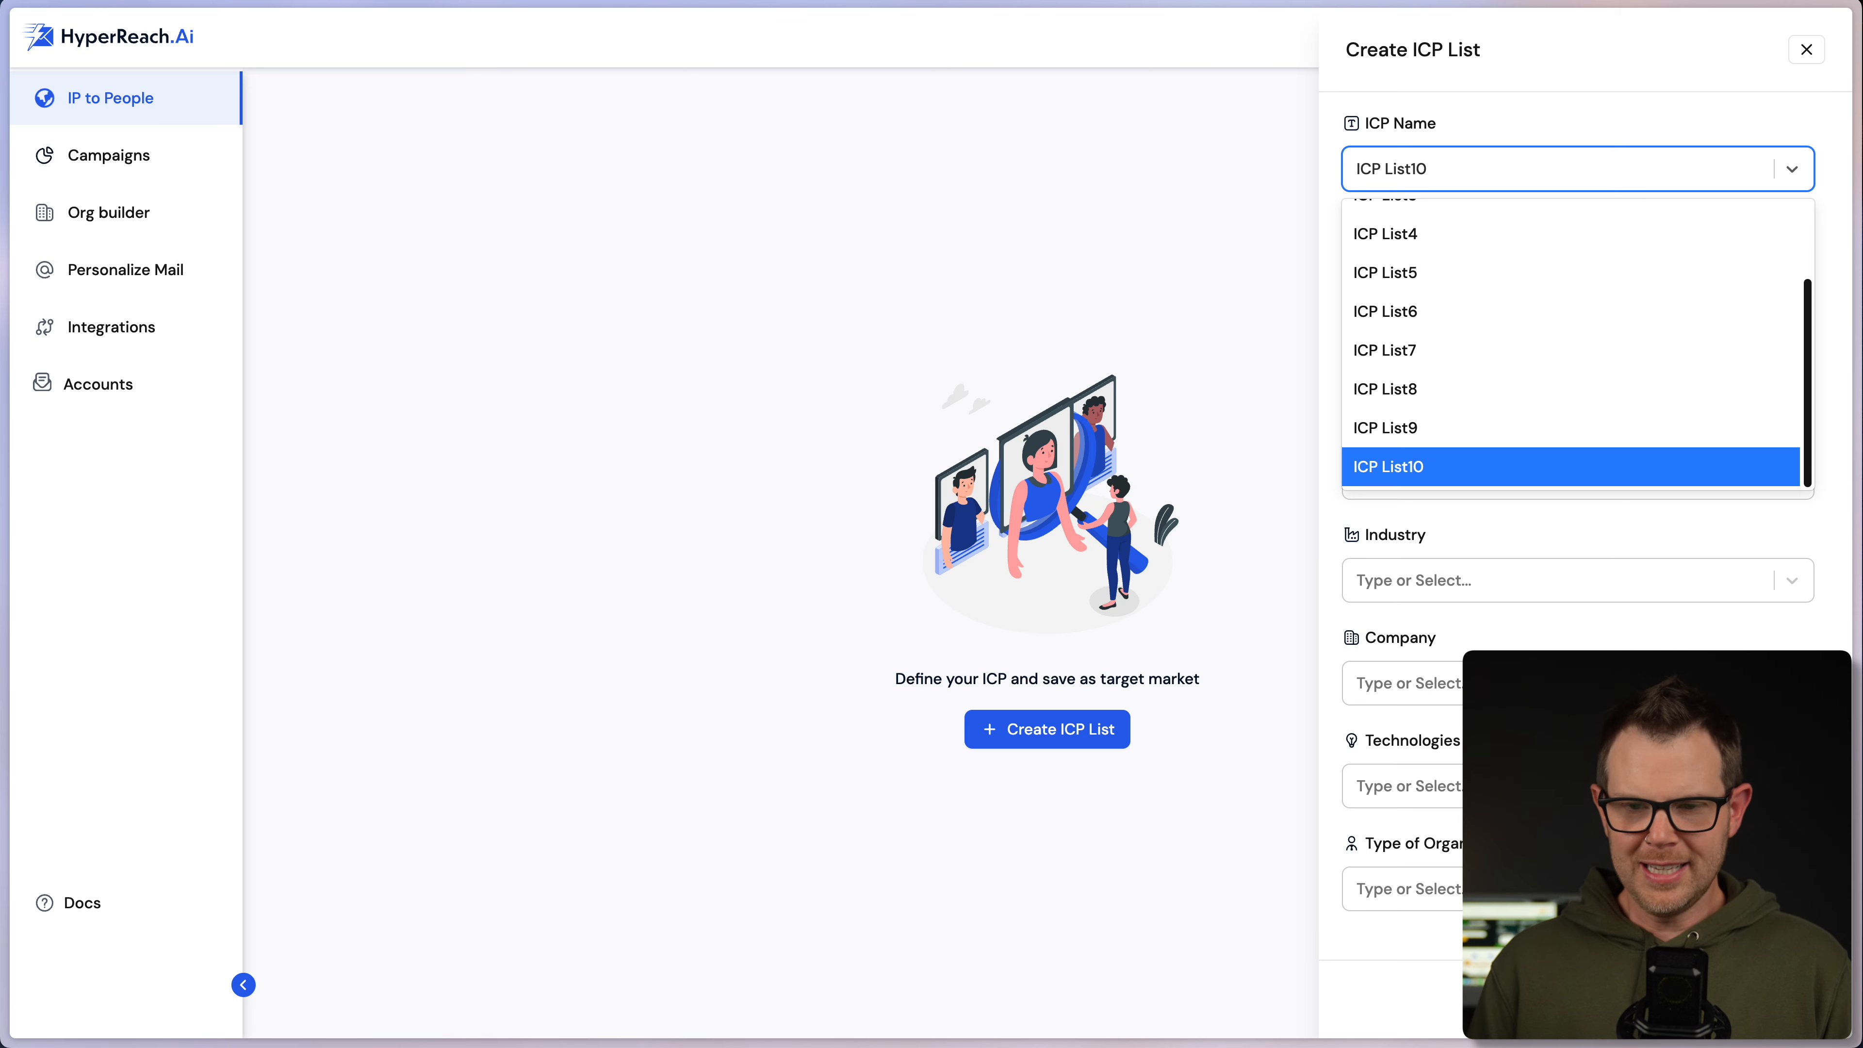
type("sdsf")
key("ctrl+a")
key("BackSpace")
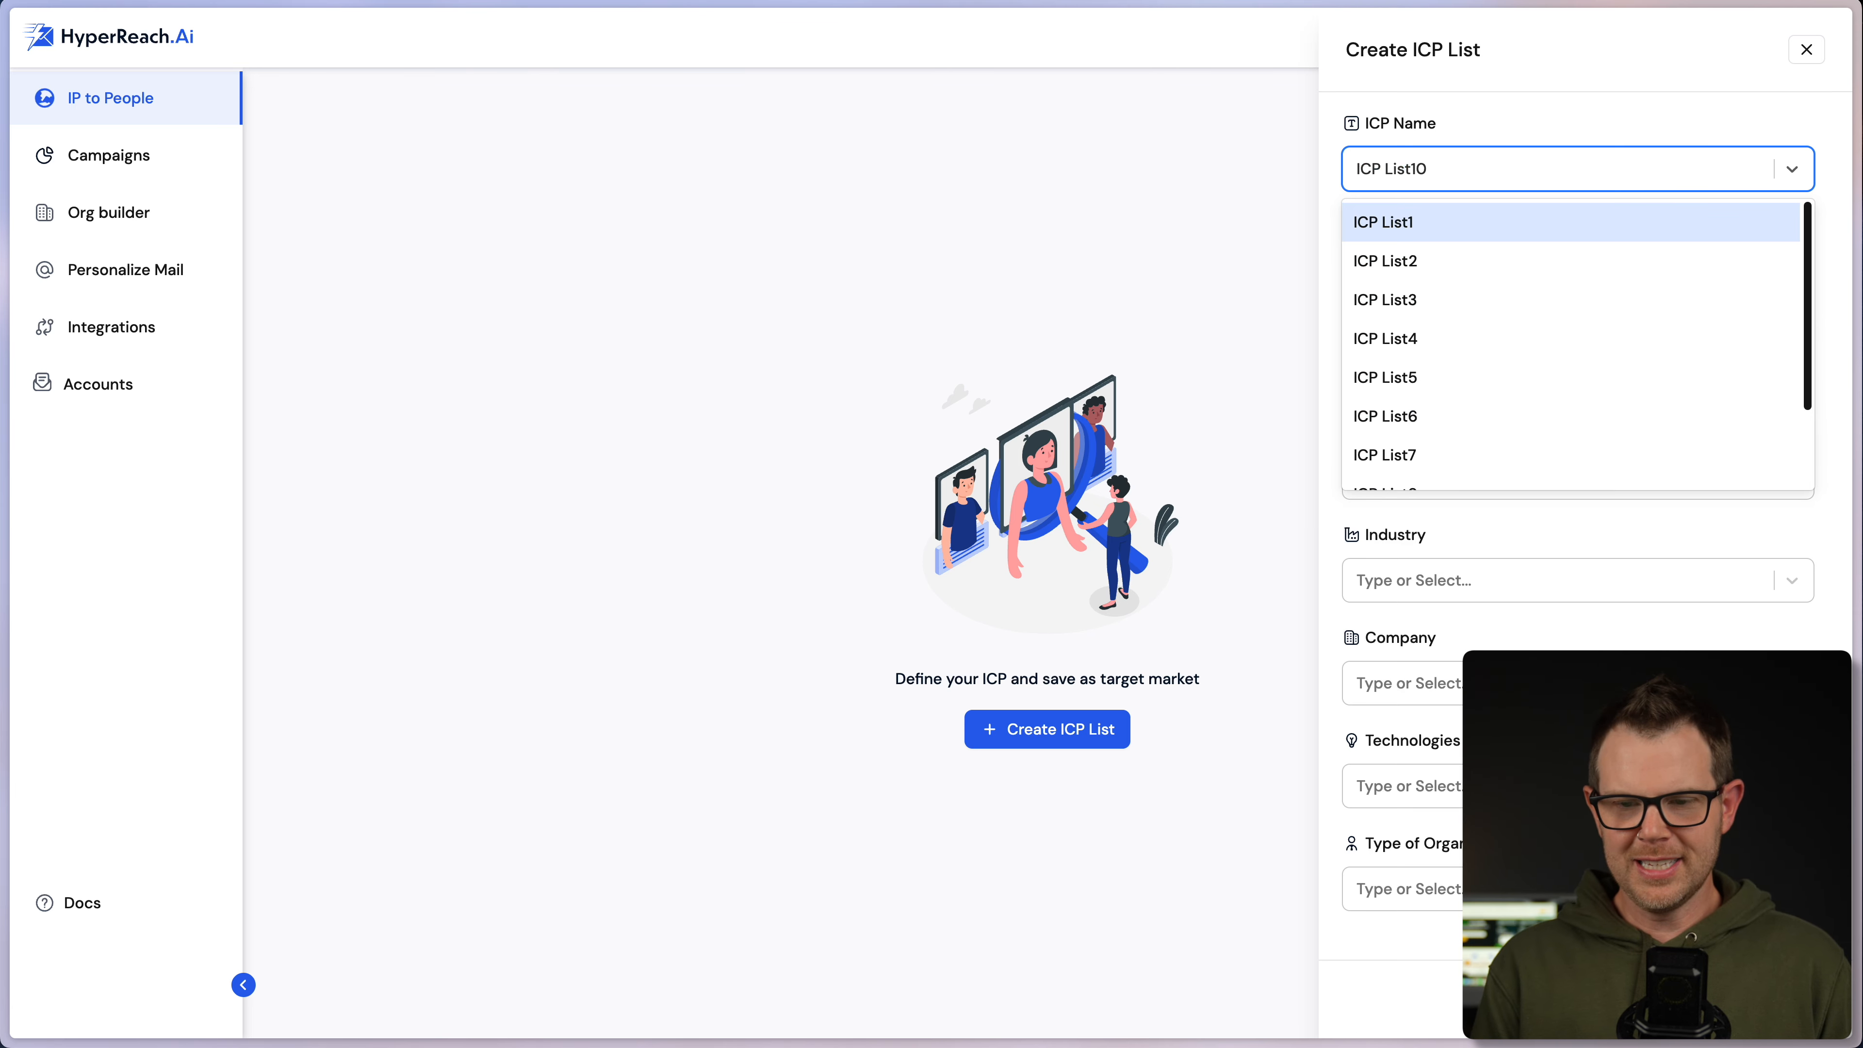
type("Demo")
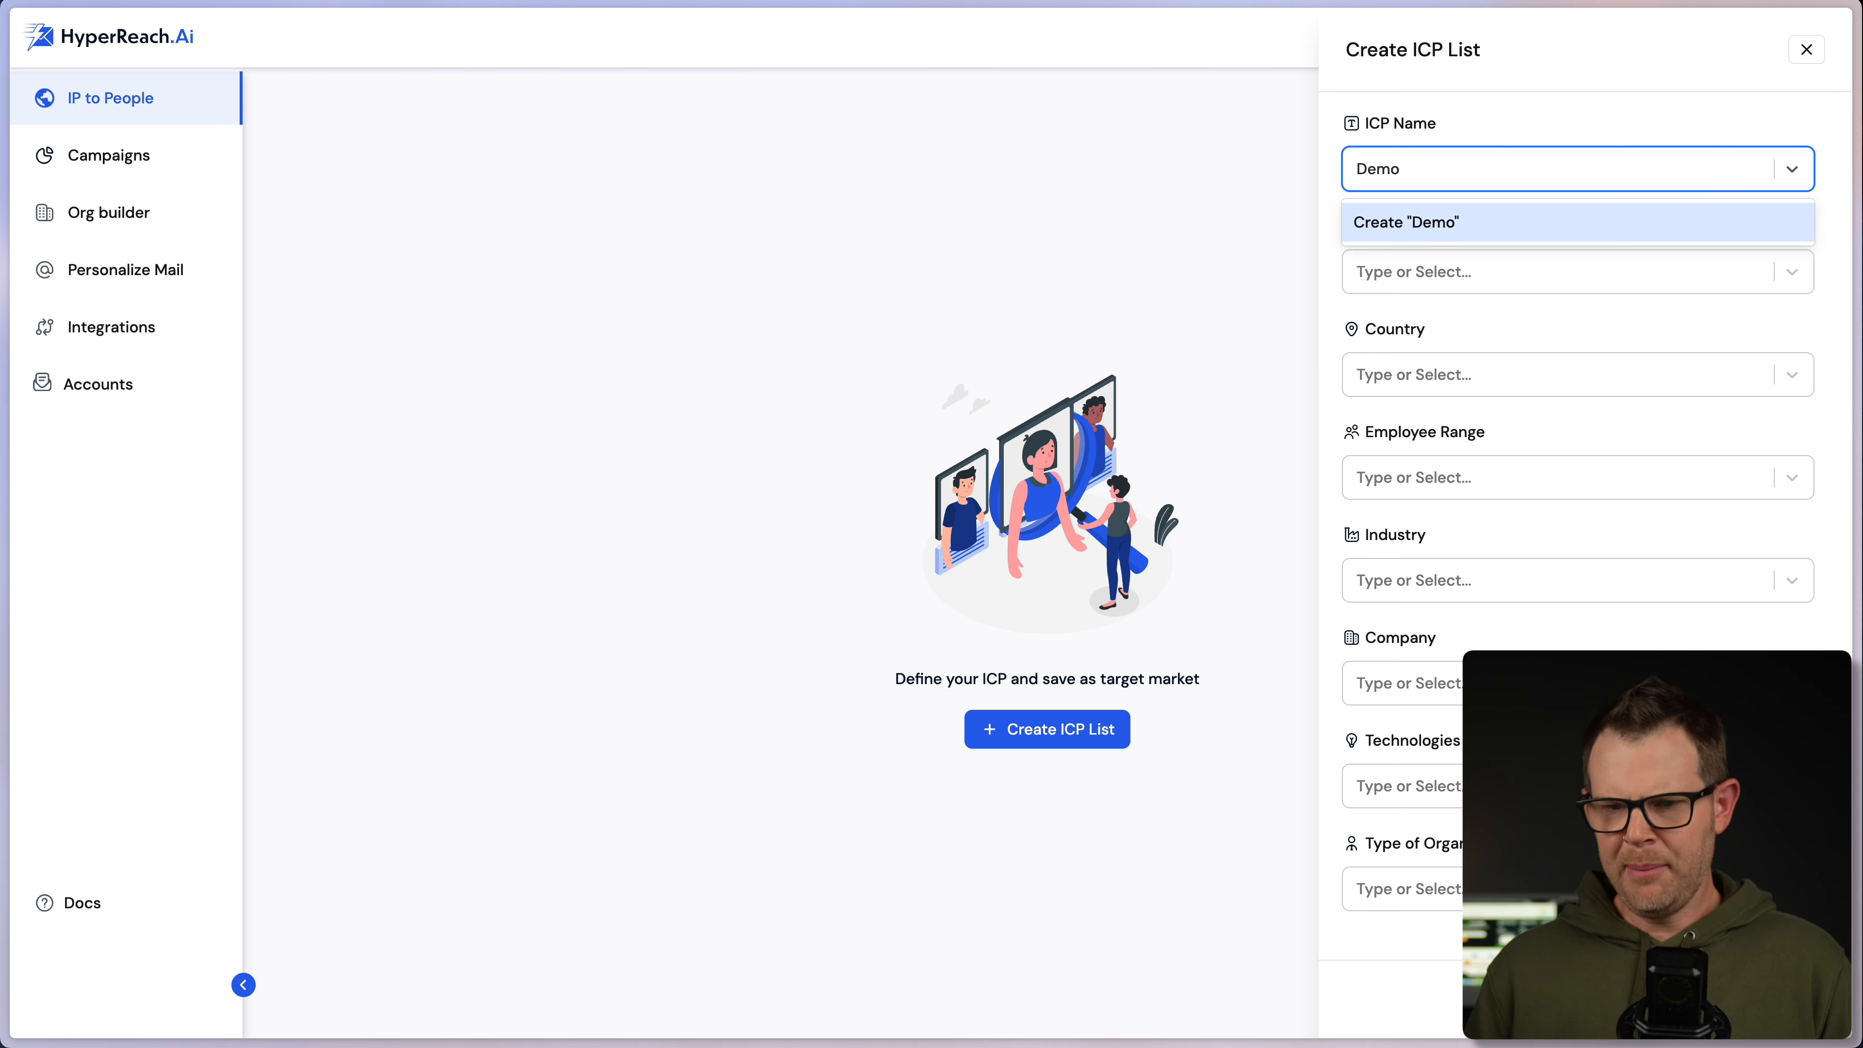
left_click(1443, 223)
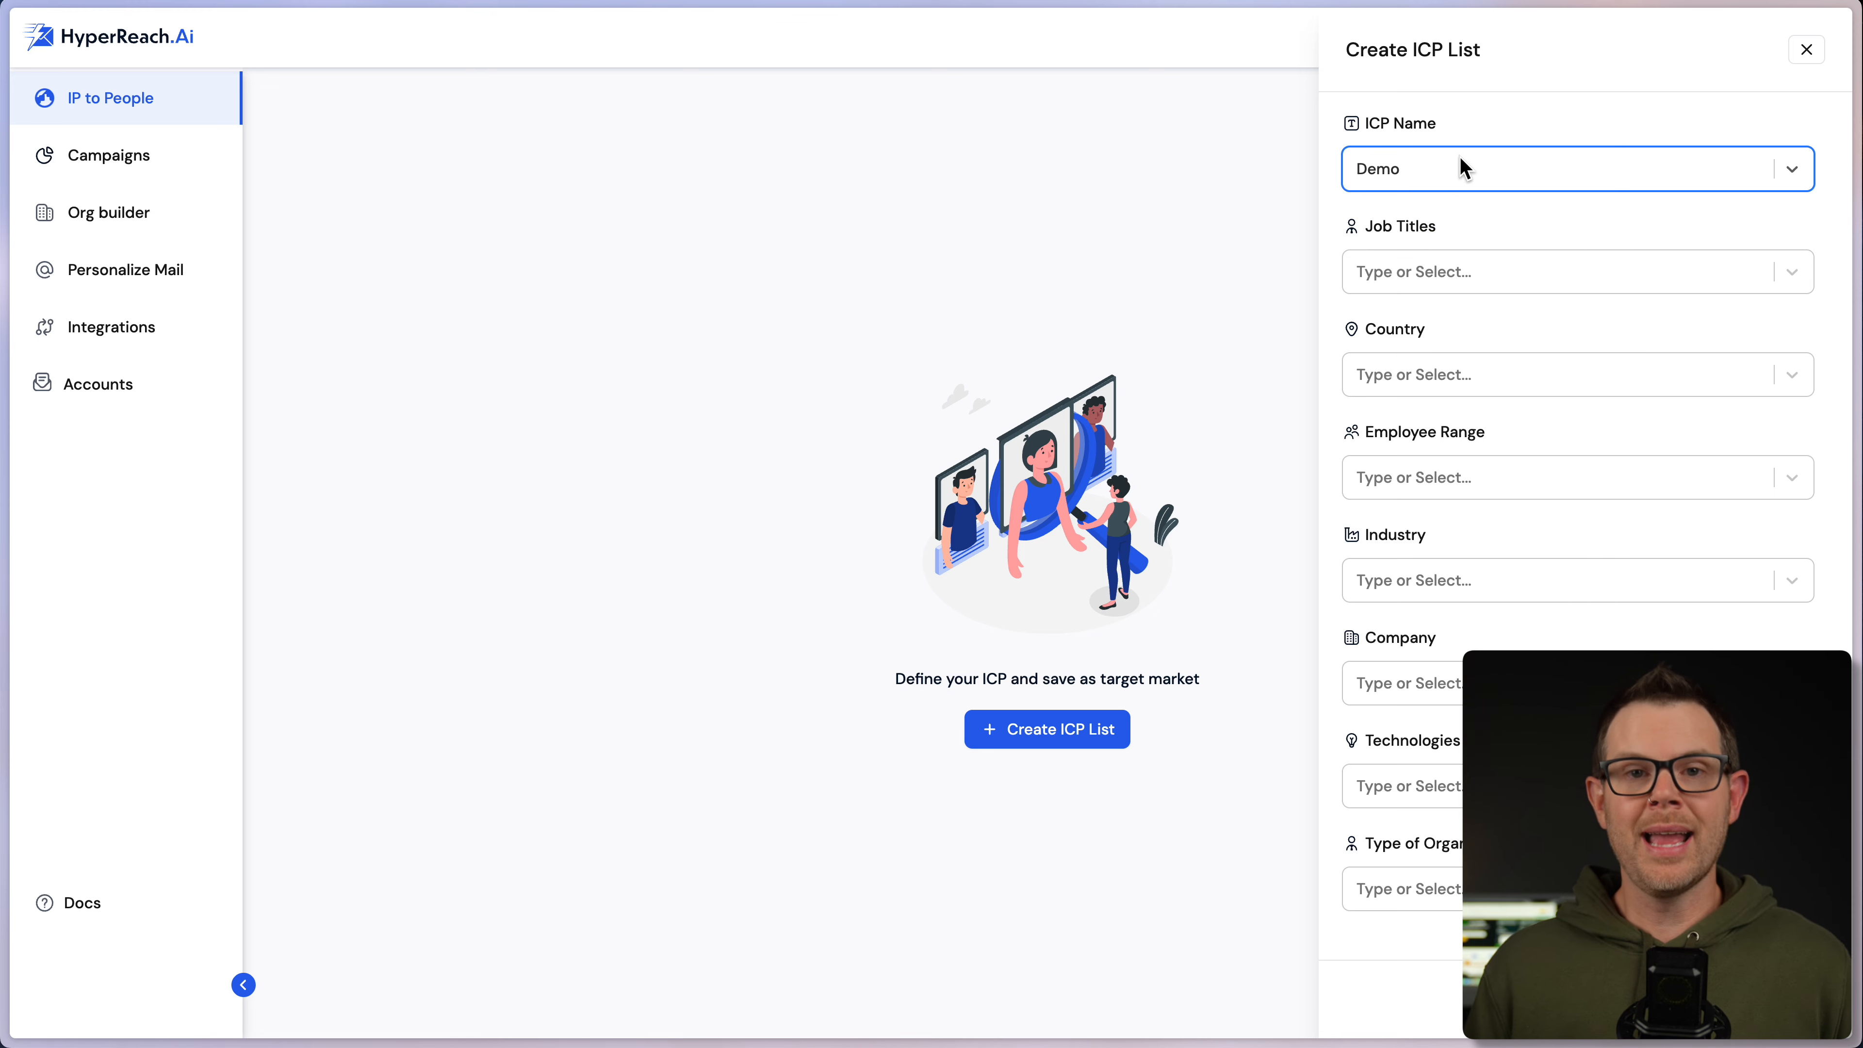
- Add United States of America, Canada and Australia as the ICP's target countries
left_click(1457, 269)
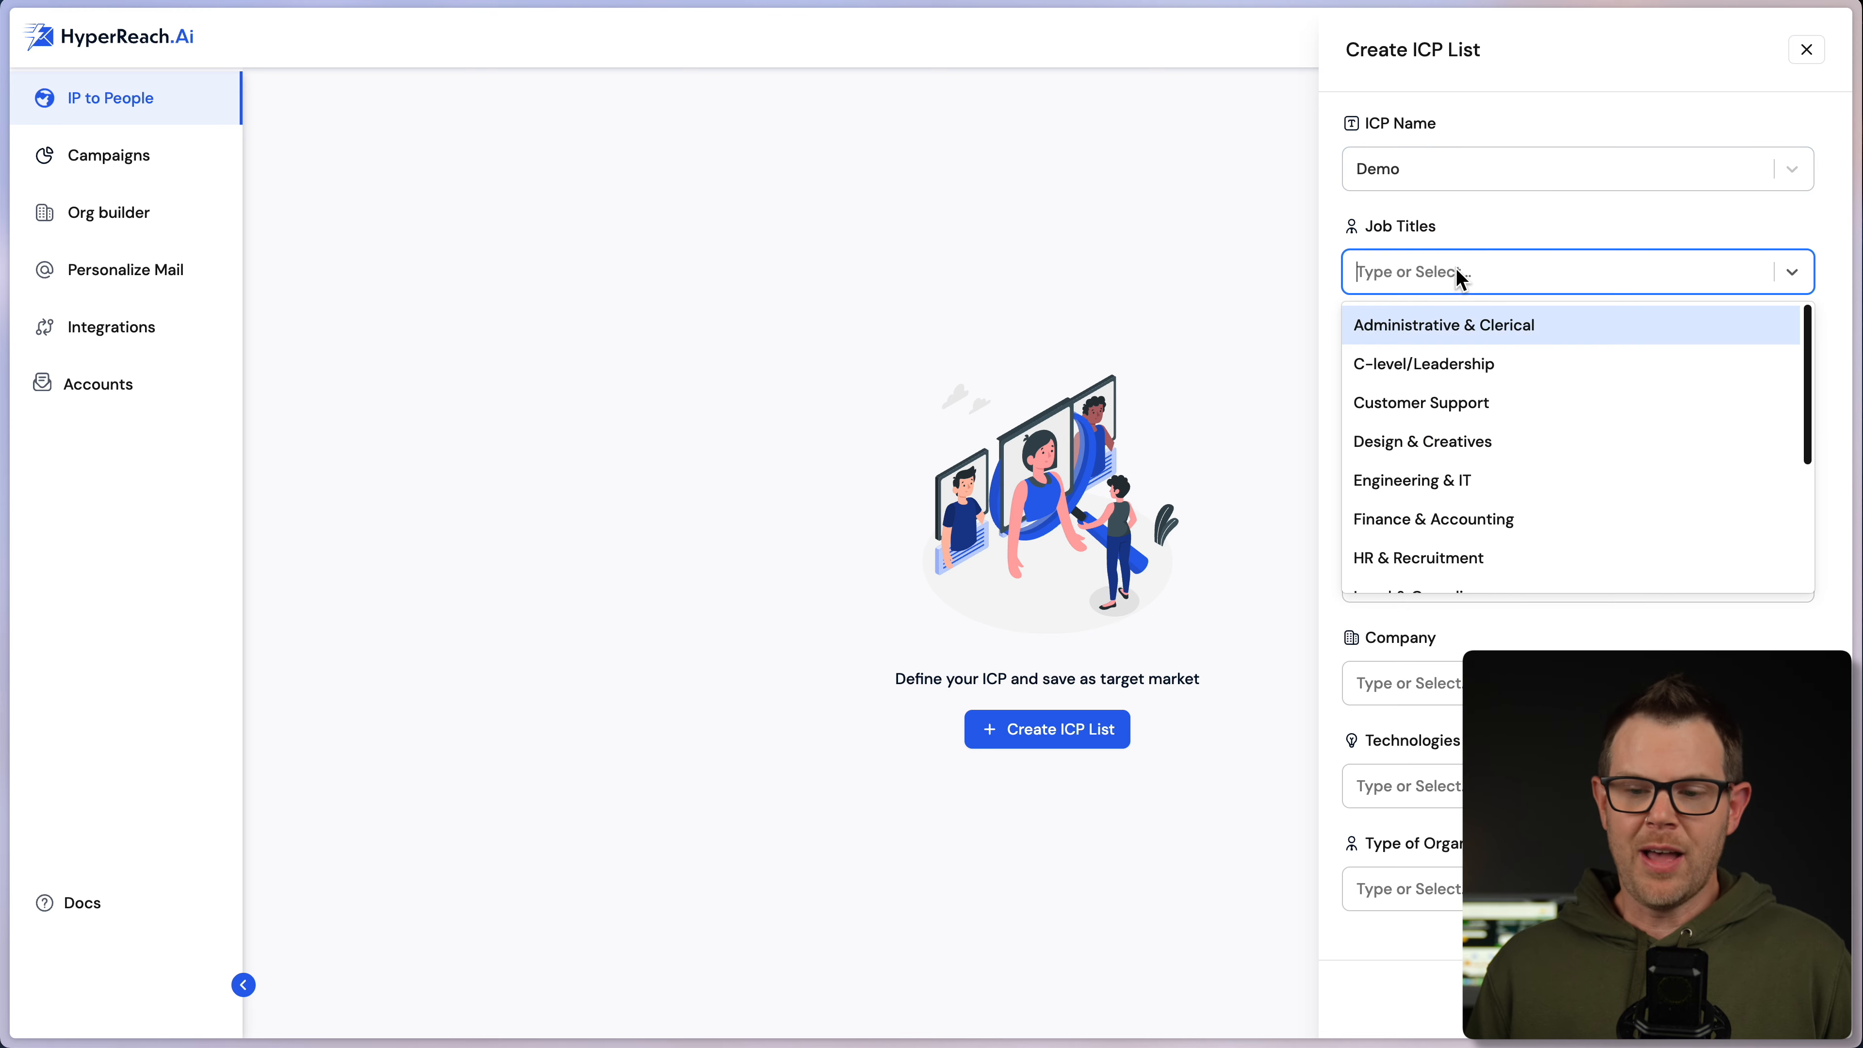
left_click(1472, 365)
left_click(1503, 272)
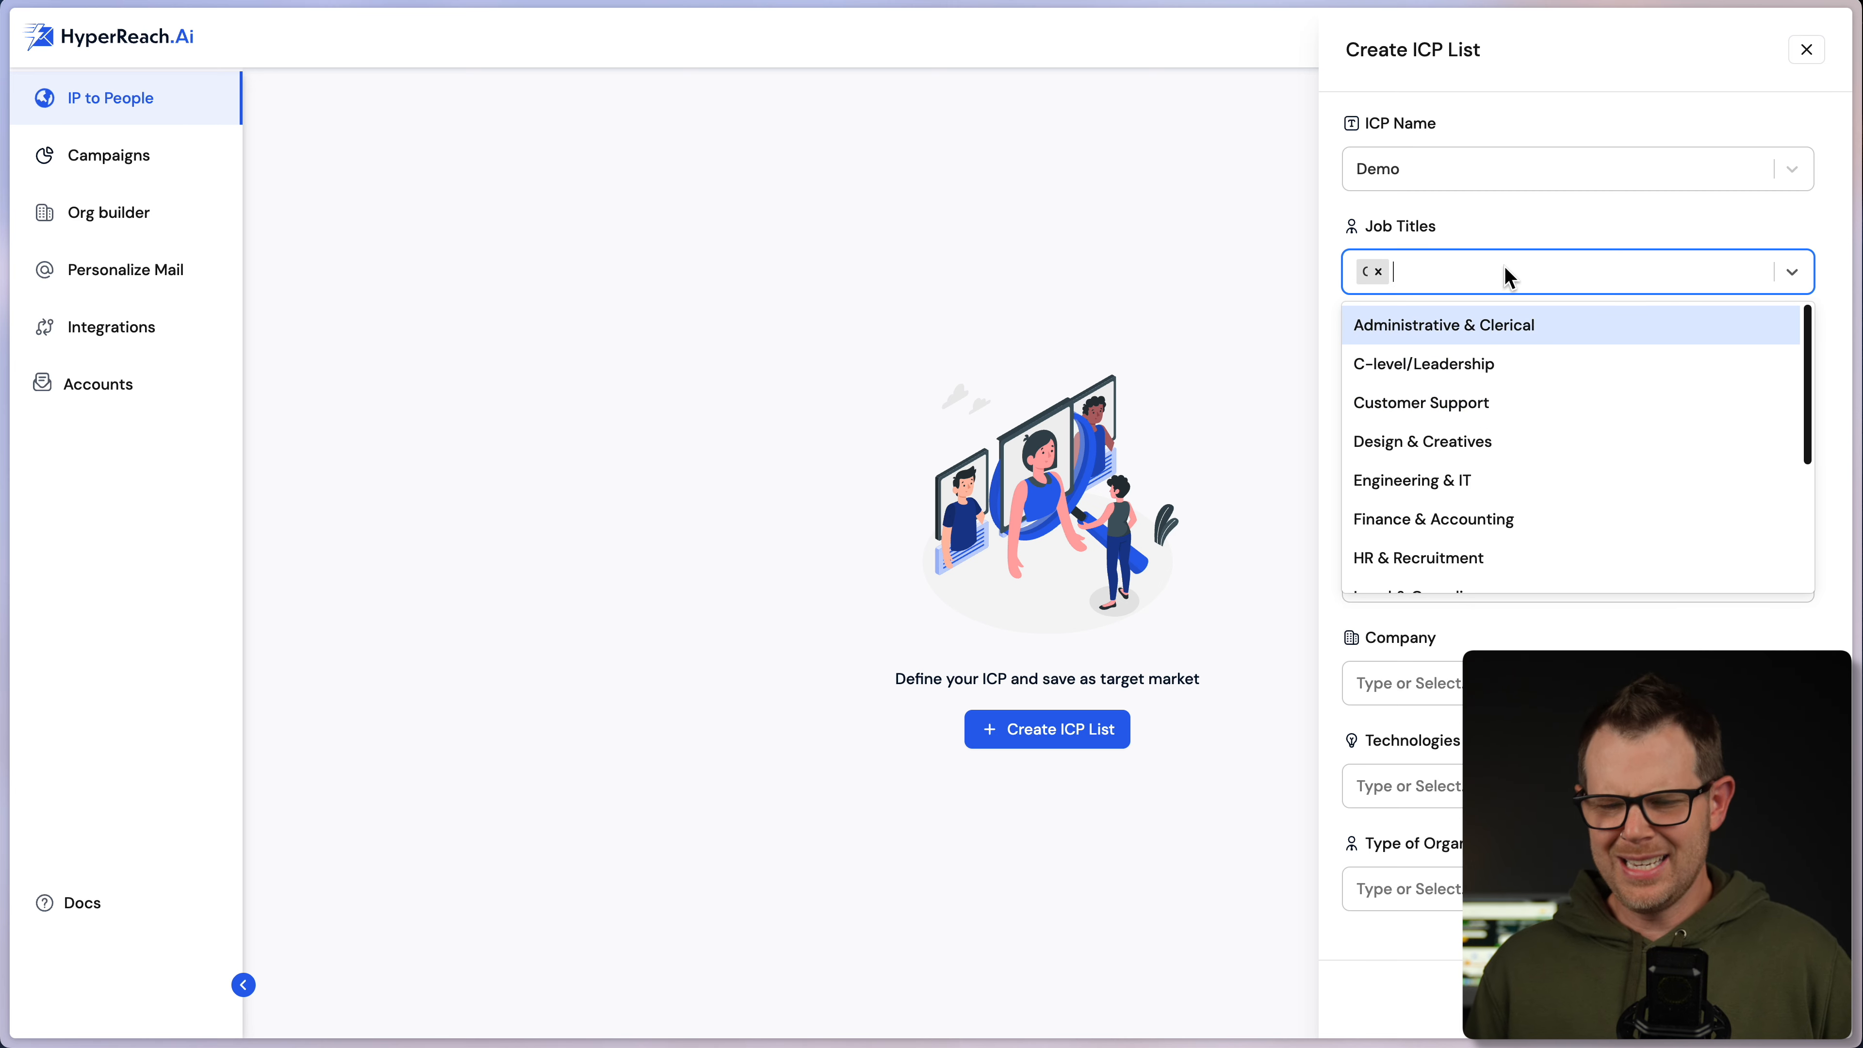
left_click(1533, 223)
left_click(1461, 378)
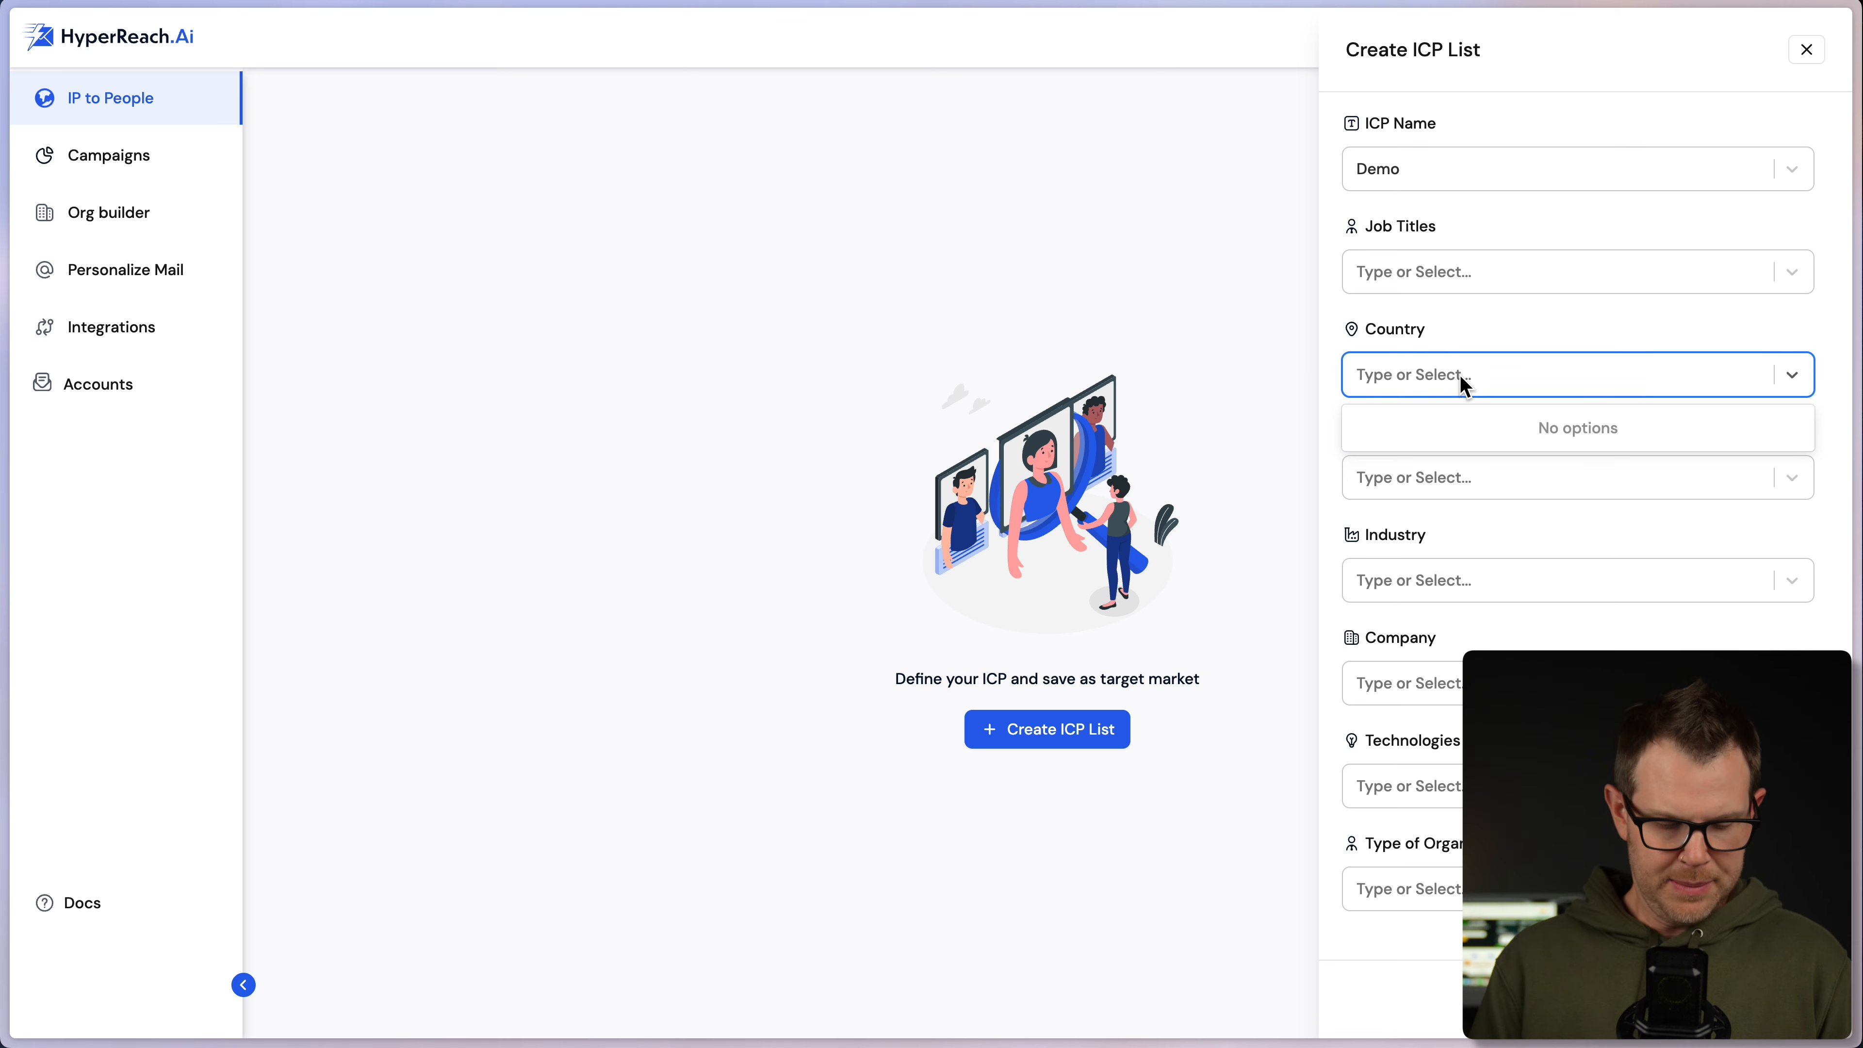
type("United")
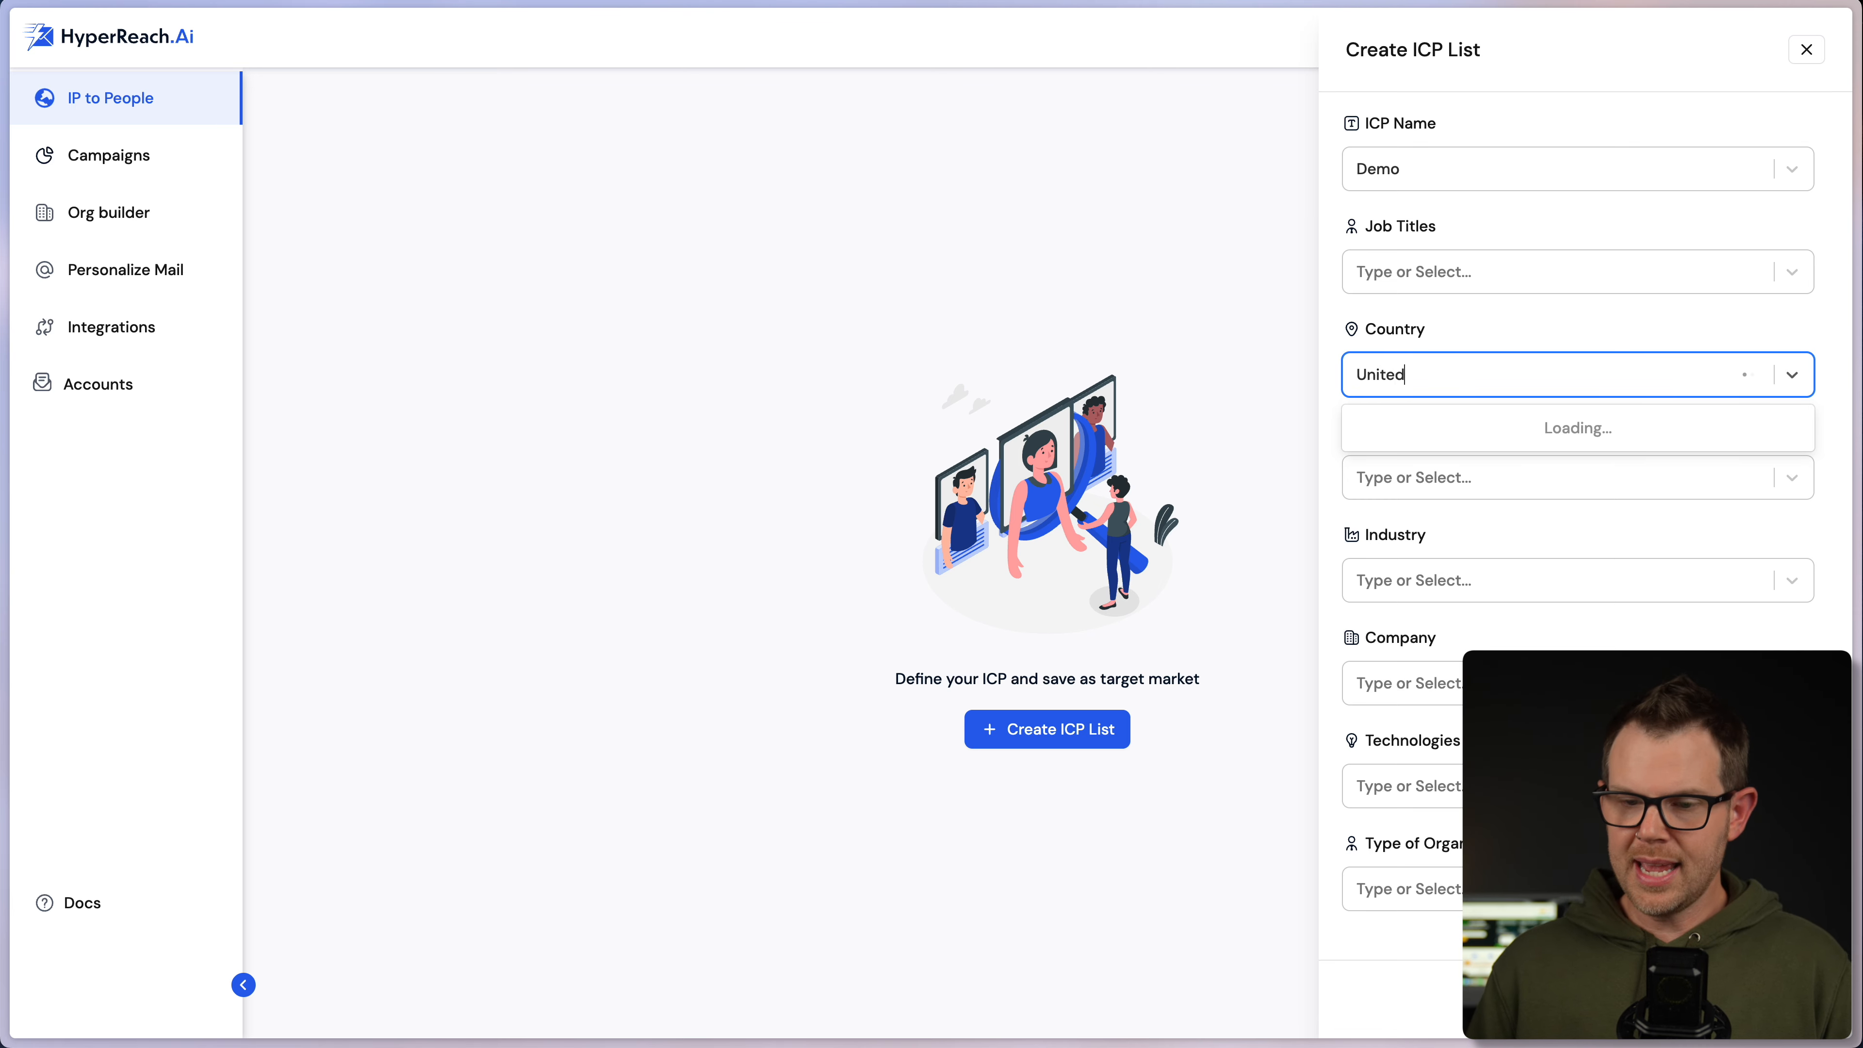
key("Return")
type("Canada")
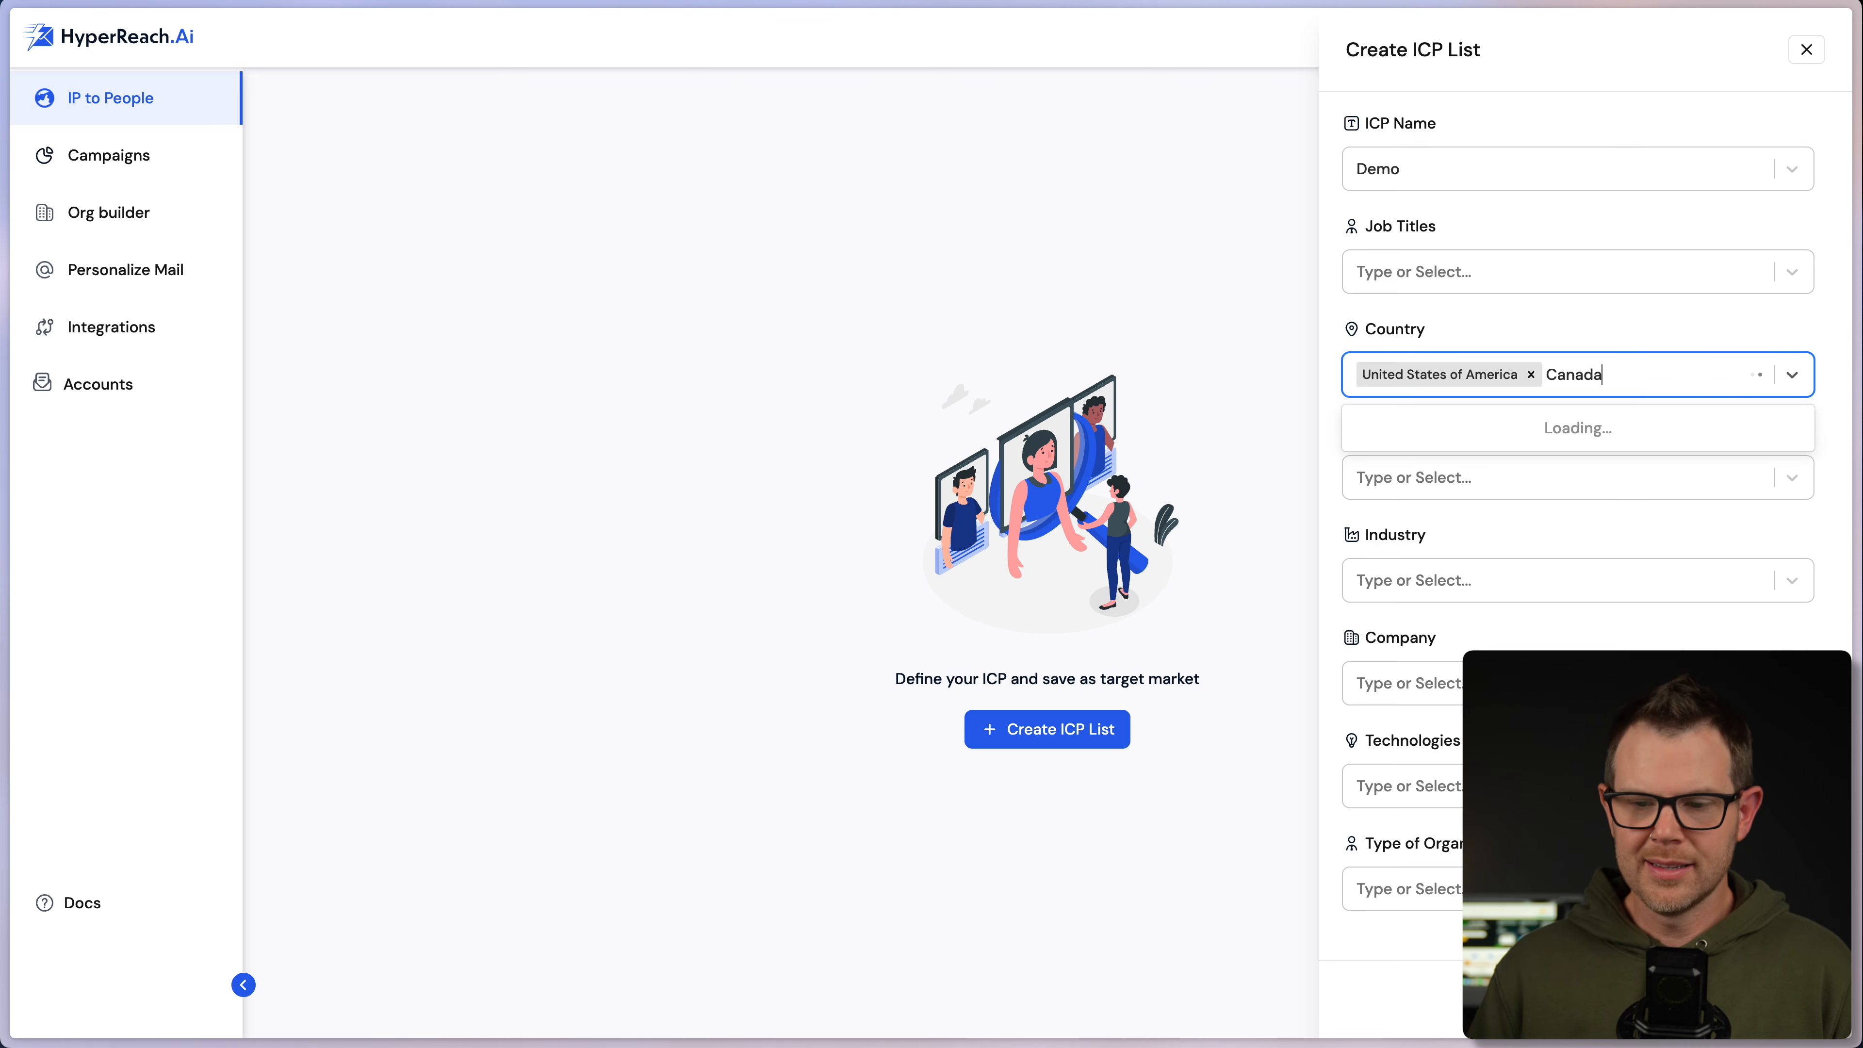
key("Return")
type("Austr")
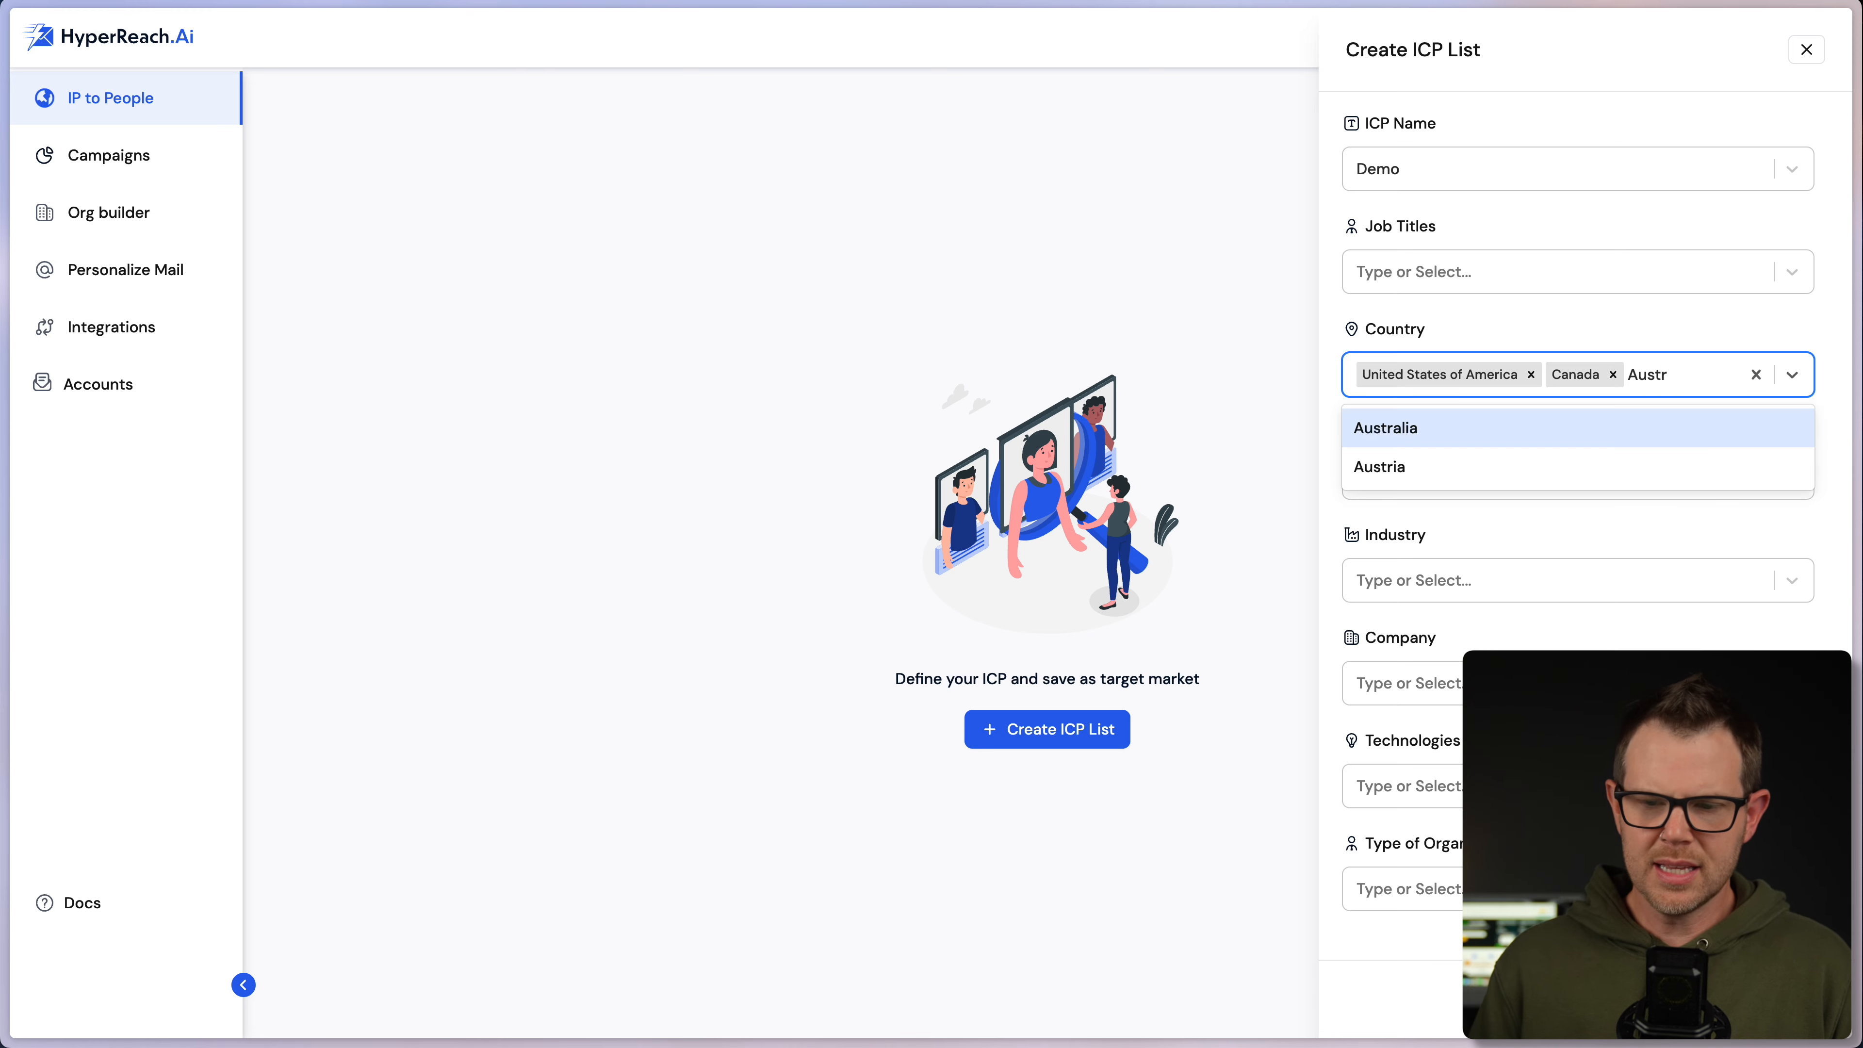
left_click(1524, 428)
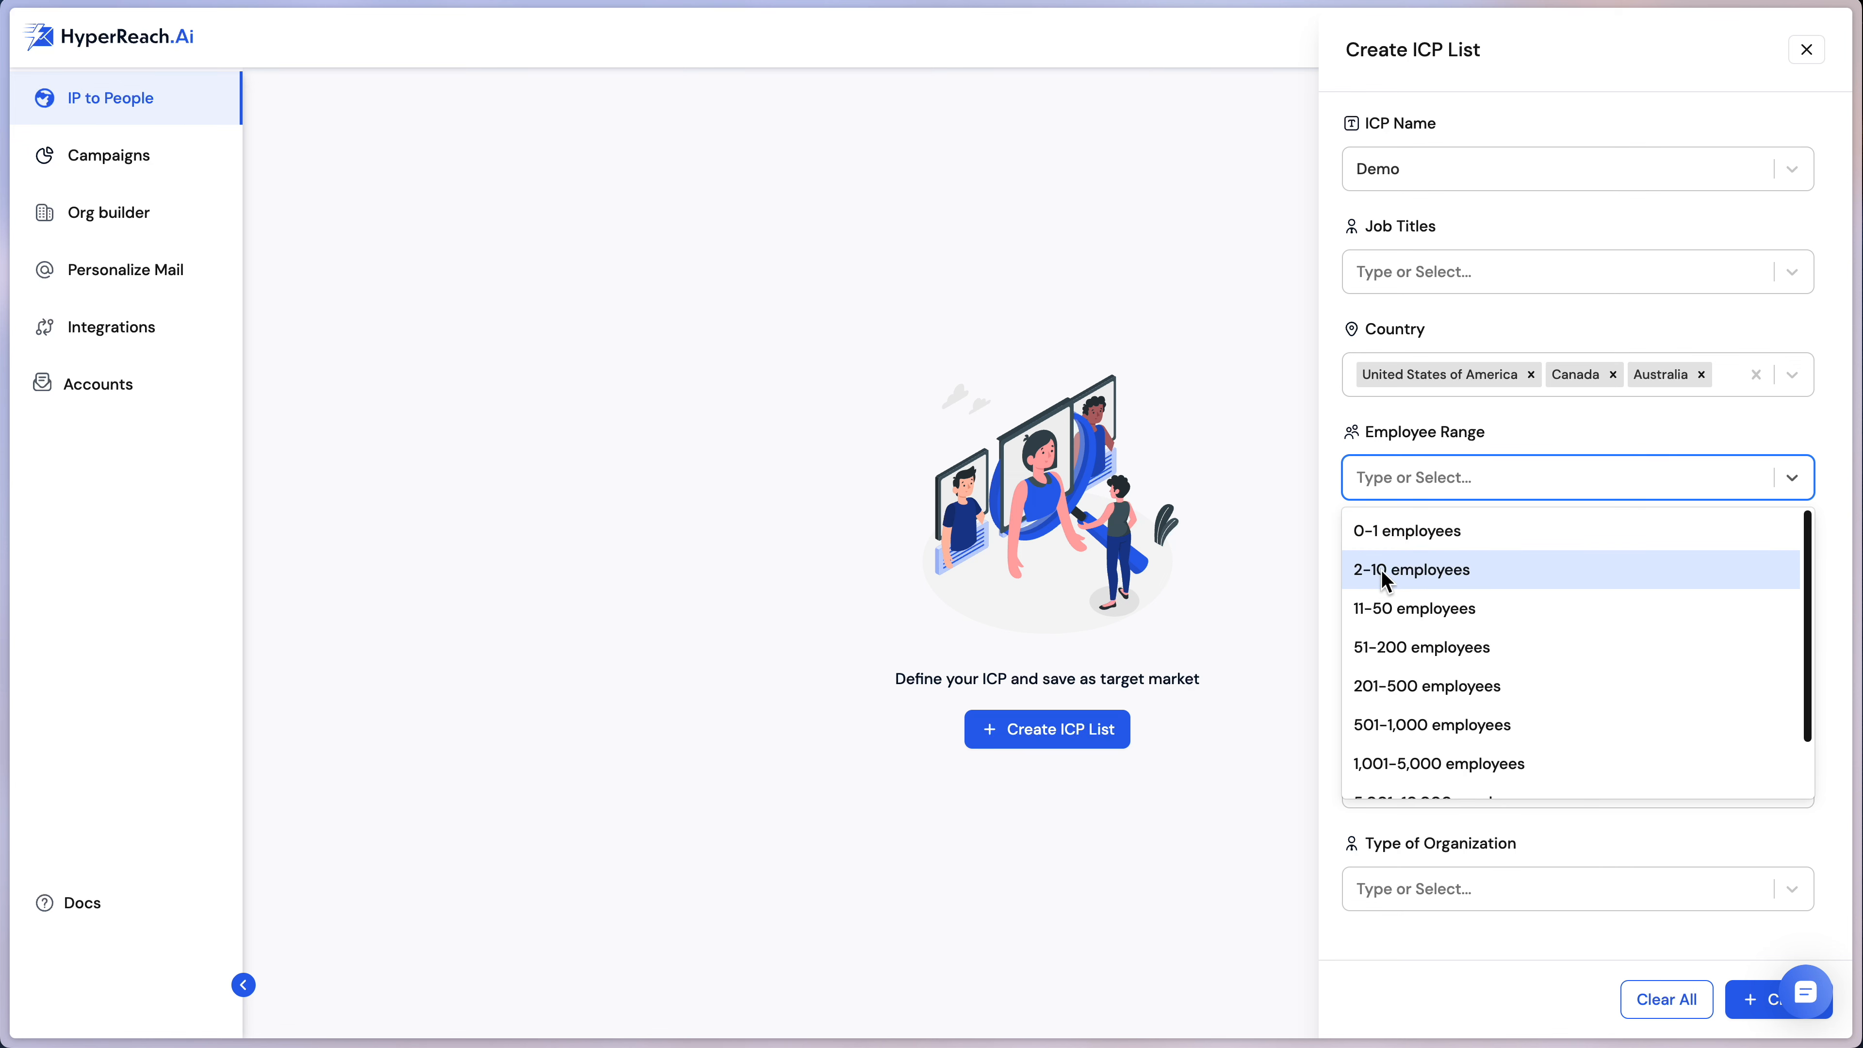
- Set the employee range to 2-10 employees and save the Demo ICP list
left_click(1382, 571)
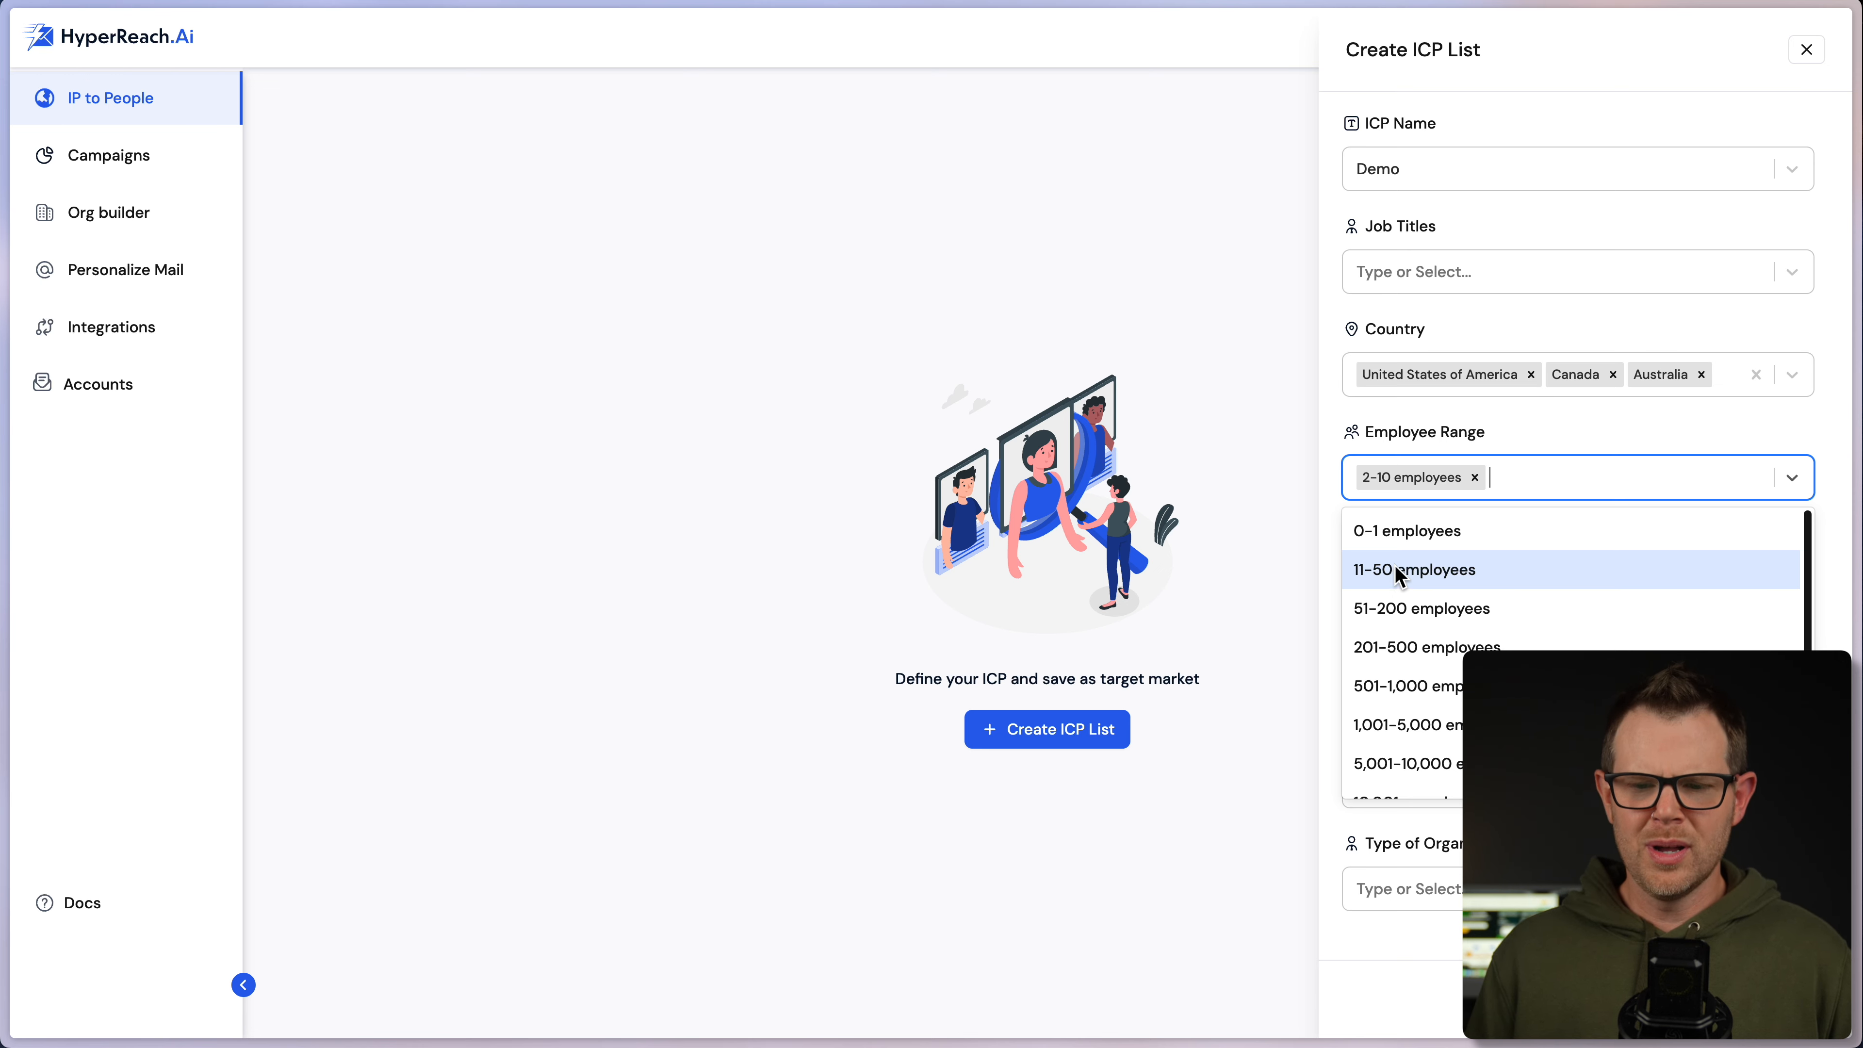
left_click(1714, 445)
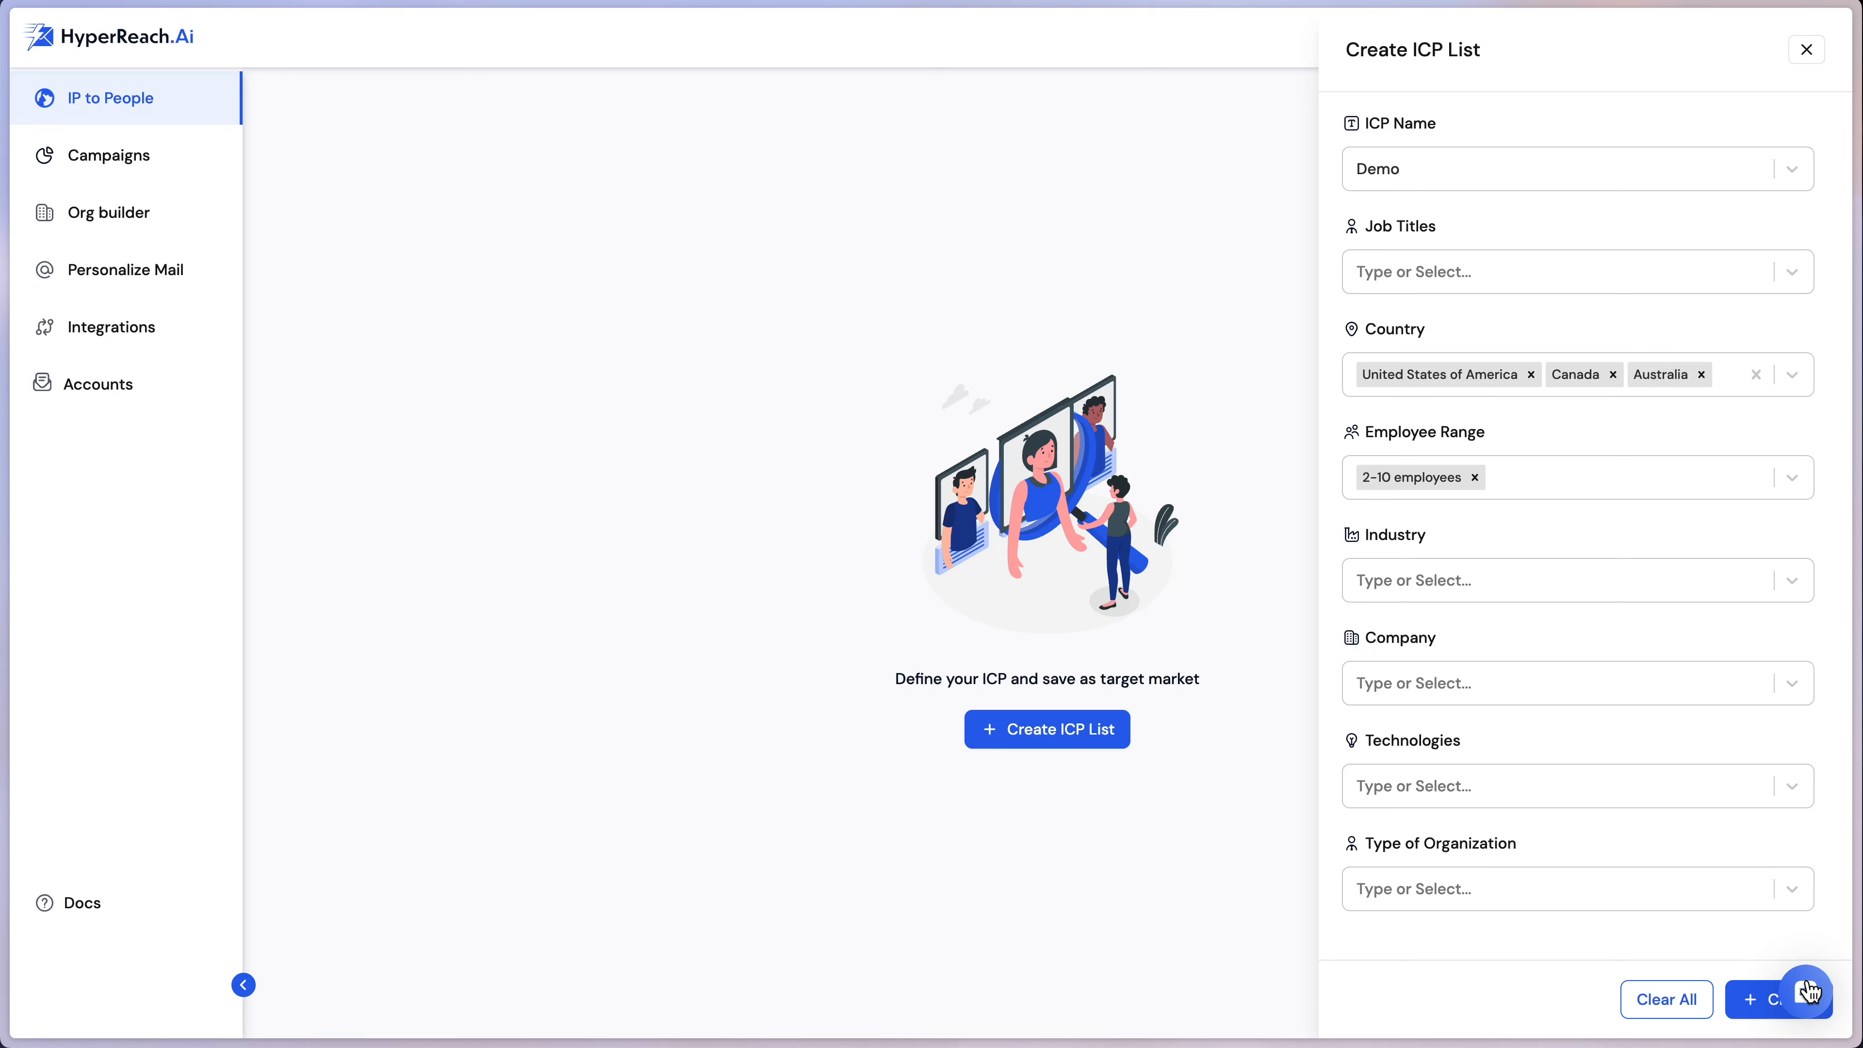
left_click(1754, 1001)
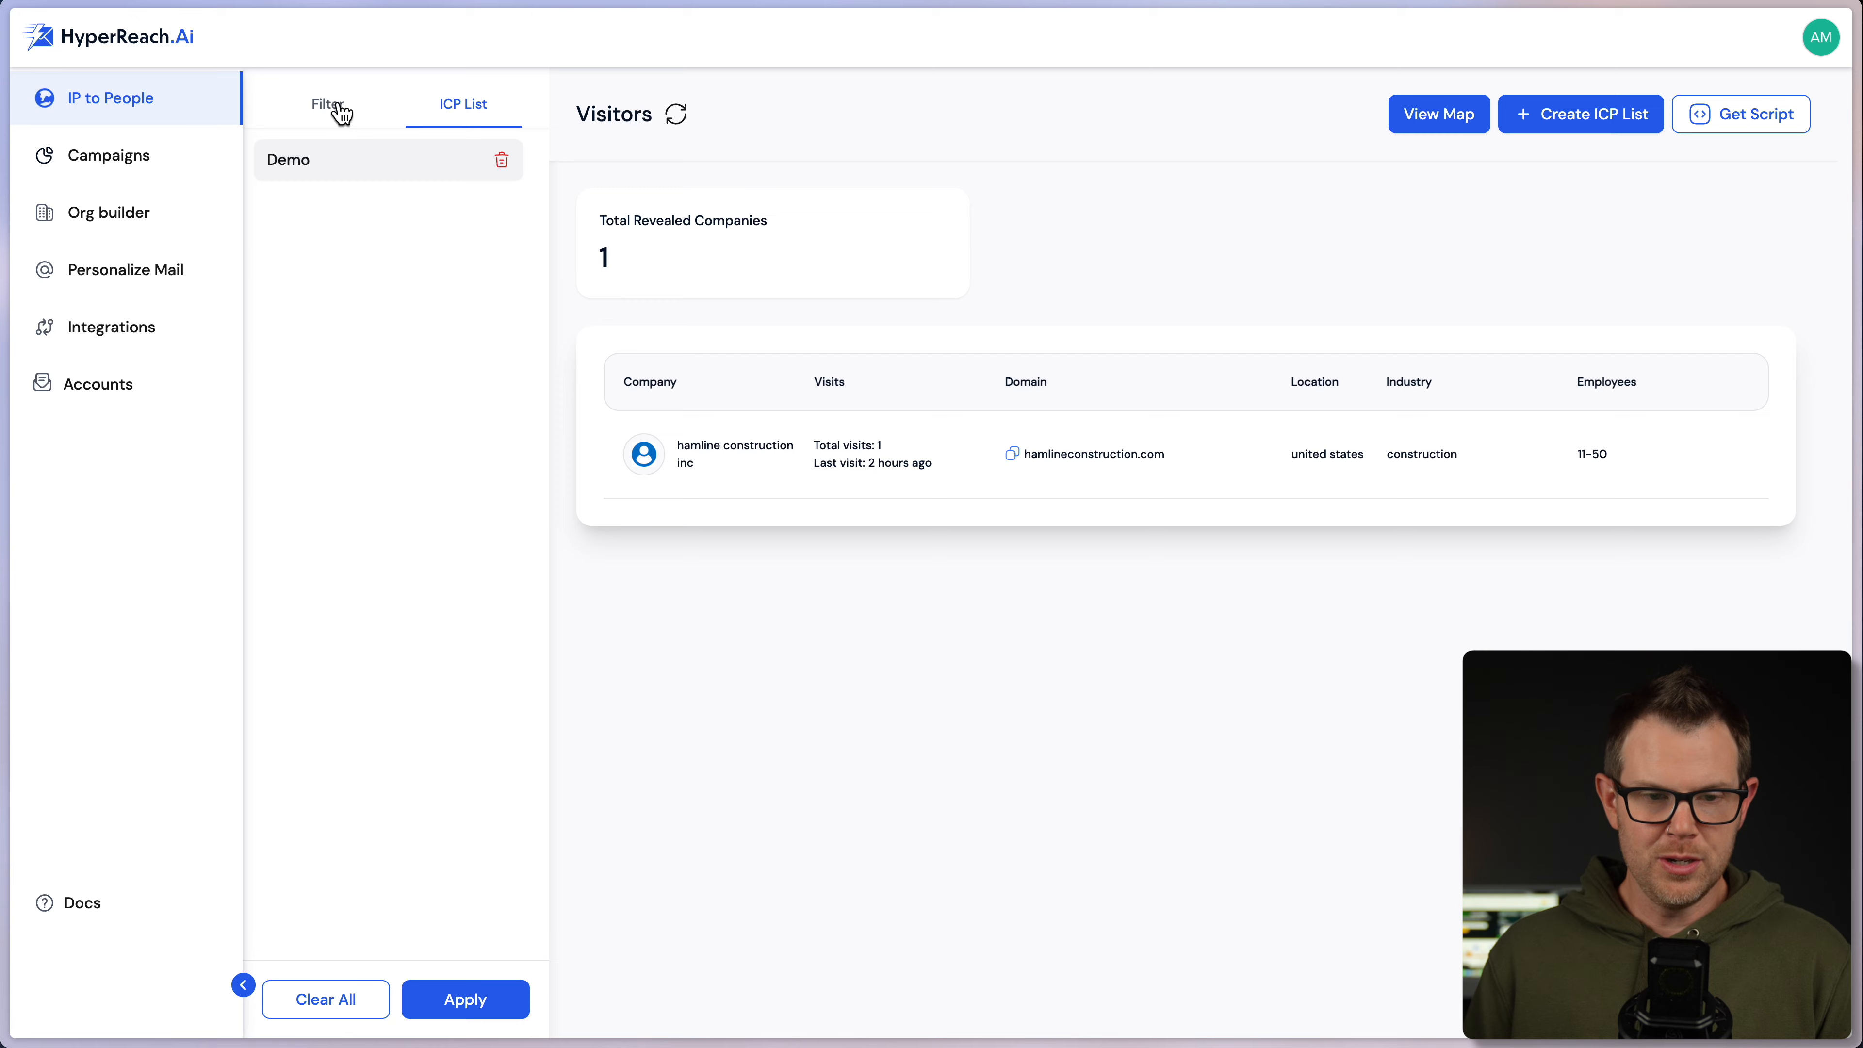
left_click(300, 119)
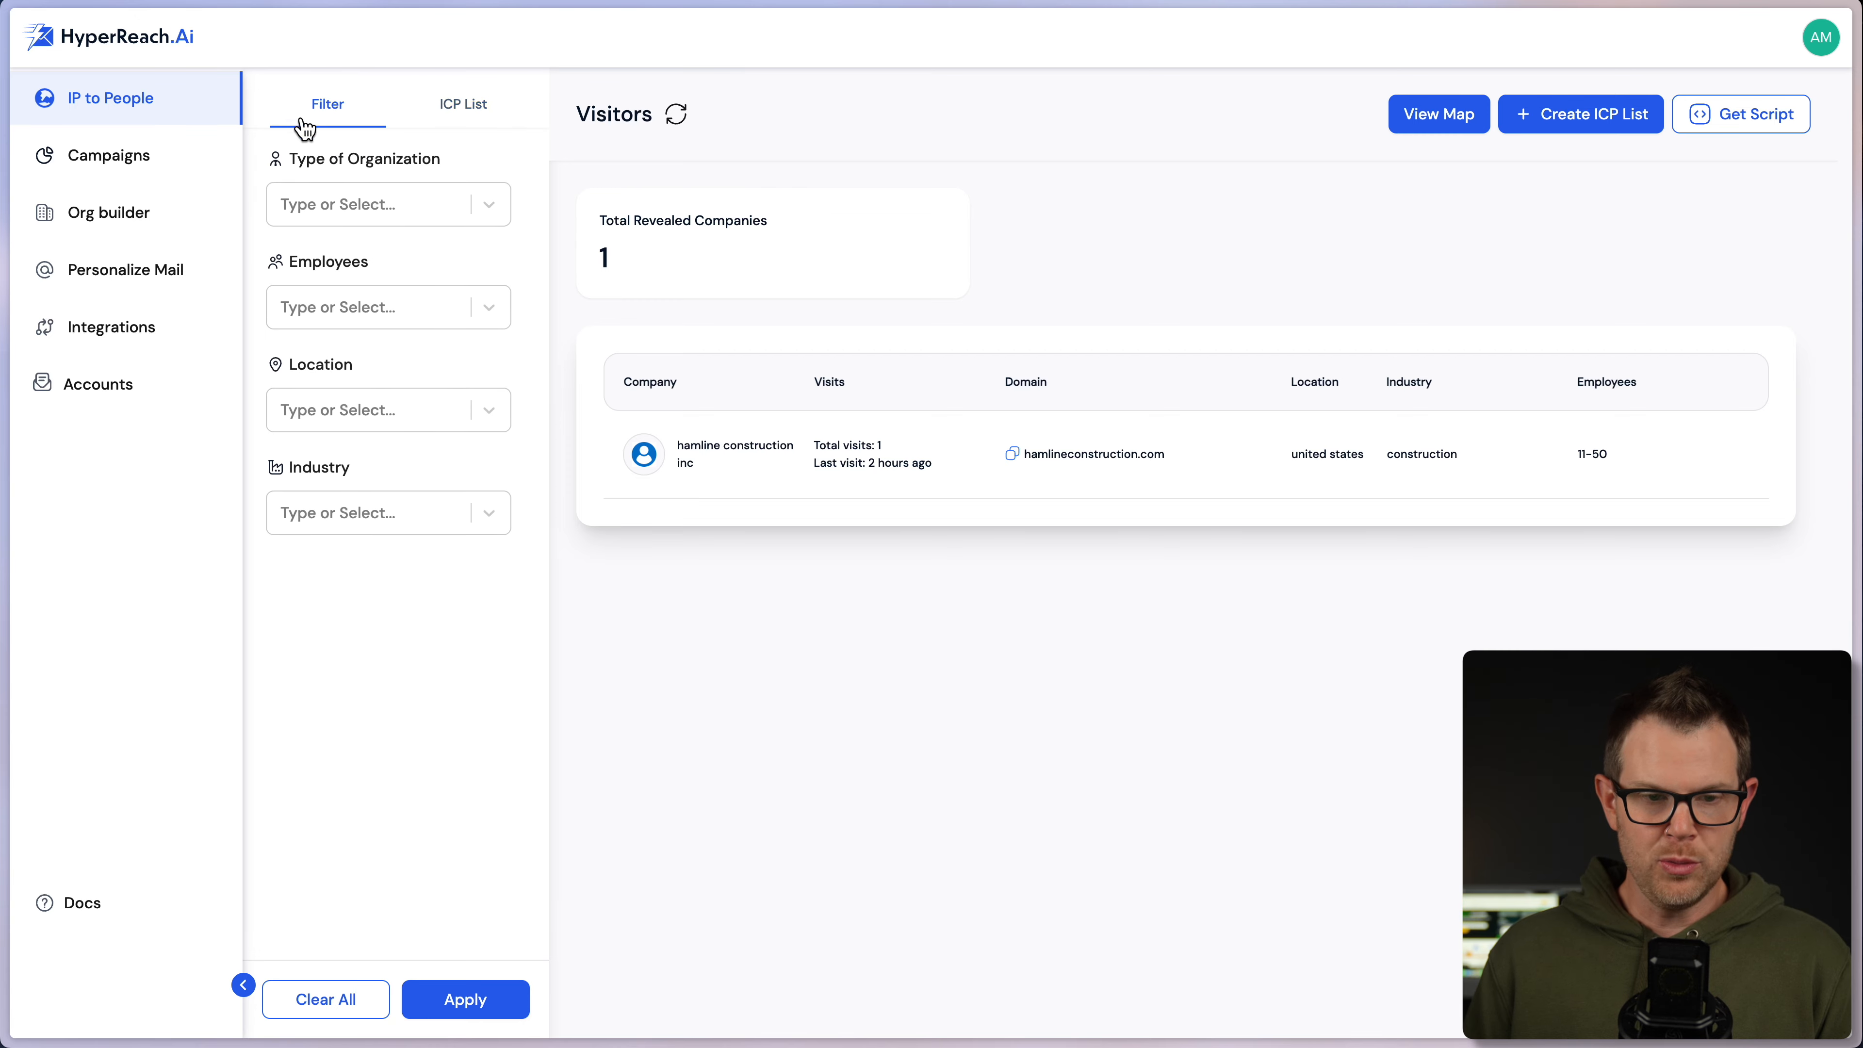
left_click(447, 118)
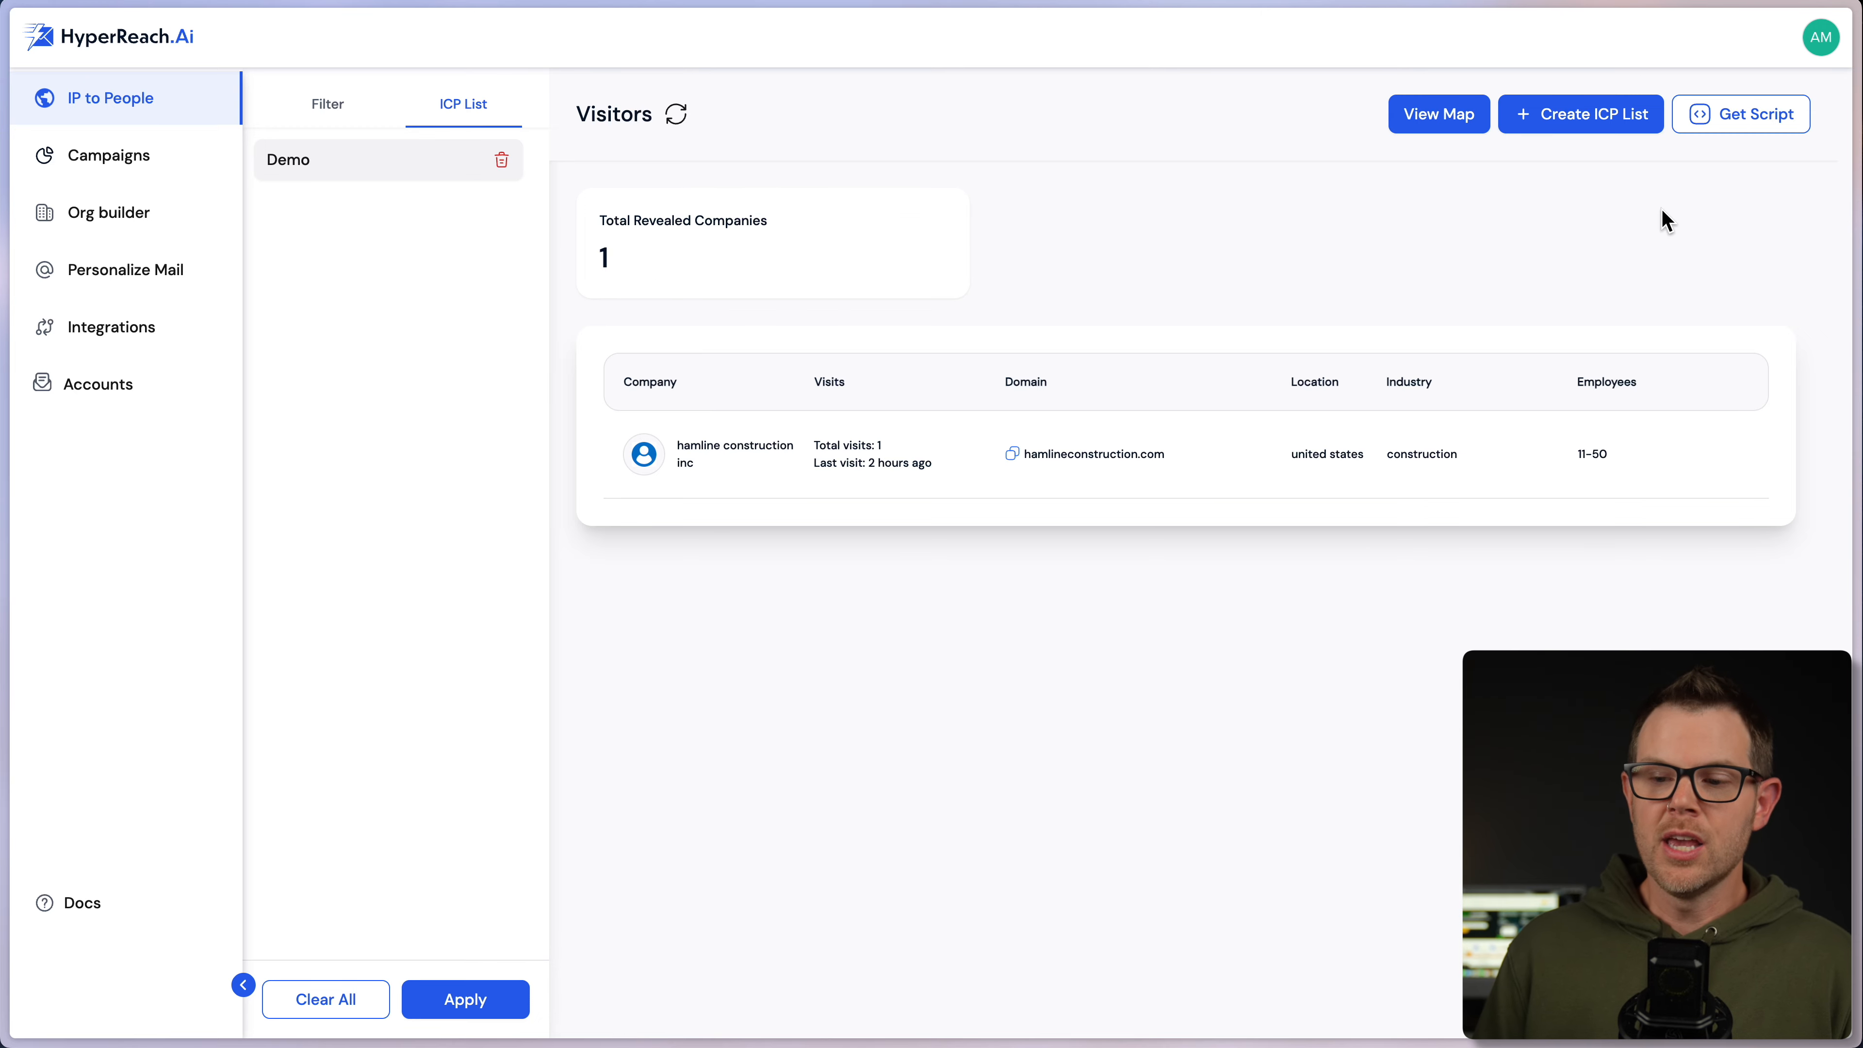
- Generate an embed script named 'demo script' and close the Script dialog
left_click(1760, 125)
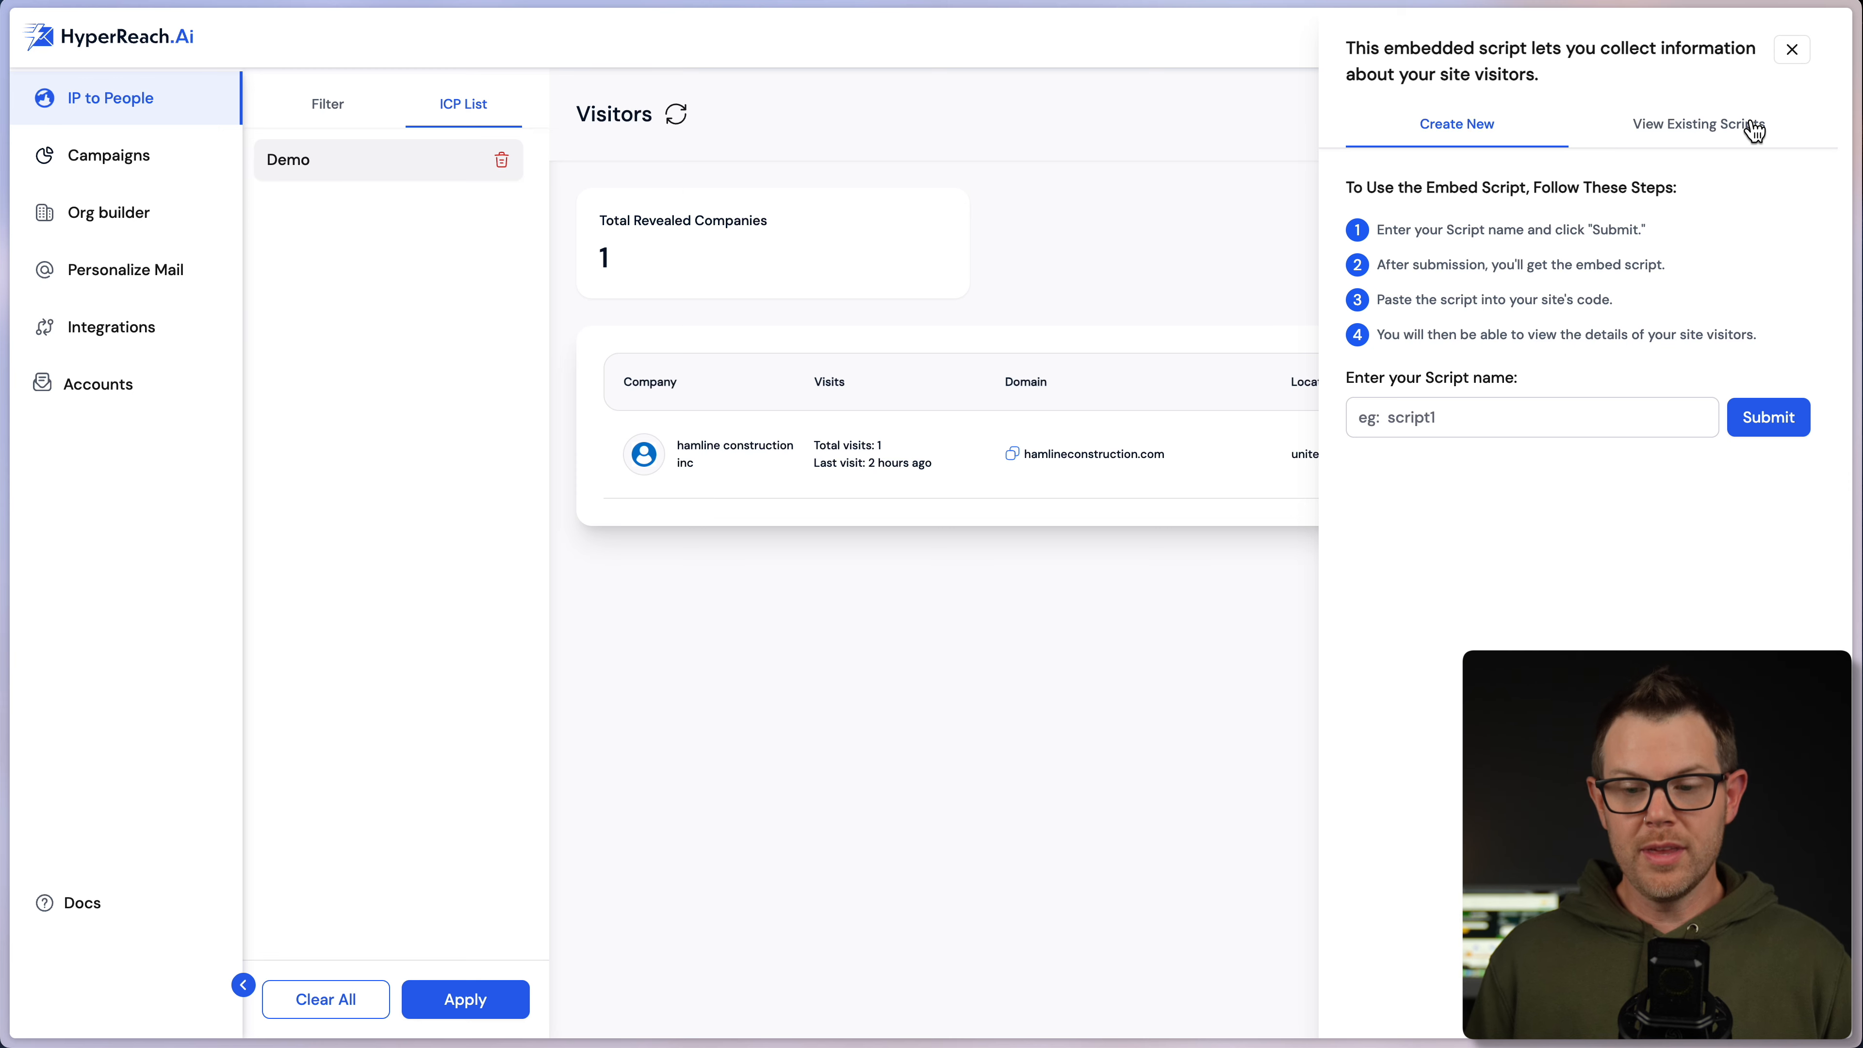
left_click(1755, 129)
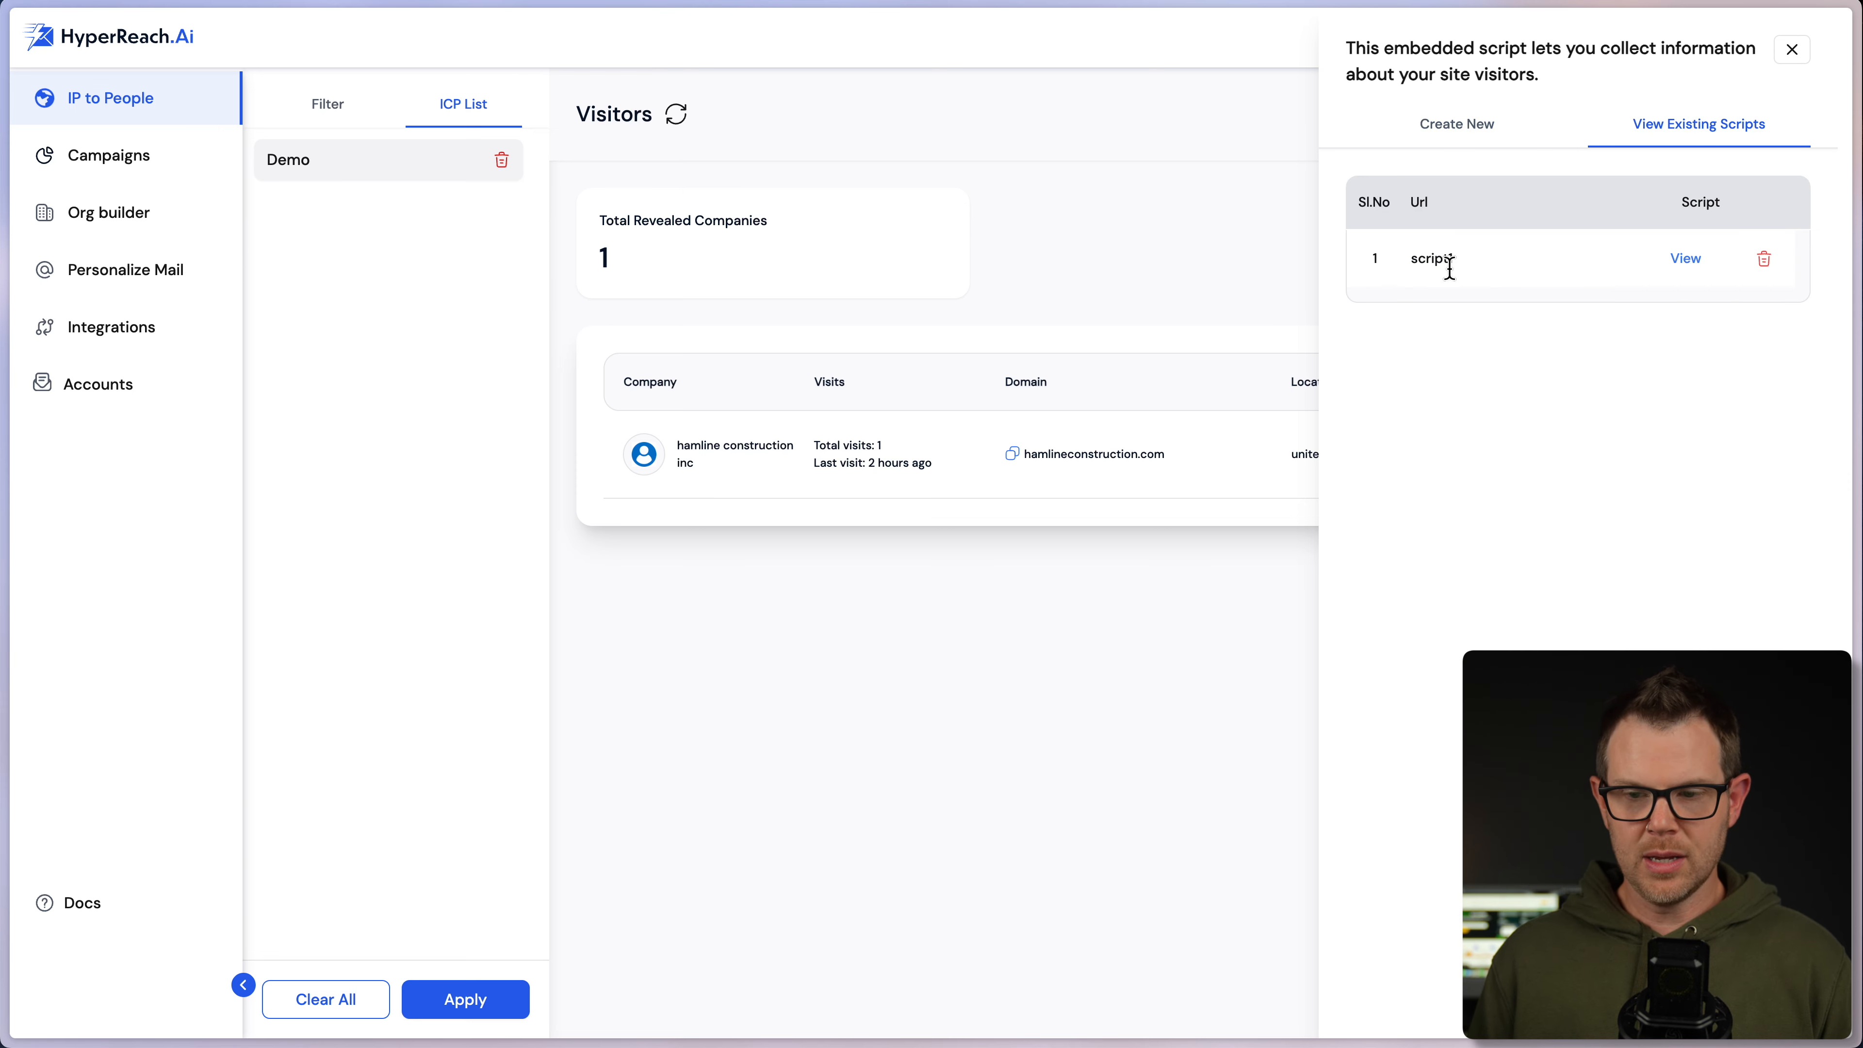
left_click(1459, 149)
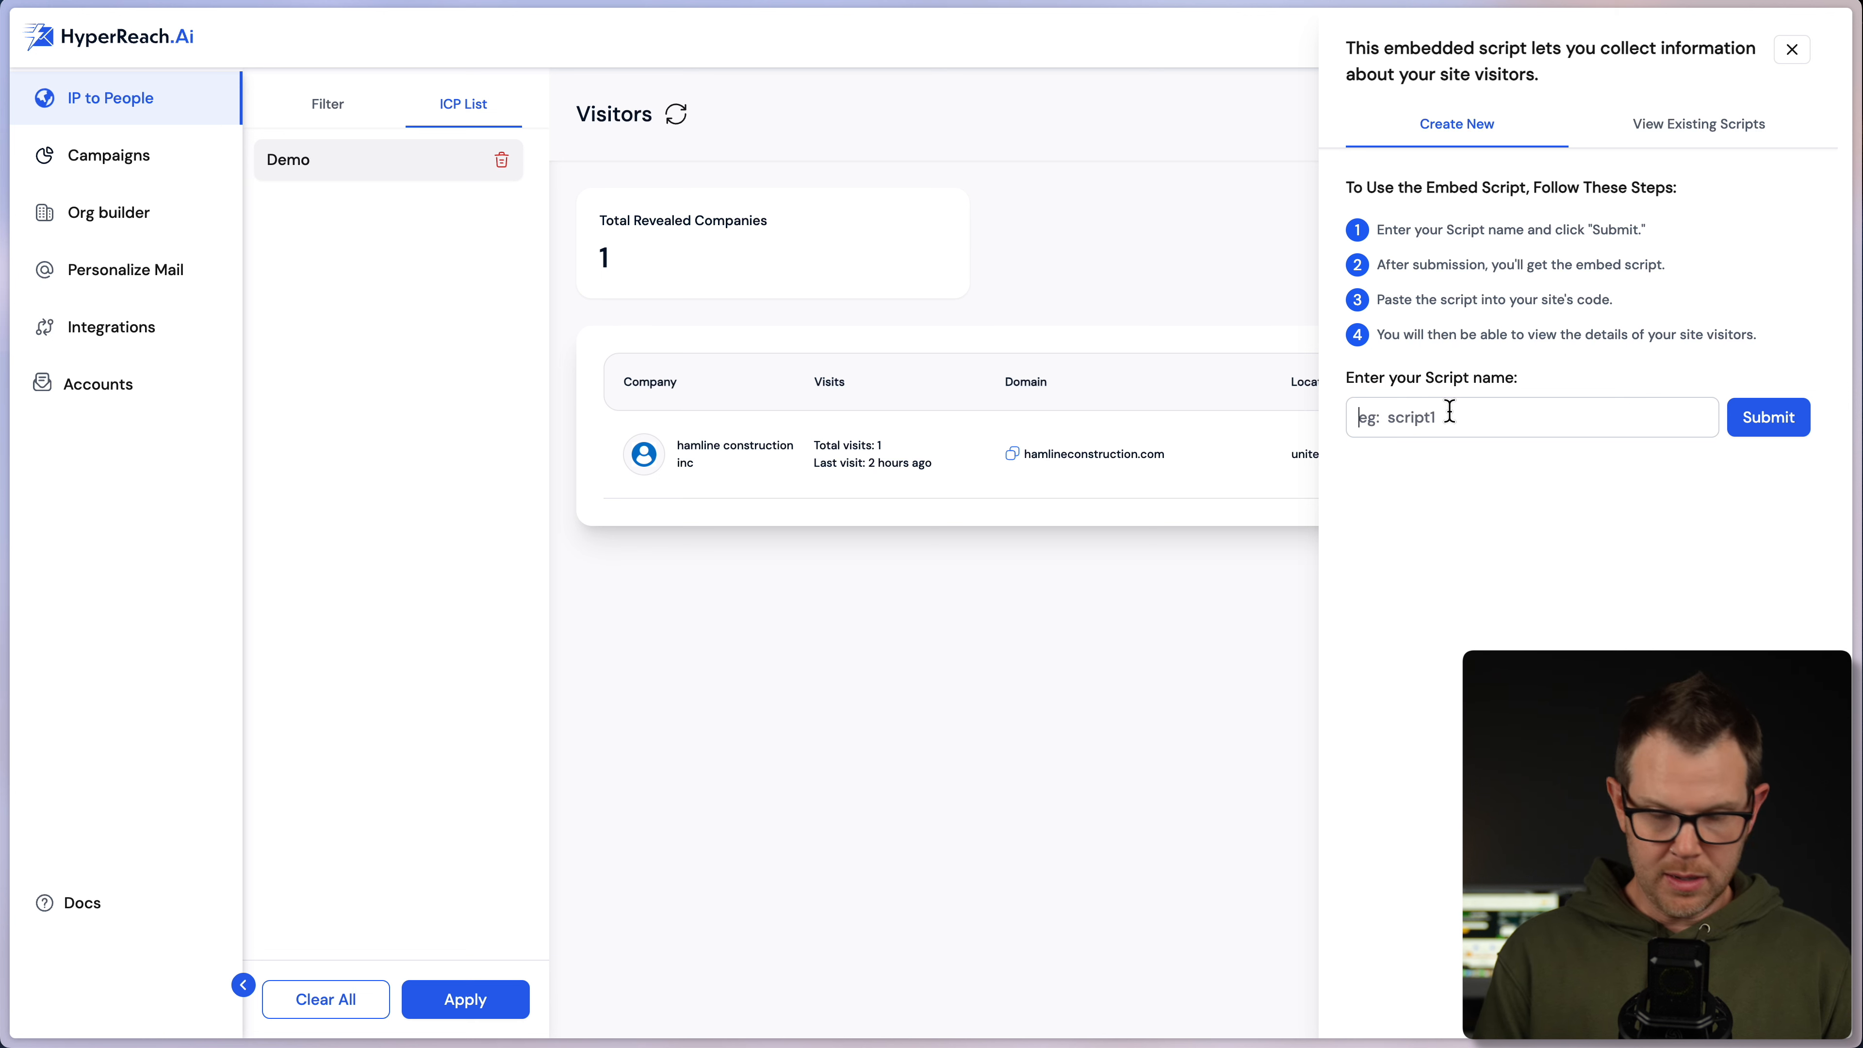
type("demo scri")
type("pt")
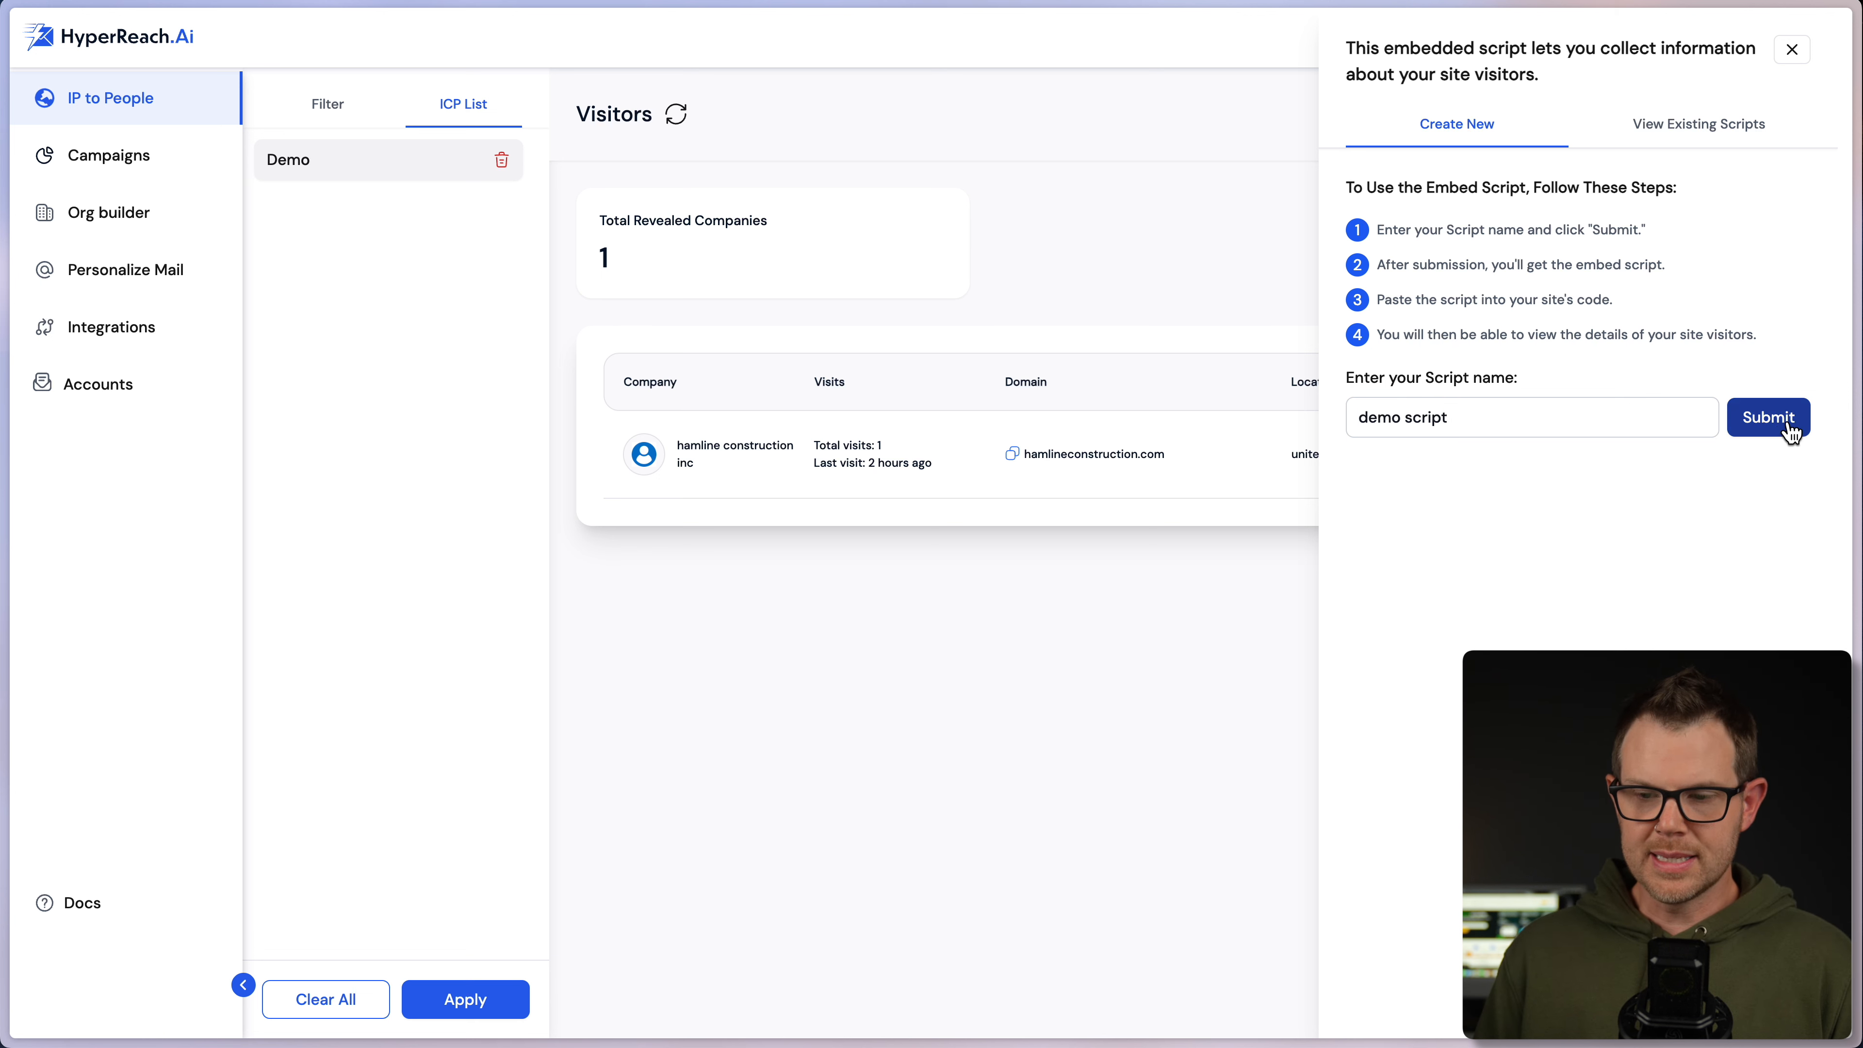
left_click(1734, 418)
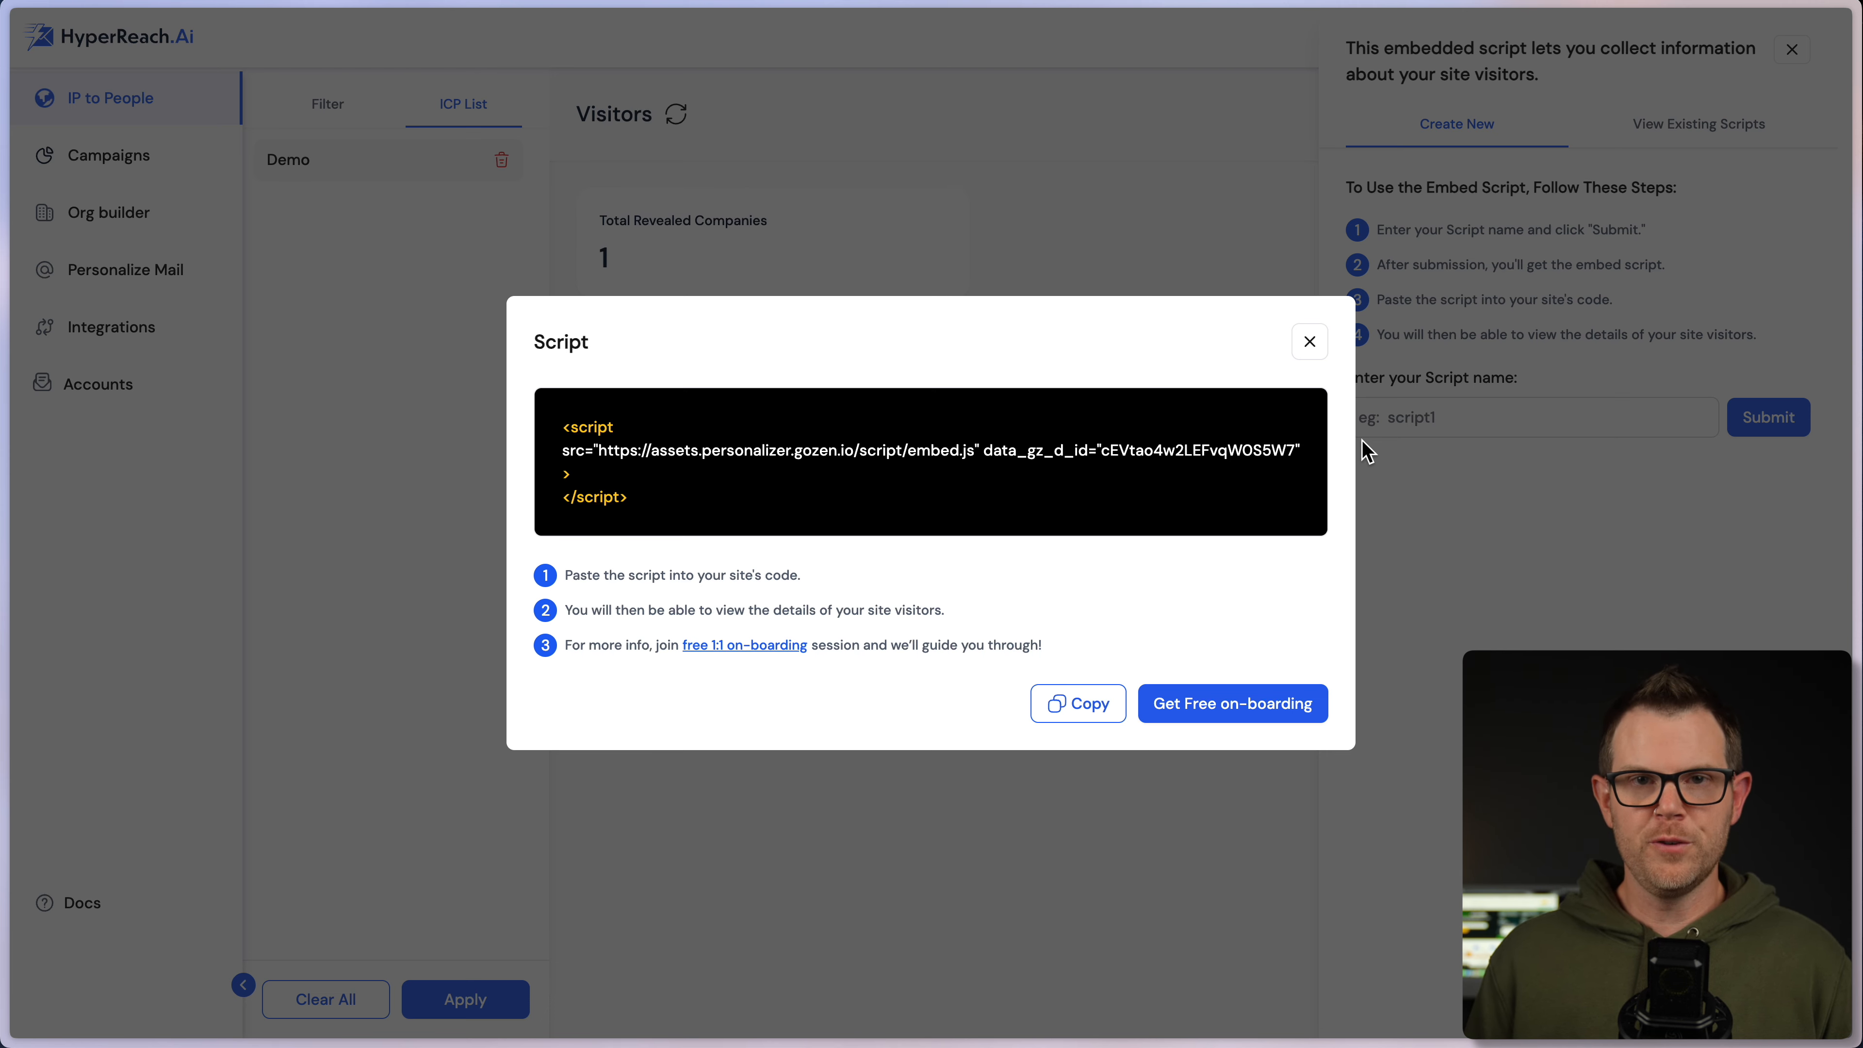
left_click(1309, 341)
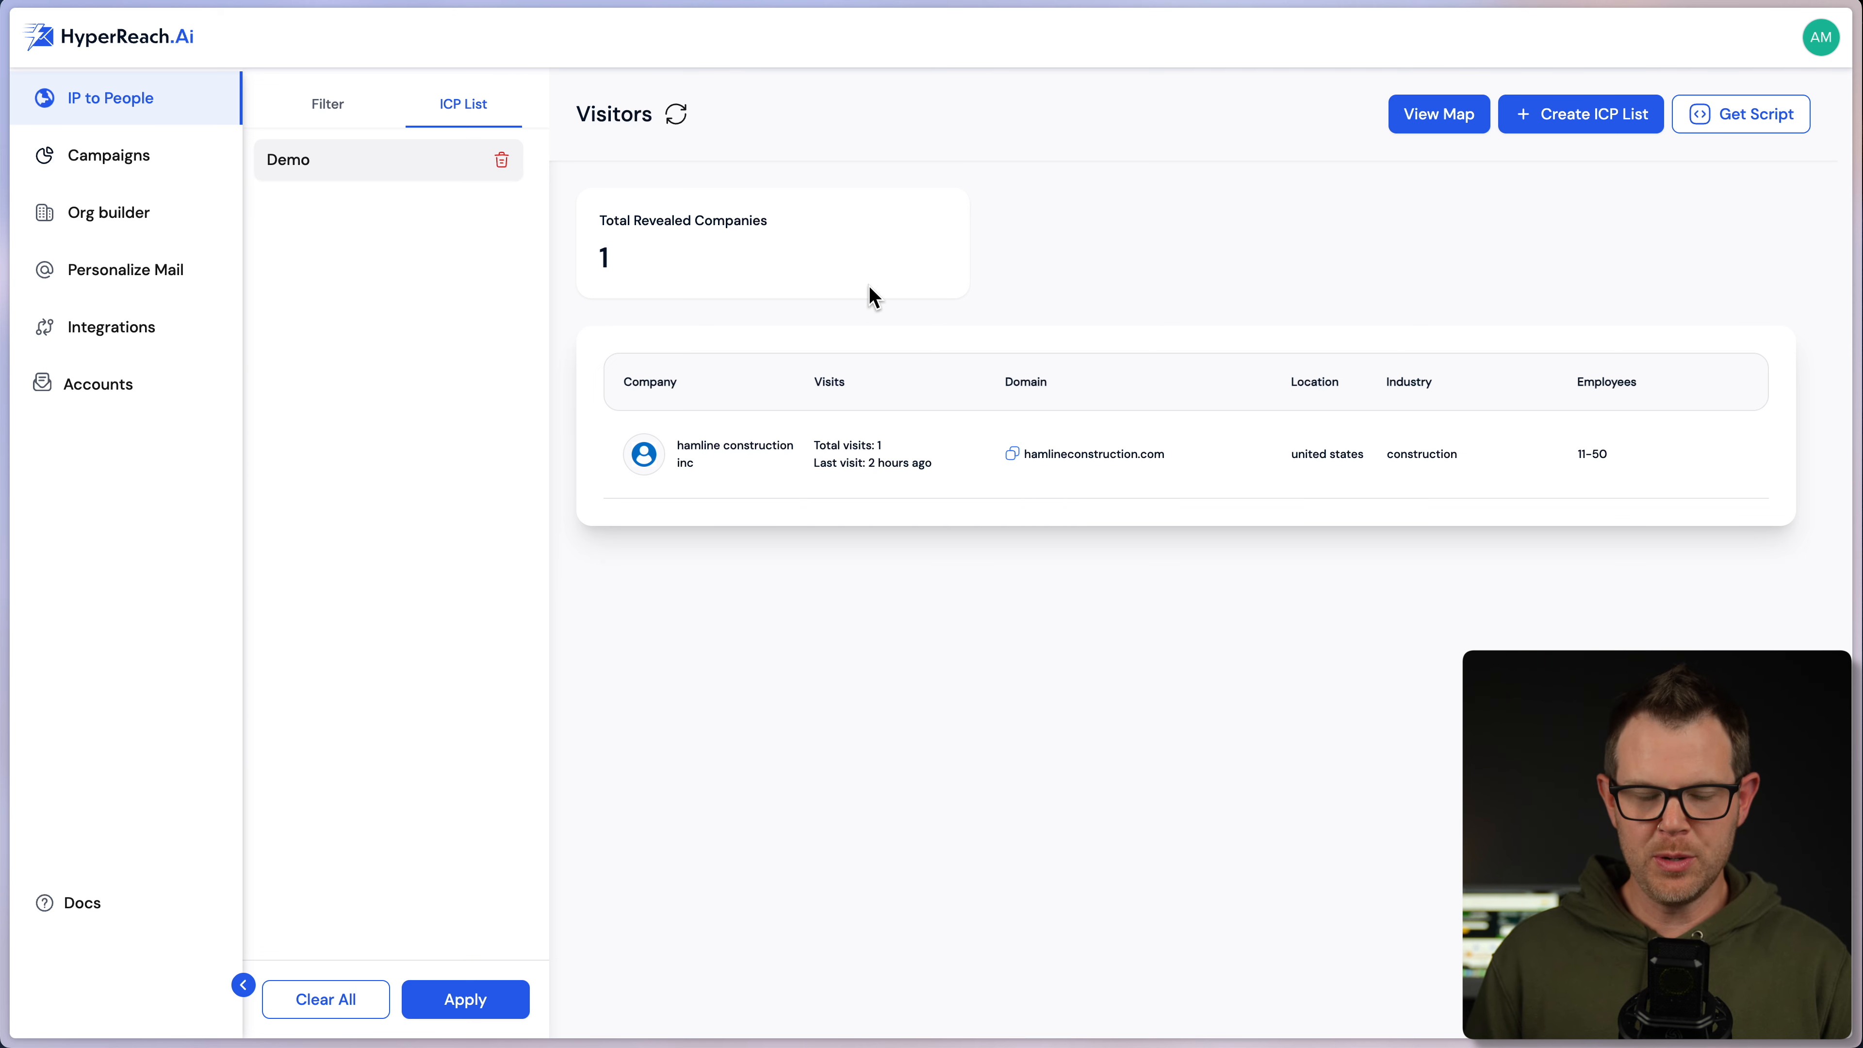
- View hamline construction's details, then go to the empty Org builder page
left_click(733, 481)
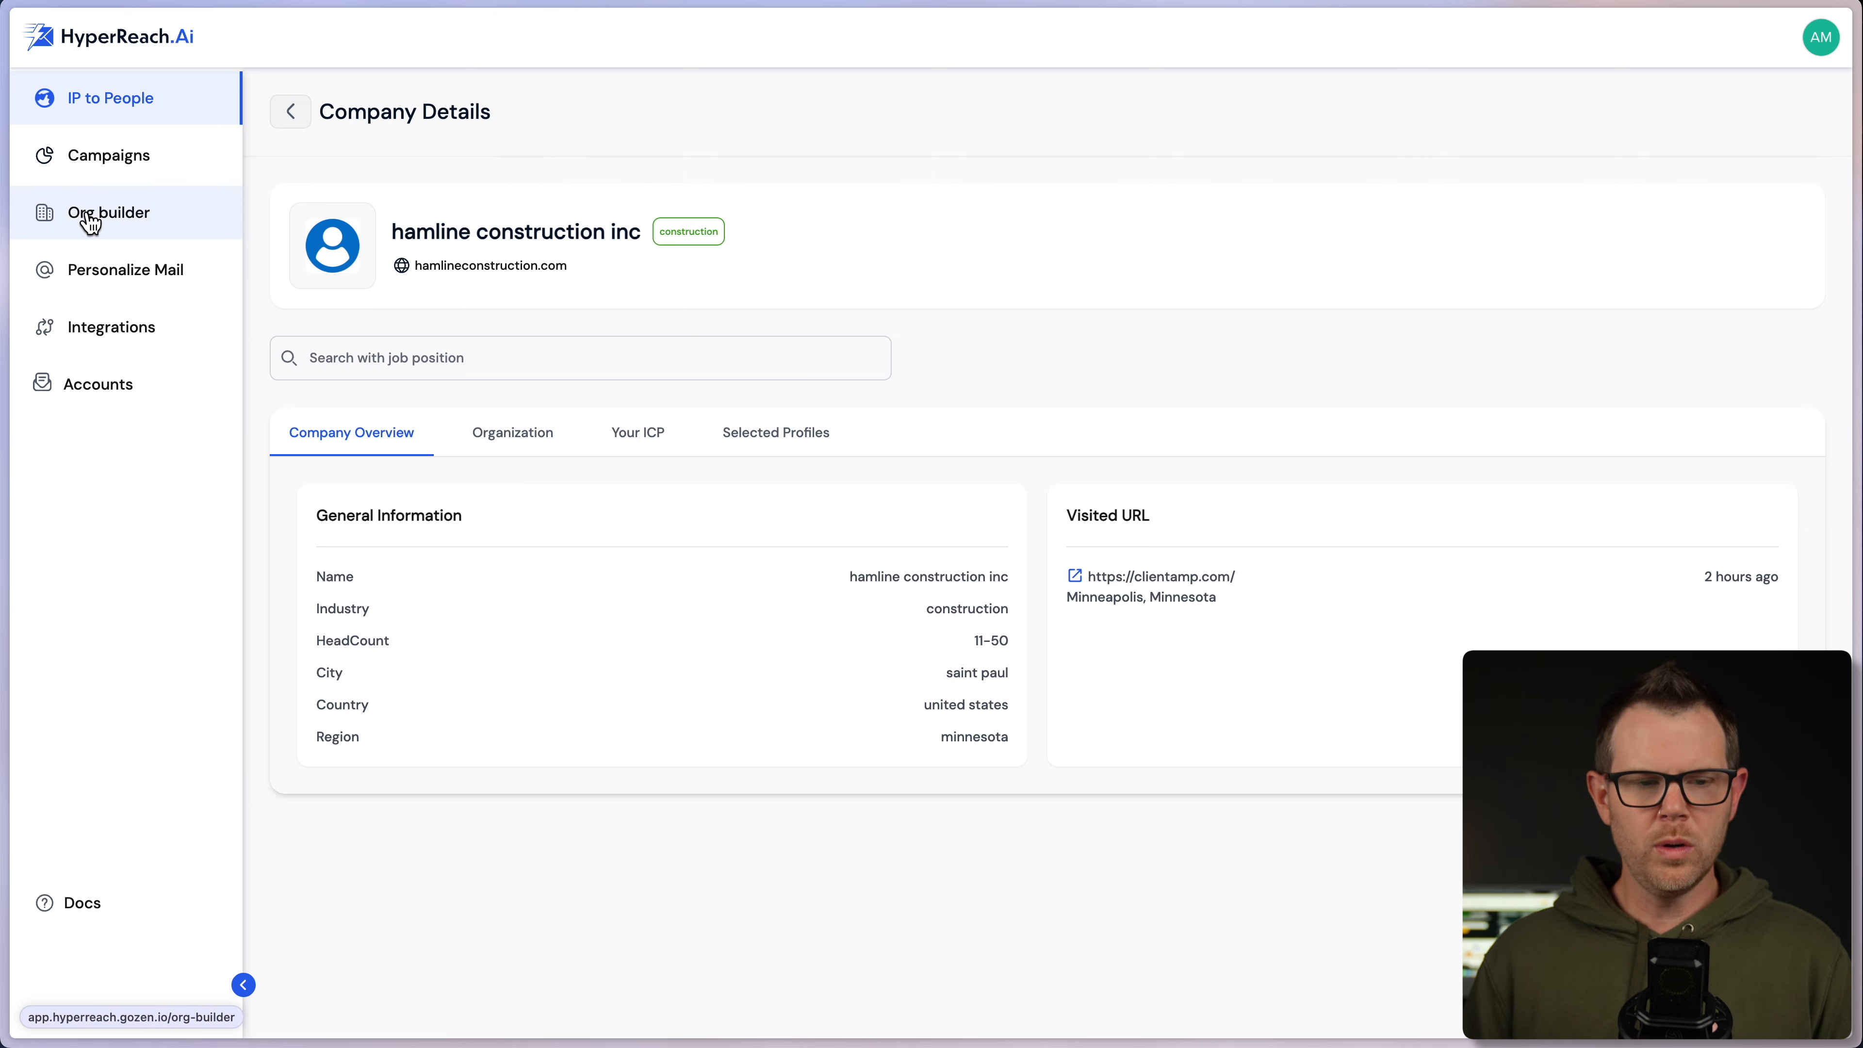
left_click(117, 222)
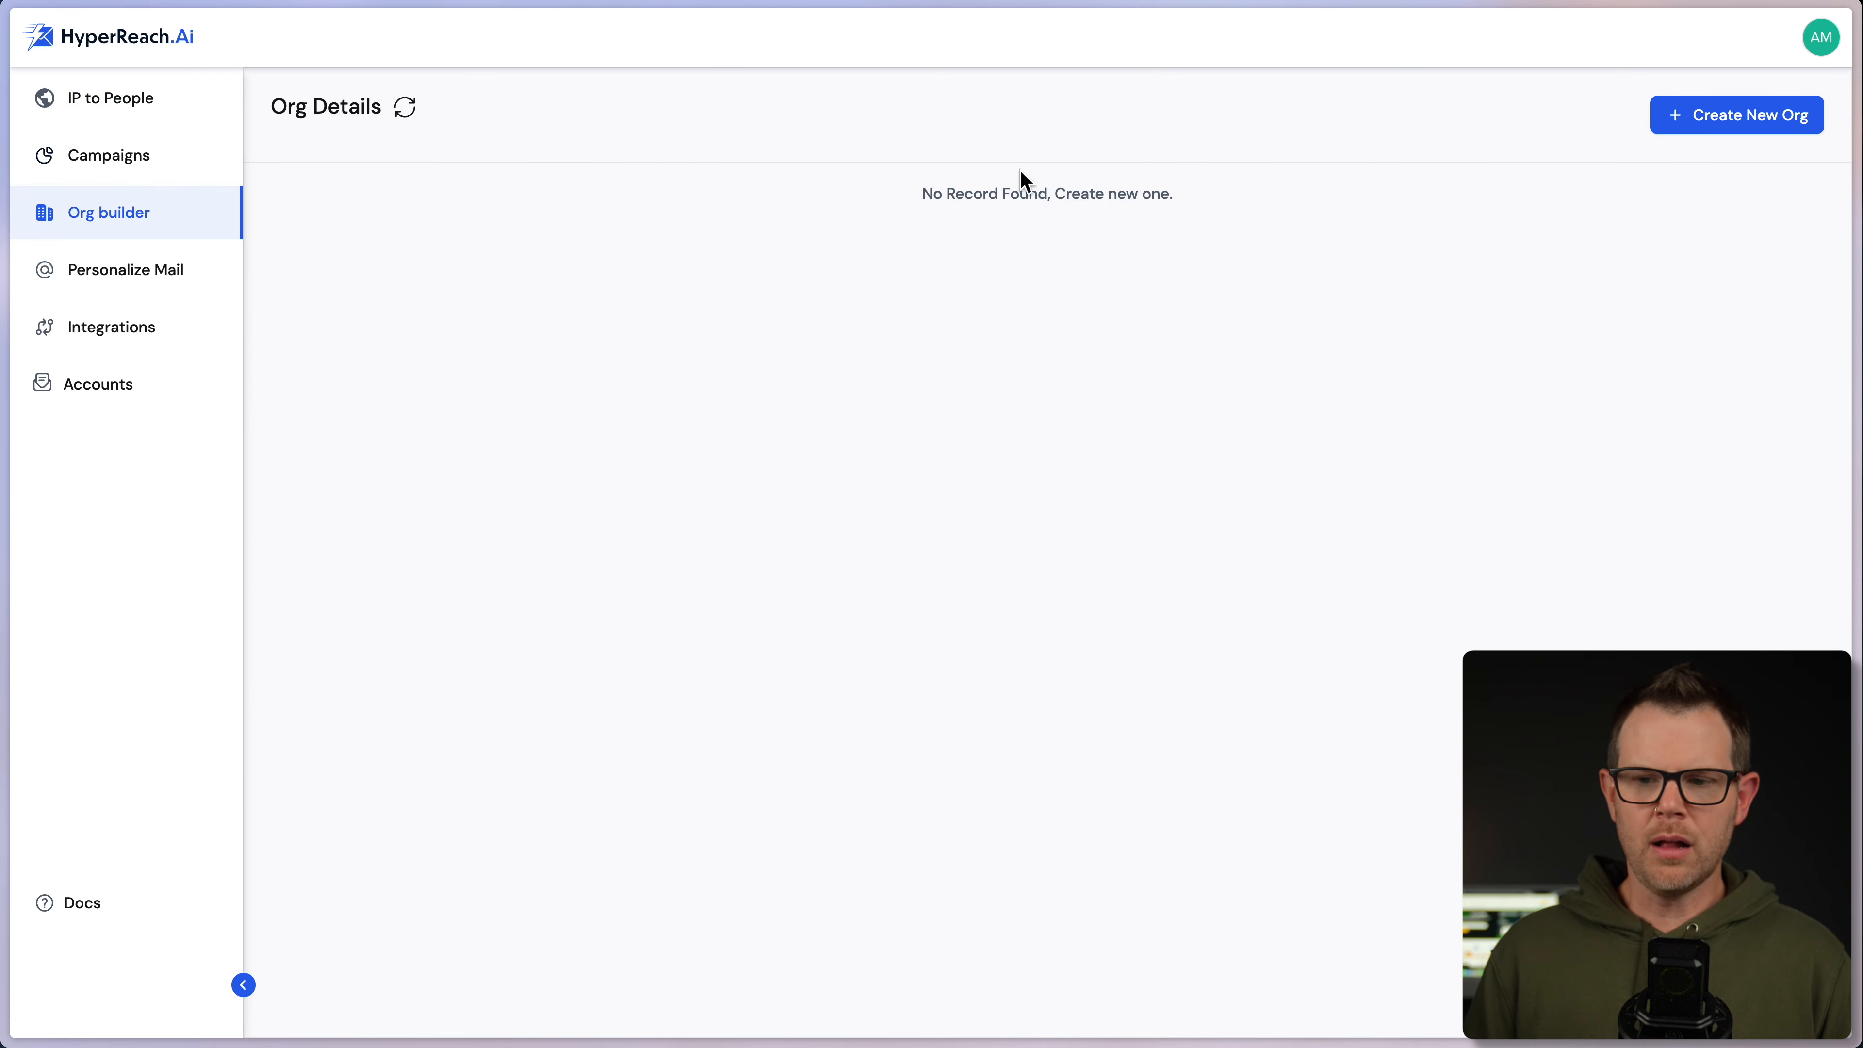
- Start a new org and add Client Amp as a pitching company
left_click(1788, 117)
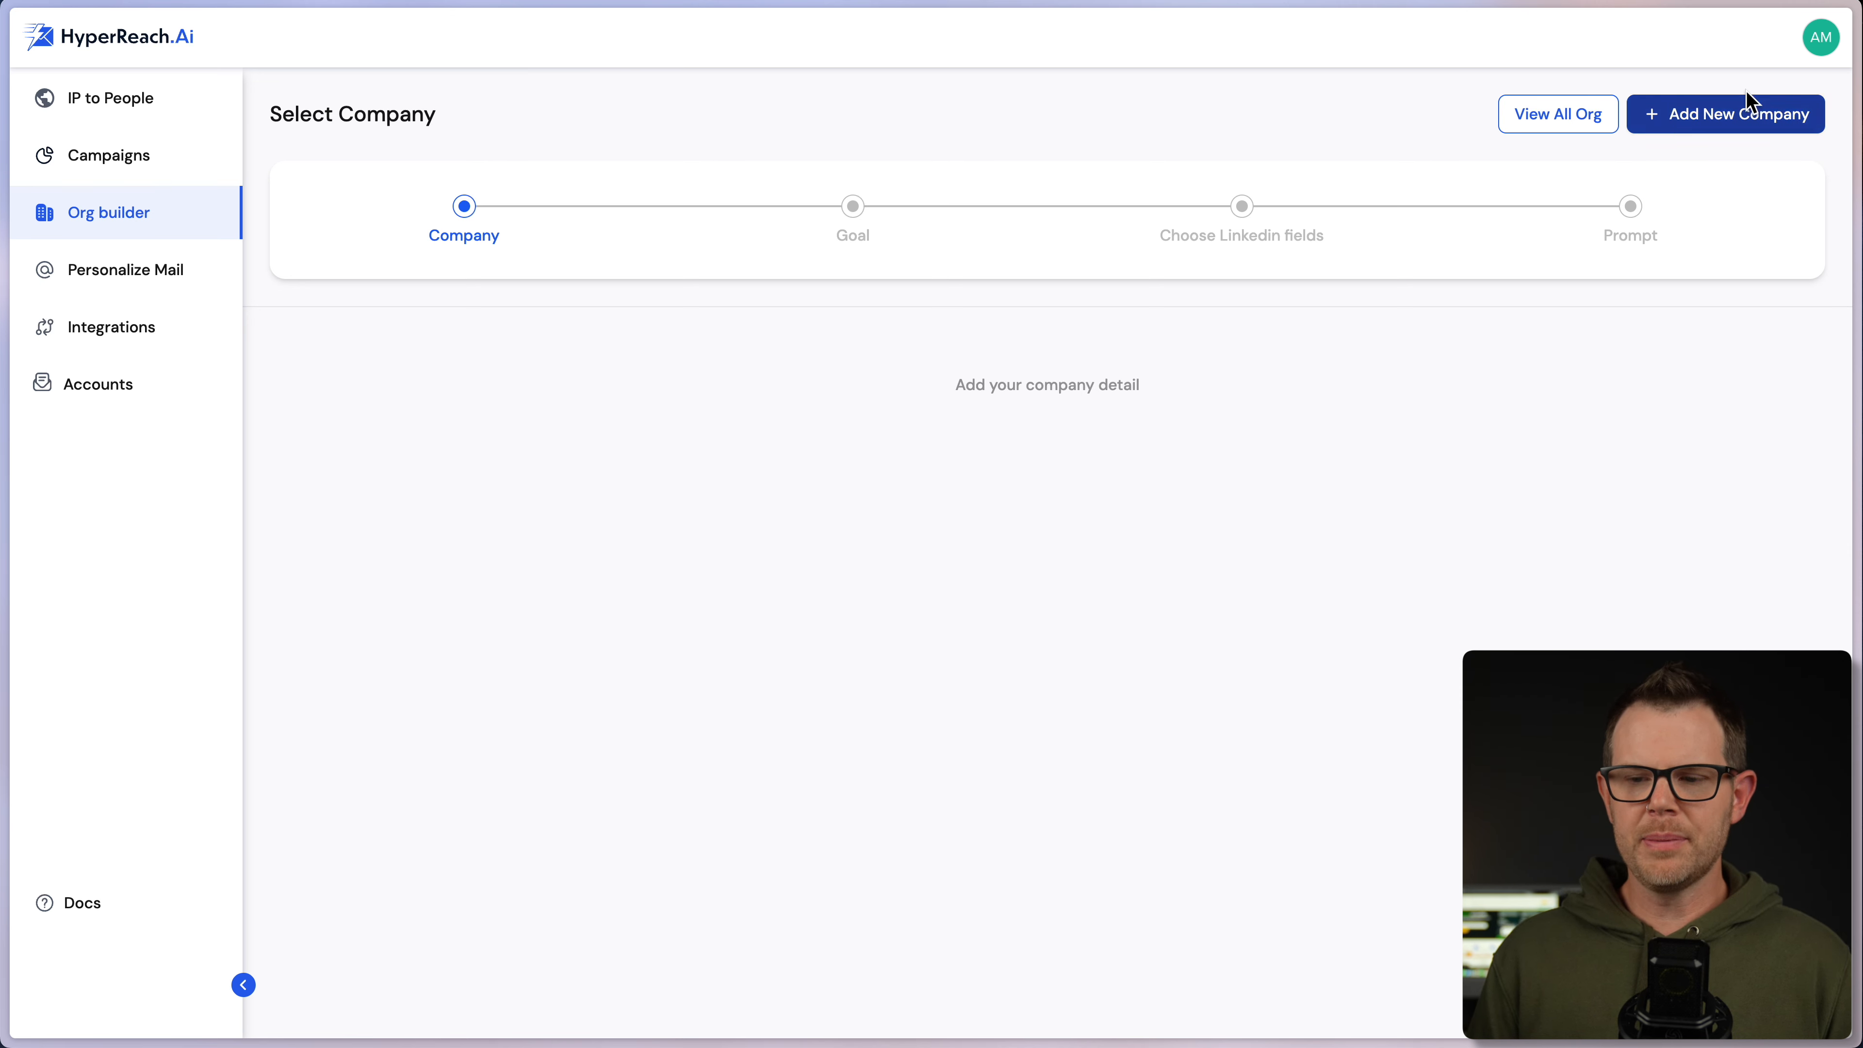
left_click(1723, 118)
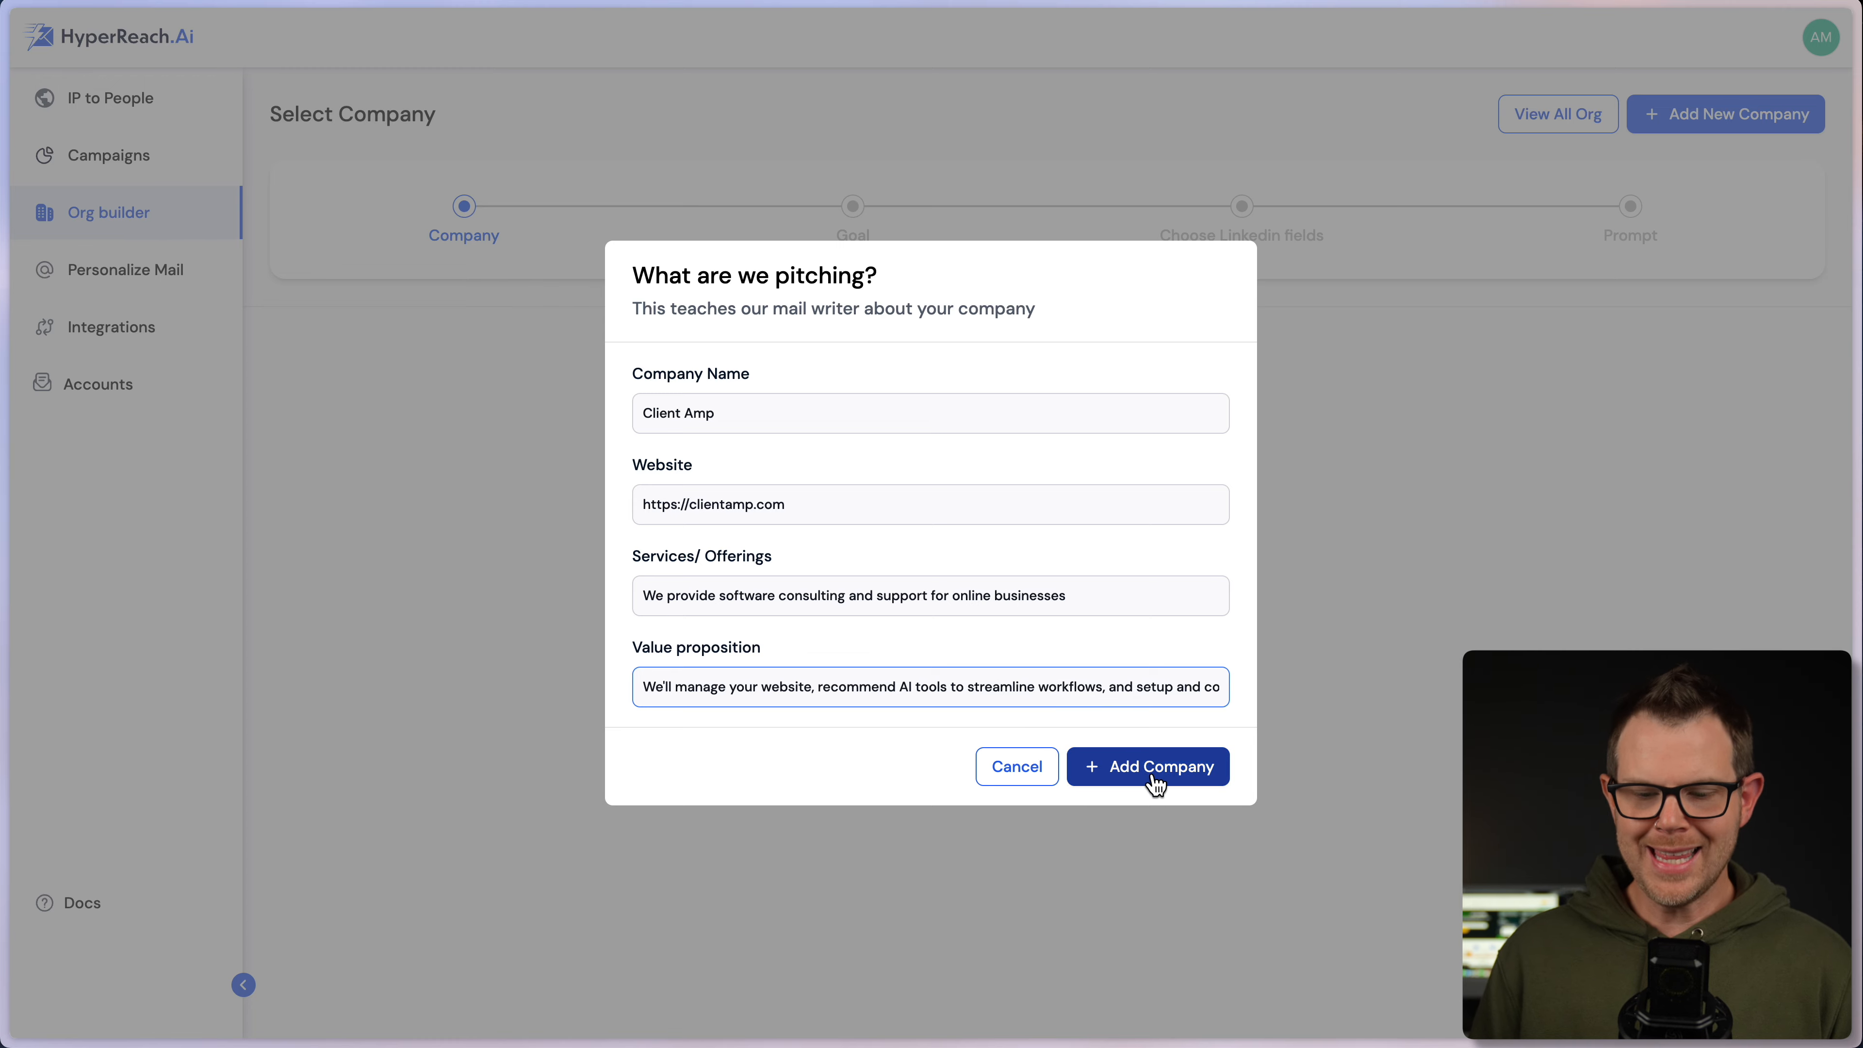
left_click(1164, 775)
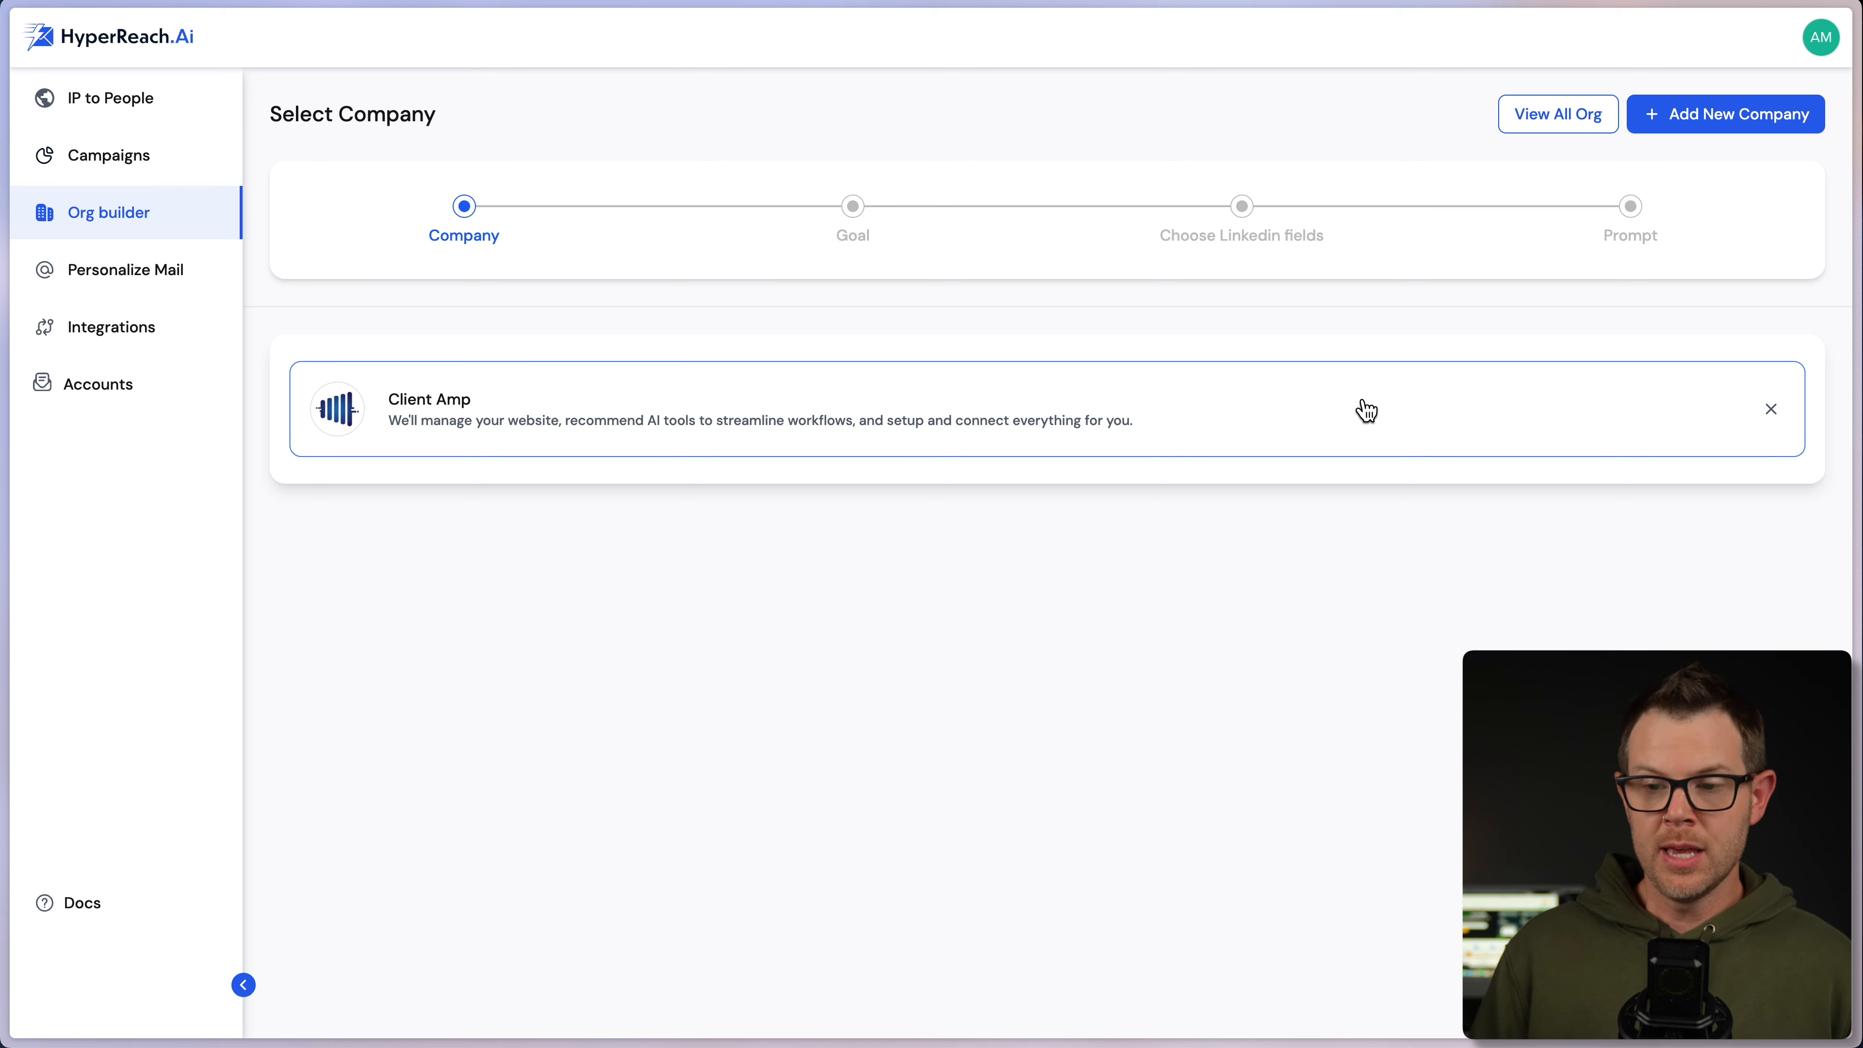
- Add a second pitching company with its own name and website
left_click(1727, 117)
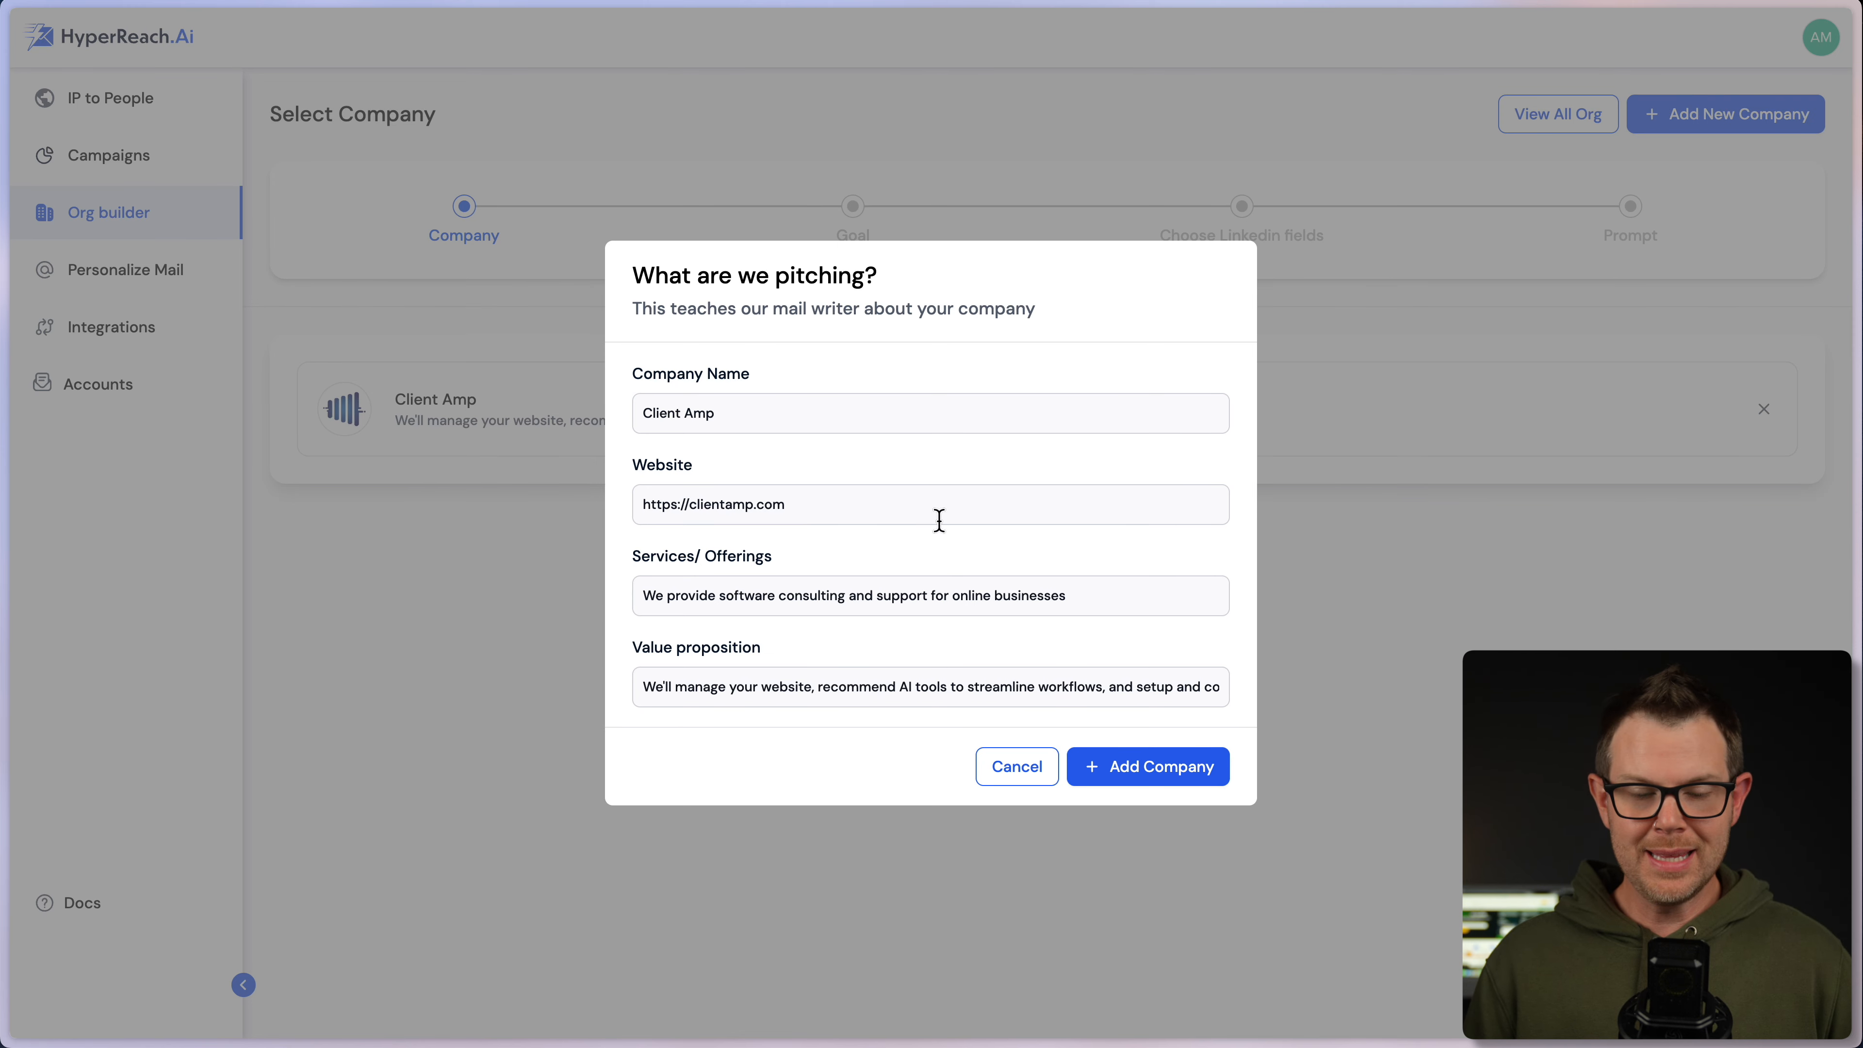
left_click_drag(794, 416, 511, 412)
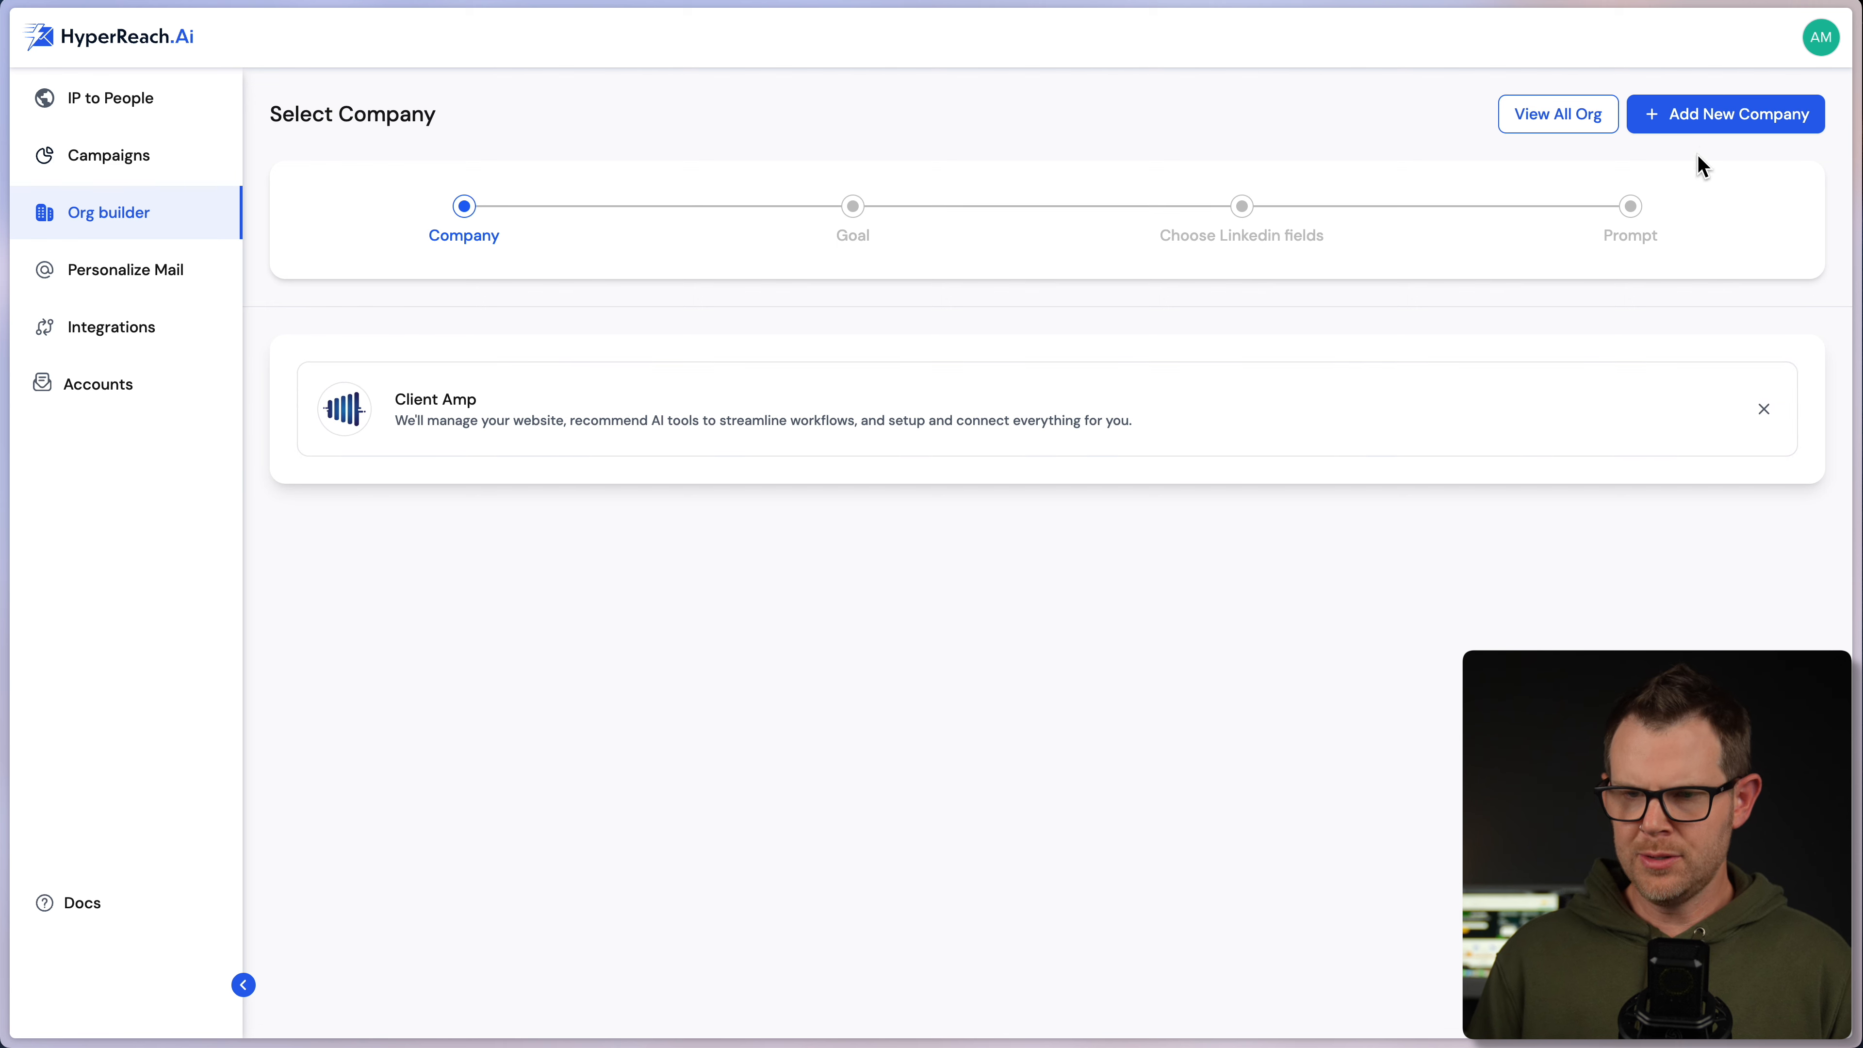
left_click(1664, 124)
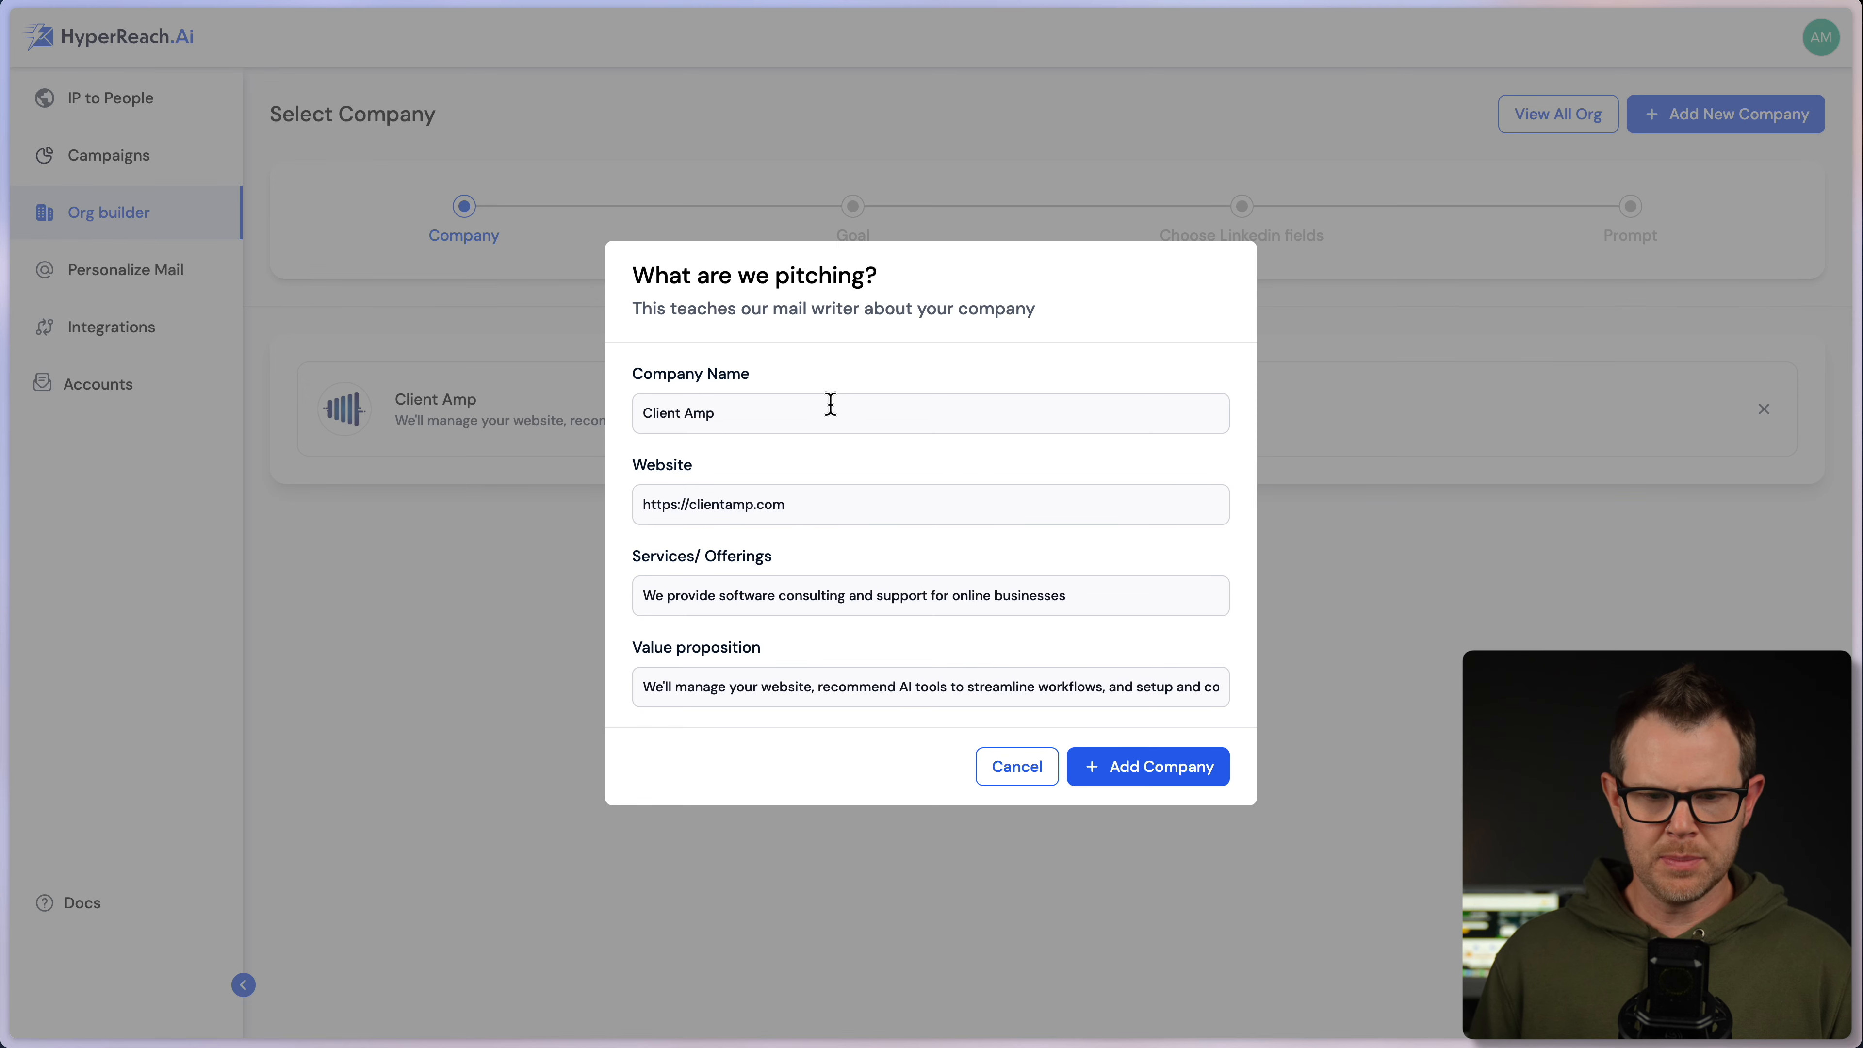
left_click_drag(796, 415, 645, 399)
type("d")
key("BackSpace")
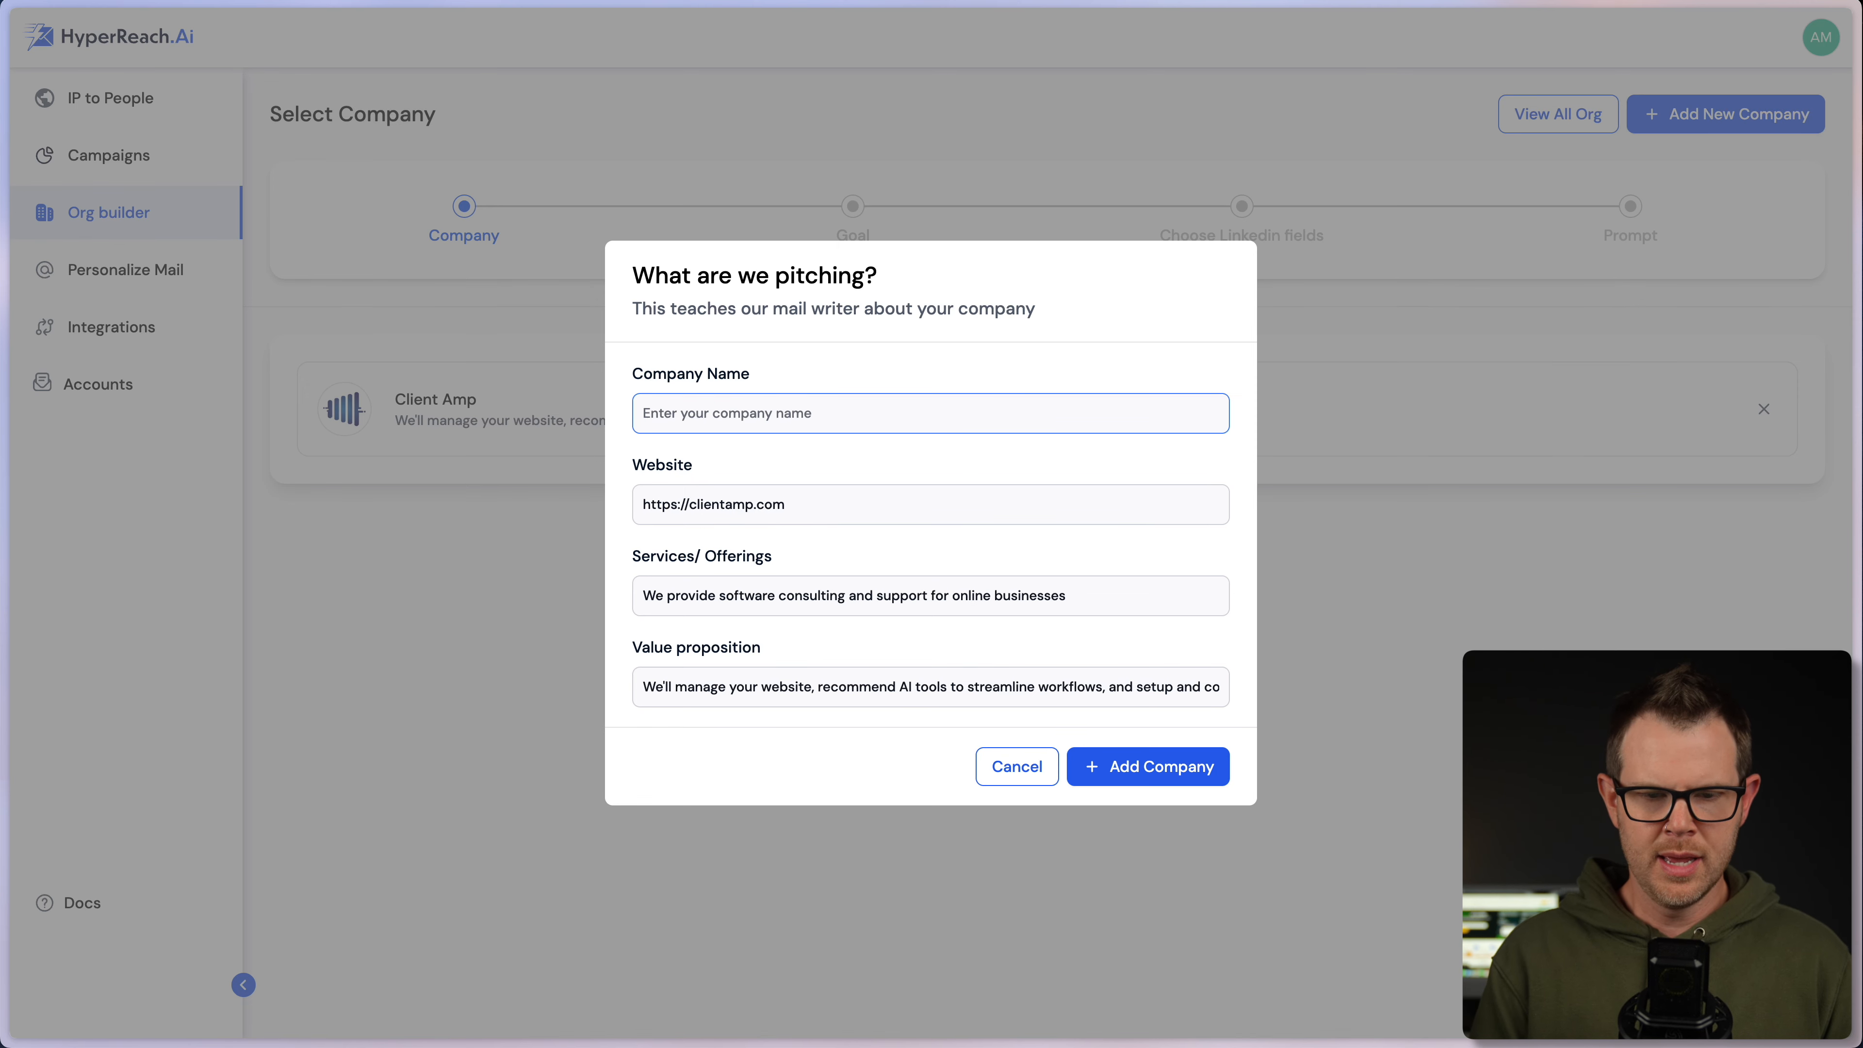
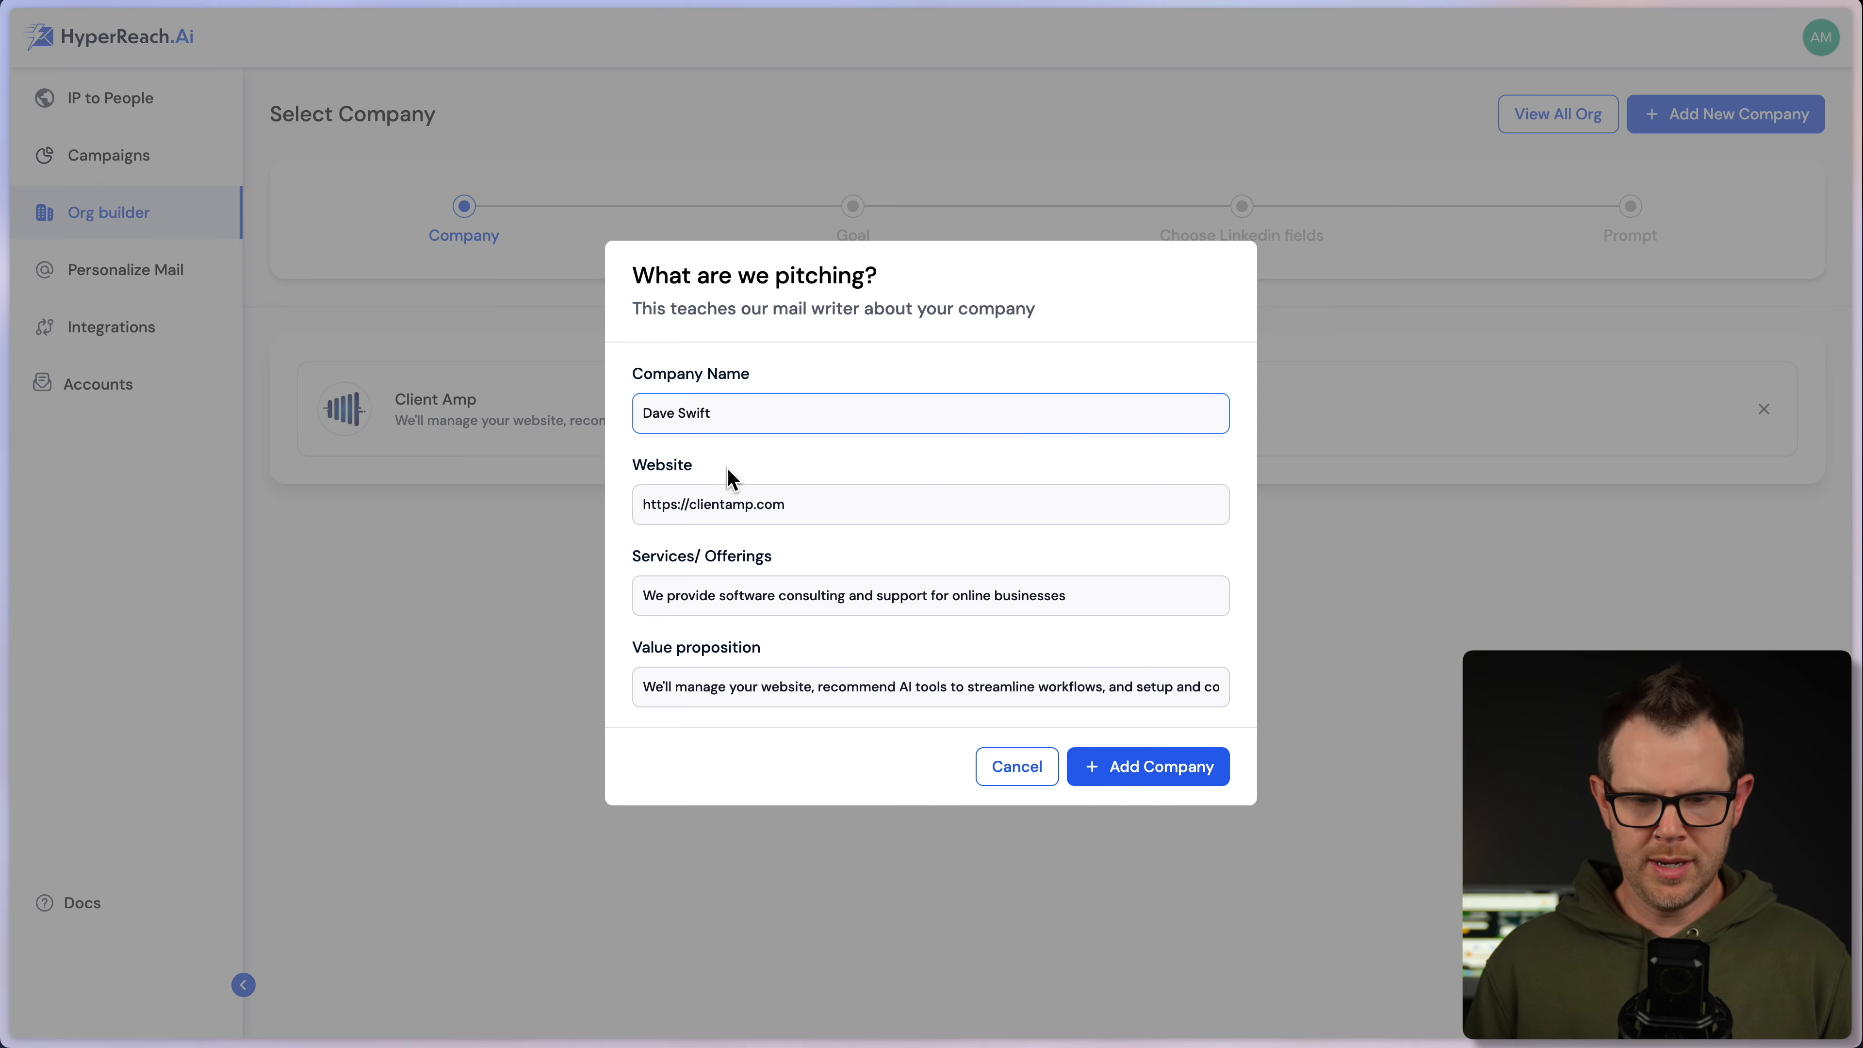
left_click_drag(690, 504, 792, 505)
type("daveswif")
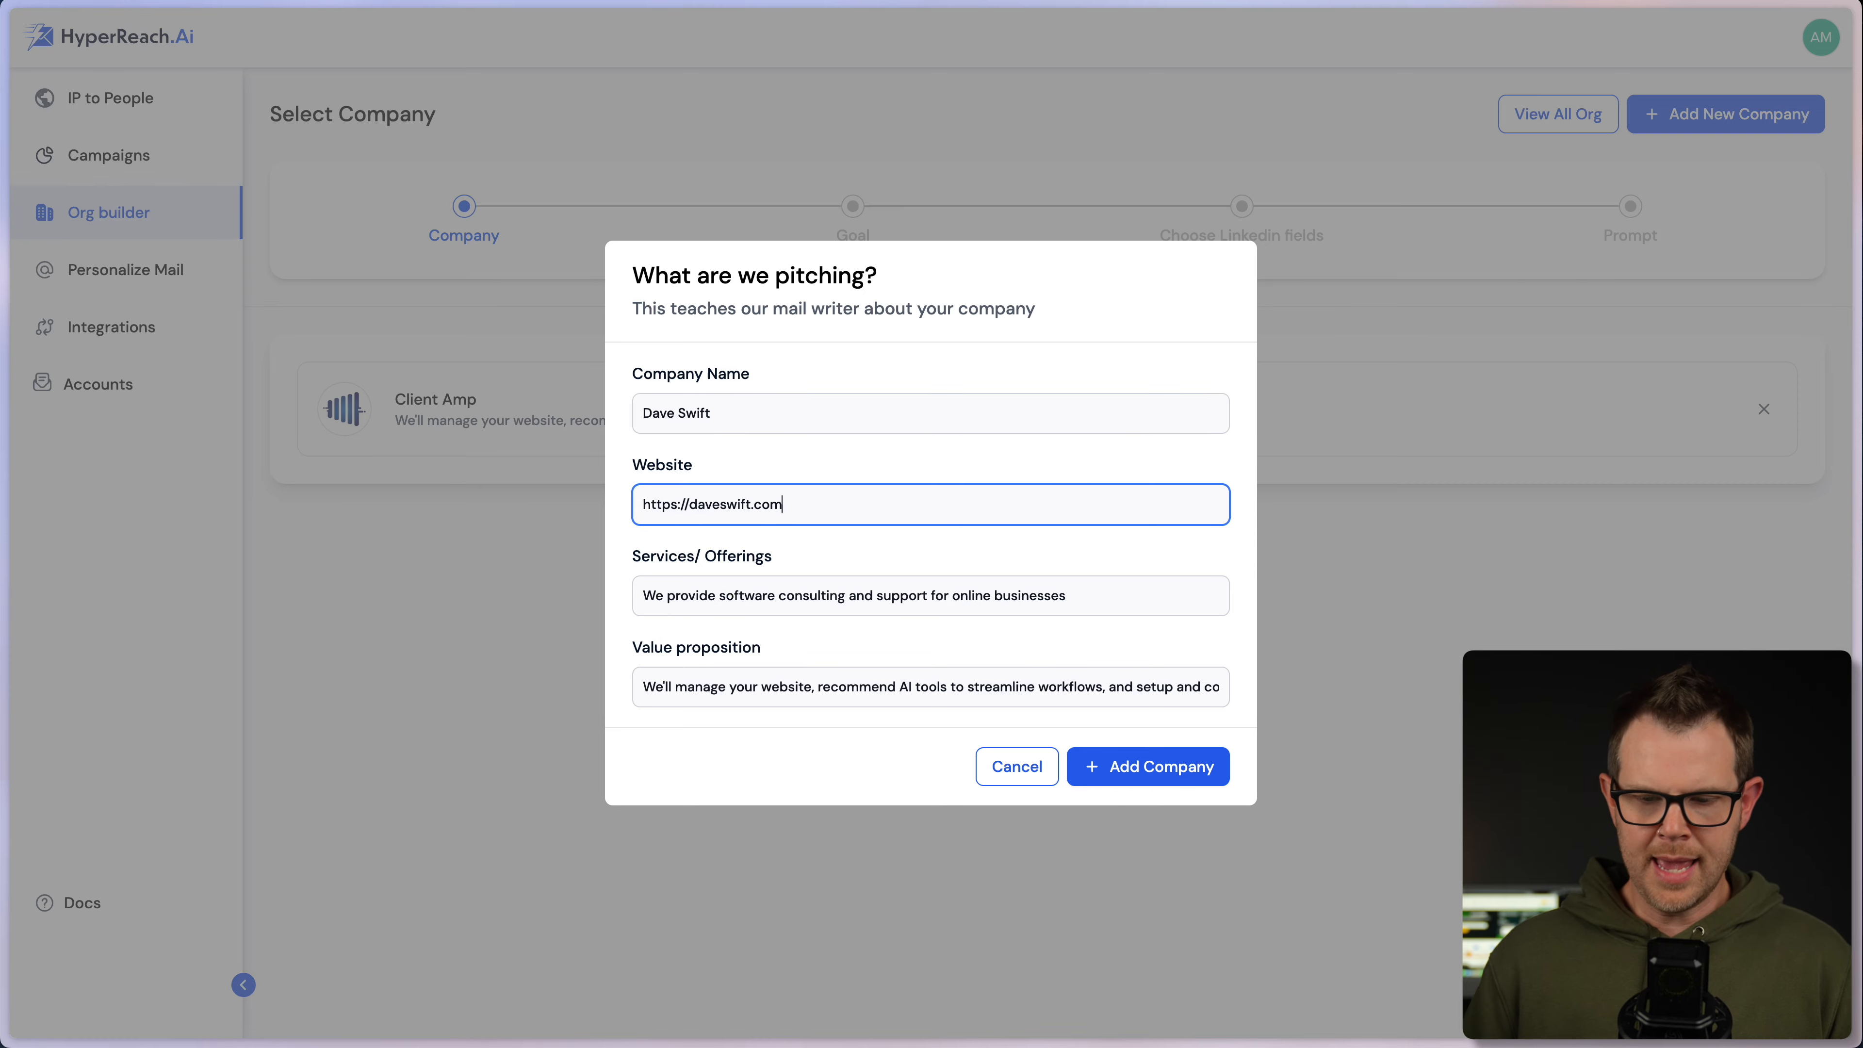
left_click(1168, 756)
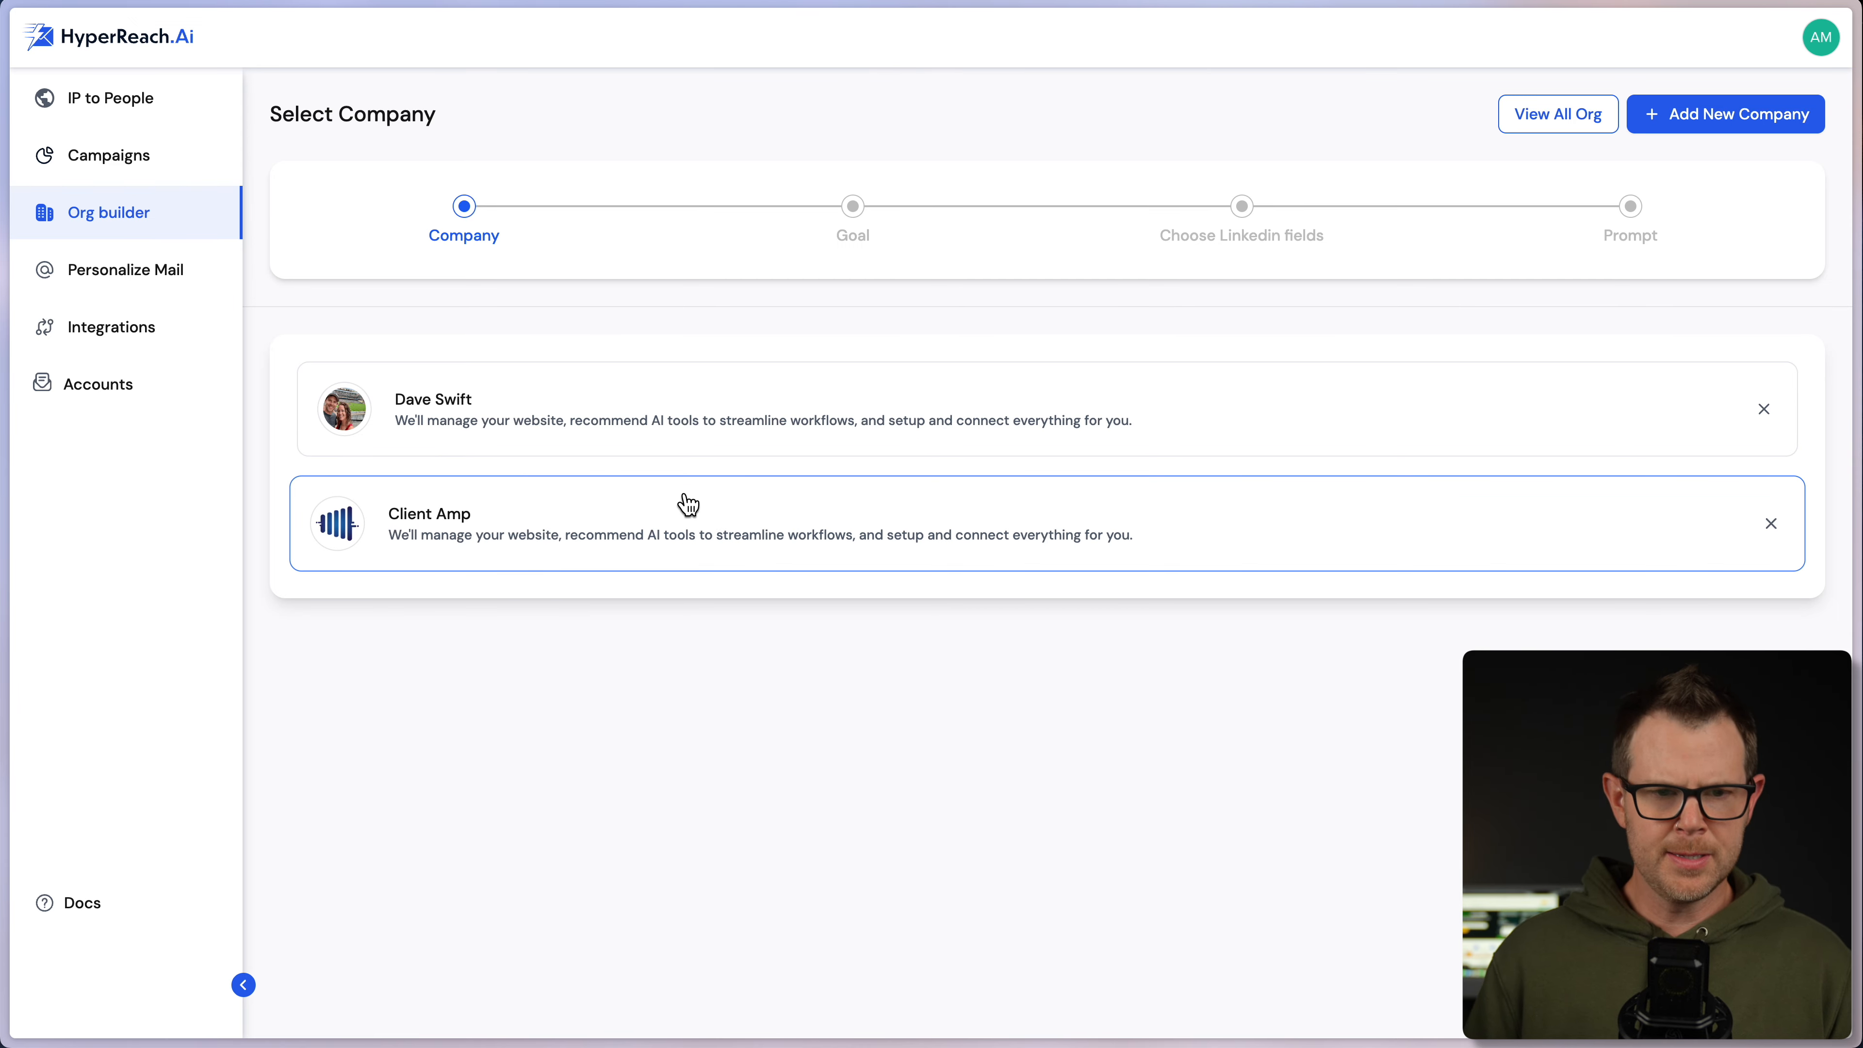
- Pitch on behalf of Client Amp with Engage as the outreach goal
left_click(553, 543)
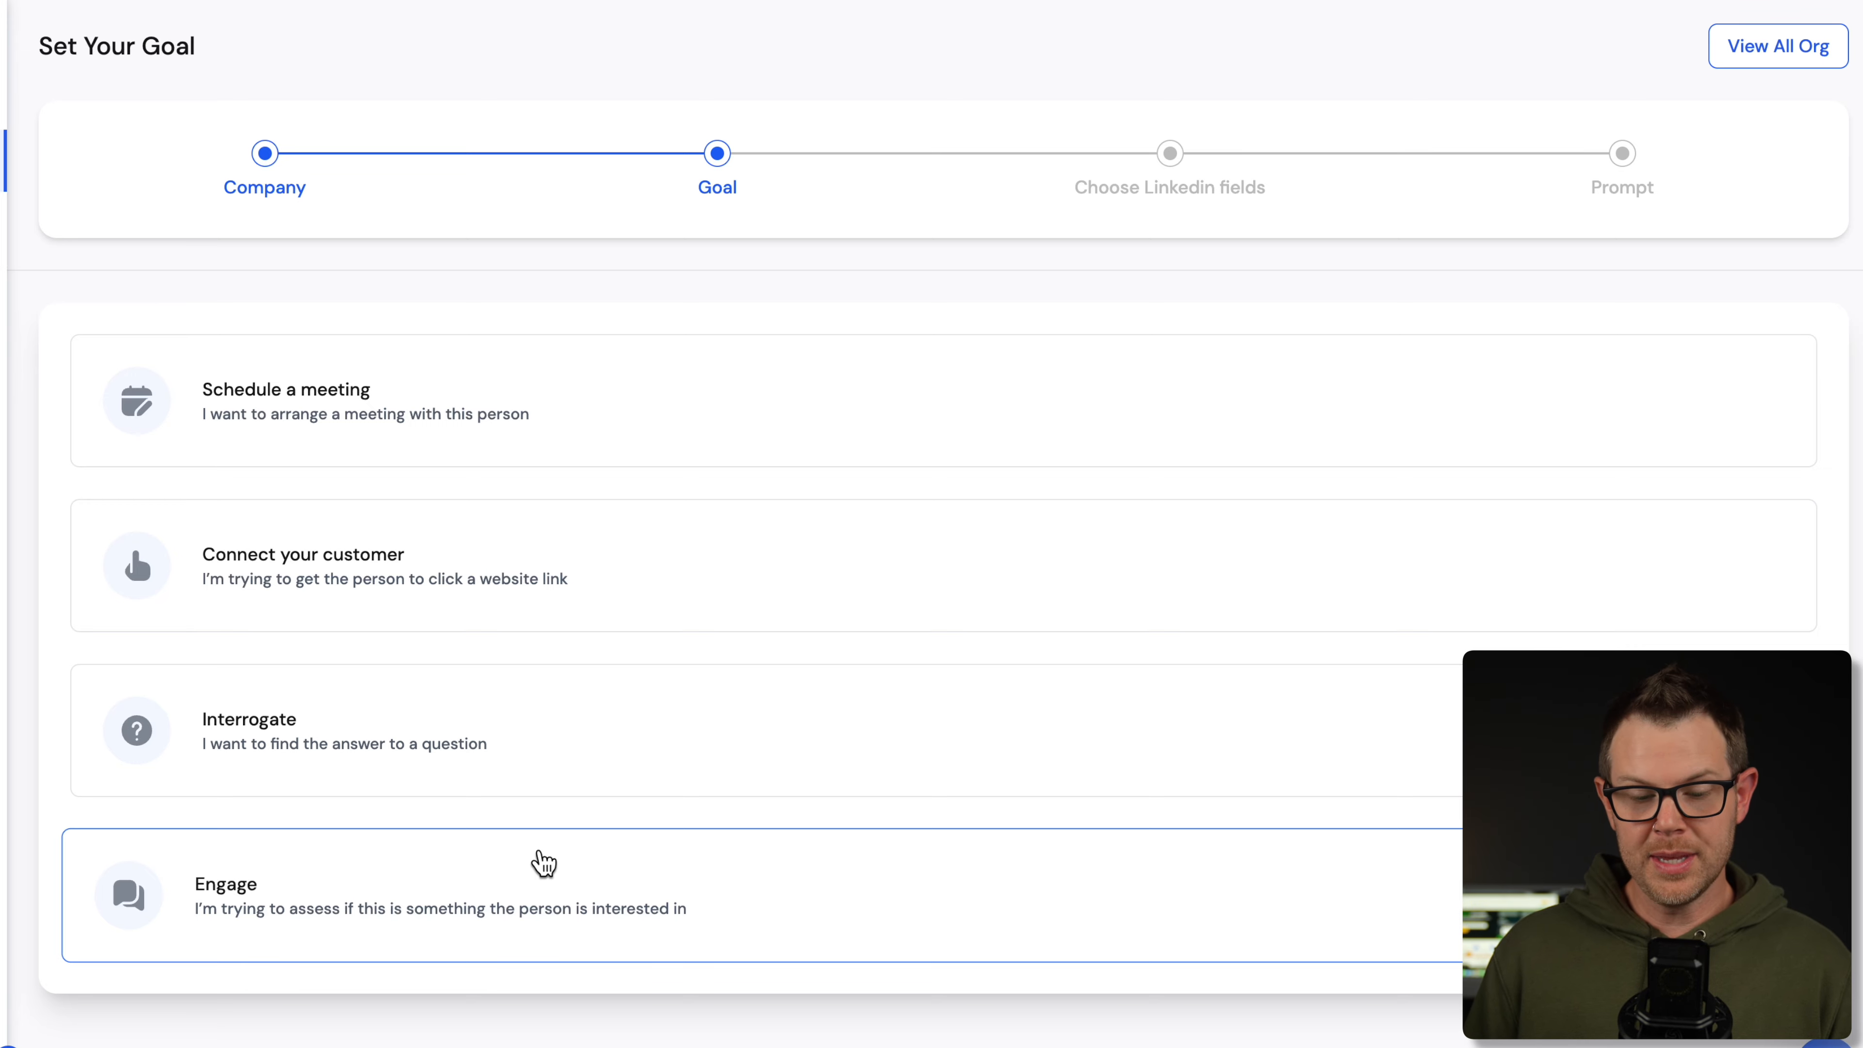
left_click(536, 871)
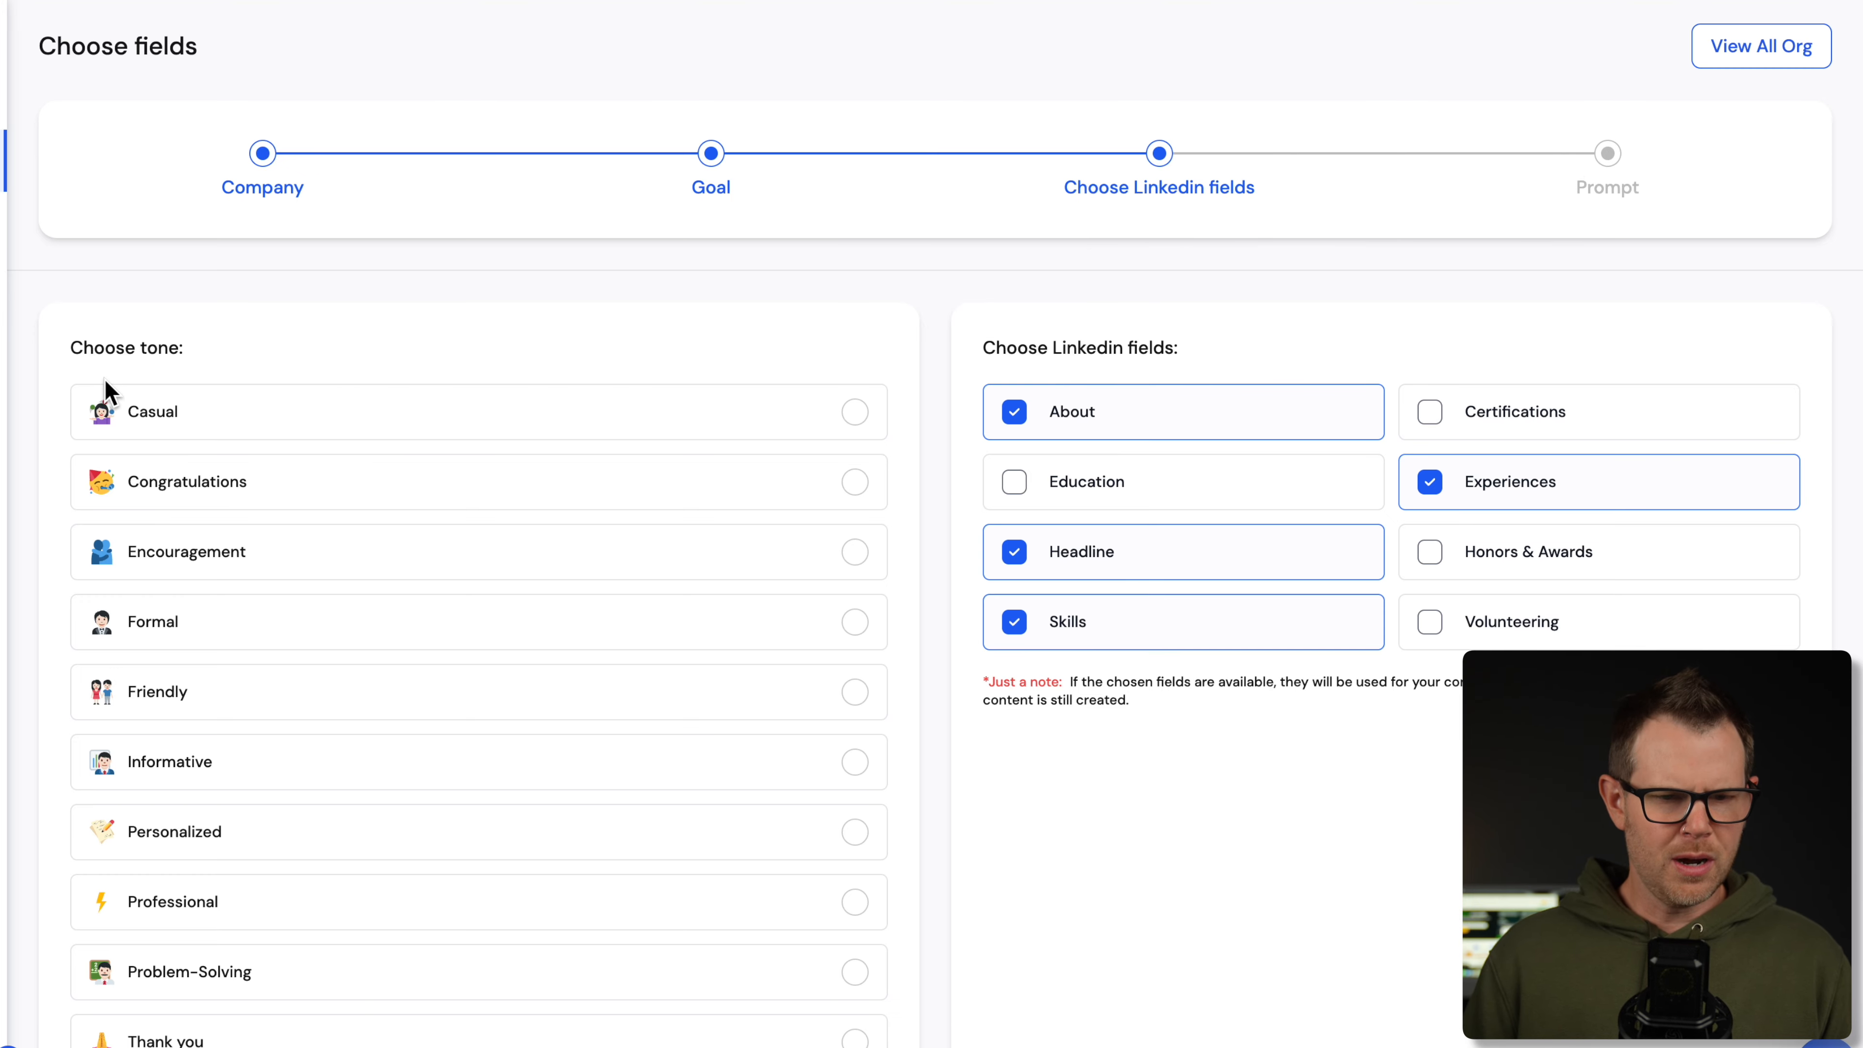
- Choose the Casual tone, keep the default LinkedIn fields, and continue to Set Prompt
left_click(864, 422)
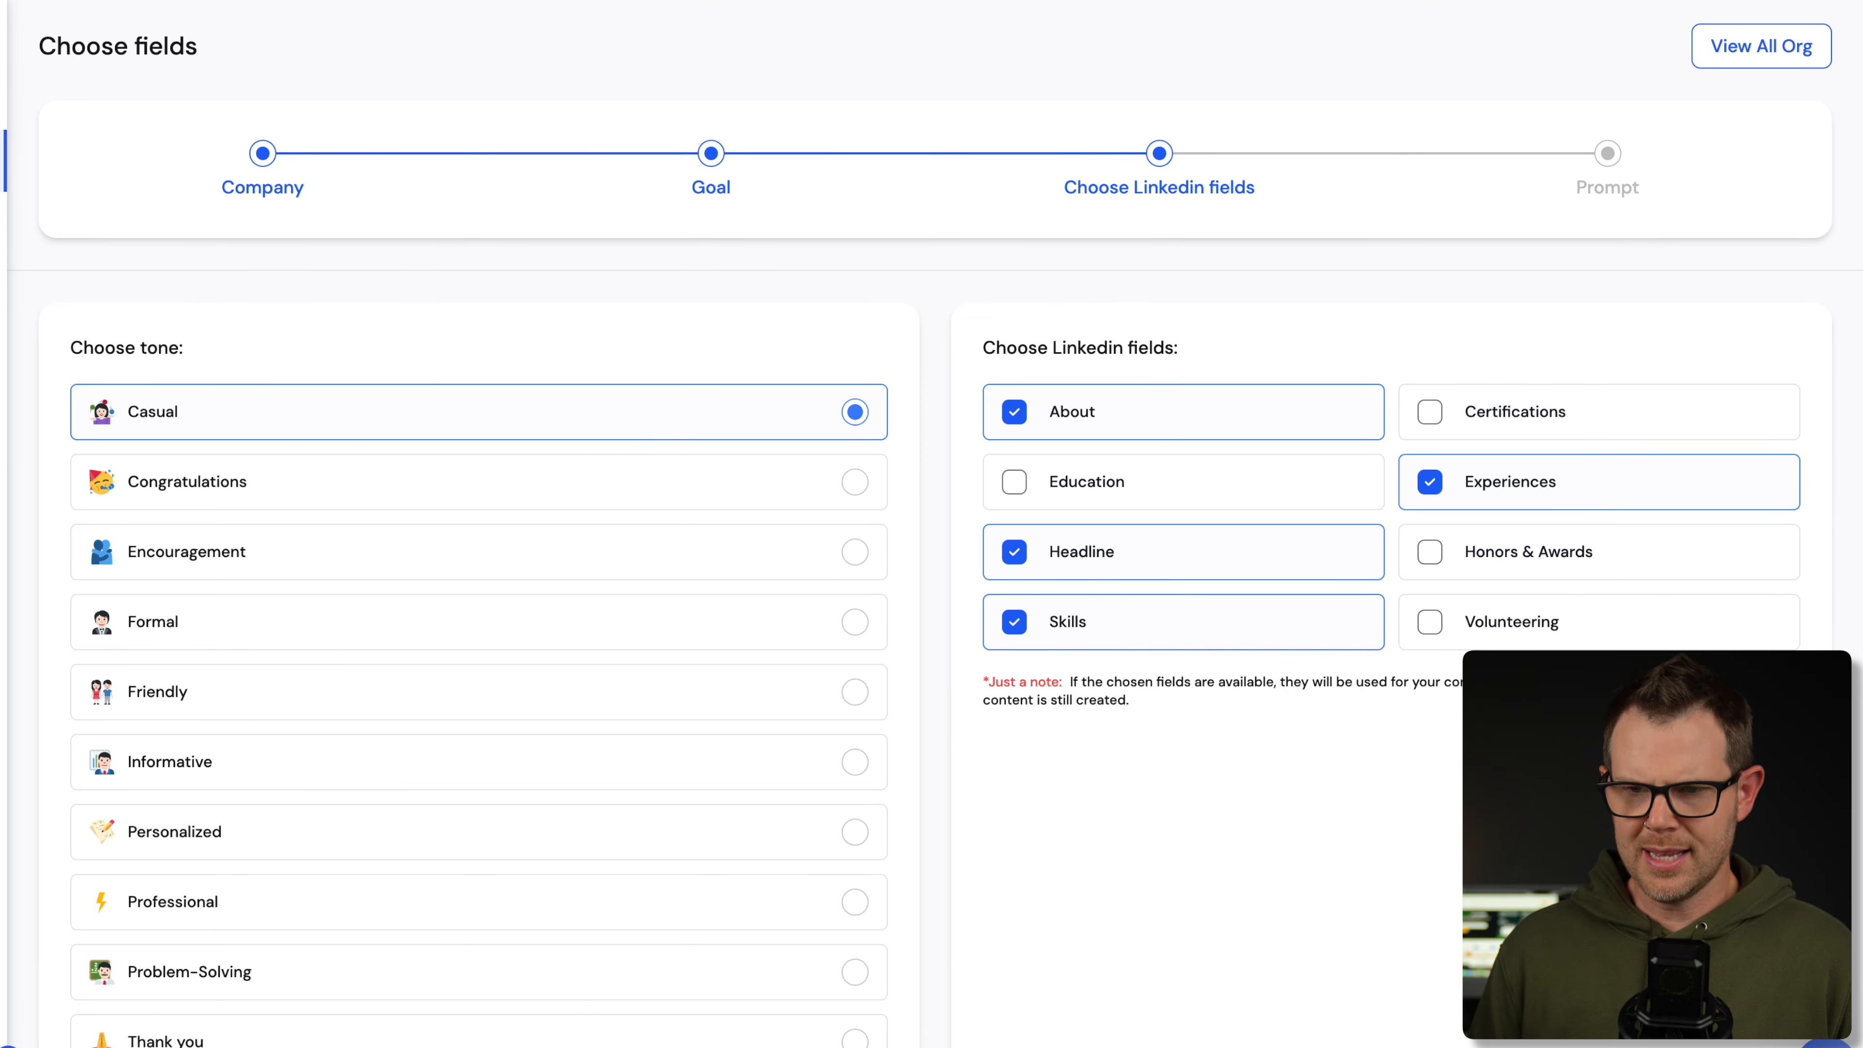
scroll(1606, 721, "down", 2)
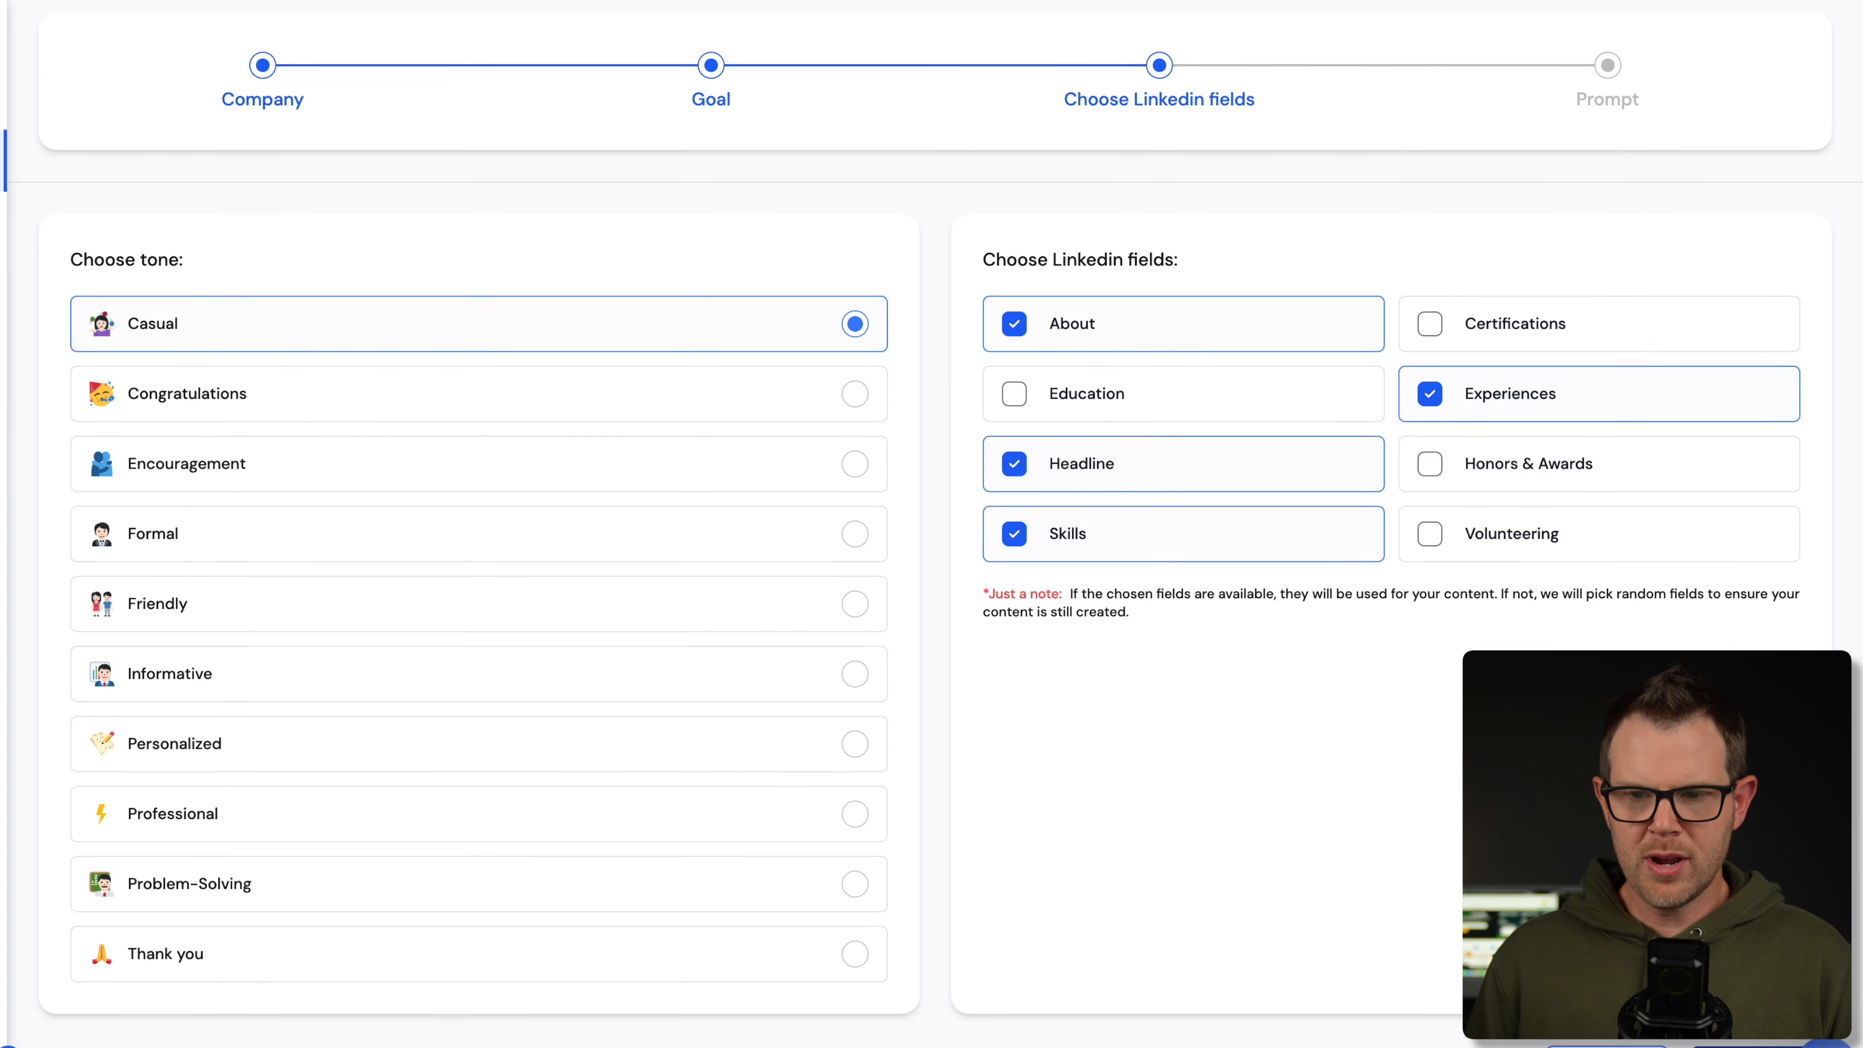
left_click(1760, 1046)
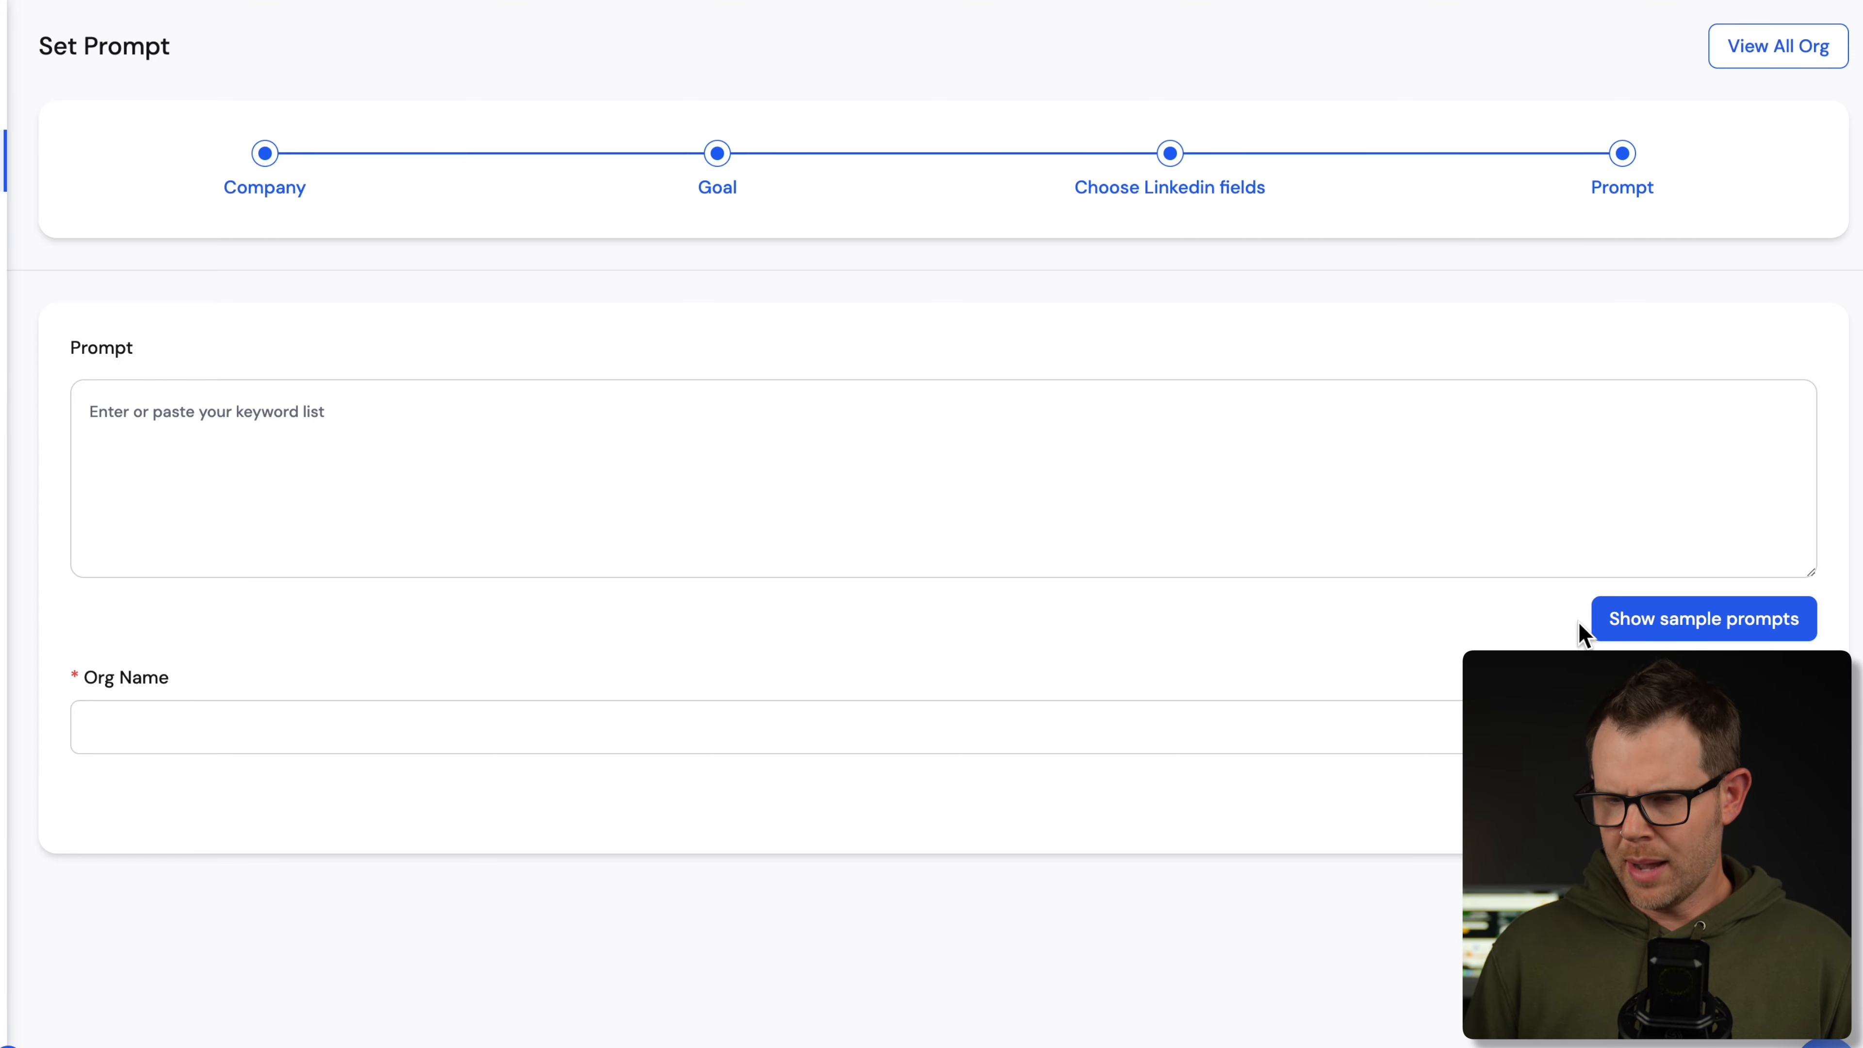
- Insert the warm, personalized 120-word cold-email sample prompt
left_click(1681, 621)
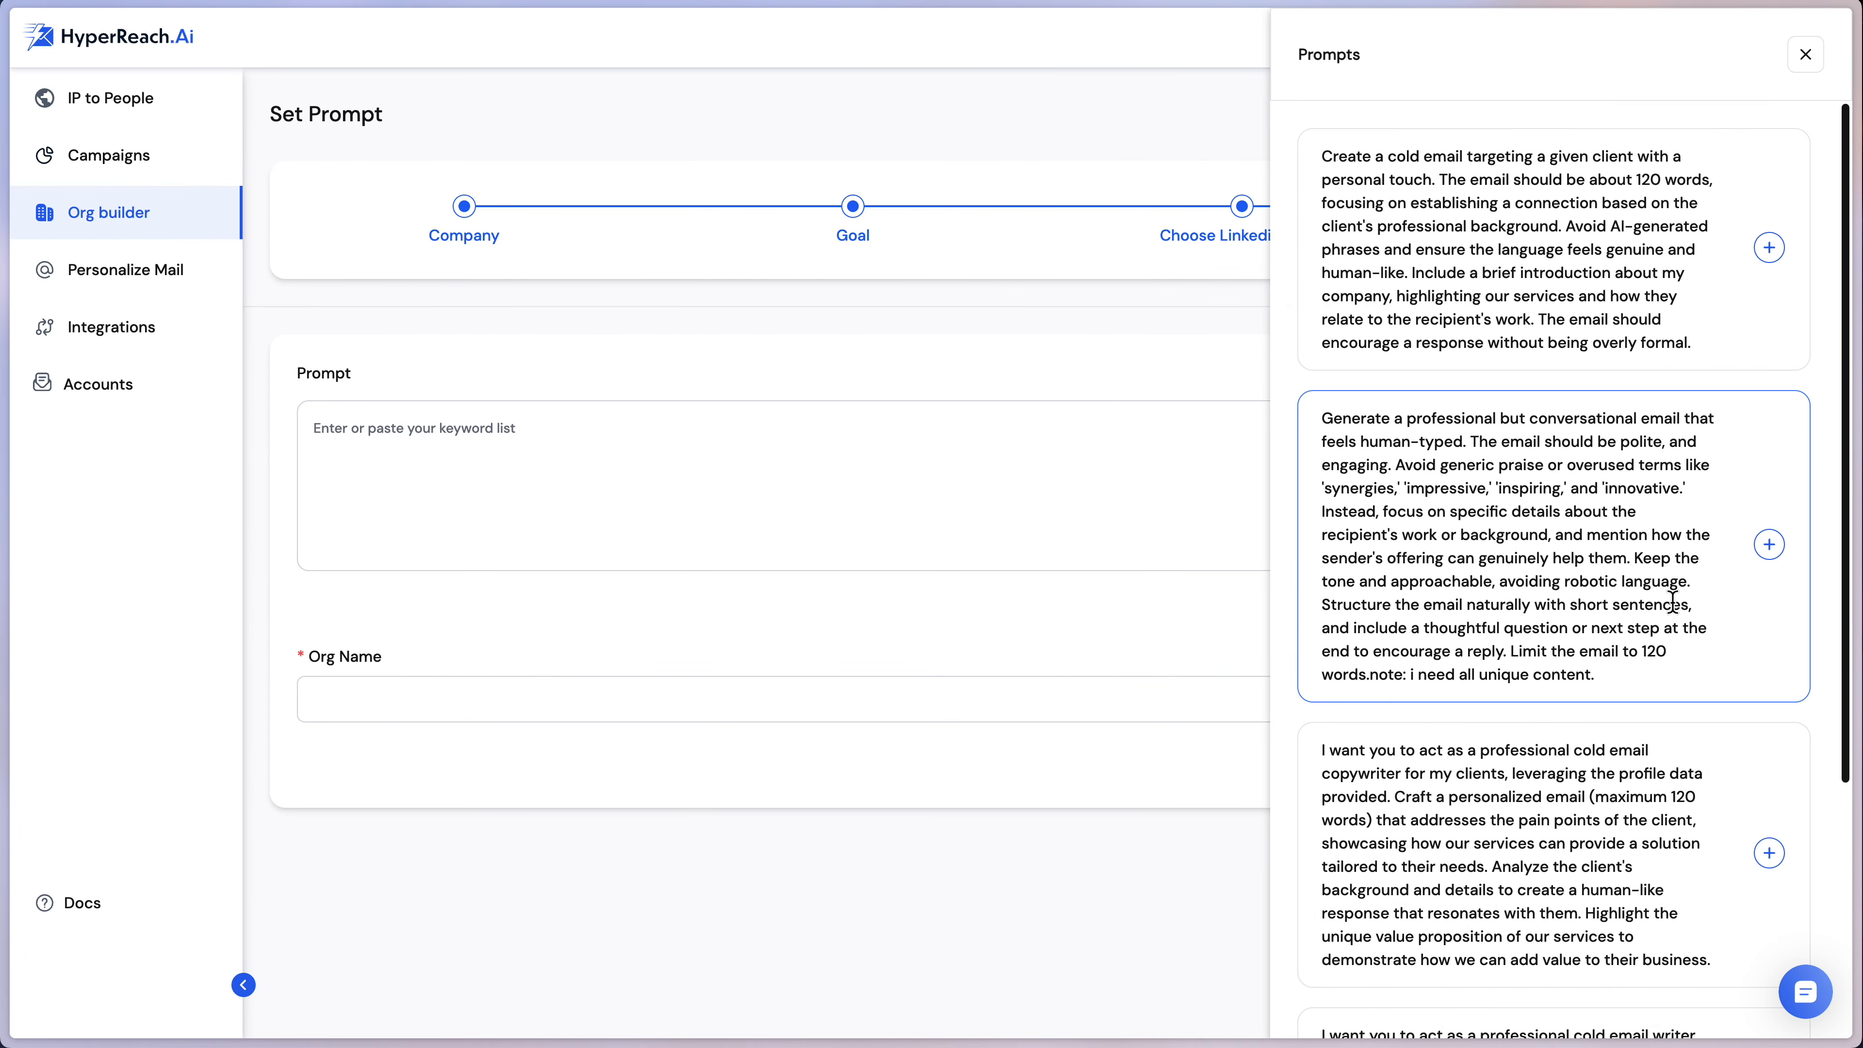
scroll(1550, 587, "down", 7)
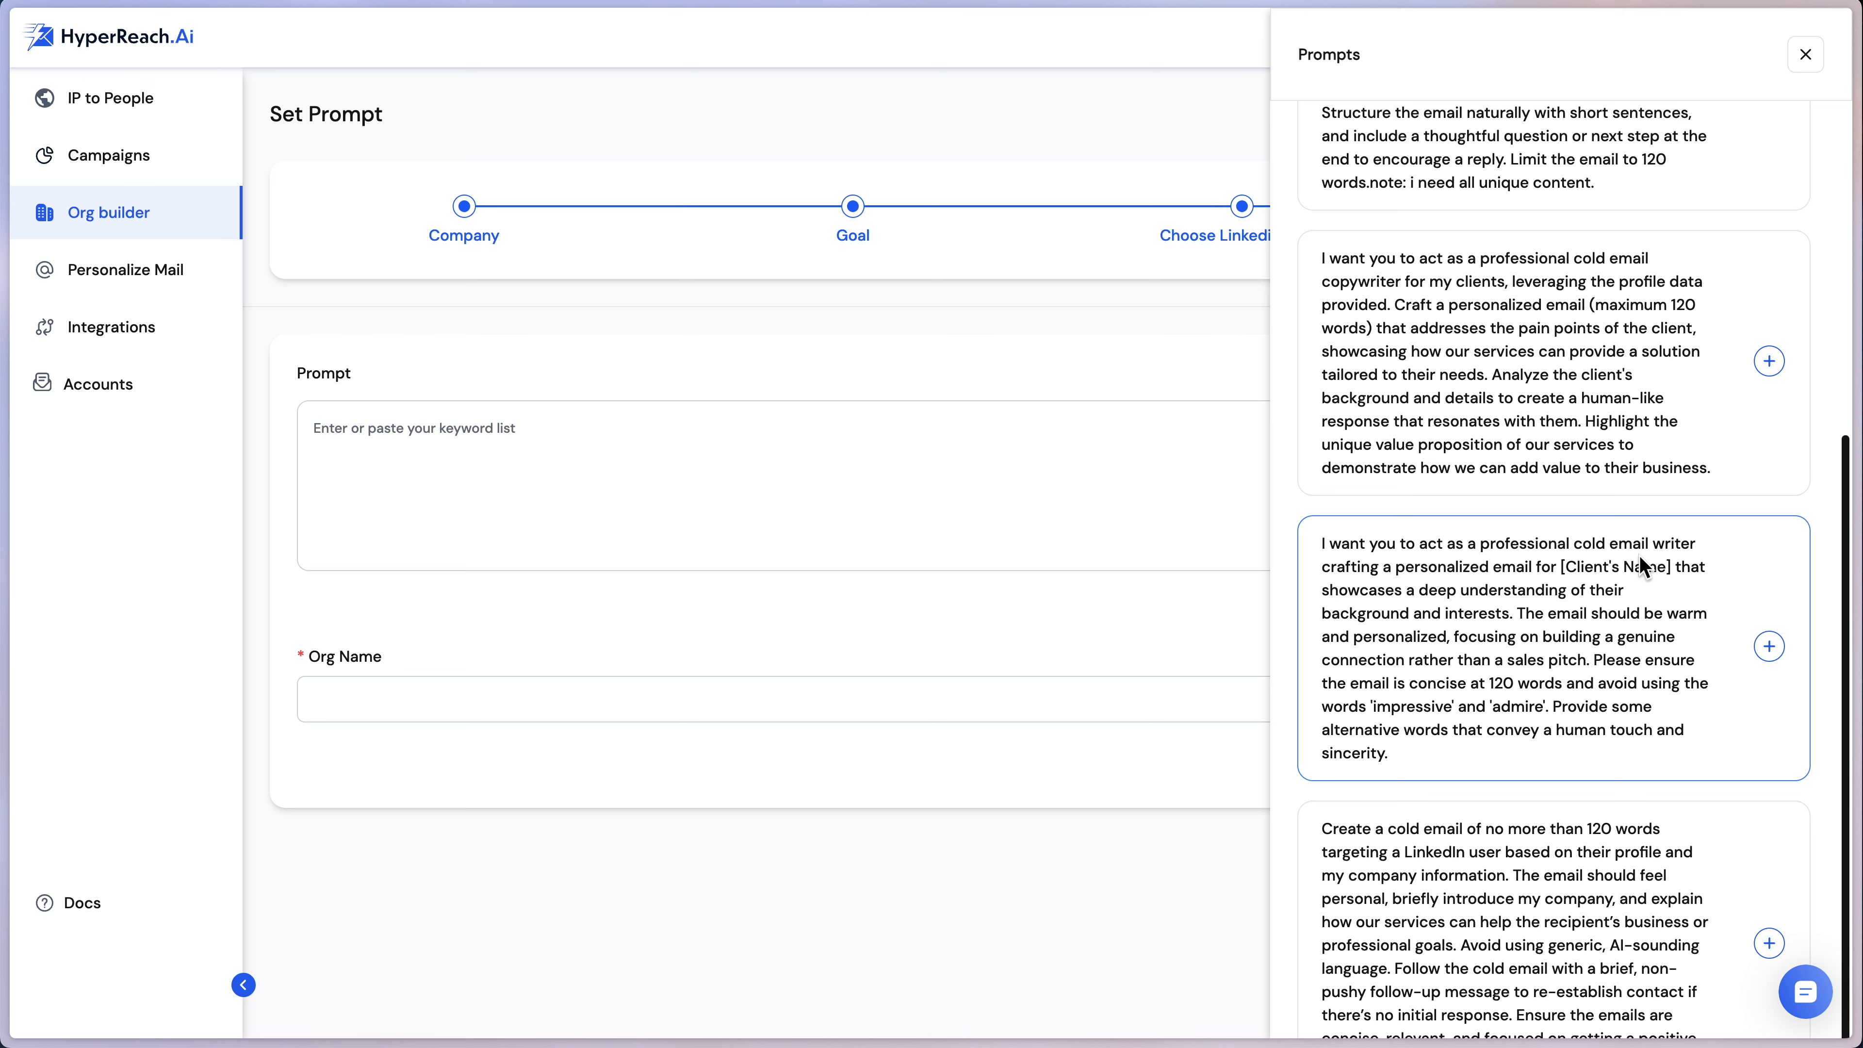
left_click(1769, 647)
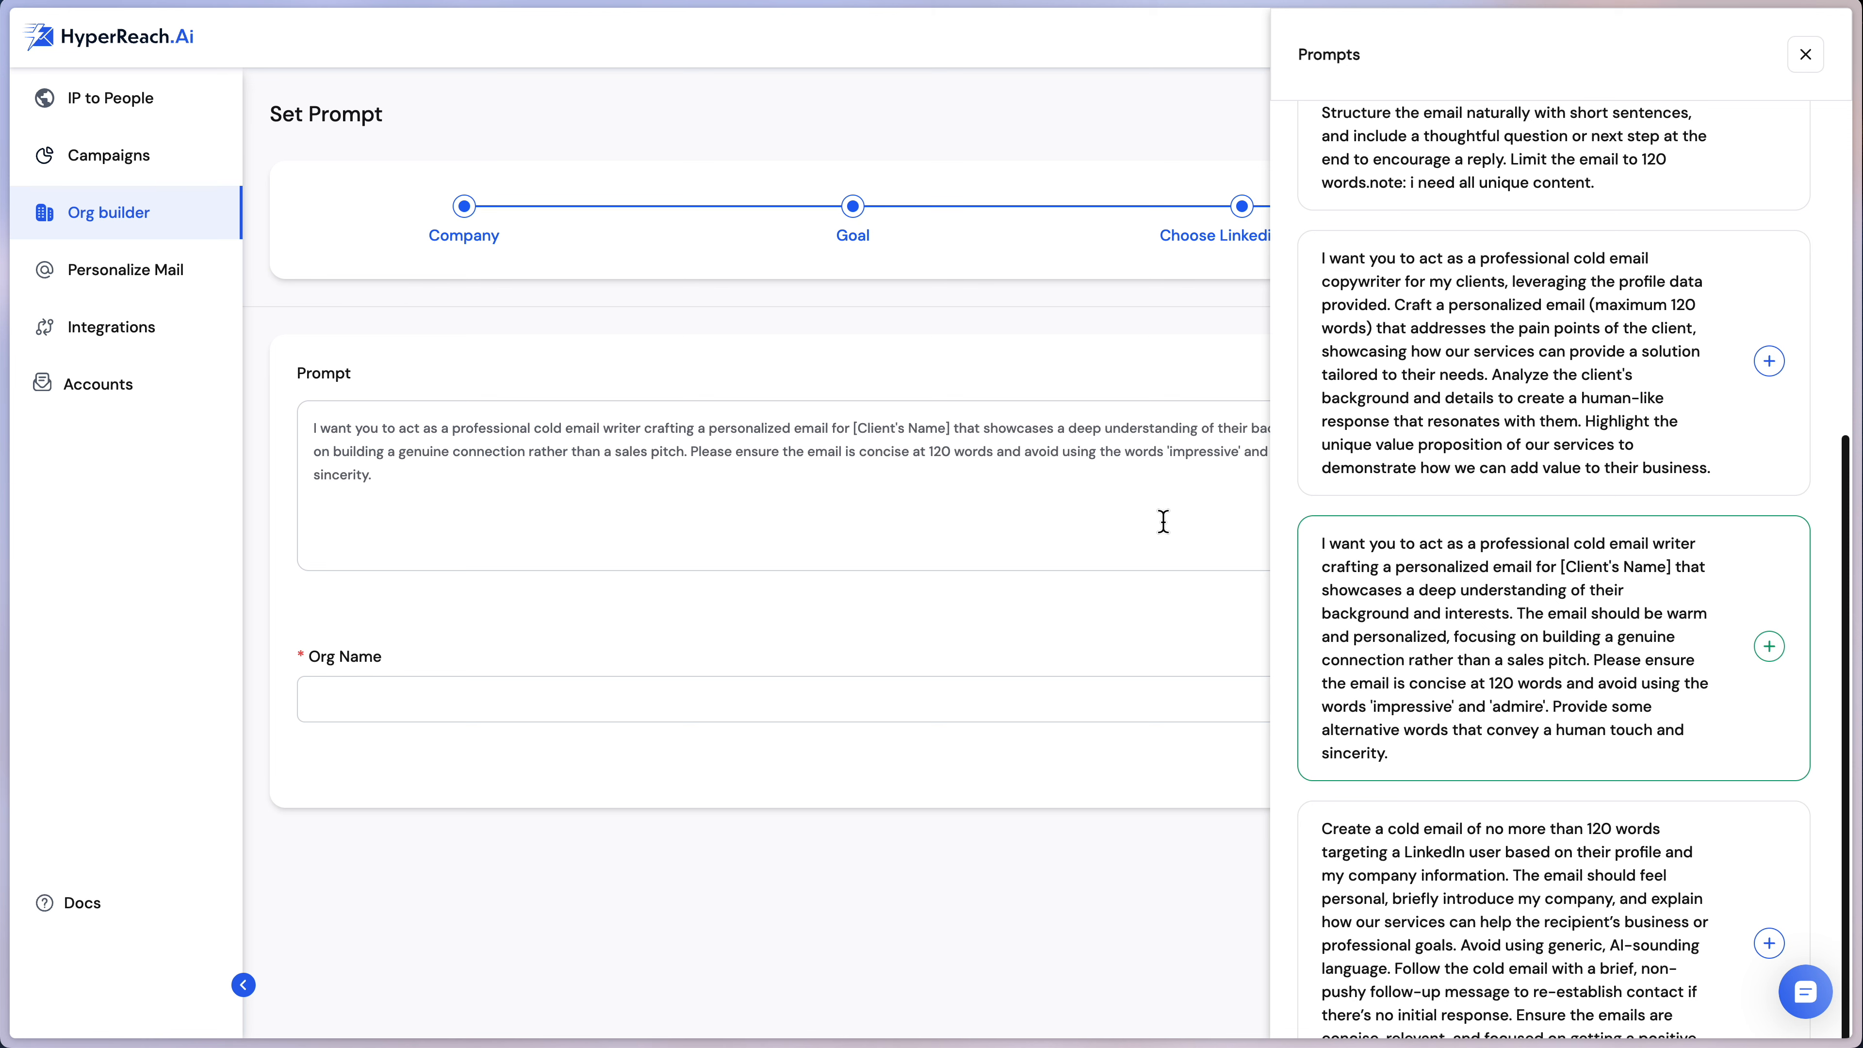
left_click(1101, 490)
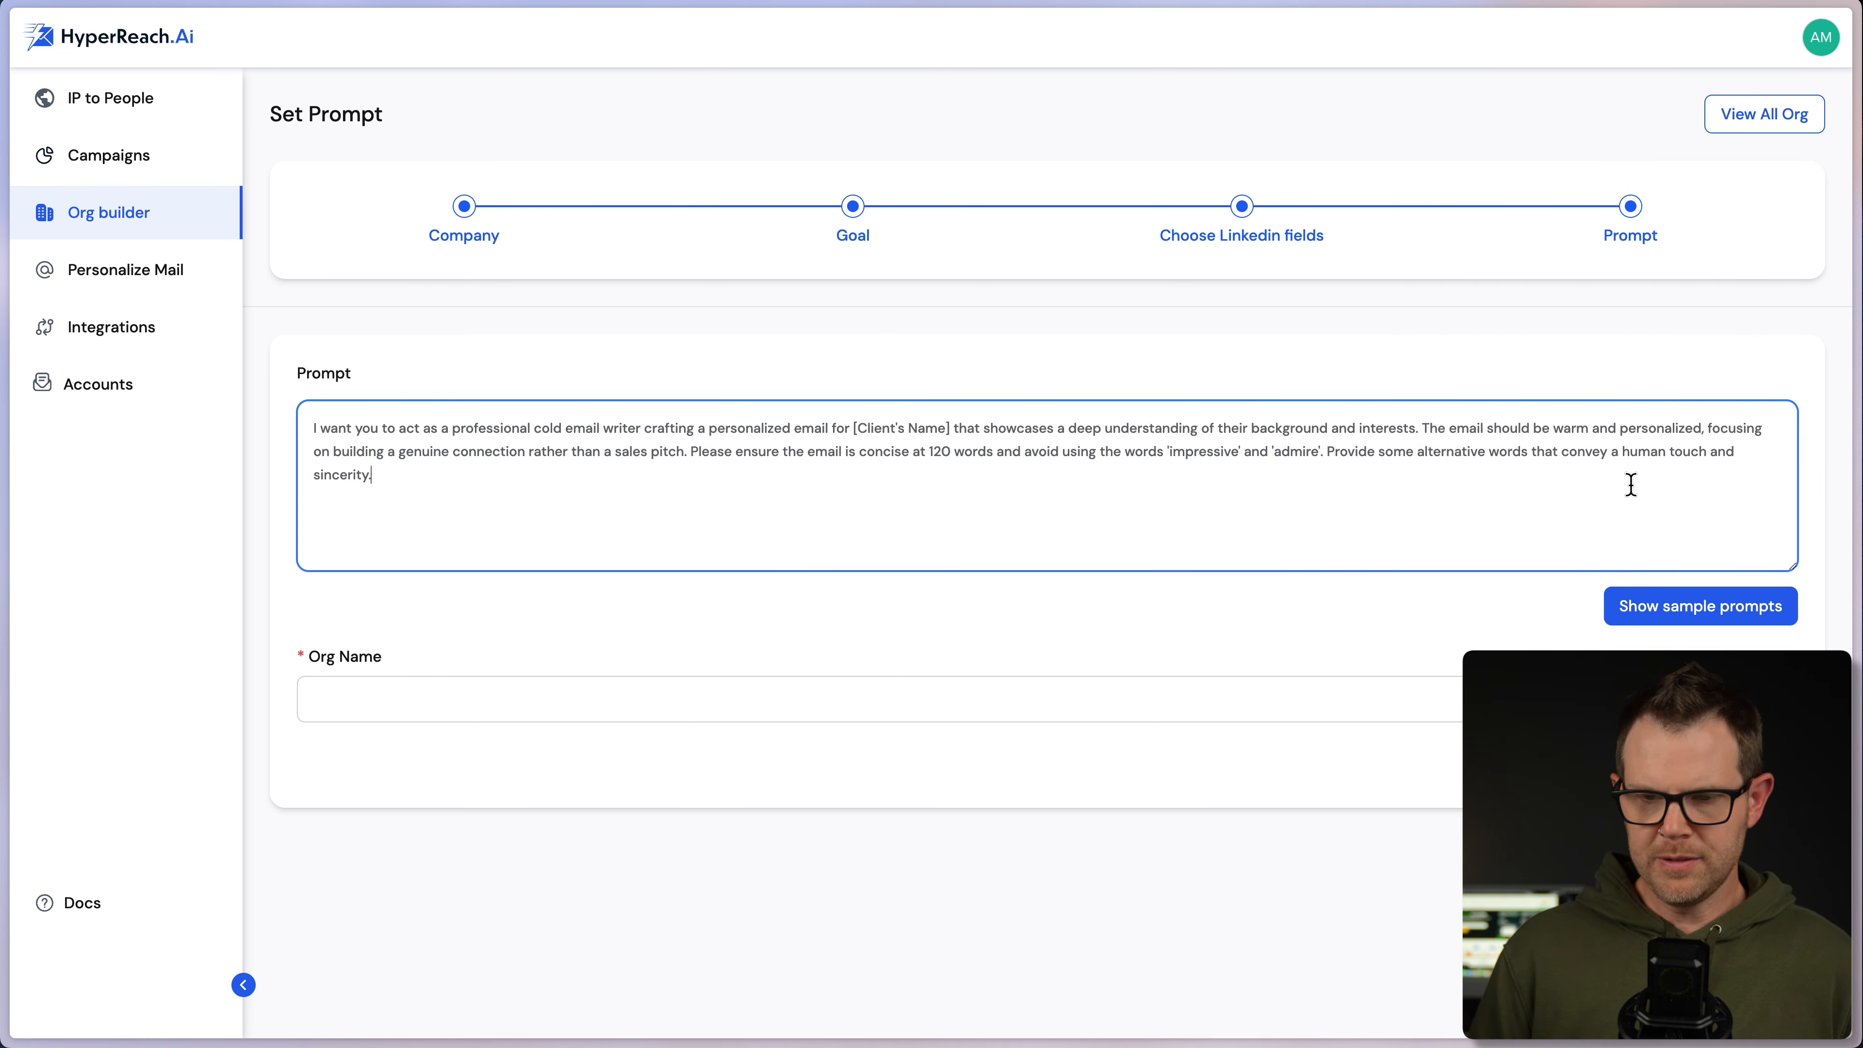
- Name the org 'Client Amp' and create it
left_click(358, 706)
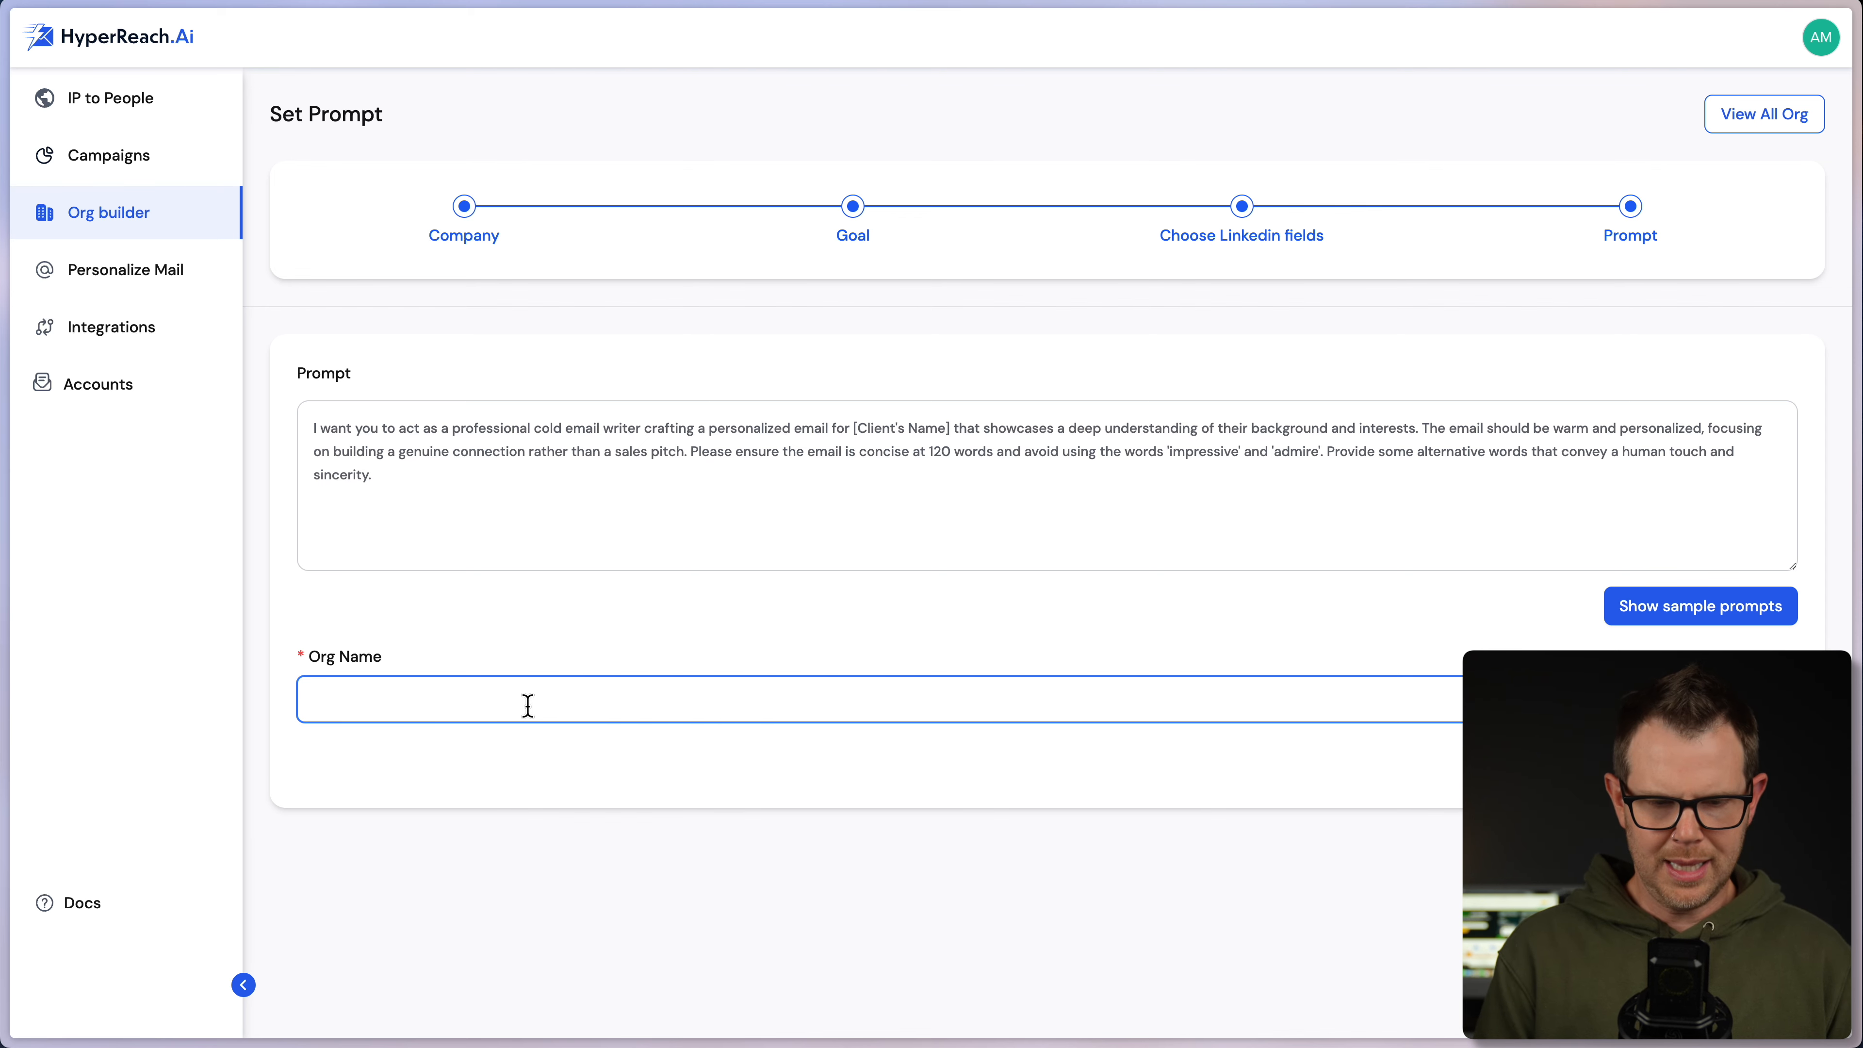
type("Client Amp")
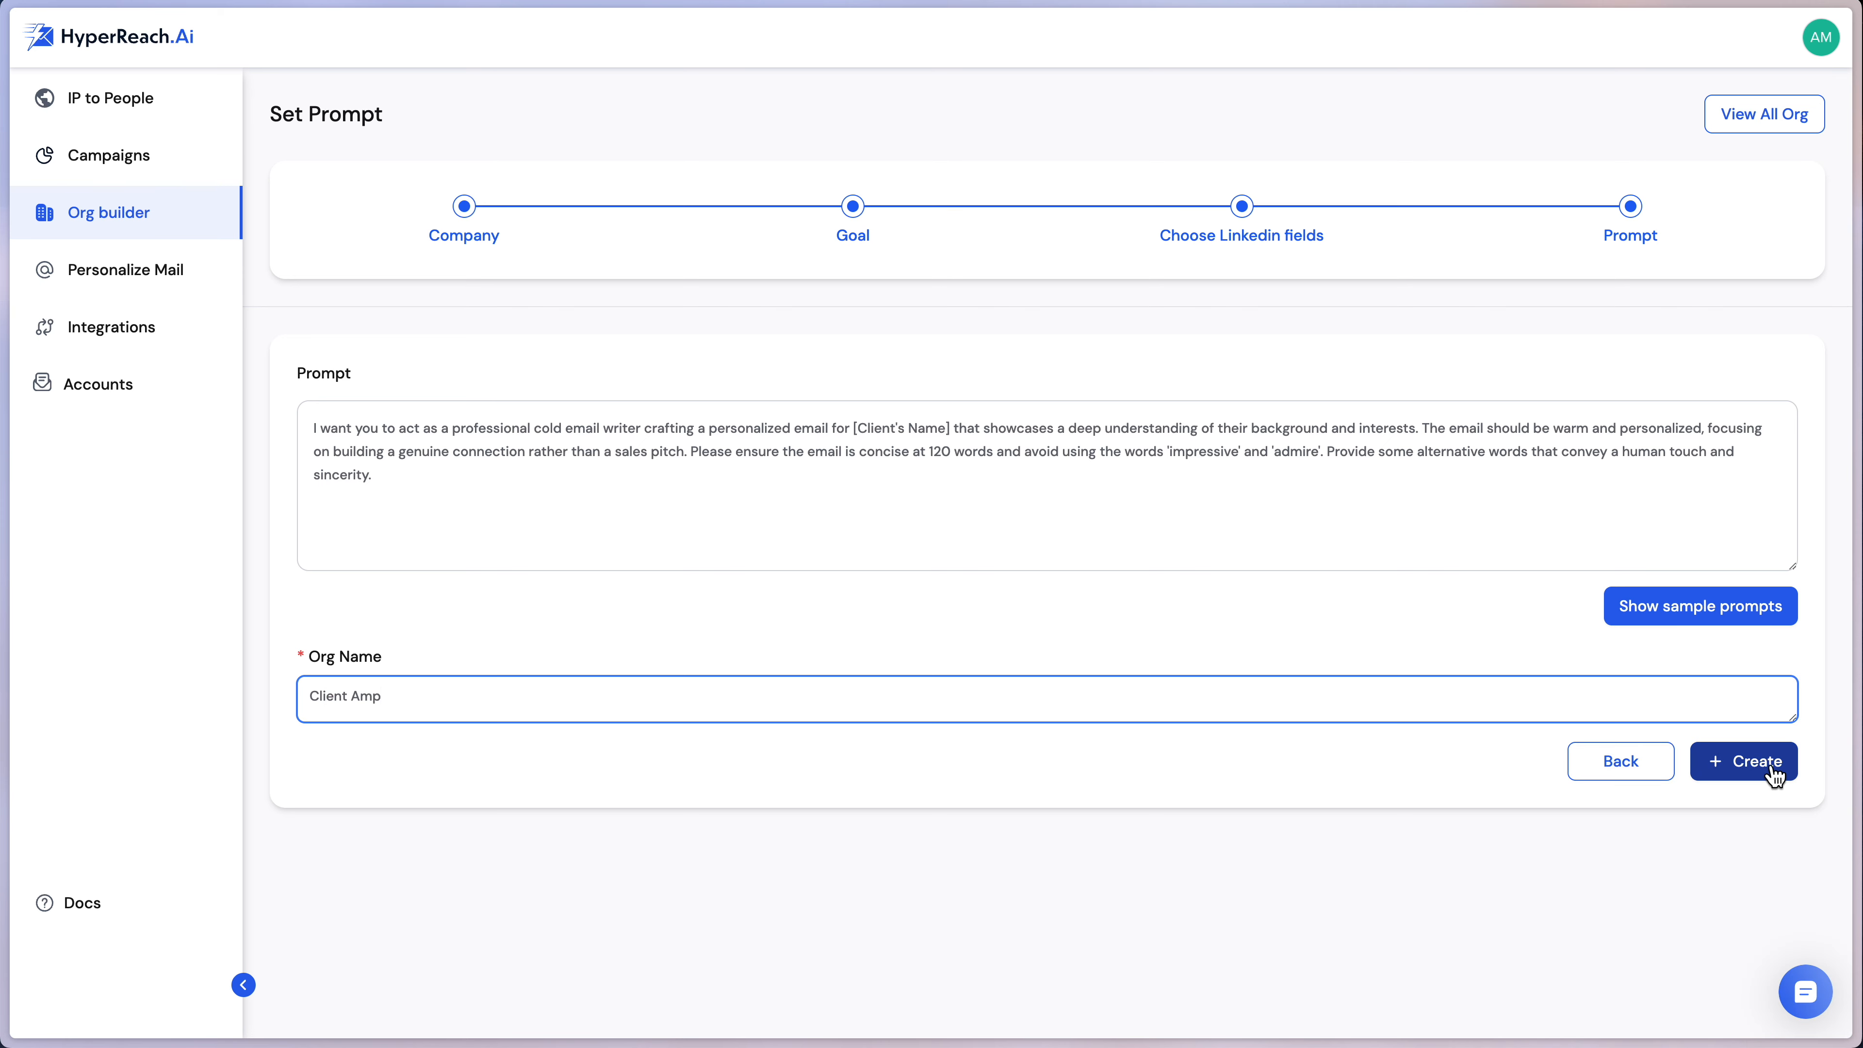
left_click(1771, 767)
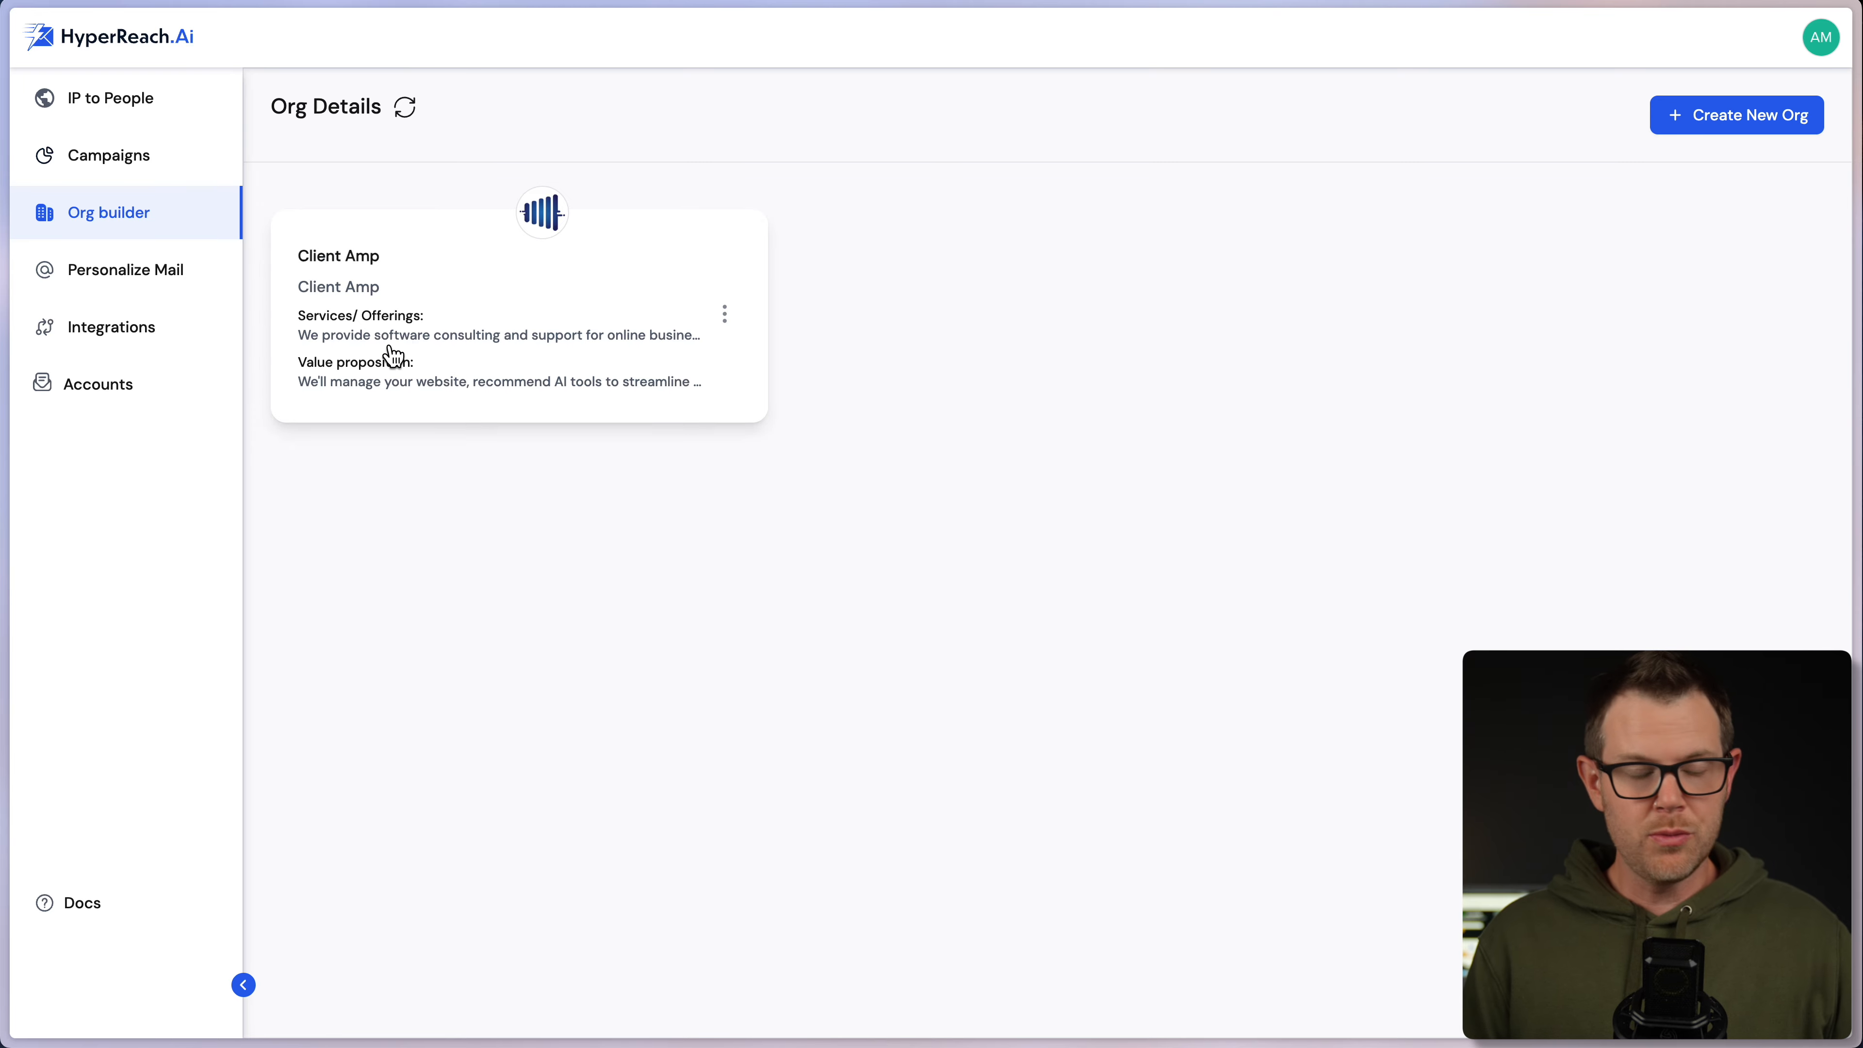
- Check the org list and visitors overview, then open the empty Accounts page
left_click(1764, 117)
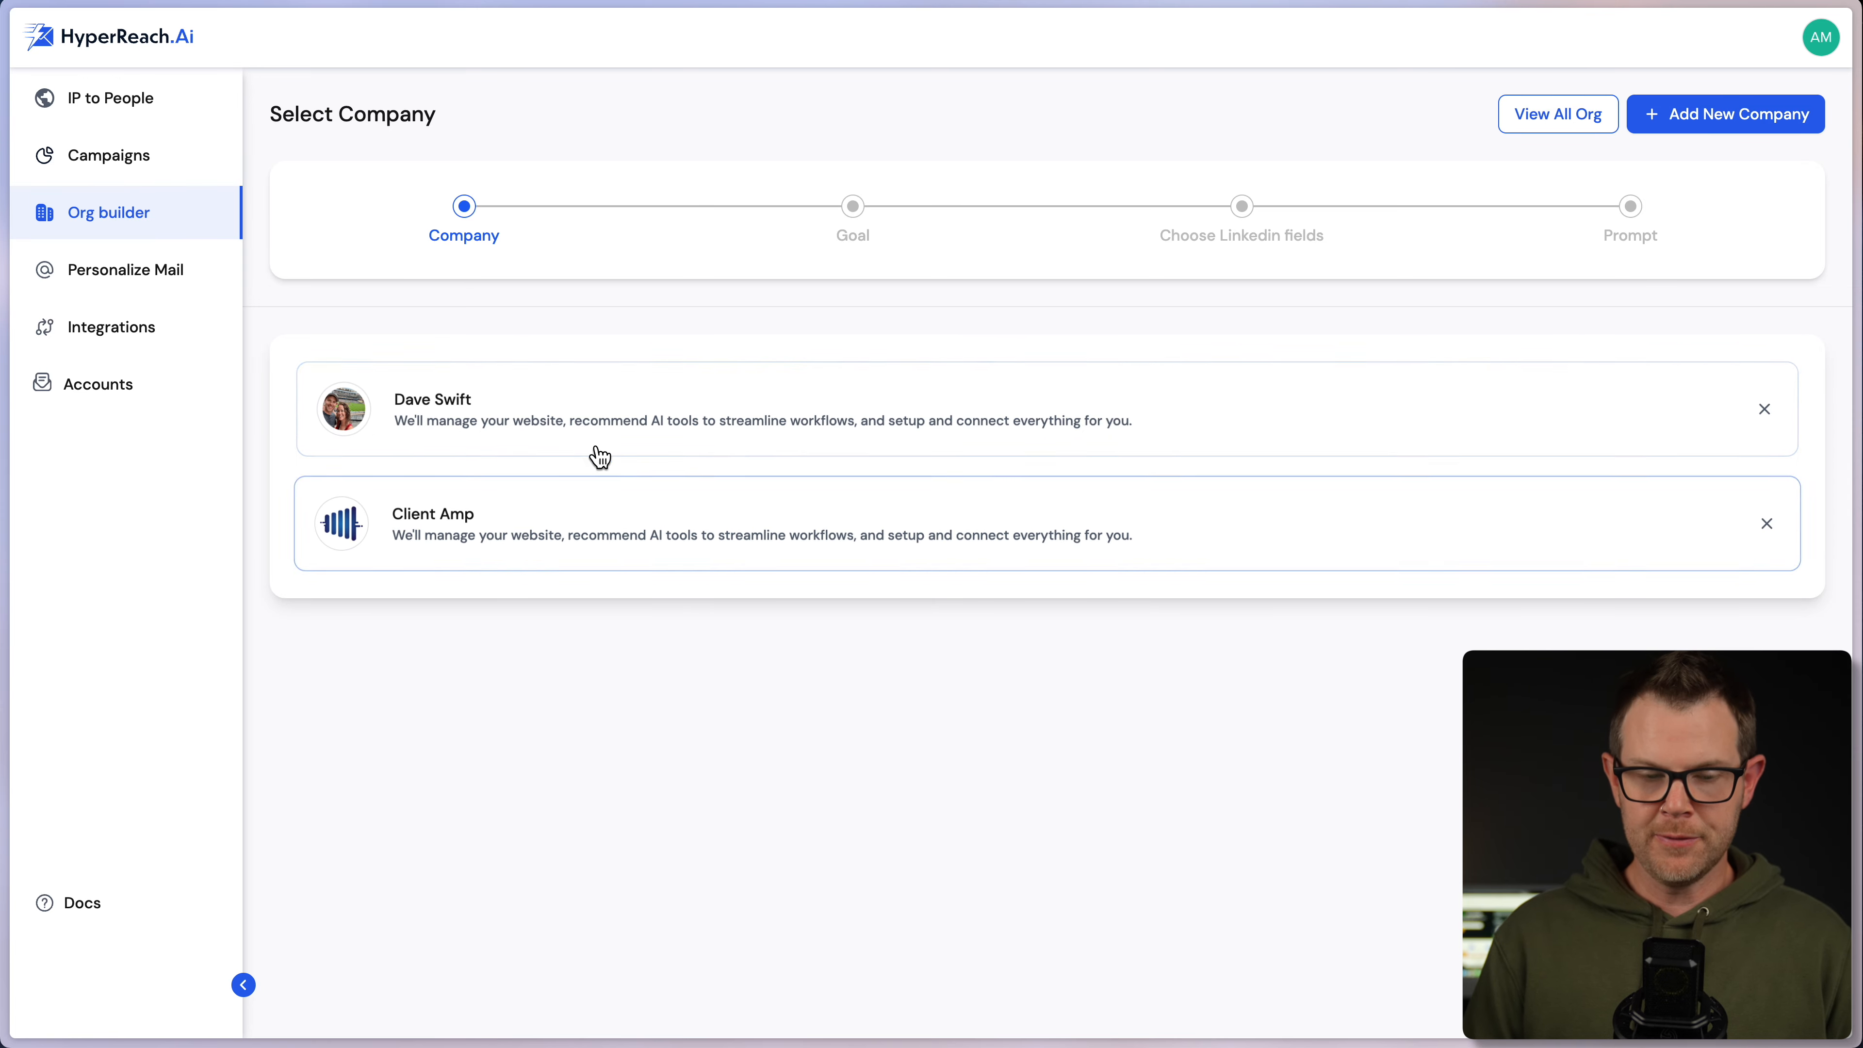
left_click(89, 219)
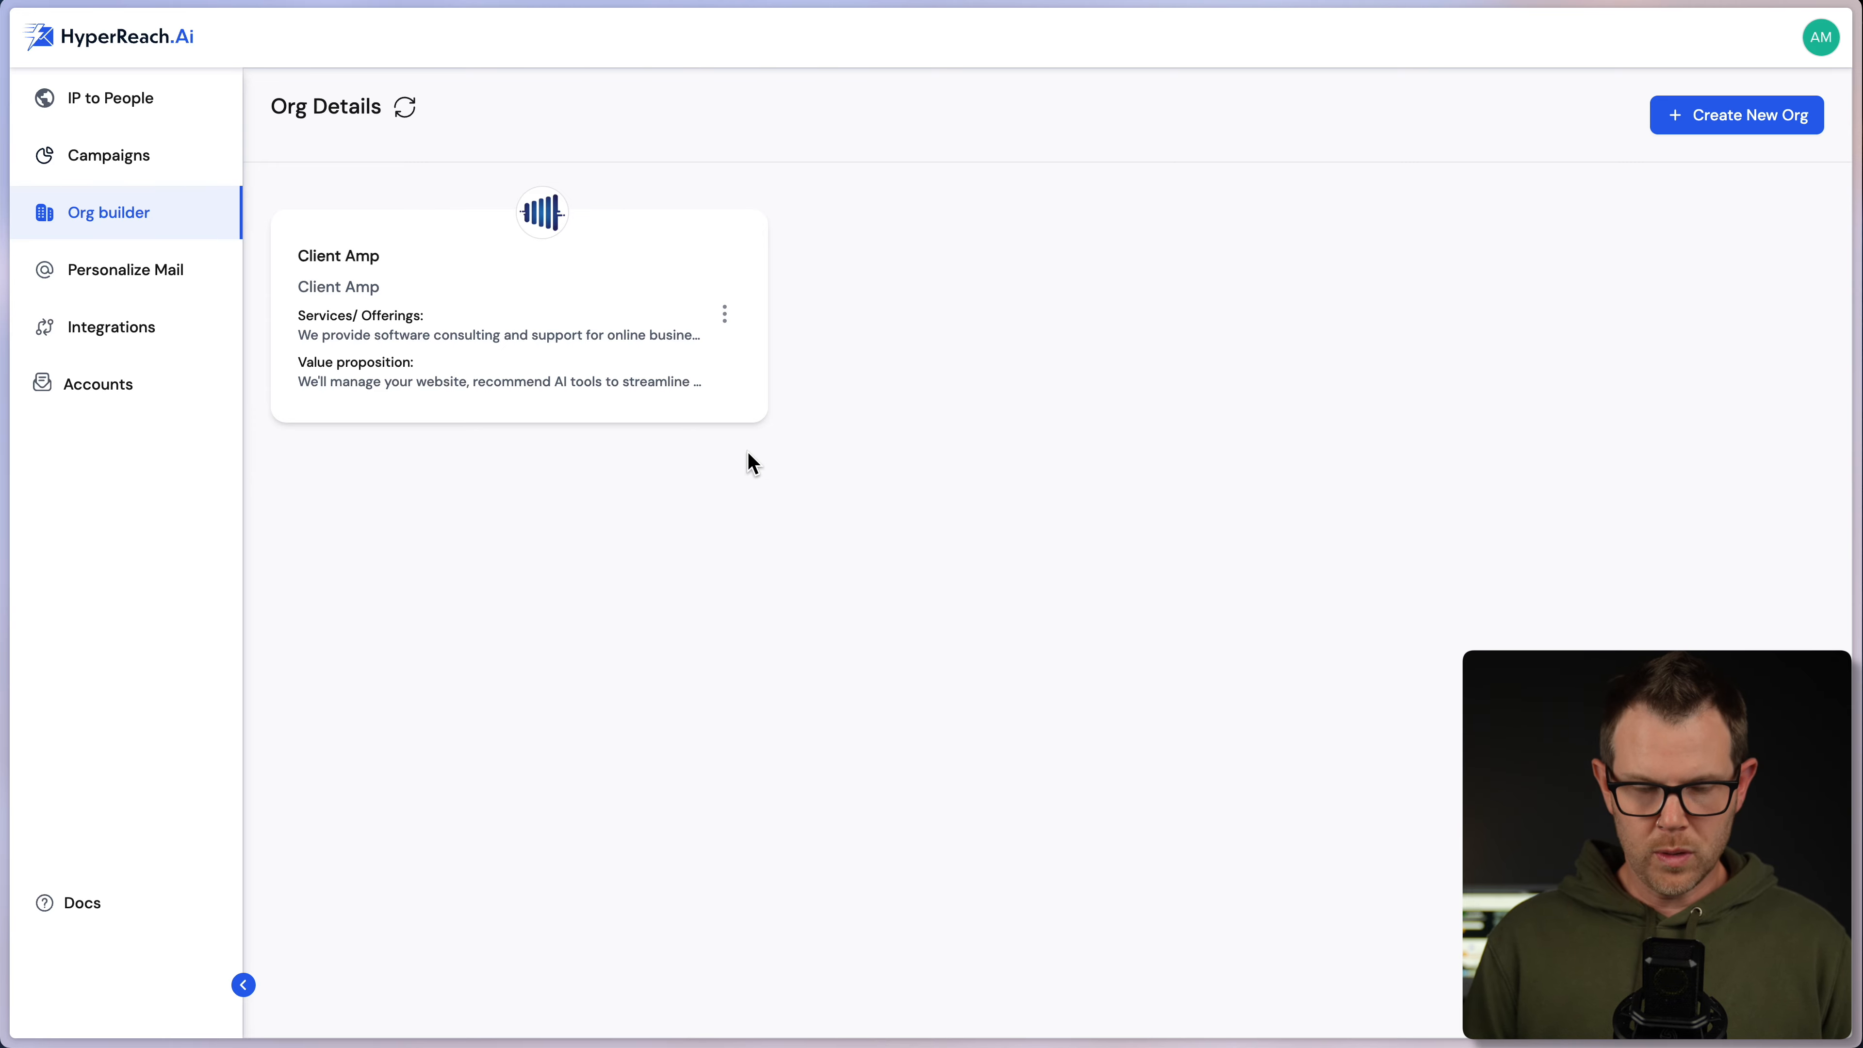
left_click(154, 94)
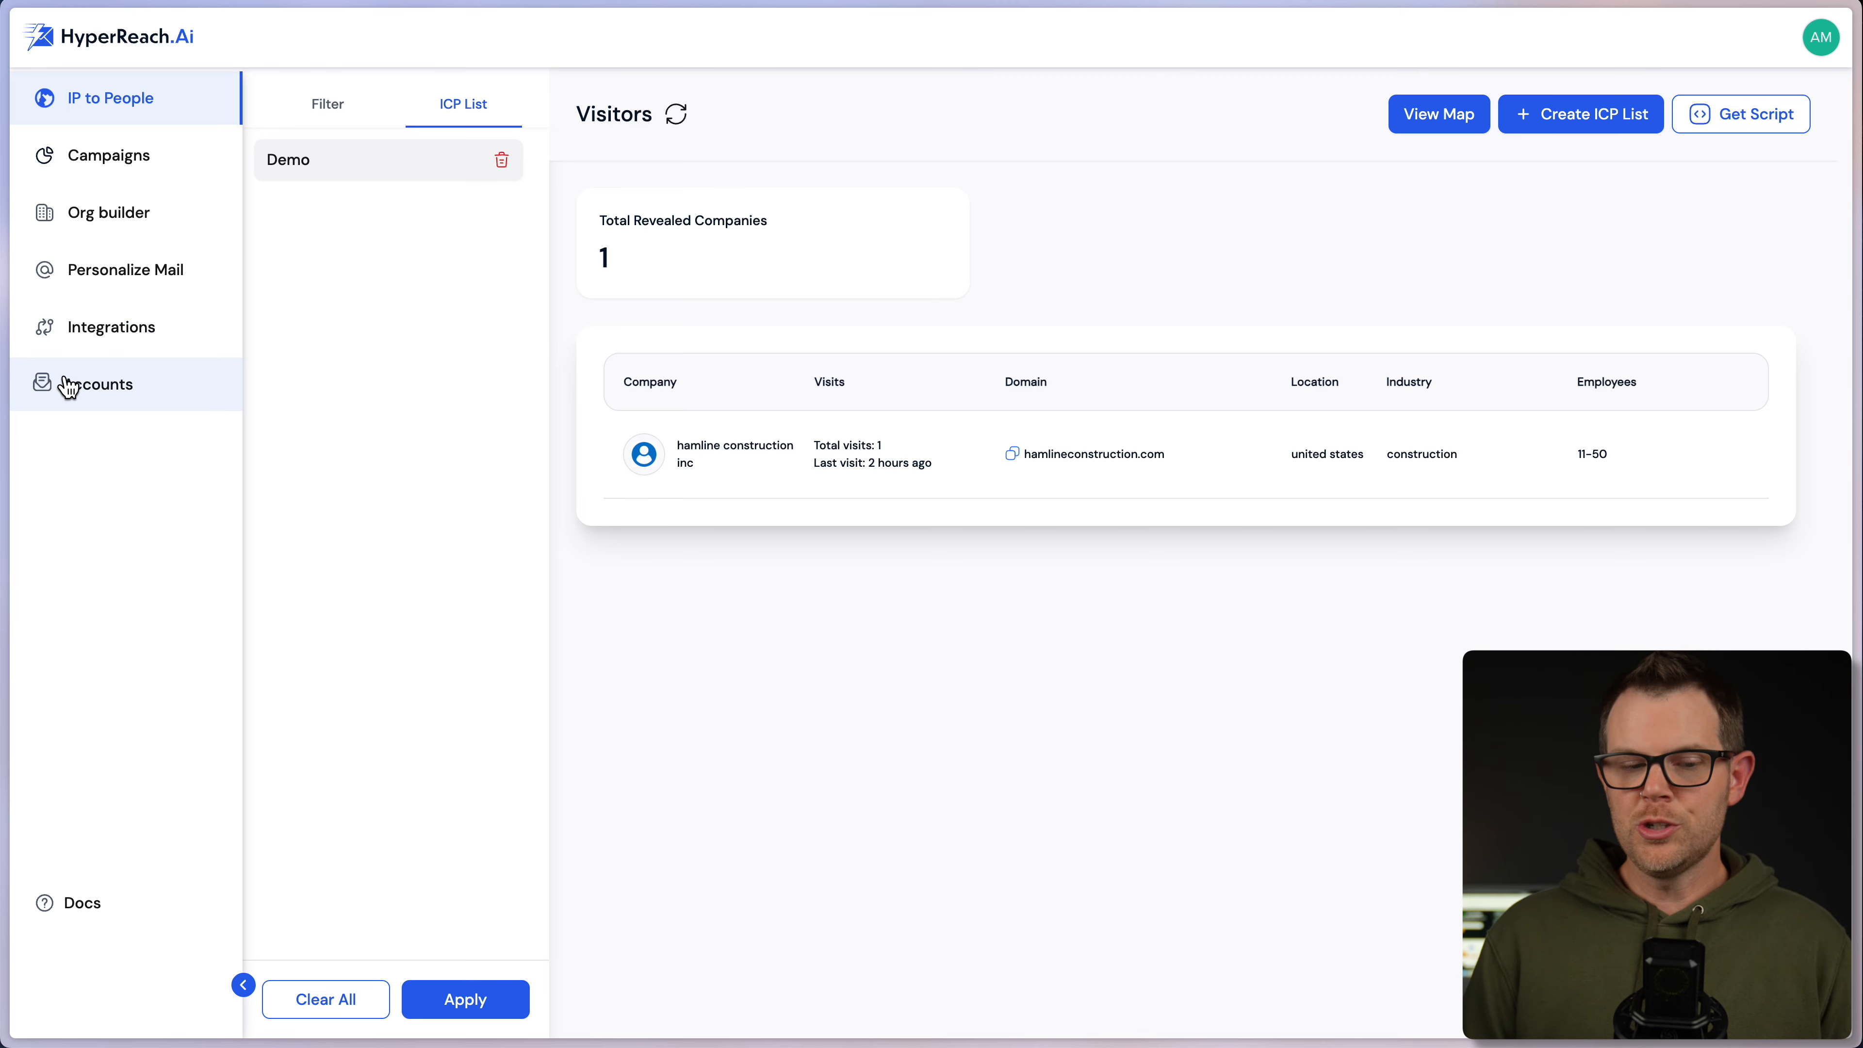
left_click(97, 393)
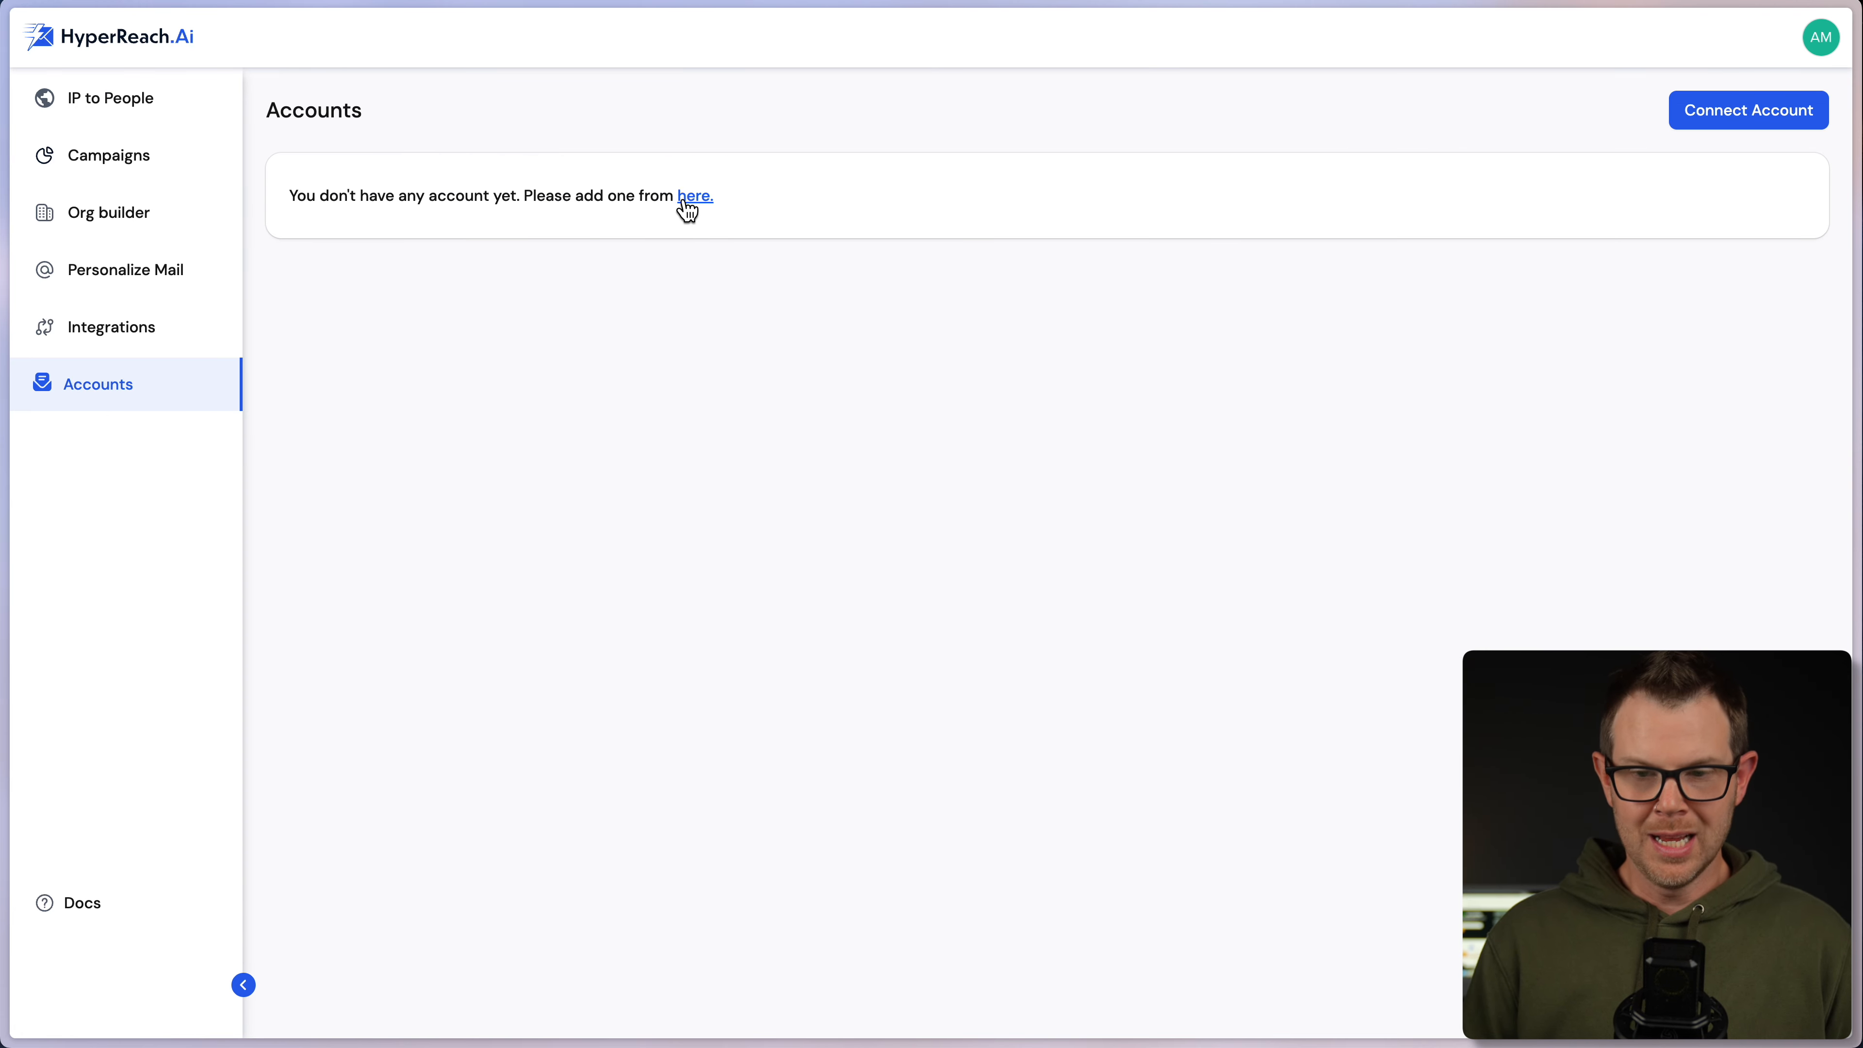
- Try connecting a Google mailbox, which is blocked, and switch to the SMTP/IMAP connect form
left_click(1730, 117)
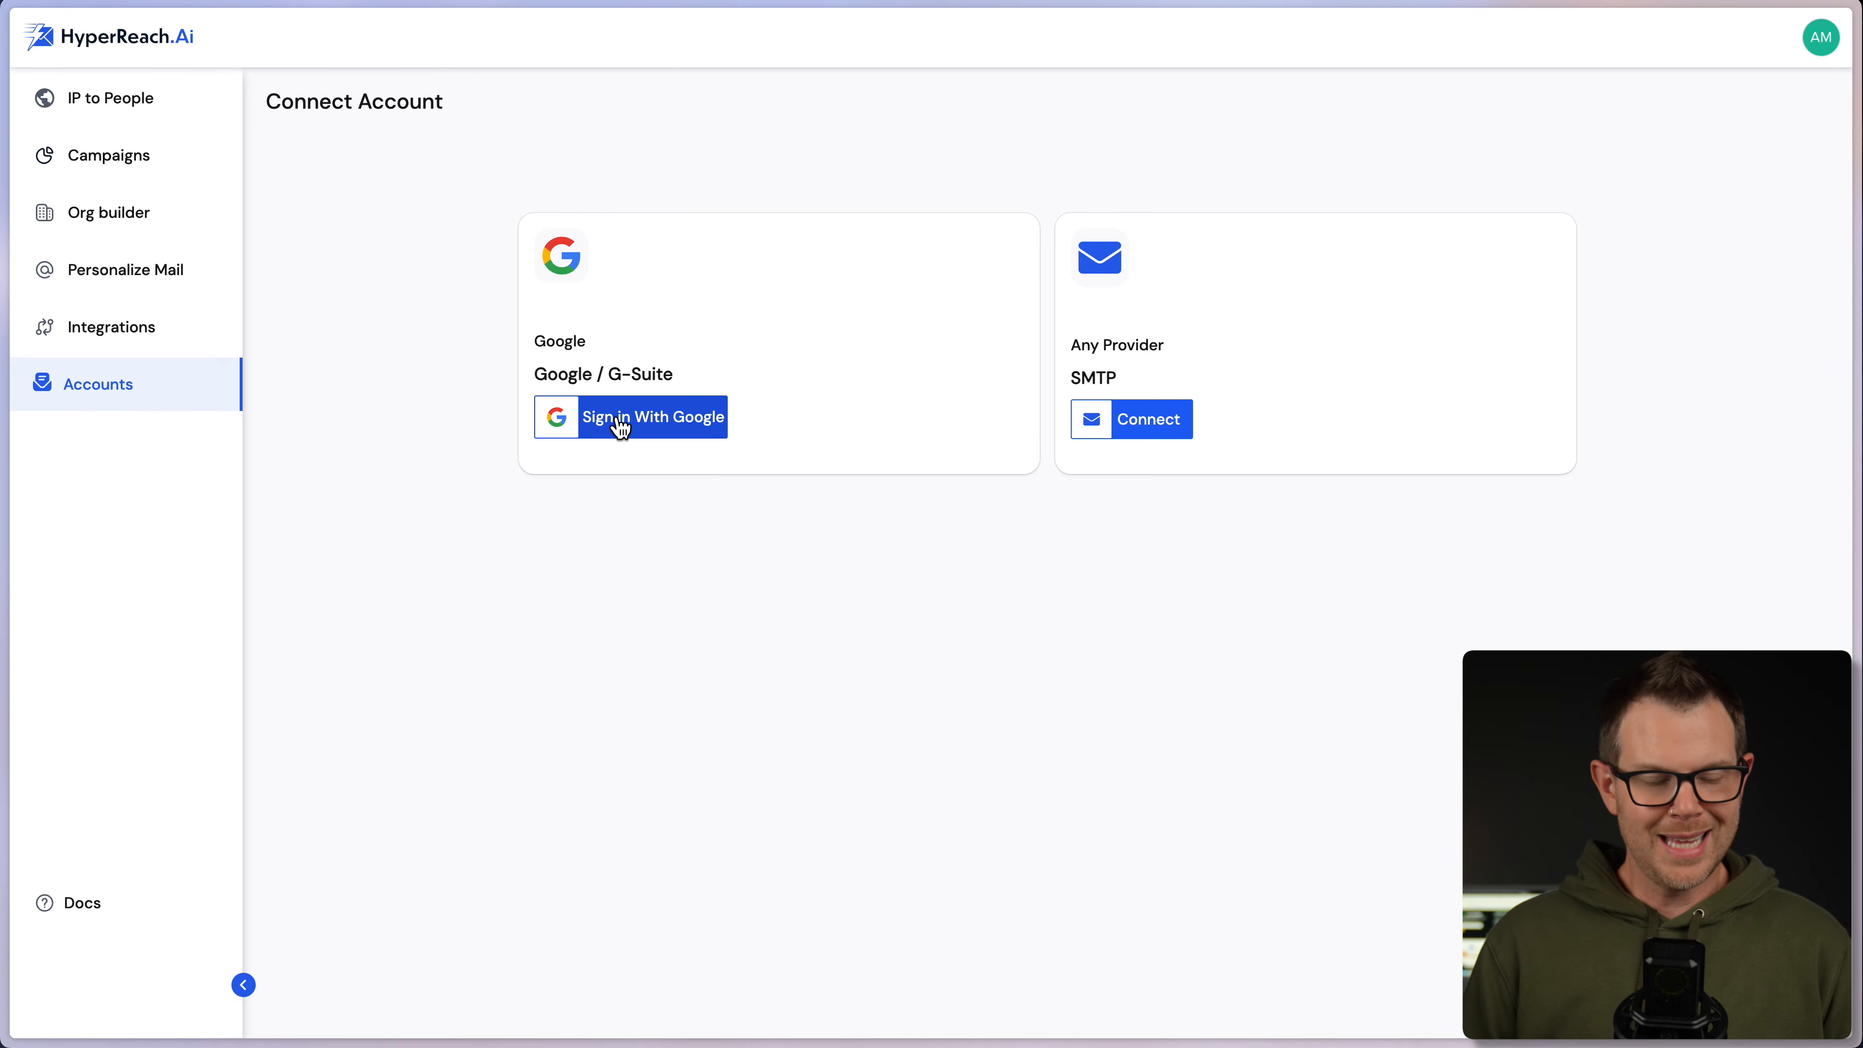
left_click(664, 428)
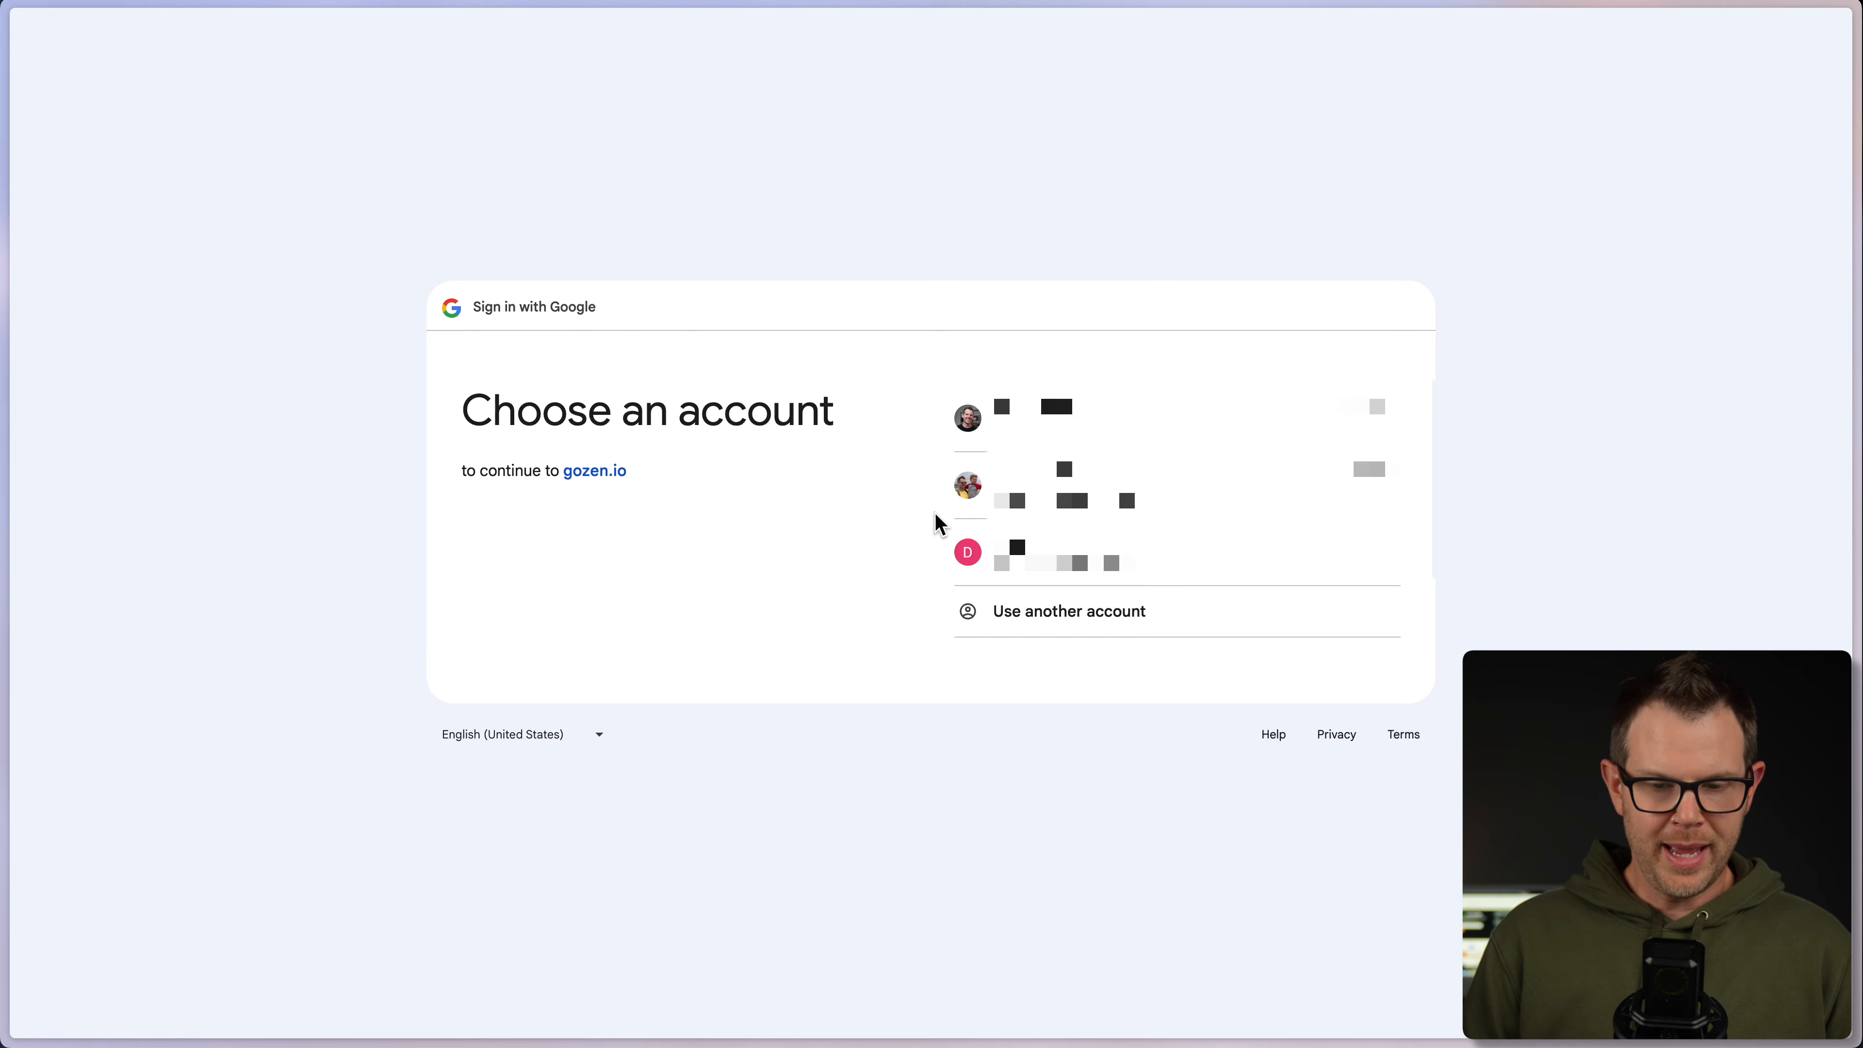
left_click(1070, 561)
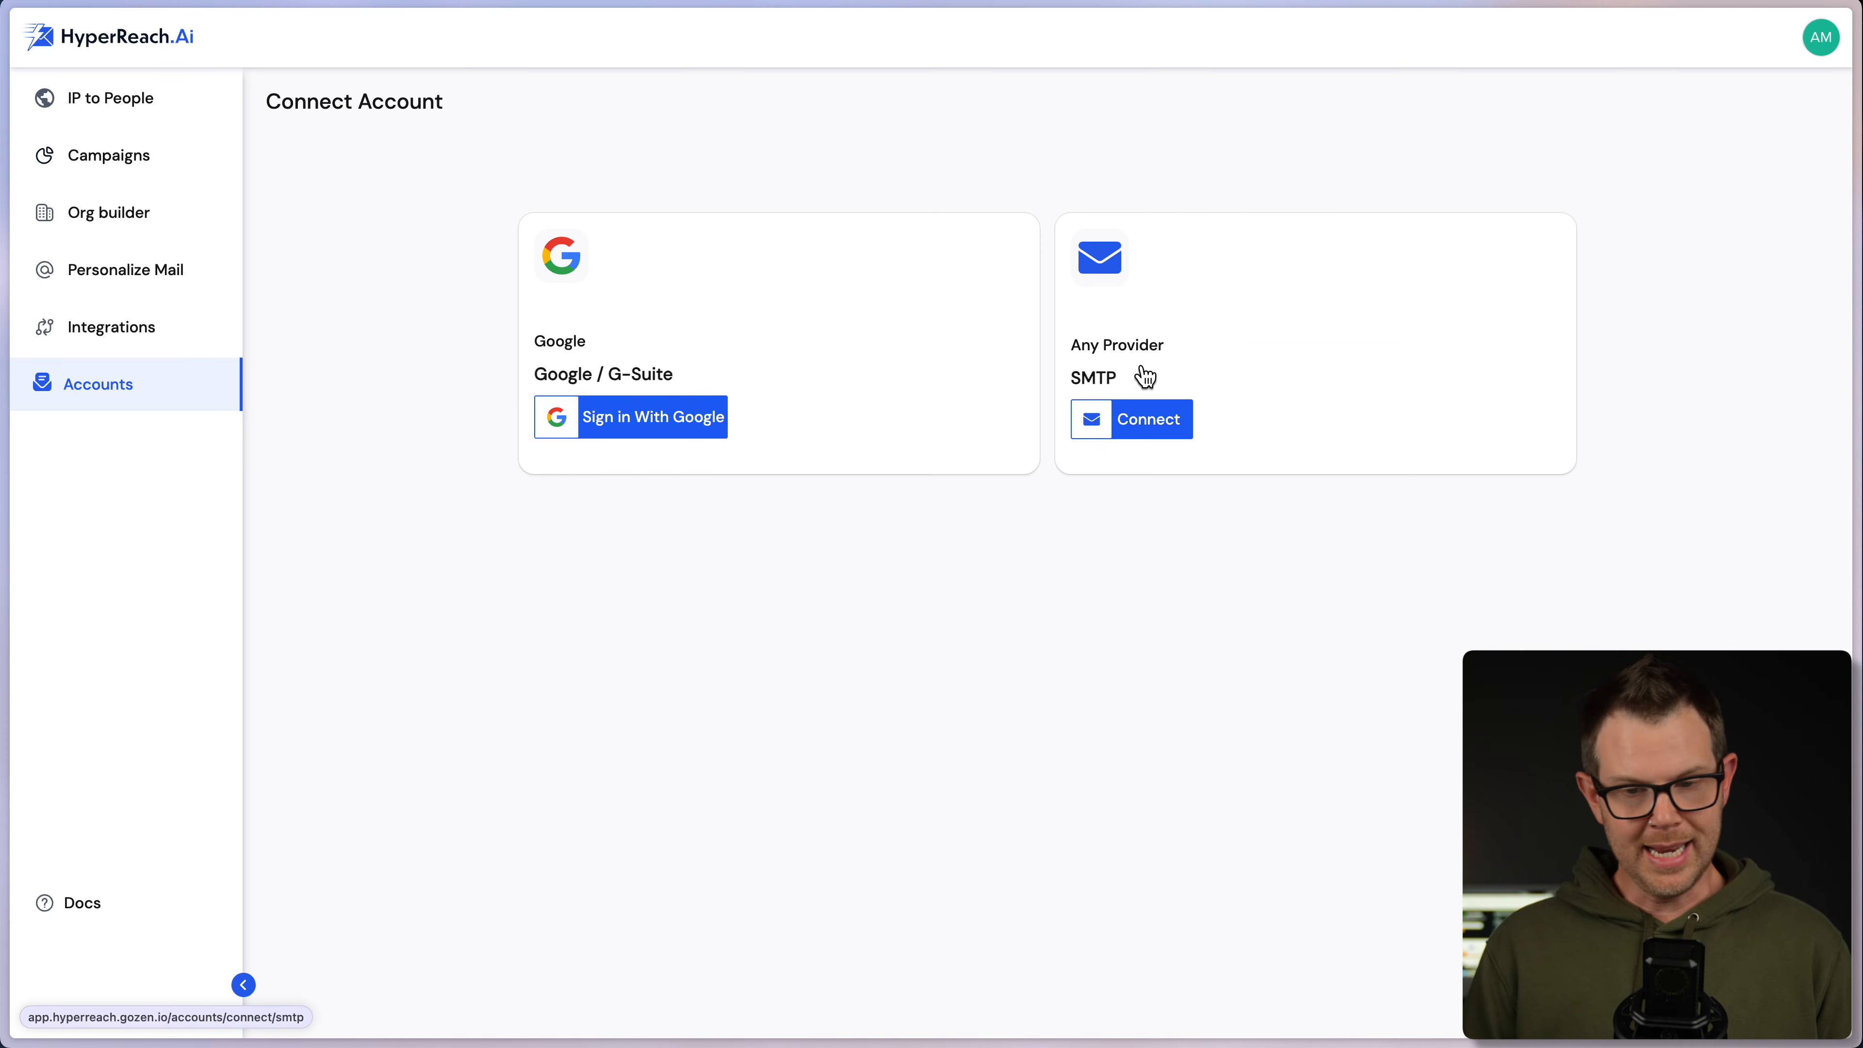
left_click(1164, 422)
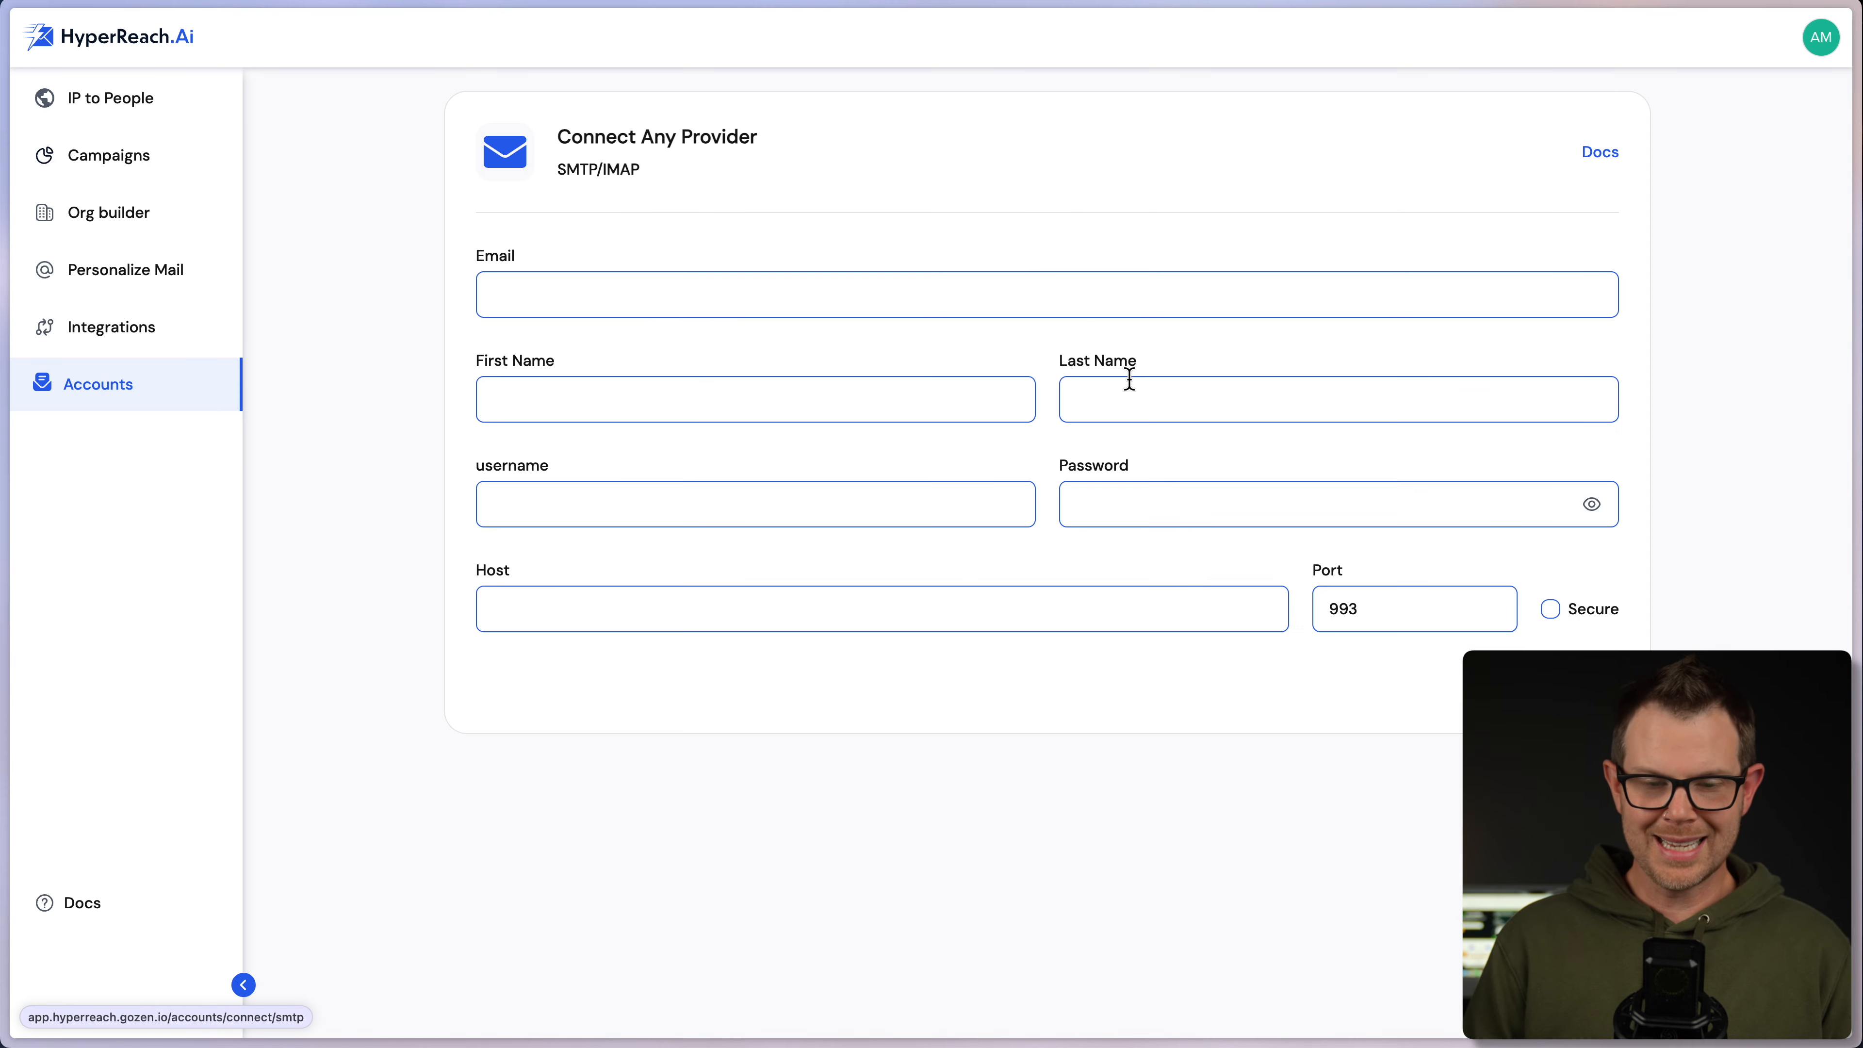
- Fill in the account's email, sender name, username, password and host my.clientamp.com, and submit
left_click(558, 295)
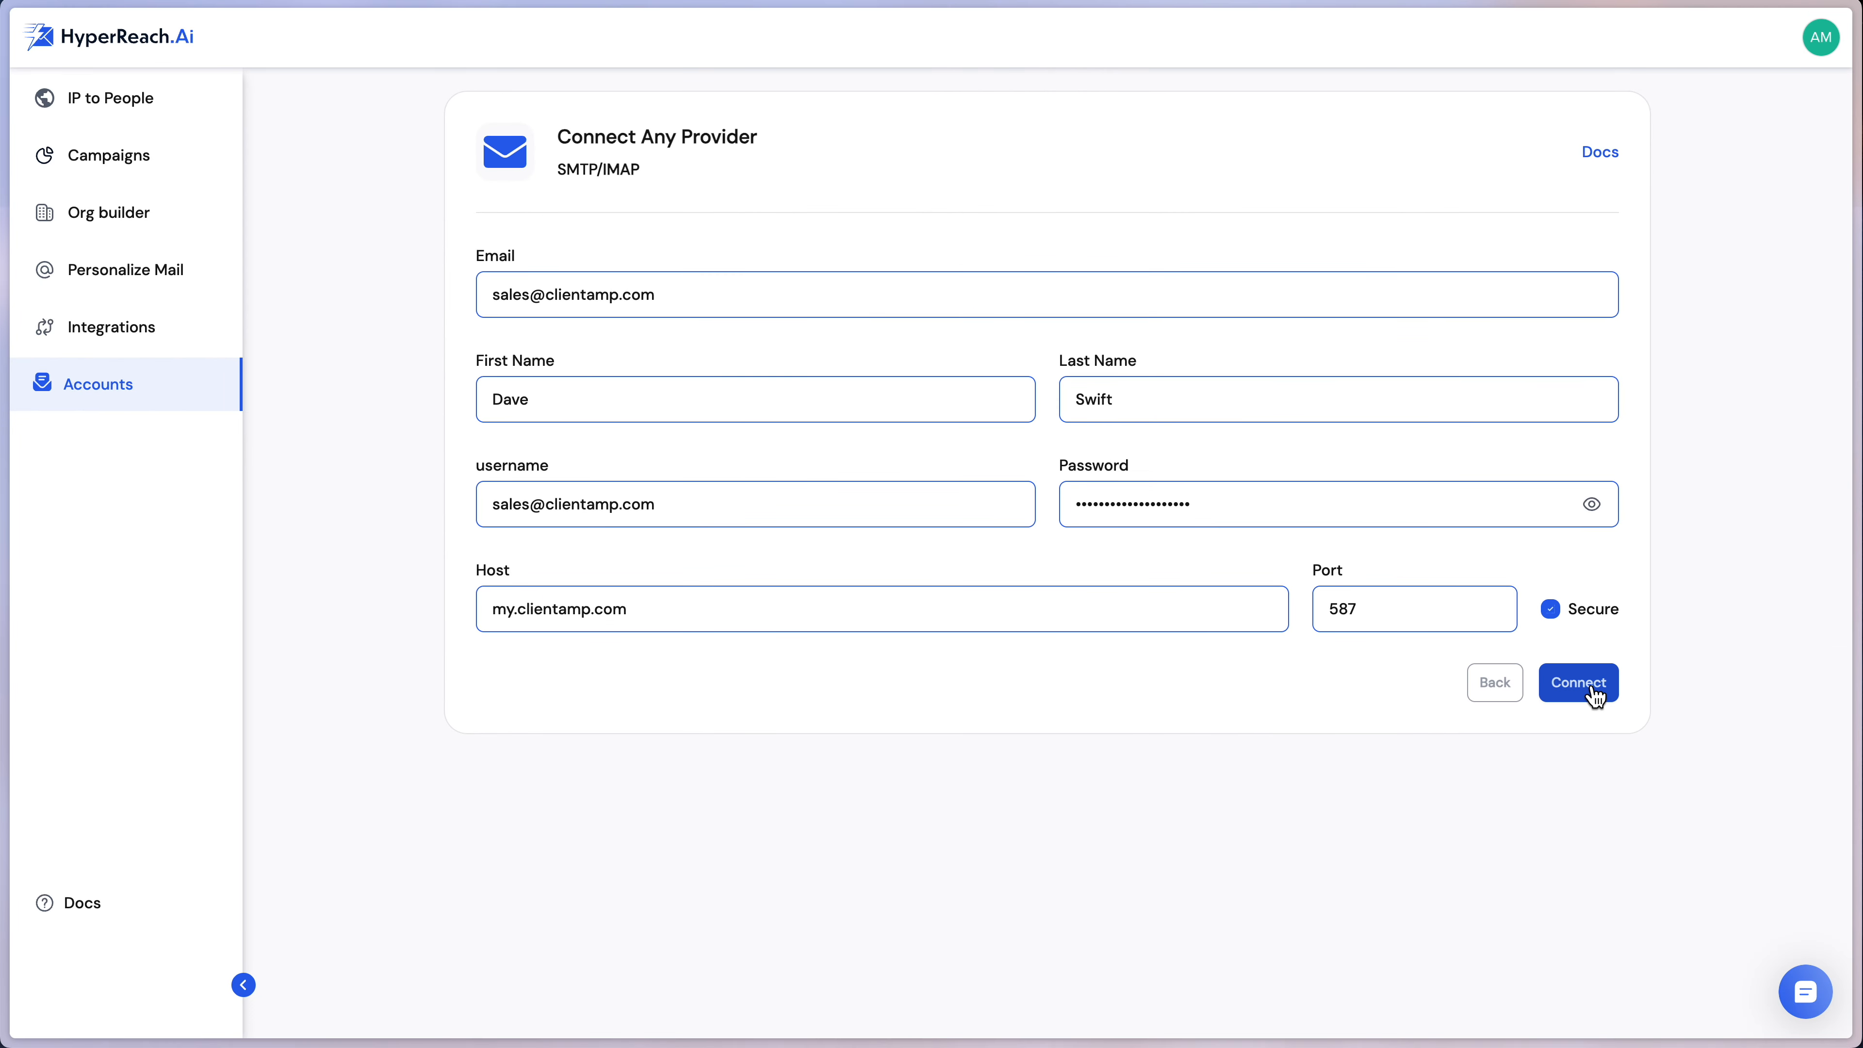
left_click(1578, 683)
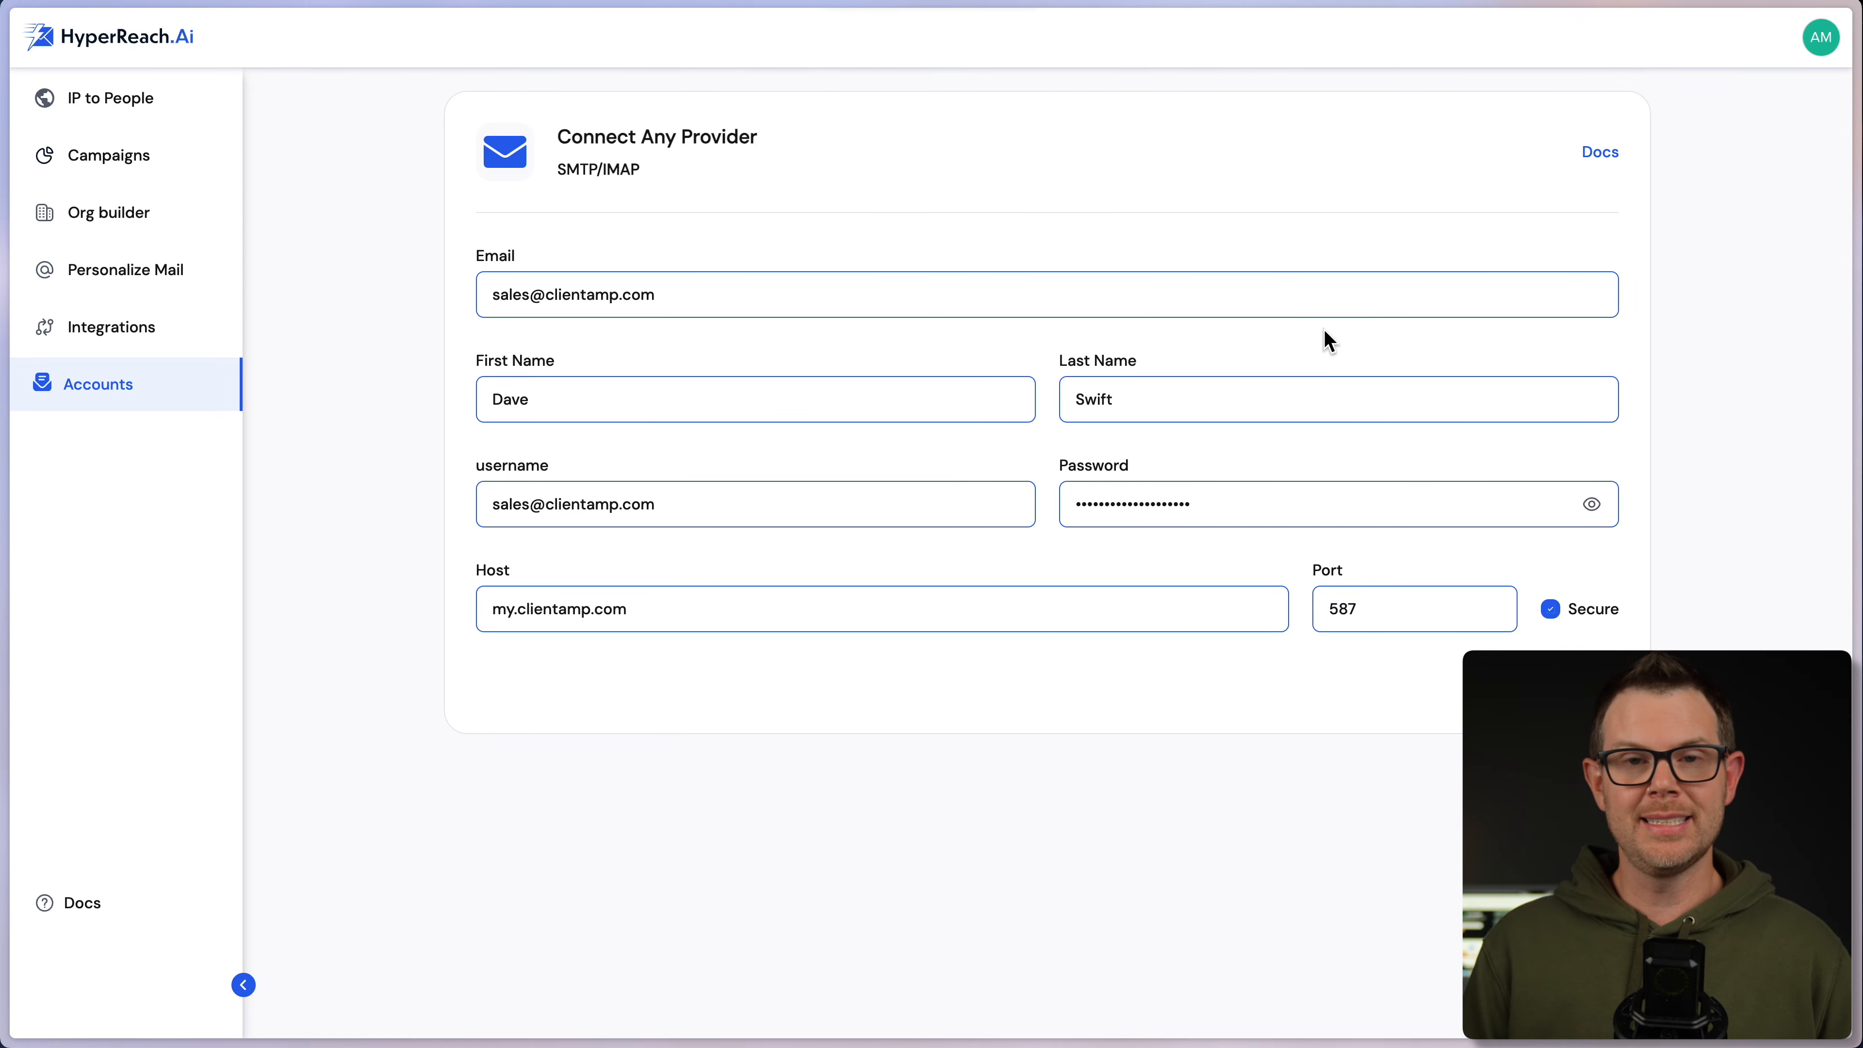
- Retry the connection with port 465, then with Secure off and port 587
left_click_drag(1394, 604, 1299, 615)
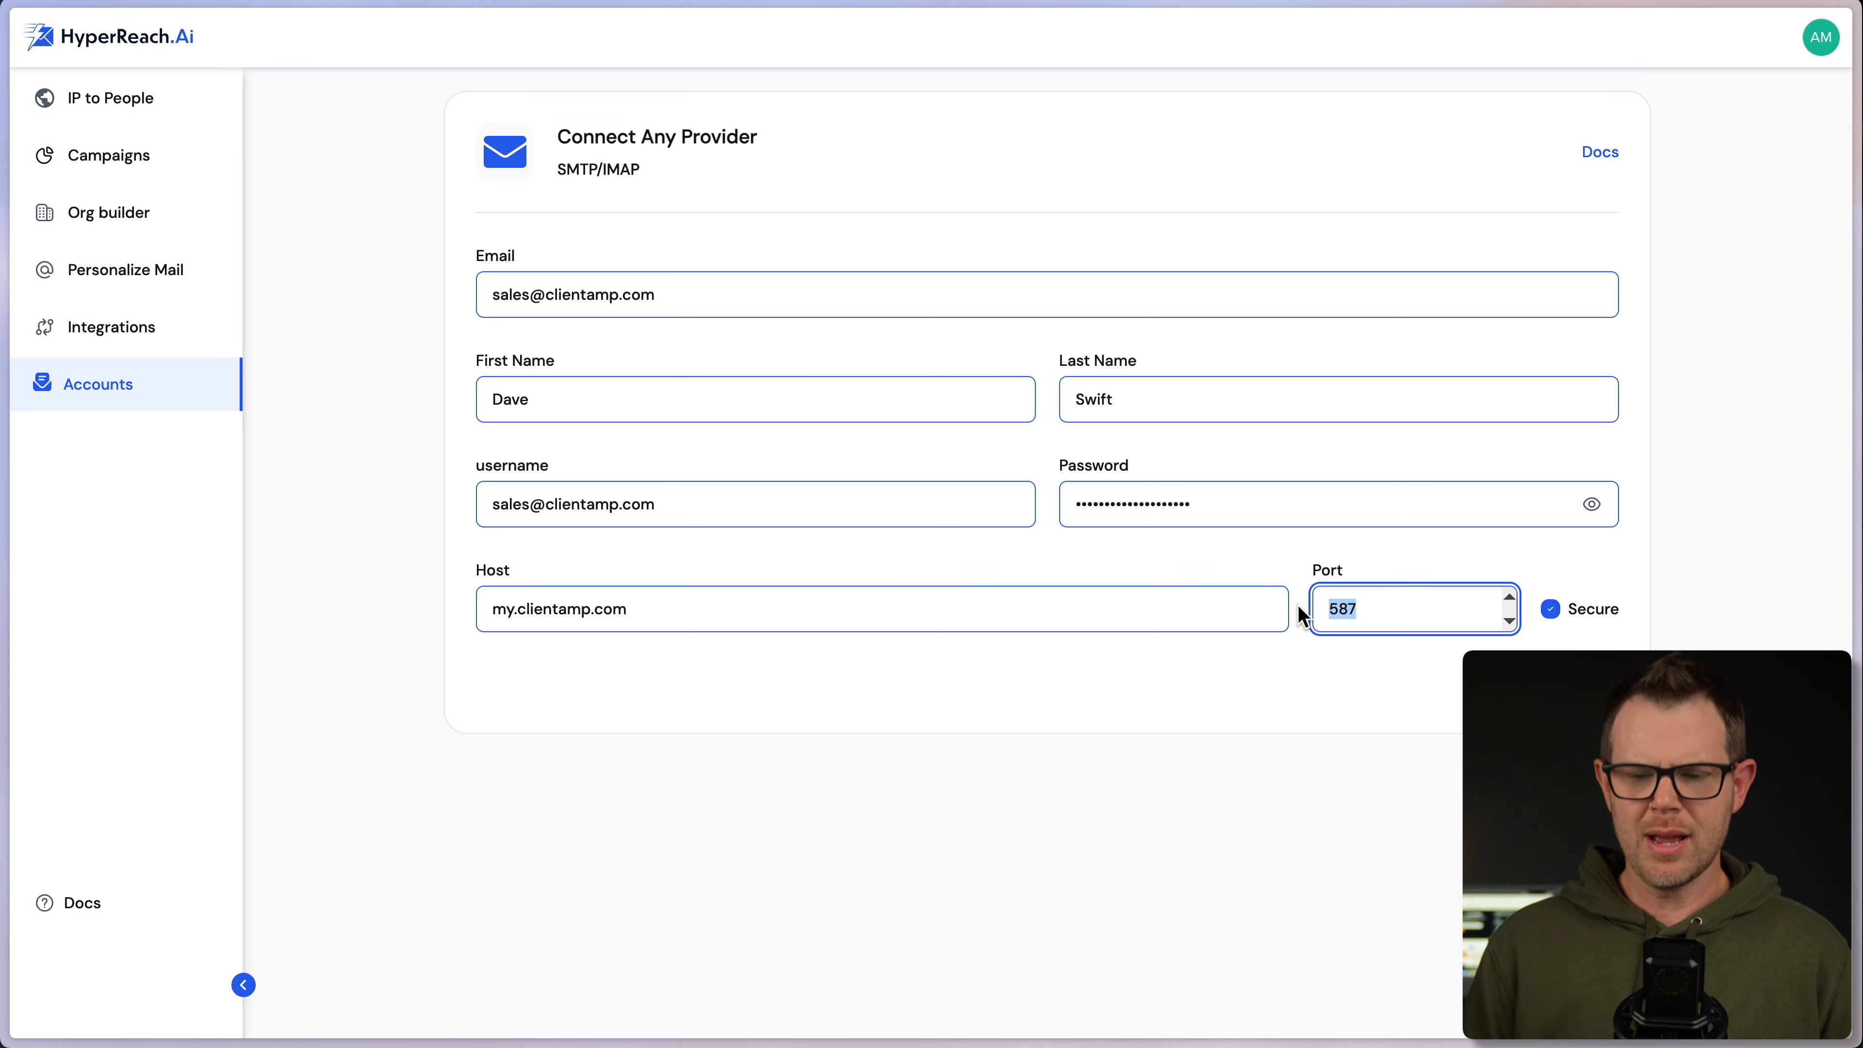
type("465")
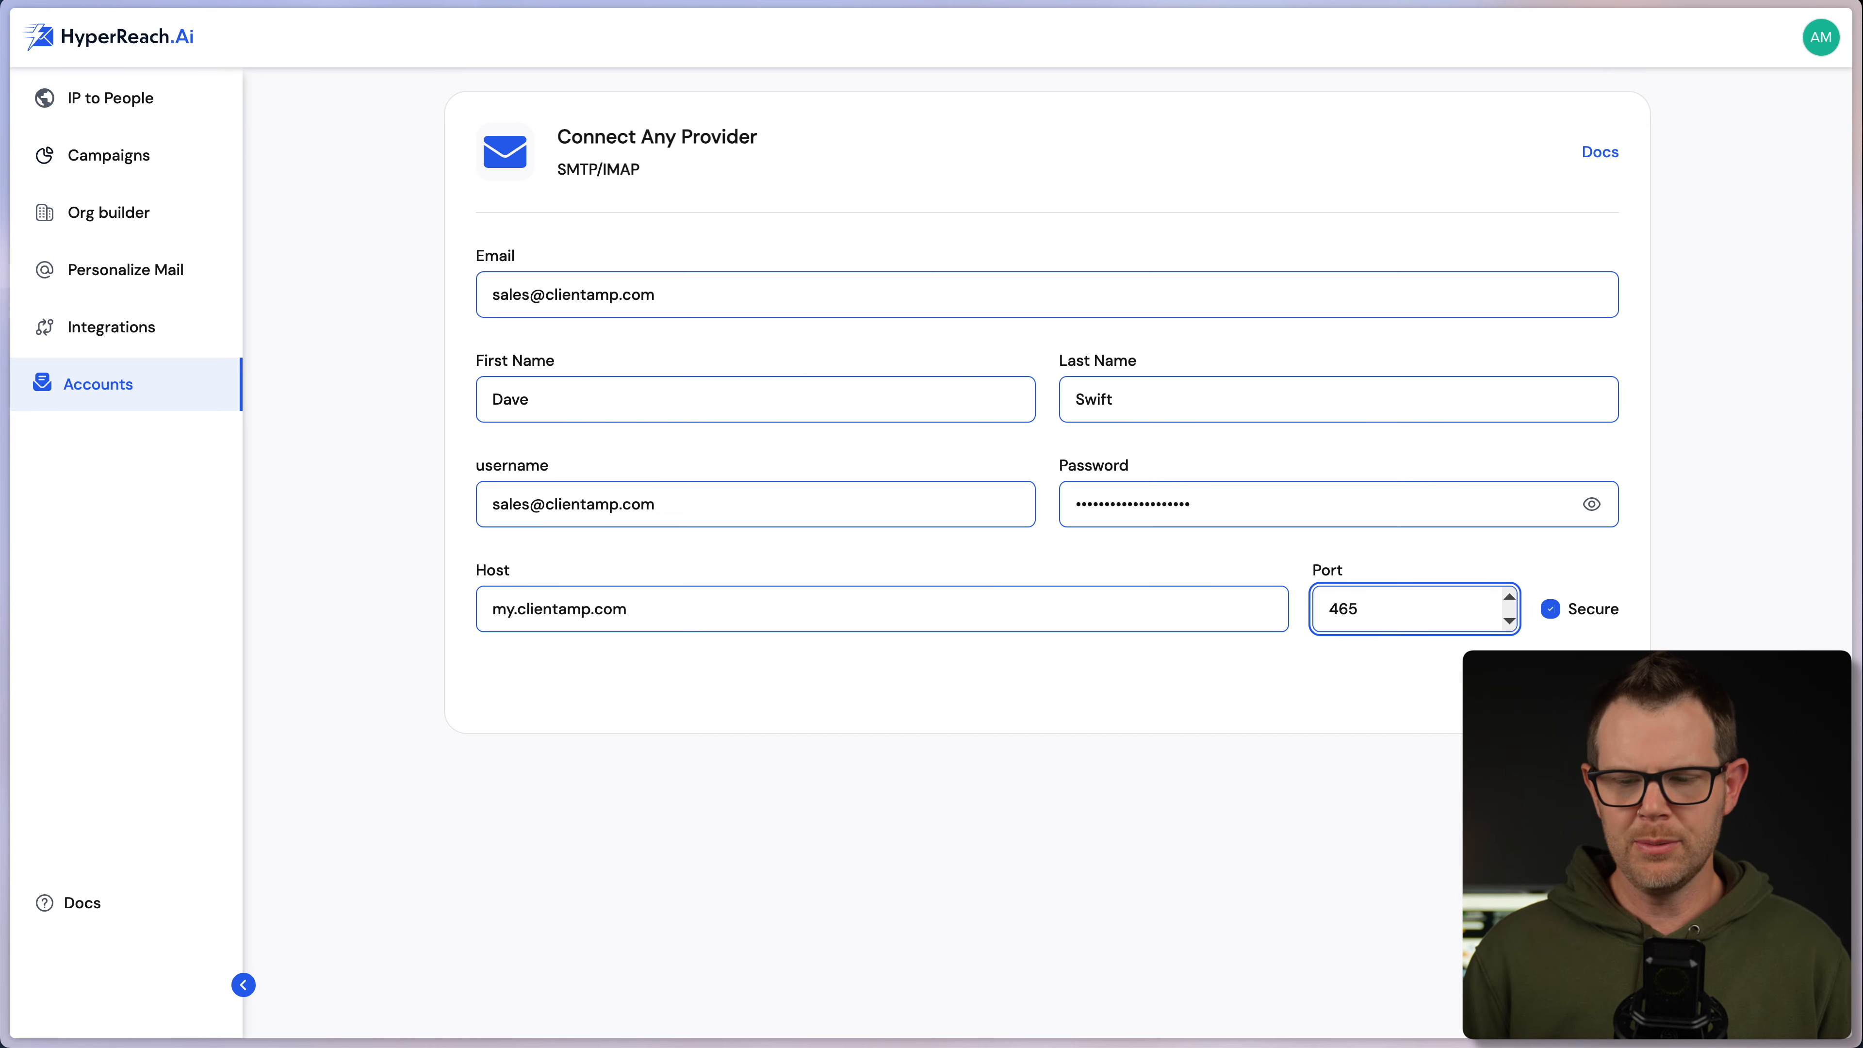
key("Return")
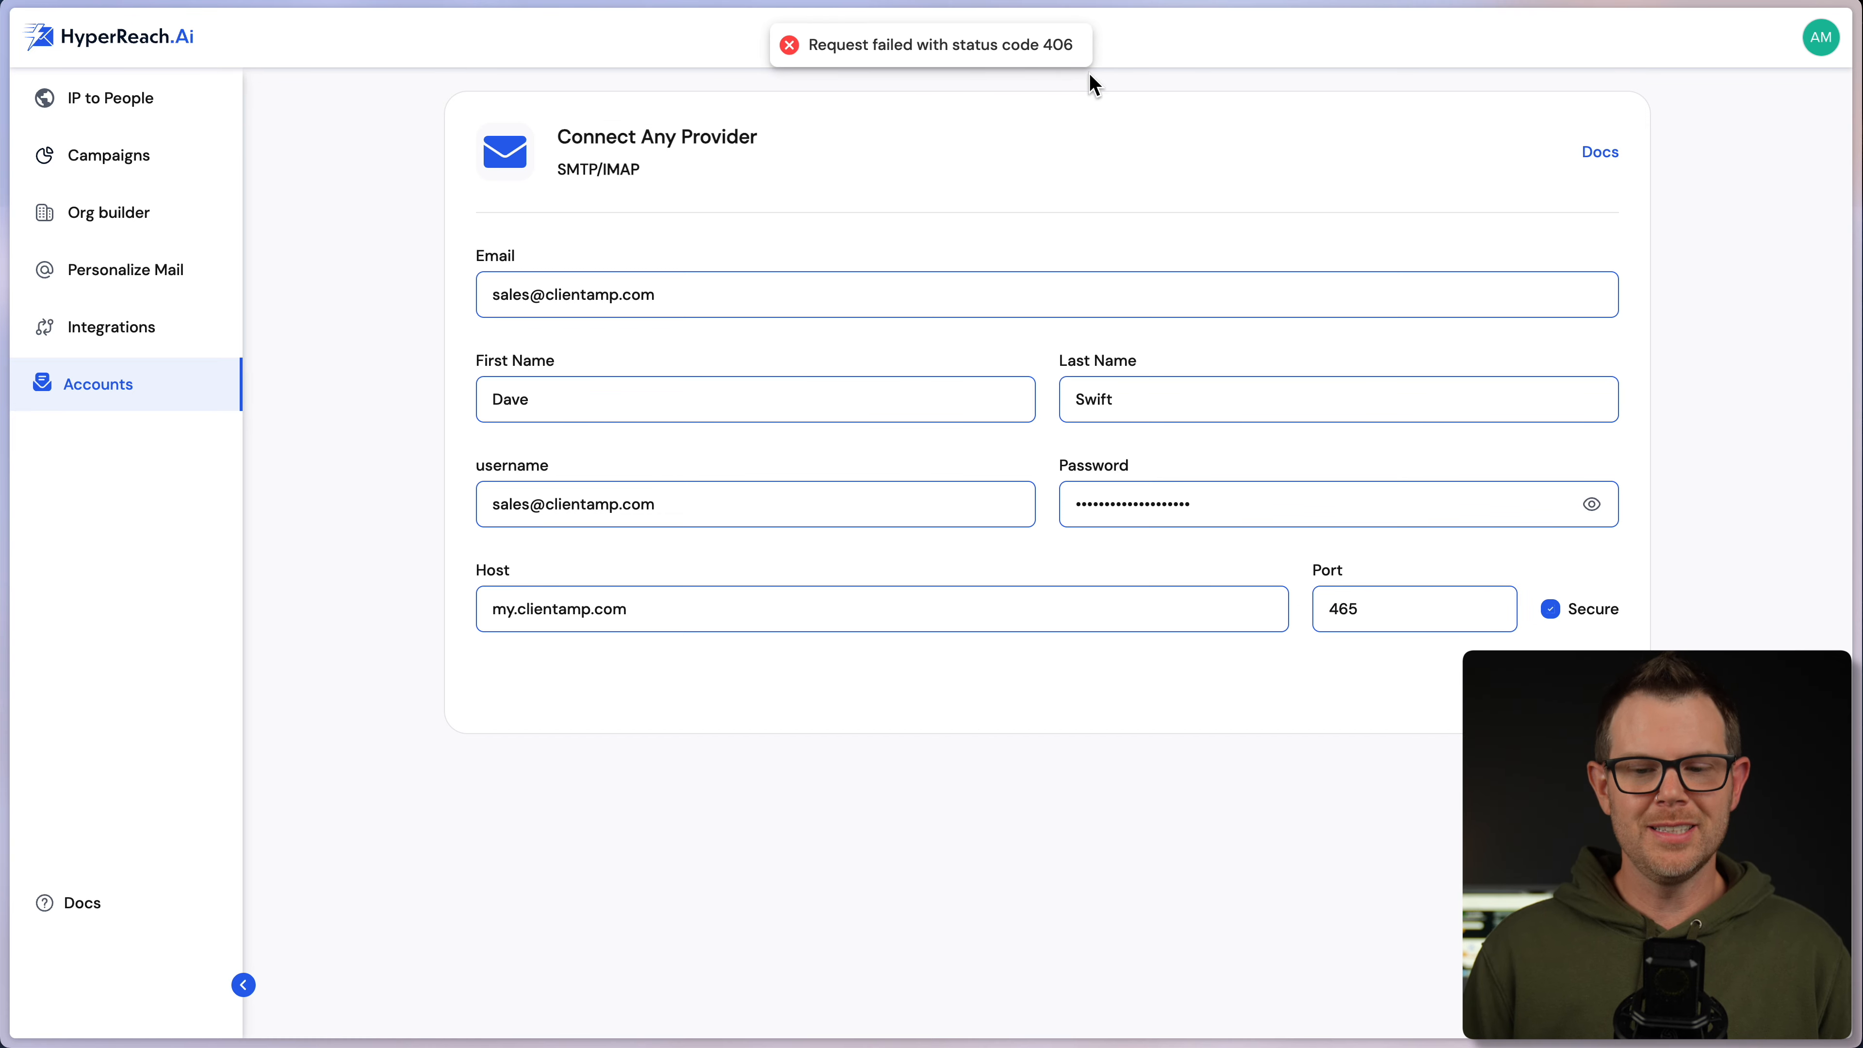
left_click(1547, 608)
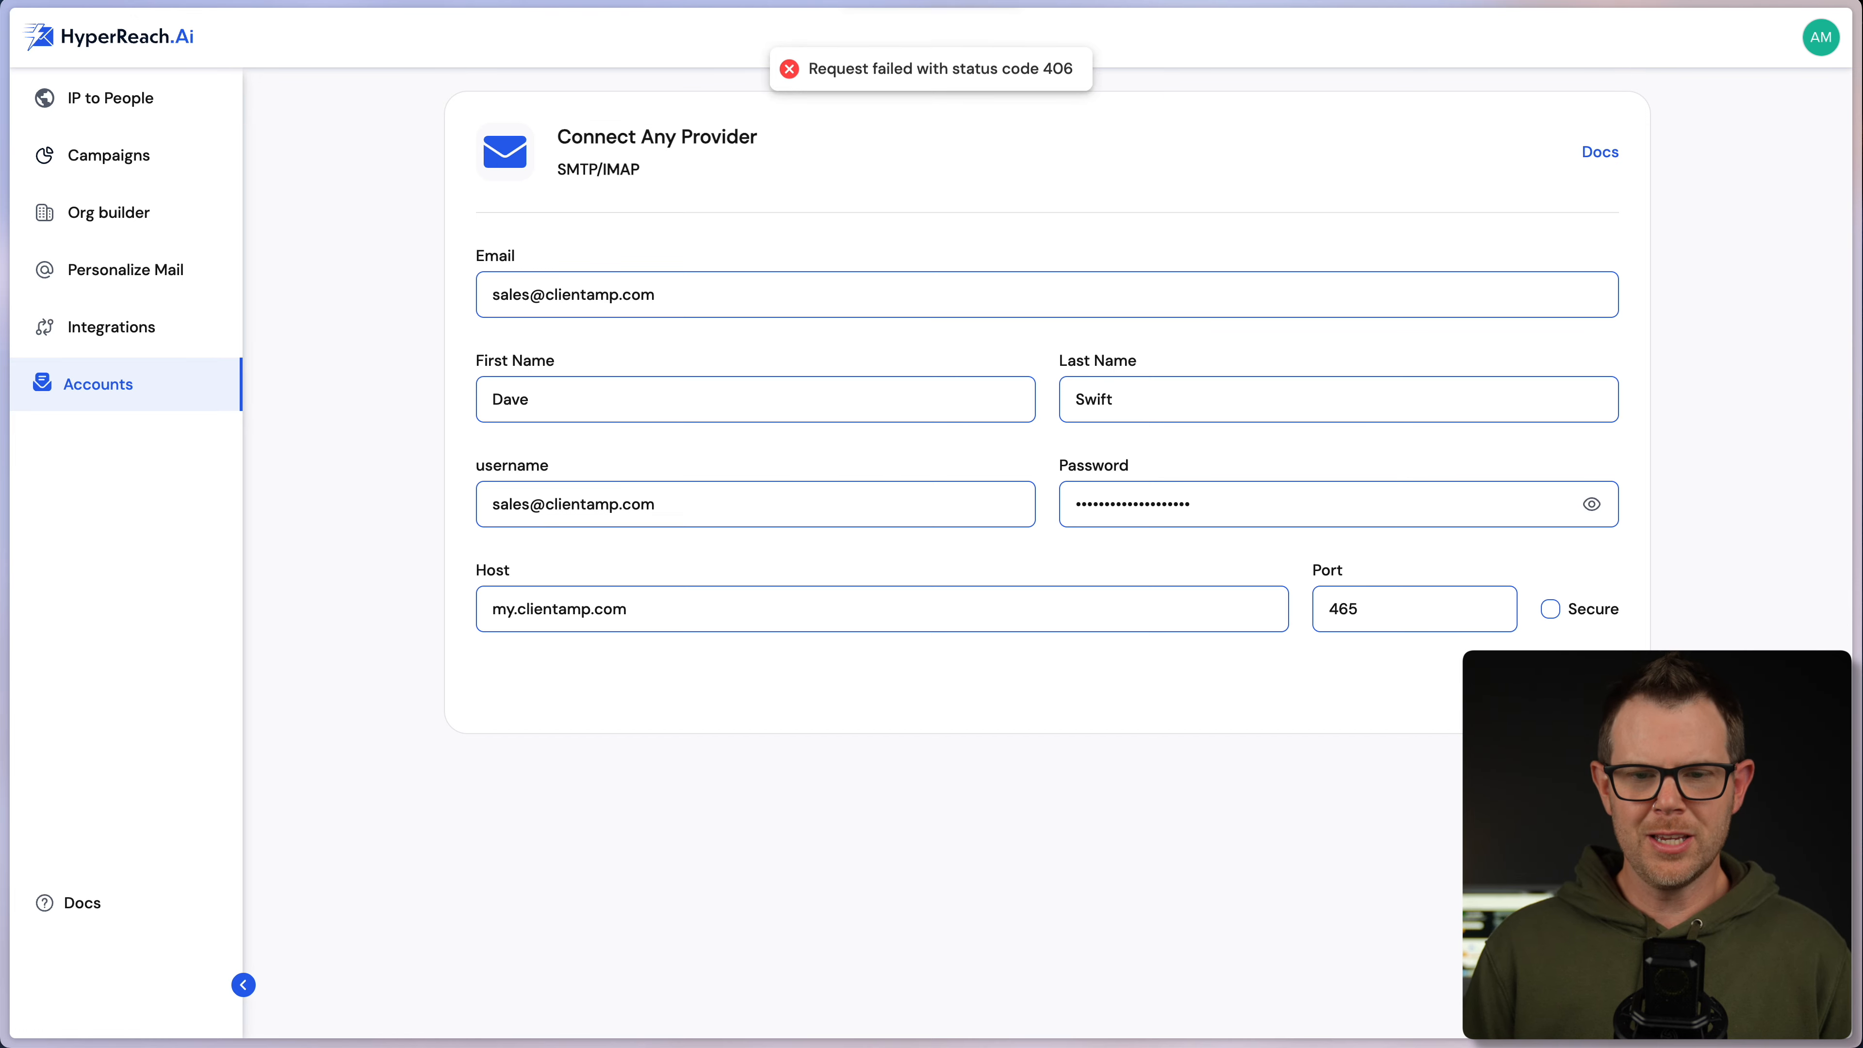
double_click(1372, 603)
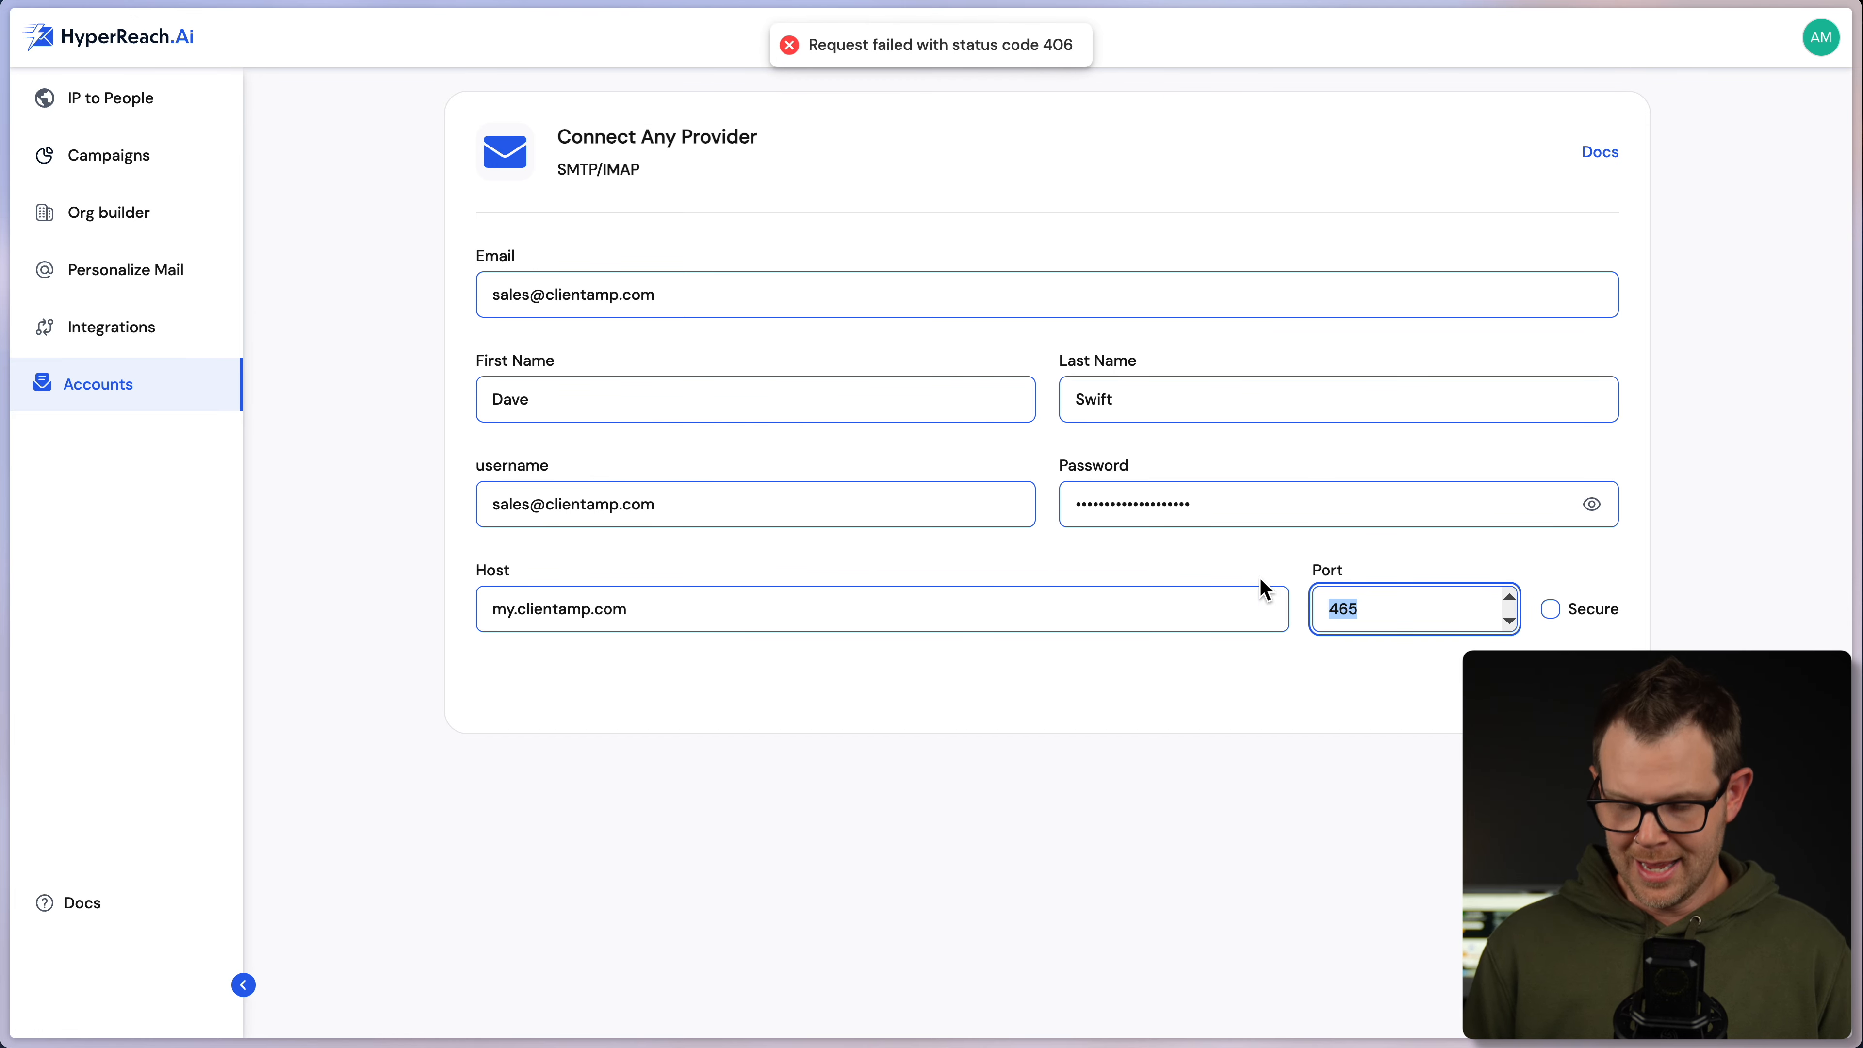
type("587")
key("Return")
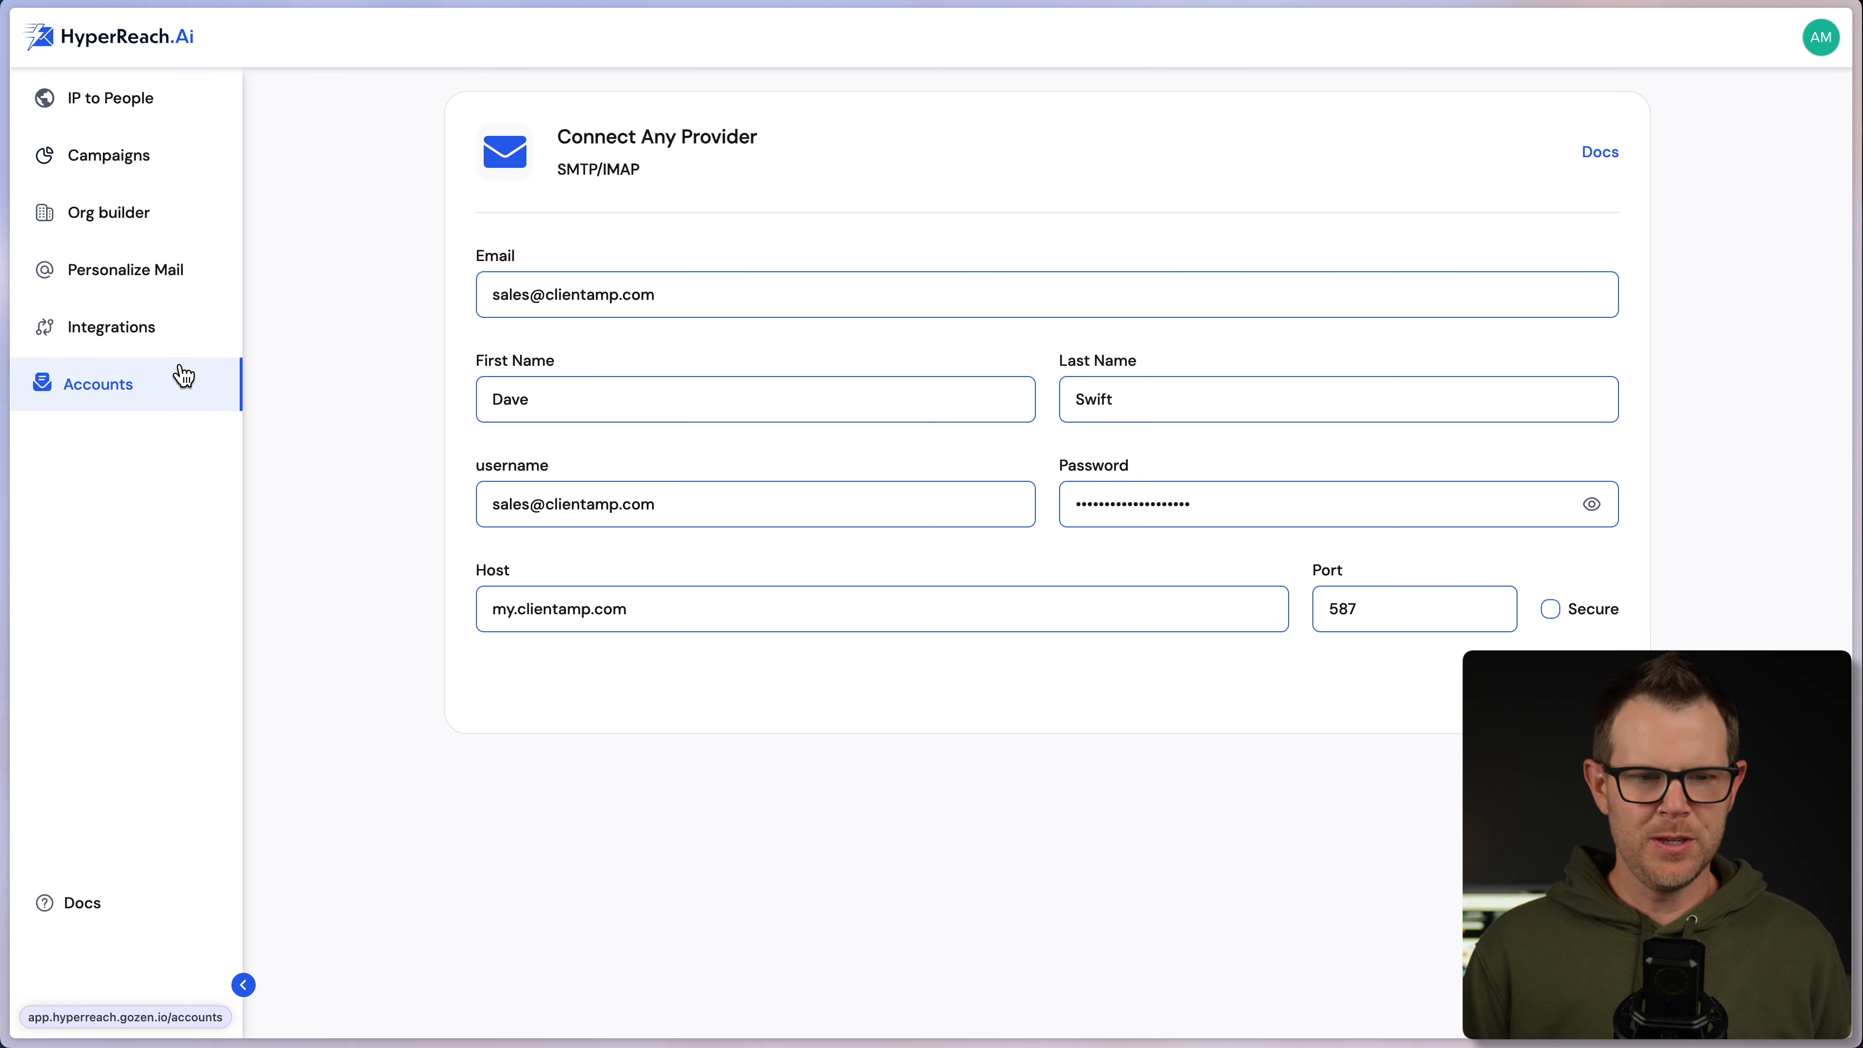
- Open hamline construction inc from the IP to People visitors and view its Organization contacts
left_click(137, 120)
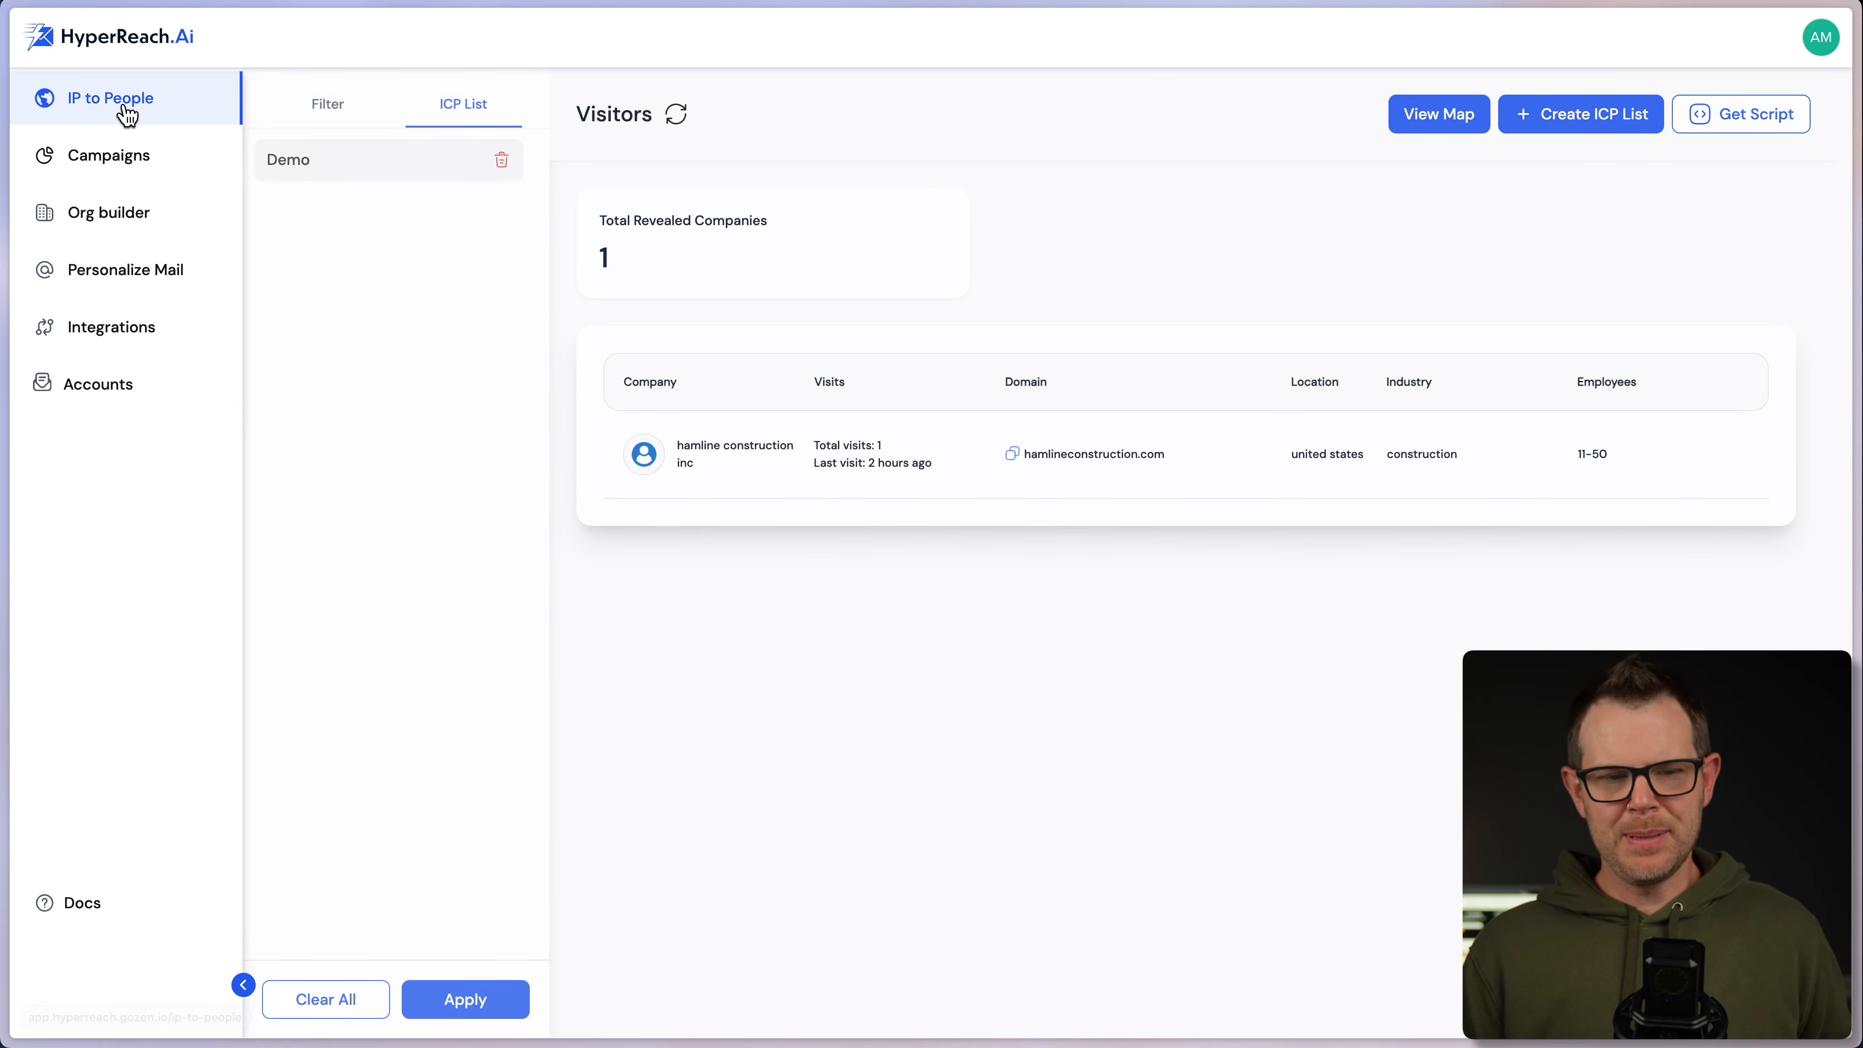
left_click(749, 467)
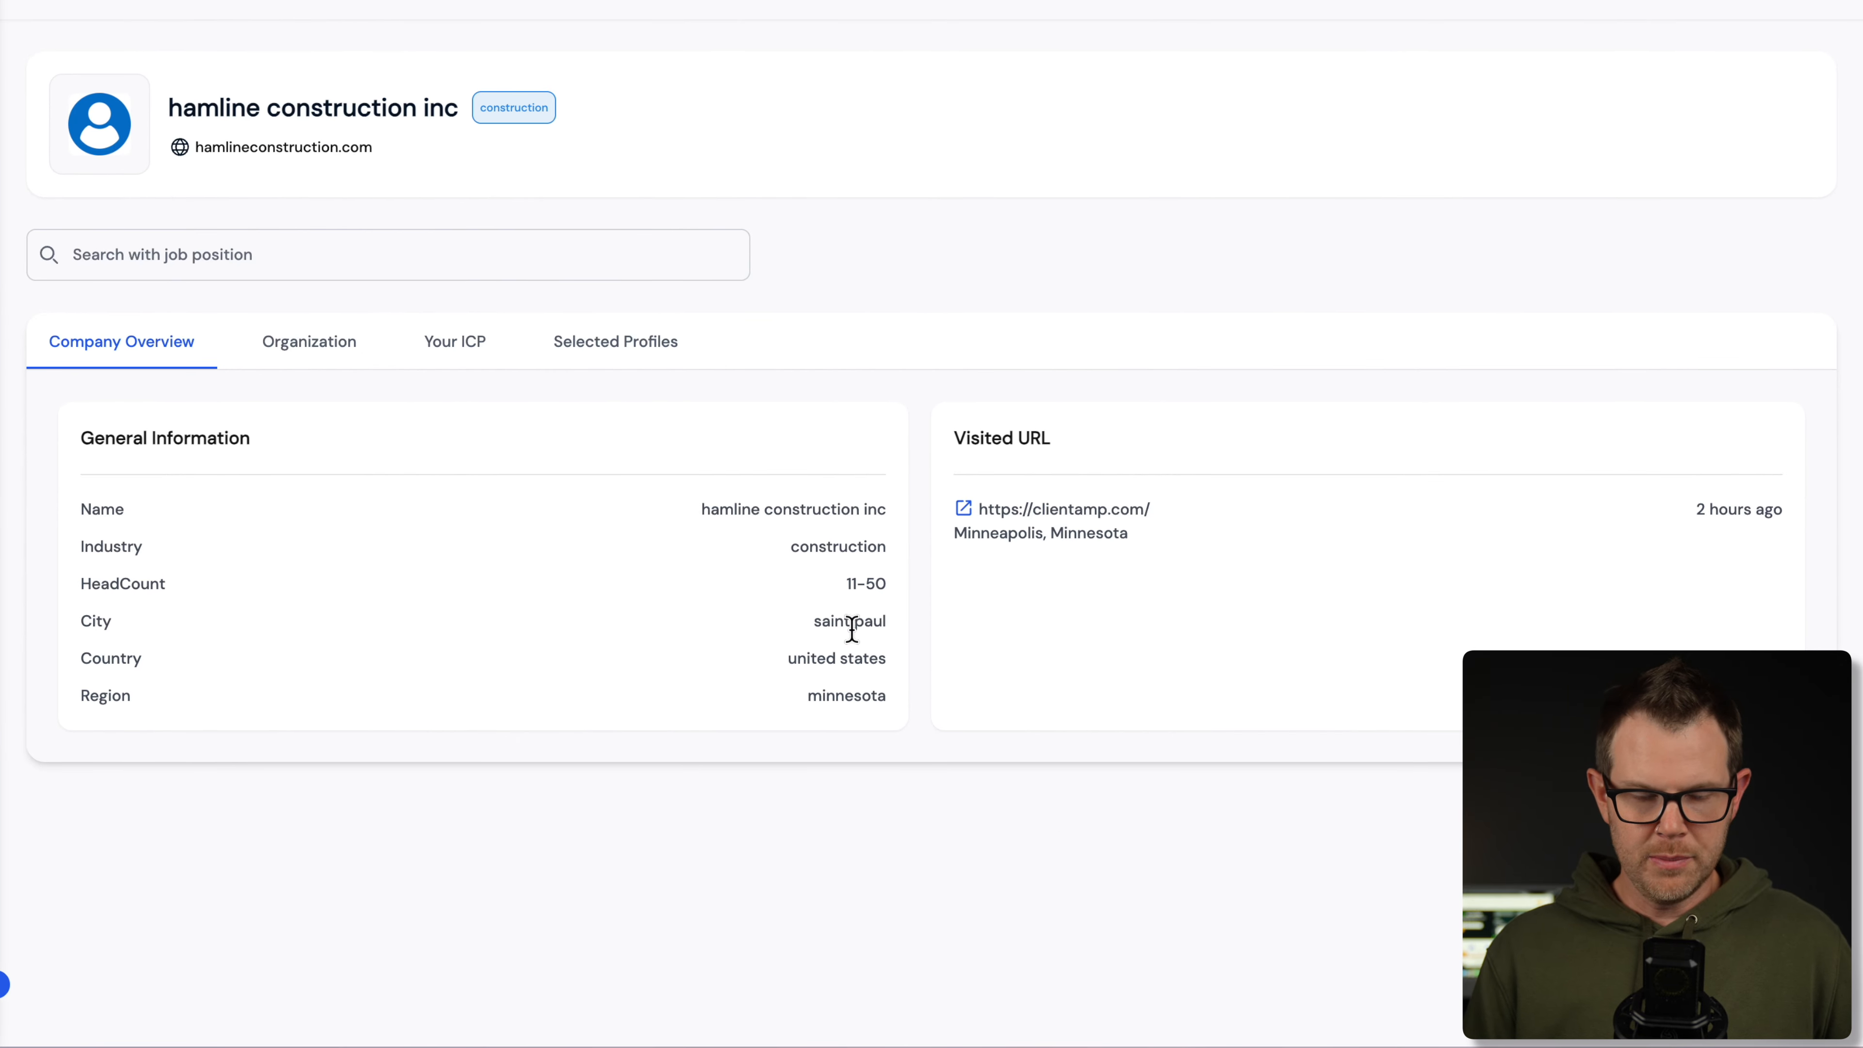
left_click(312, 342)
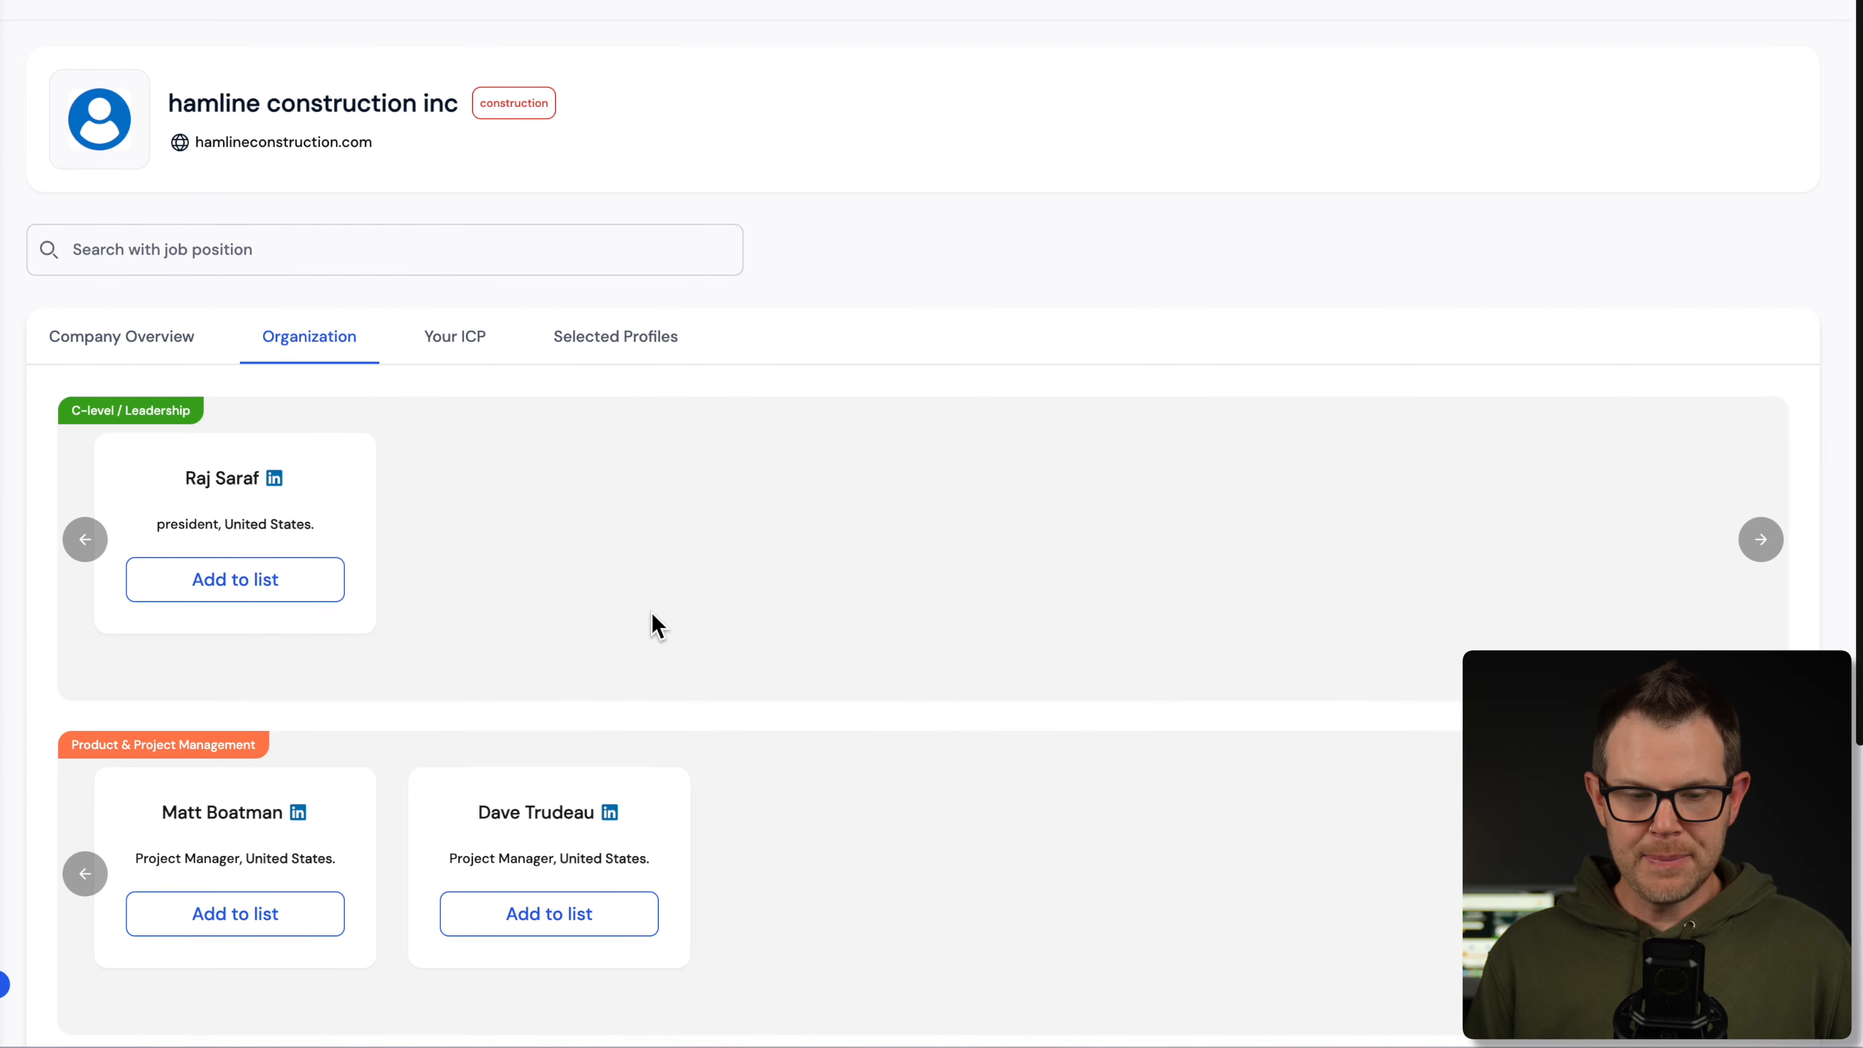
- Add the company president and two project managers to the list, then check Your ICP
scroll(653, 624, "down", 3)
scroll(666, 624, "down", 2)
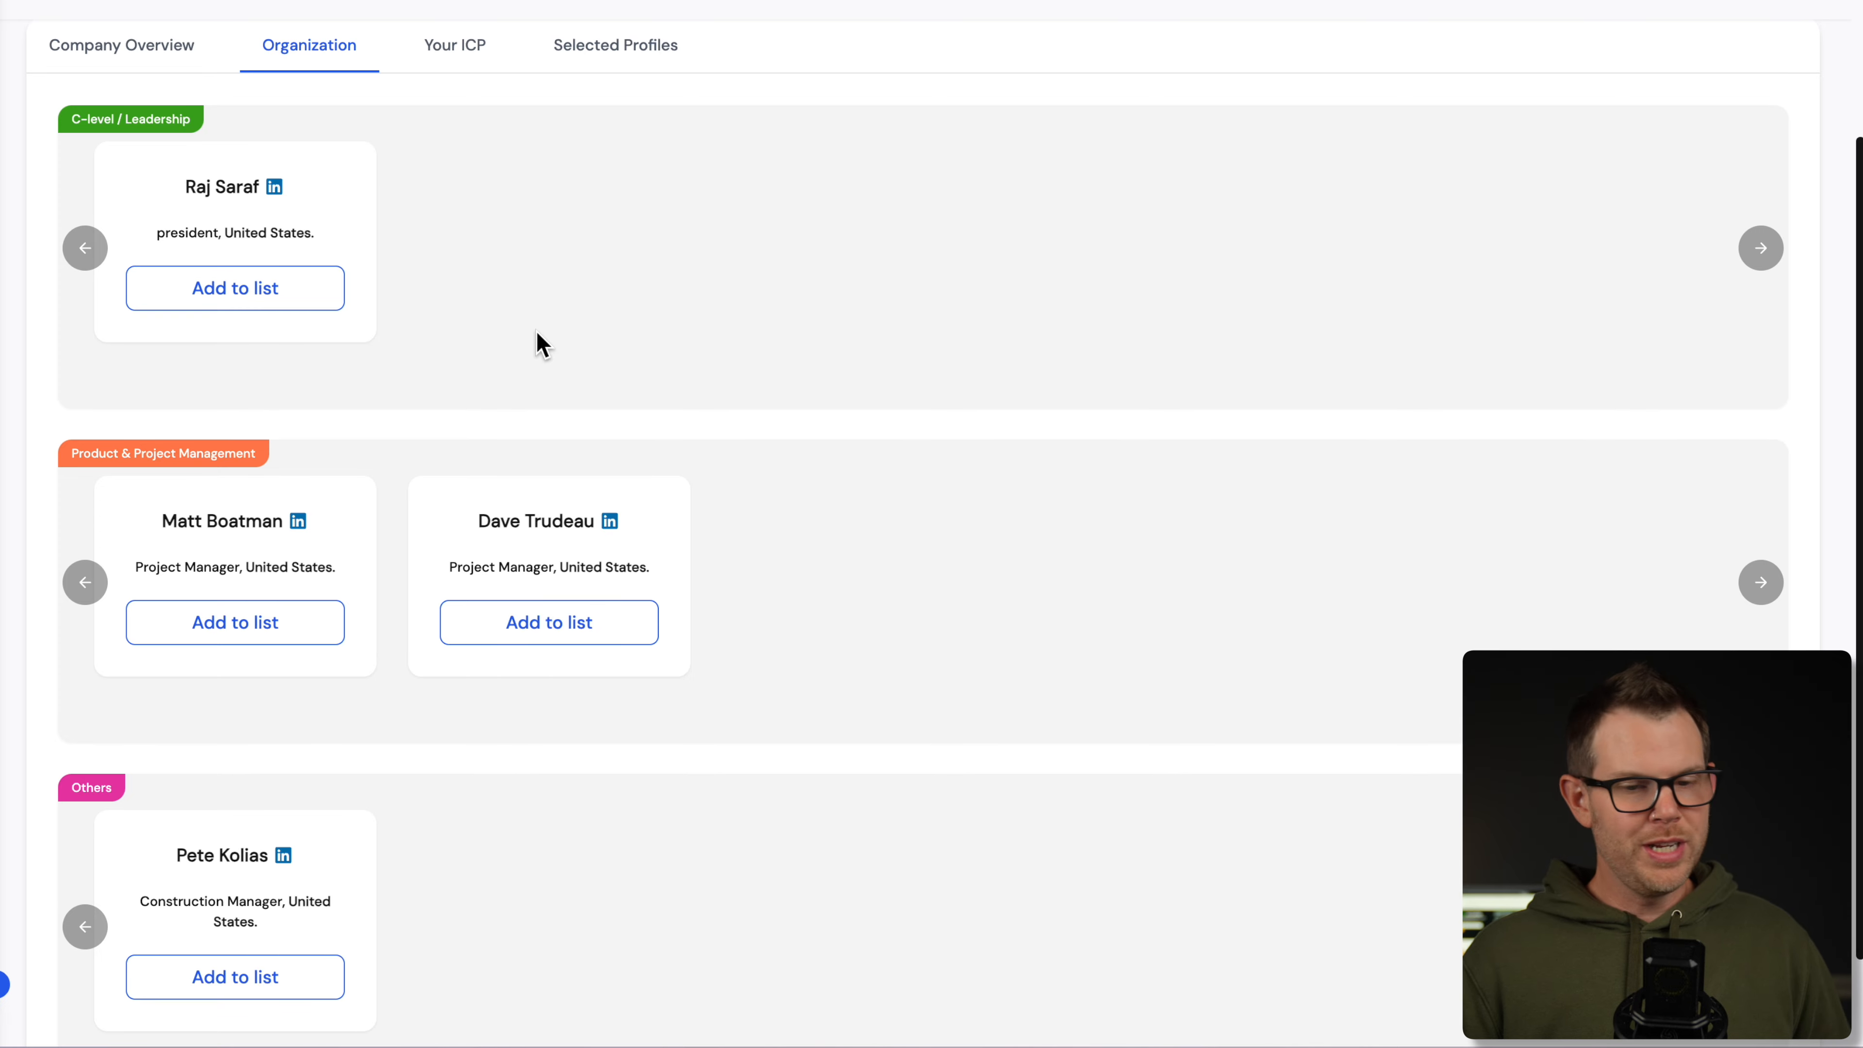
left_click(243, 287)
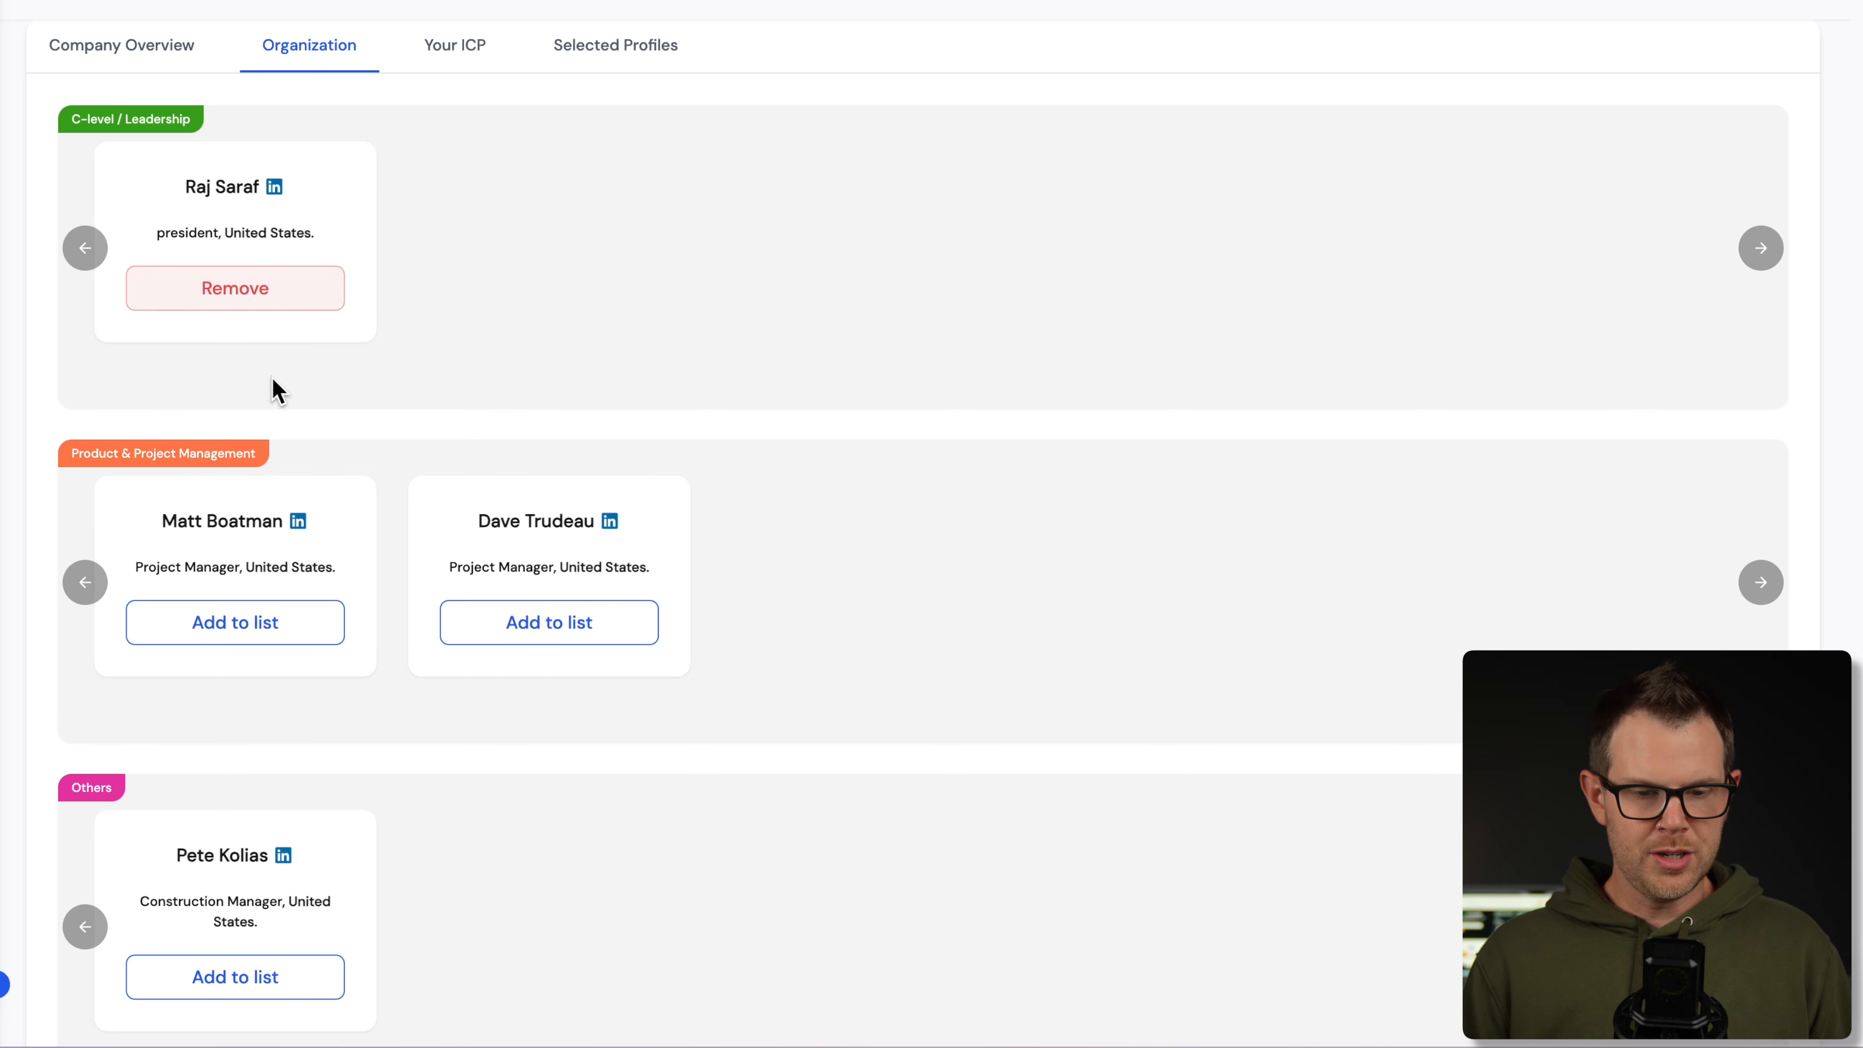
left_click(242, 624)
left_click(534, 631)
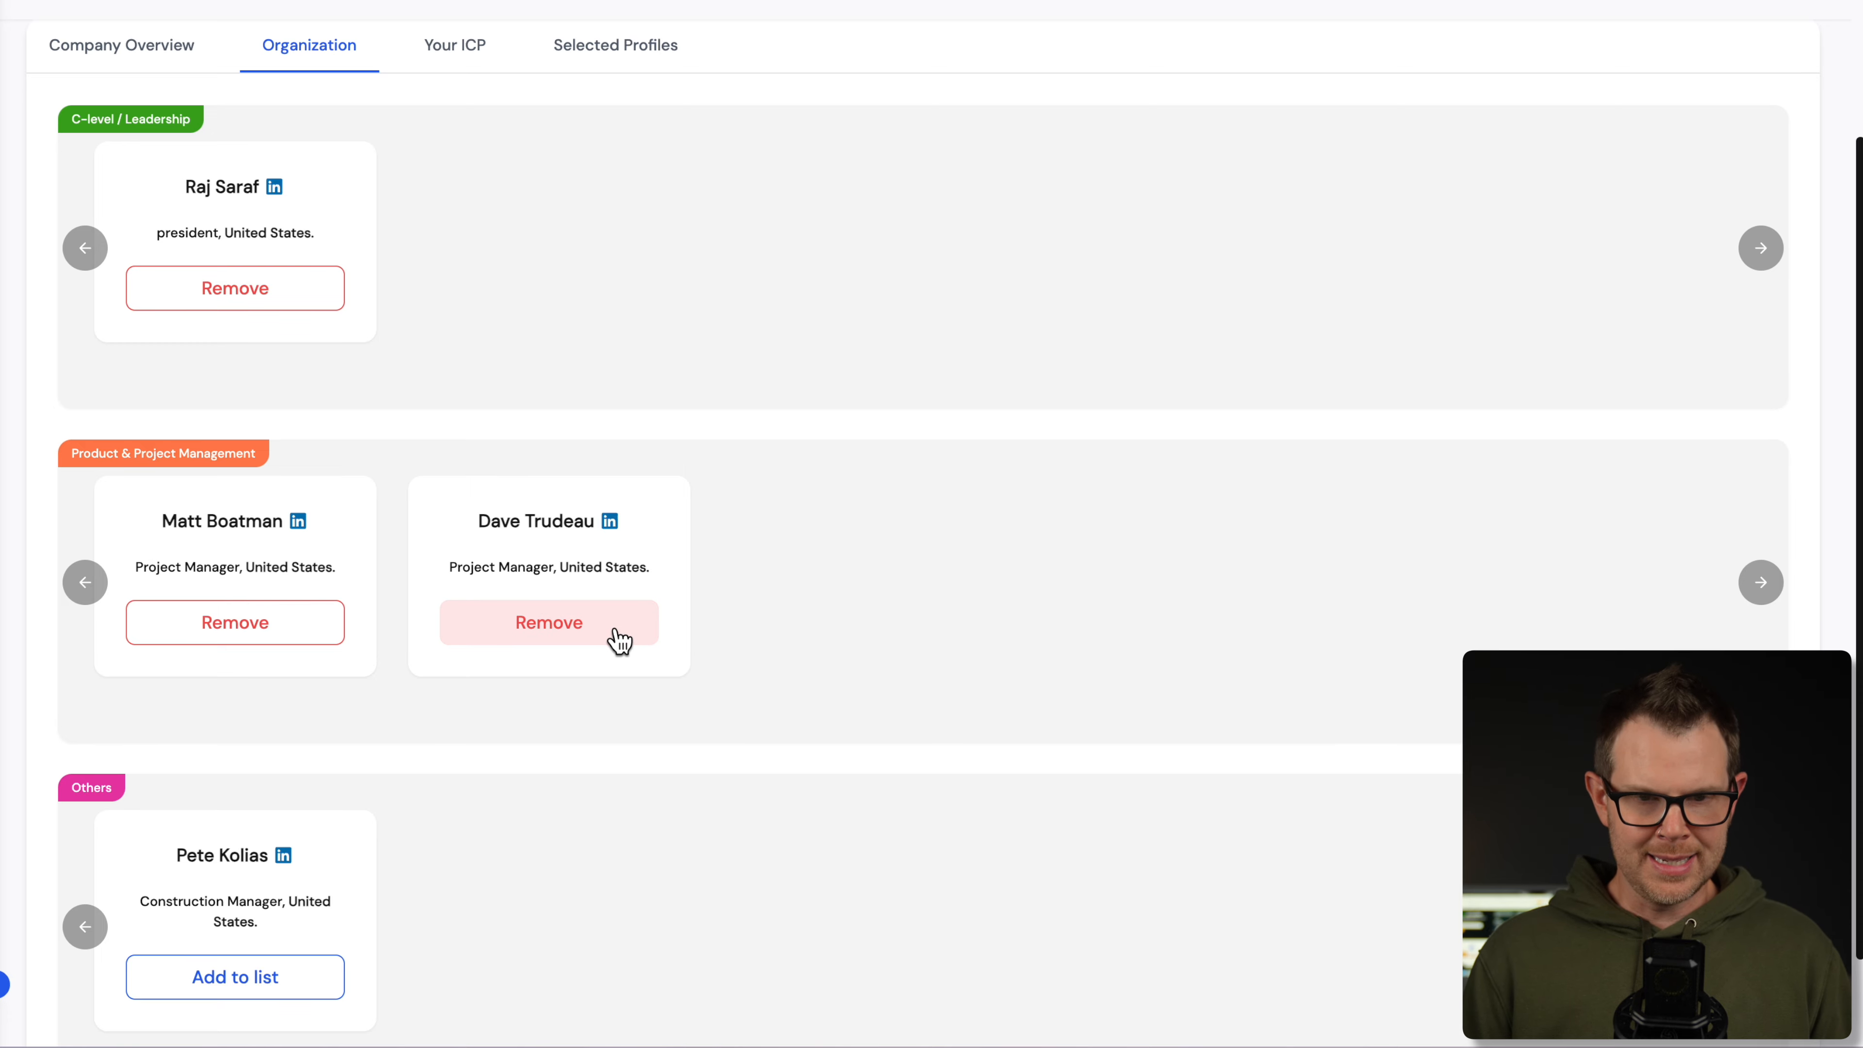
left_click(455, 50)
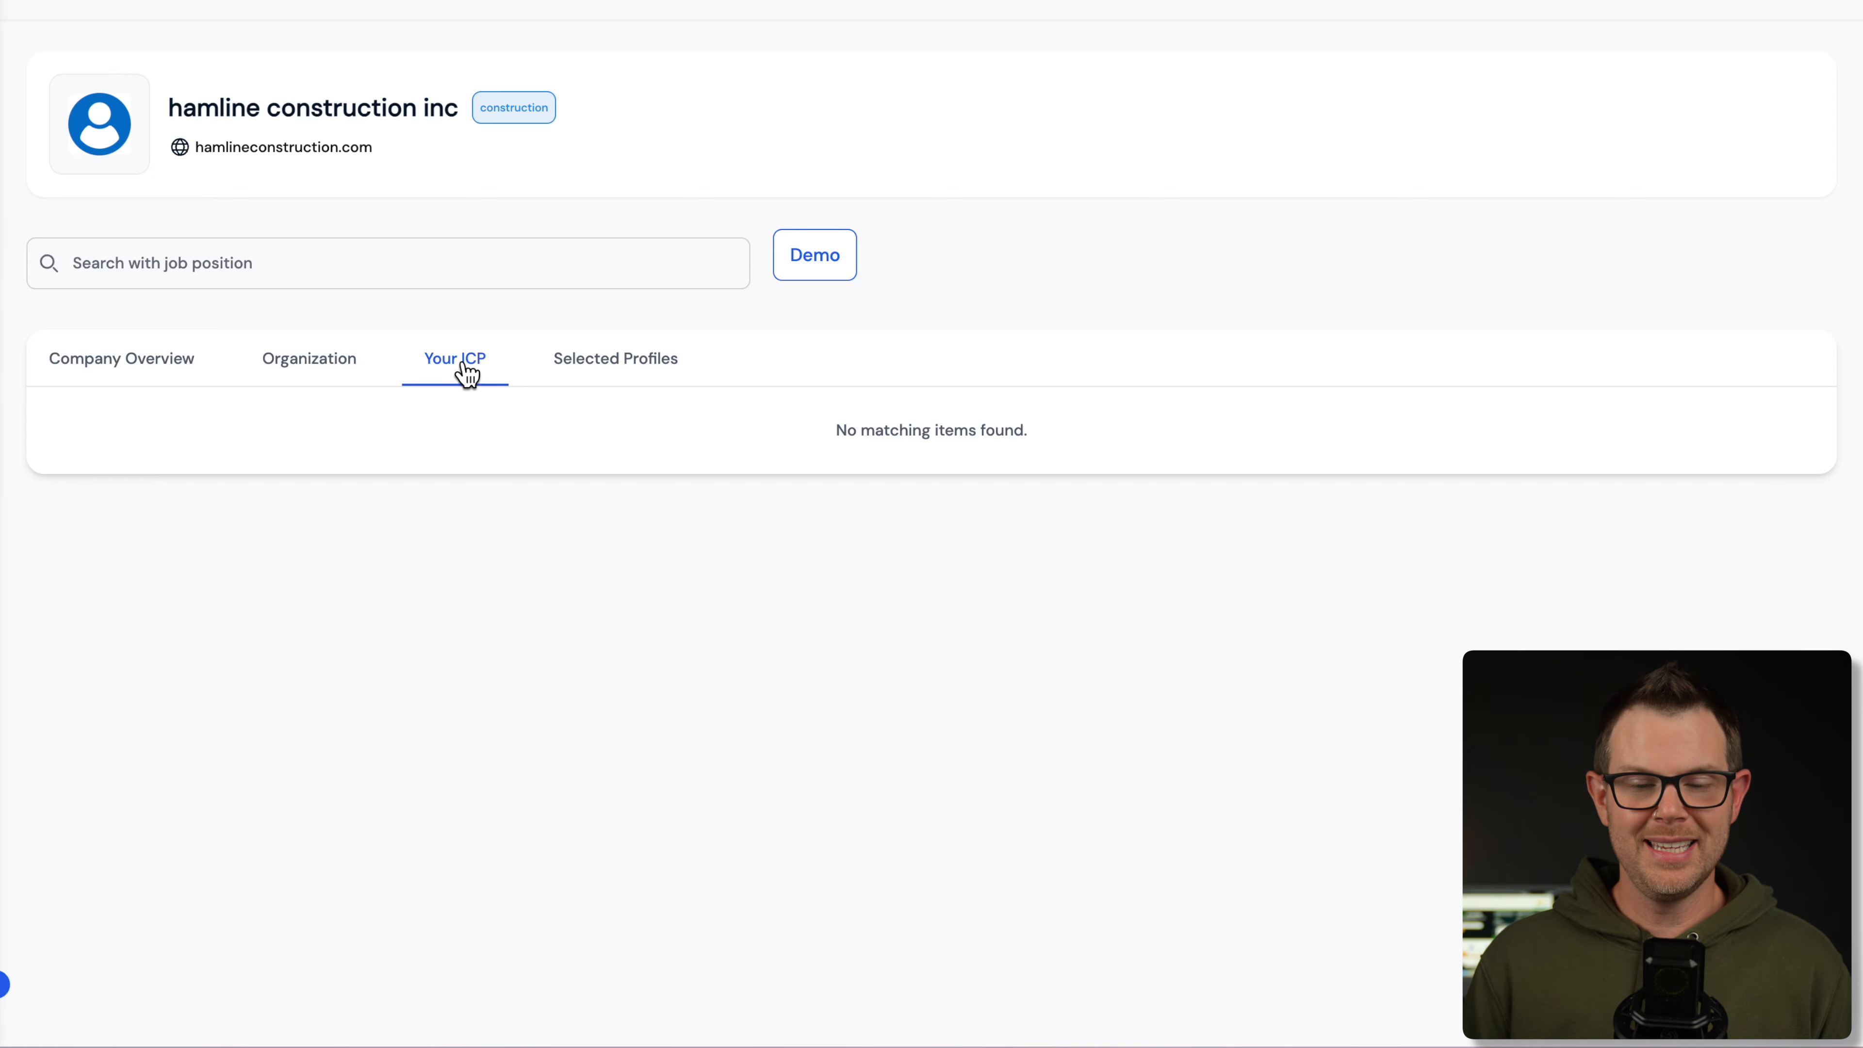
- Review the three profiles on the Selected Profiles tab
left_click(624, 375)
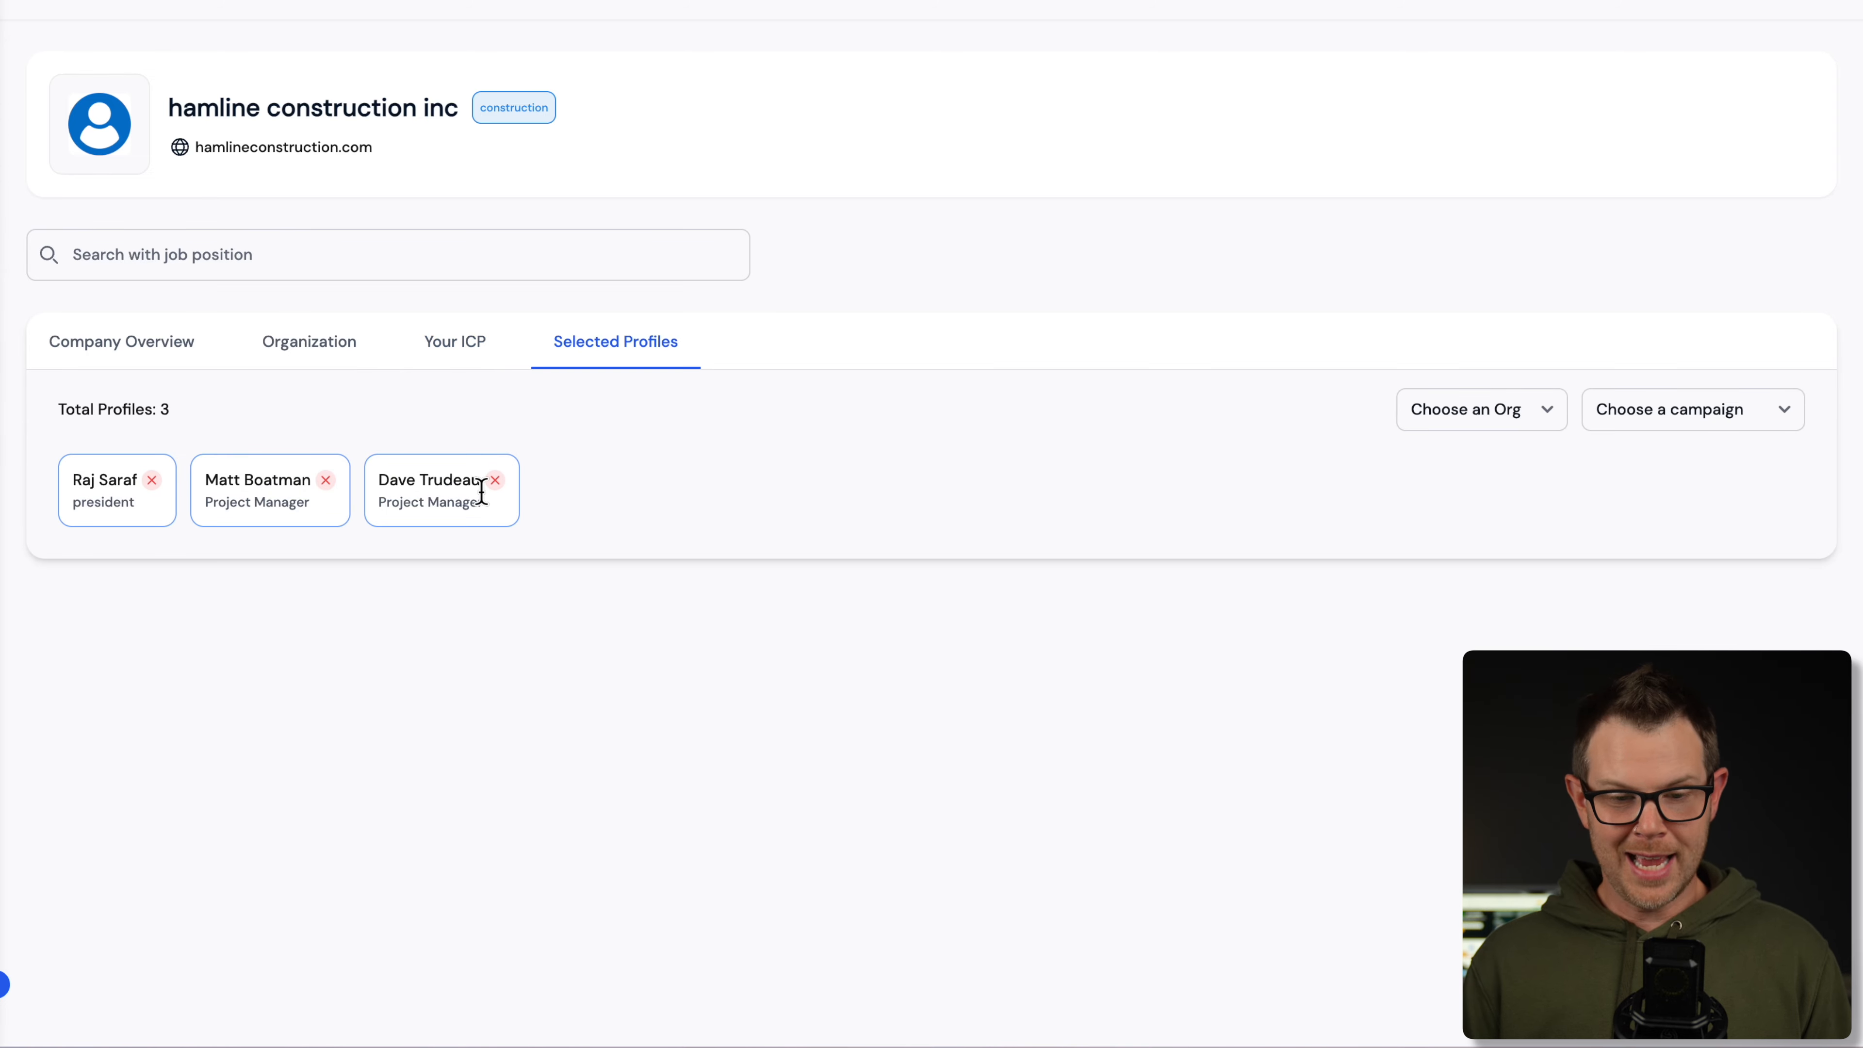
left_click(285, 356)
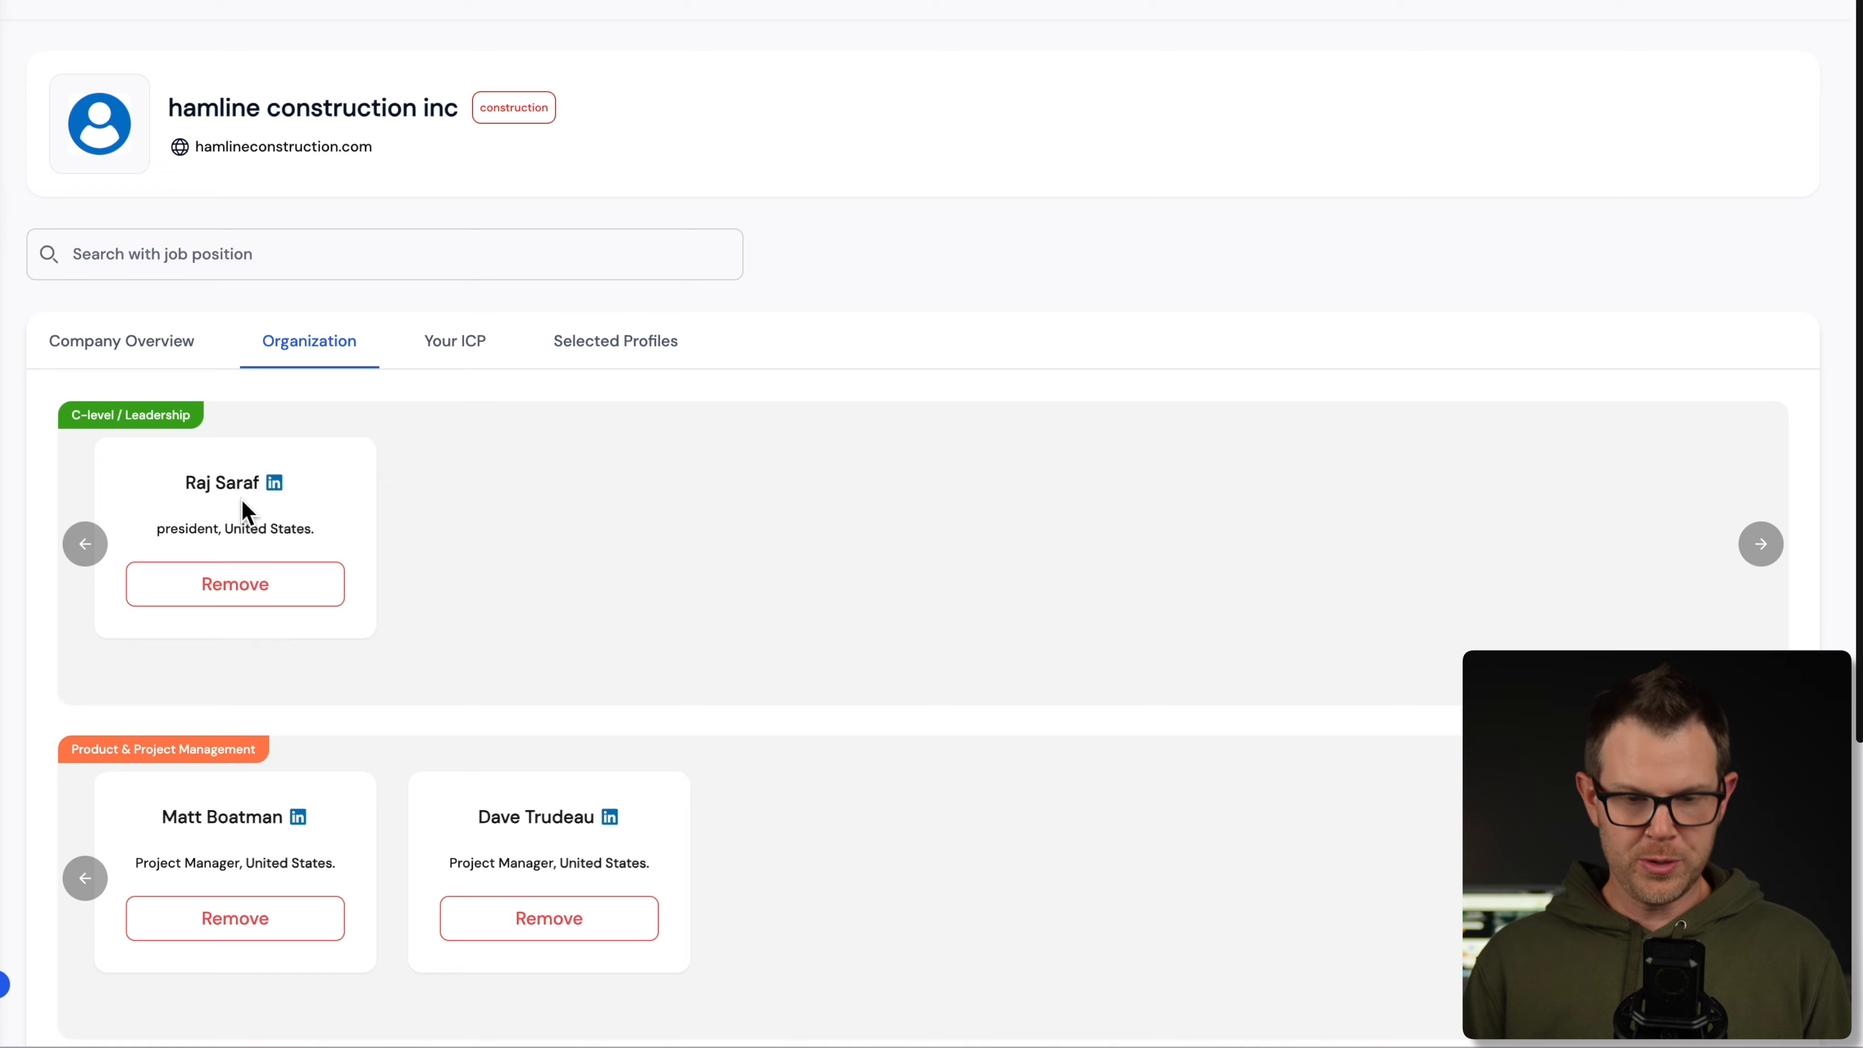
left_click(596, 333)
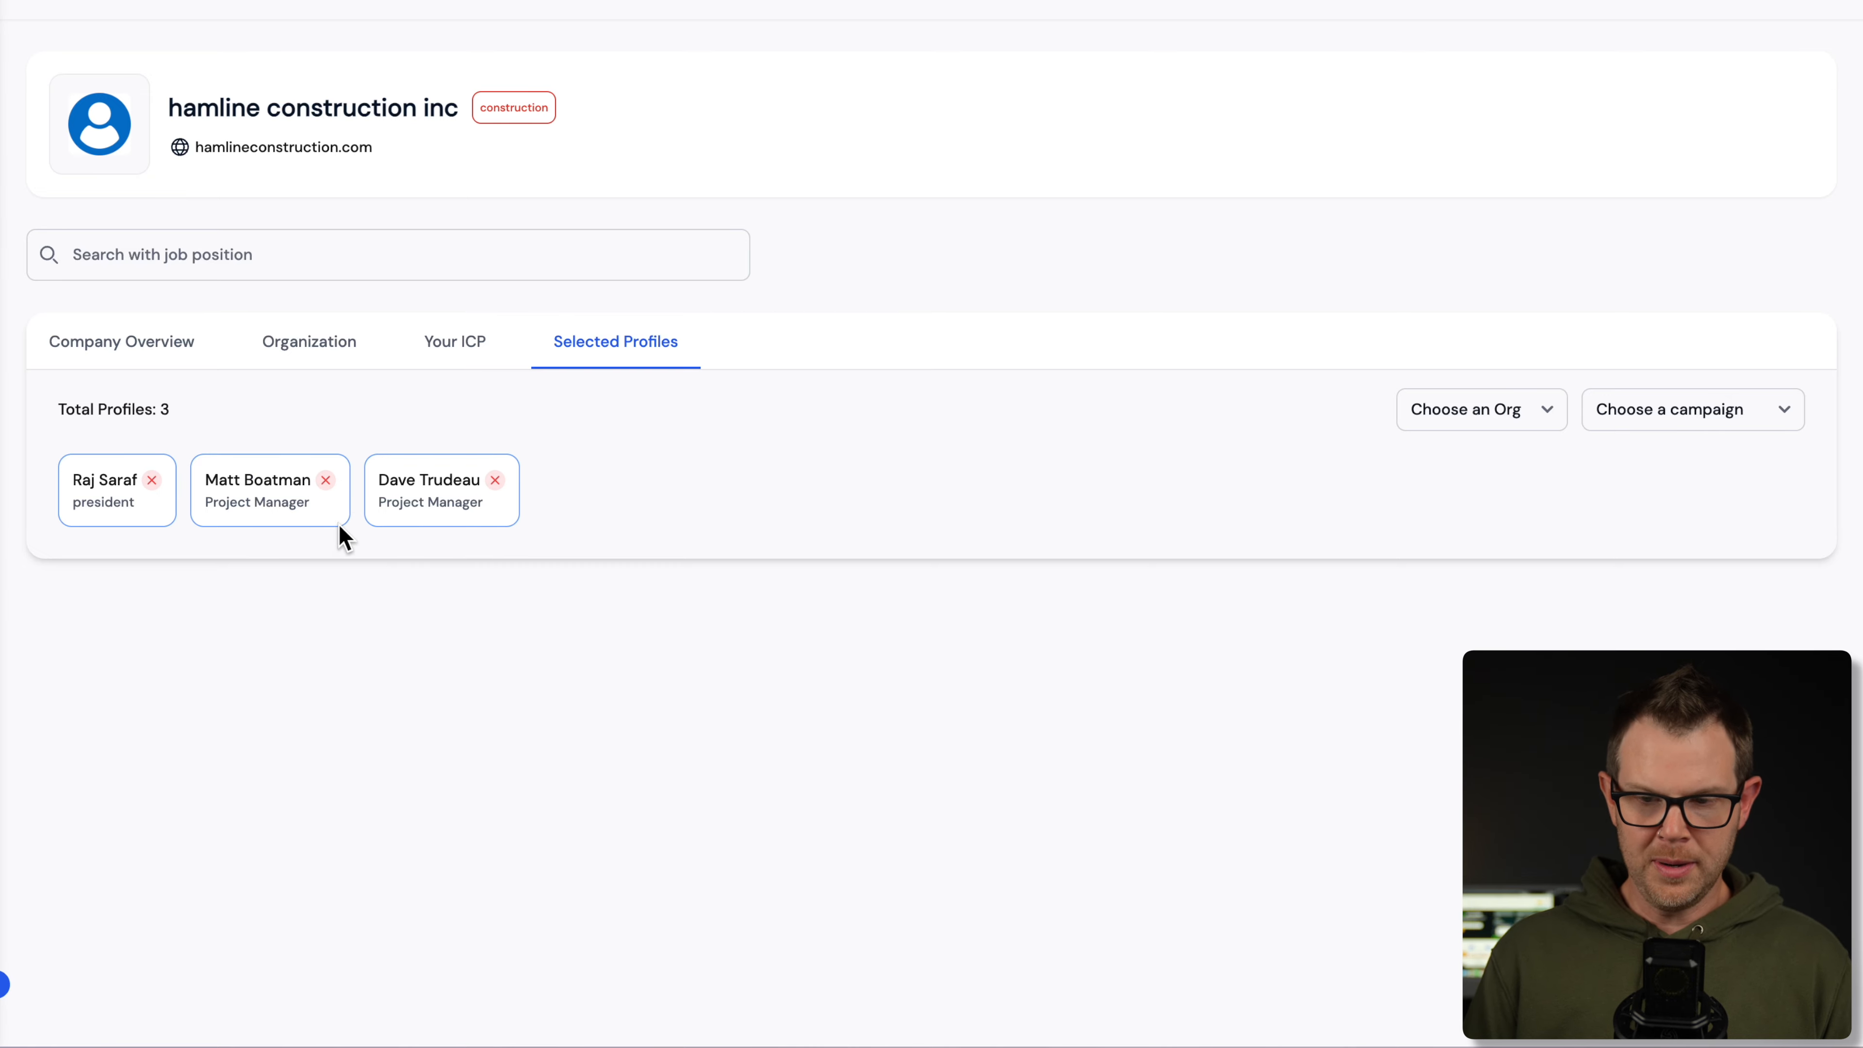
- Assign the selected profiles to the Client Amp org and the Test campaign
left_click(1480, 412)
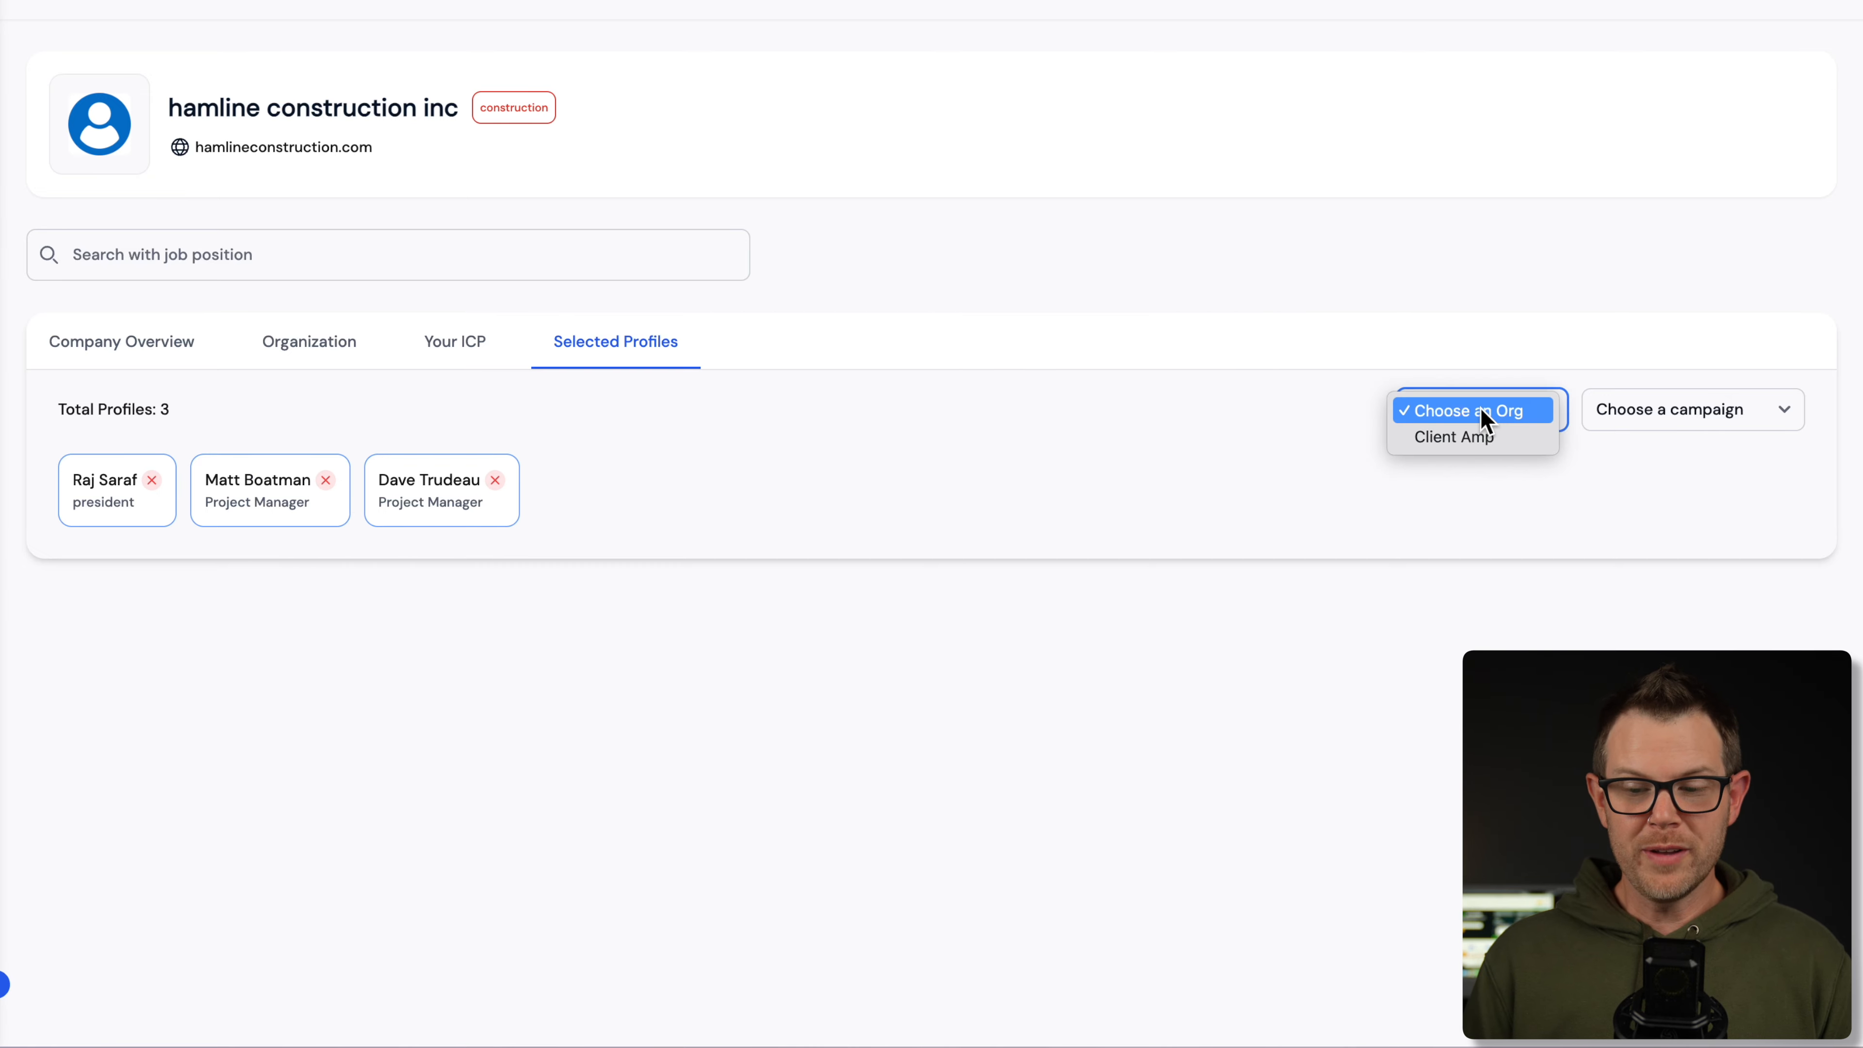
left_click(1452, 438)
left_click(1699, 412)
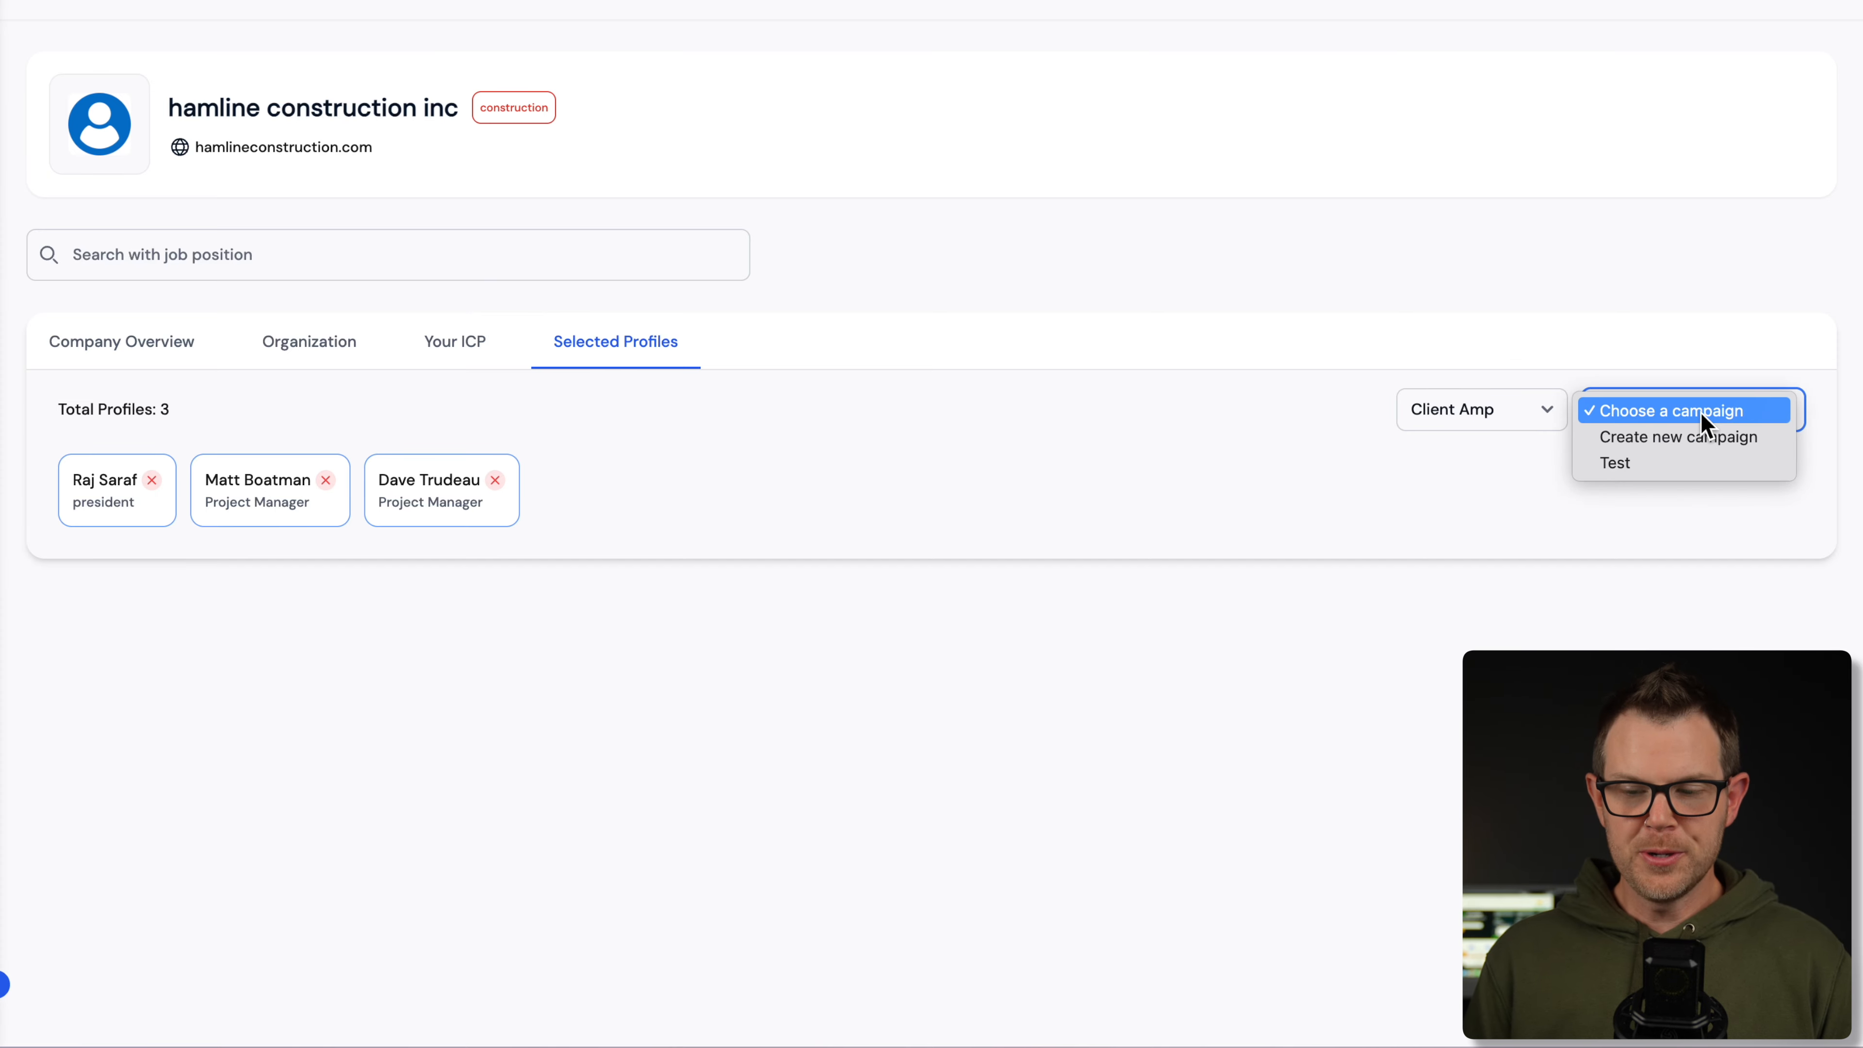
left_click(1707, 462)
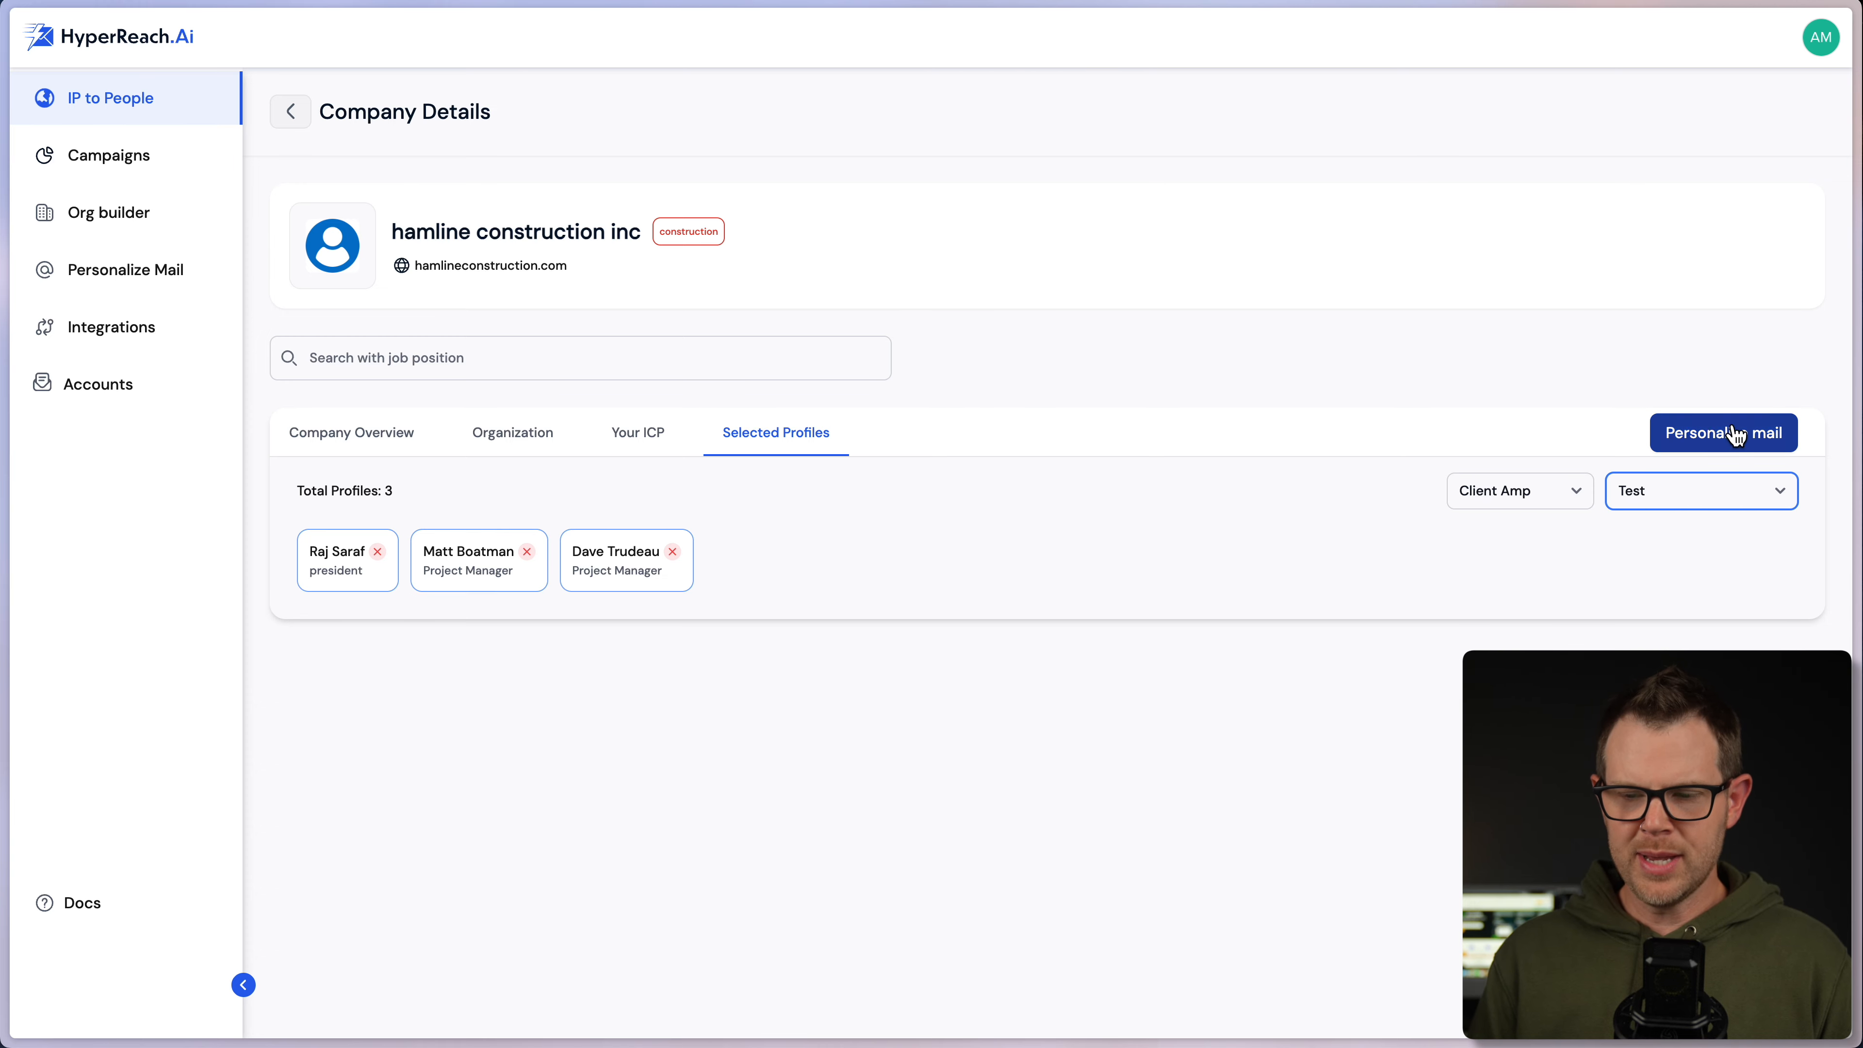
- Generate the personalized emails, then open the Test campaign's analytics from Campaigns, dismissing the tour pop-ups
left_click(1695, 443)
left_click(126, 163)
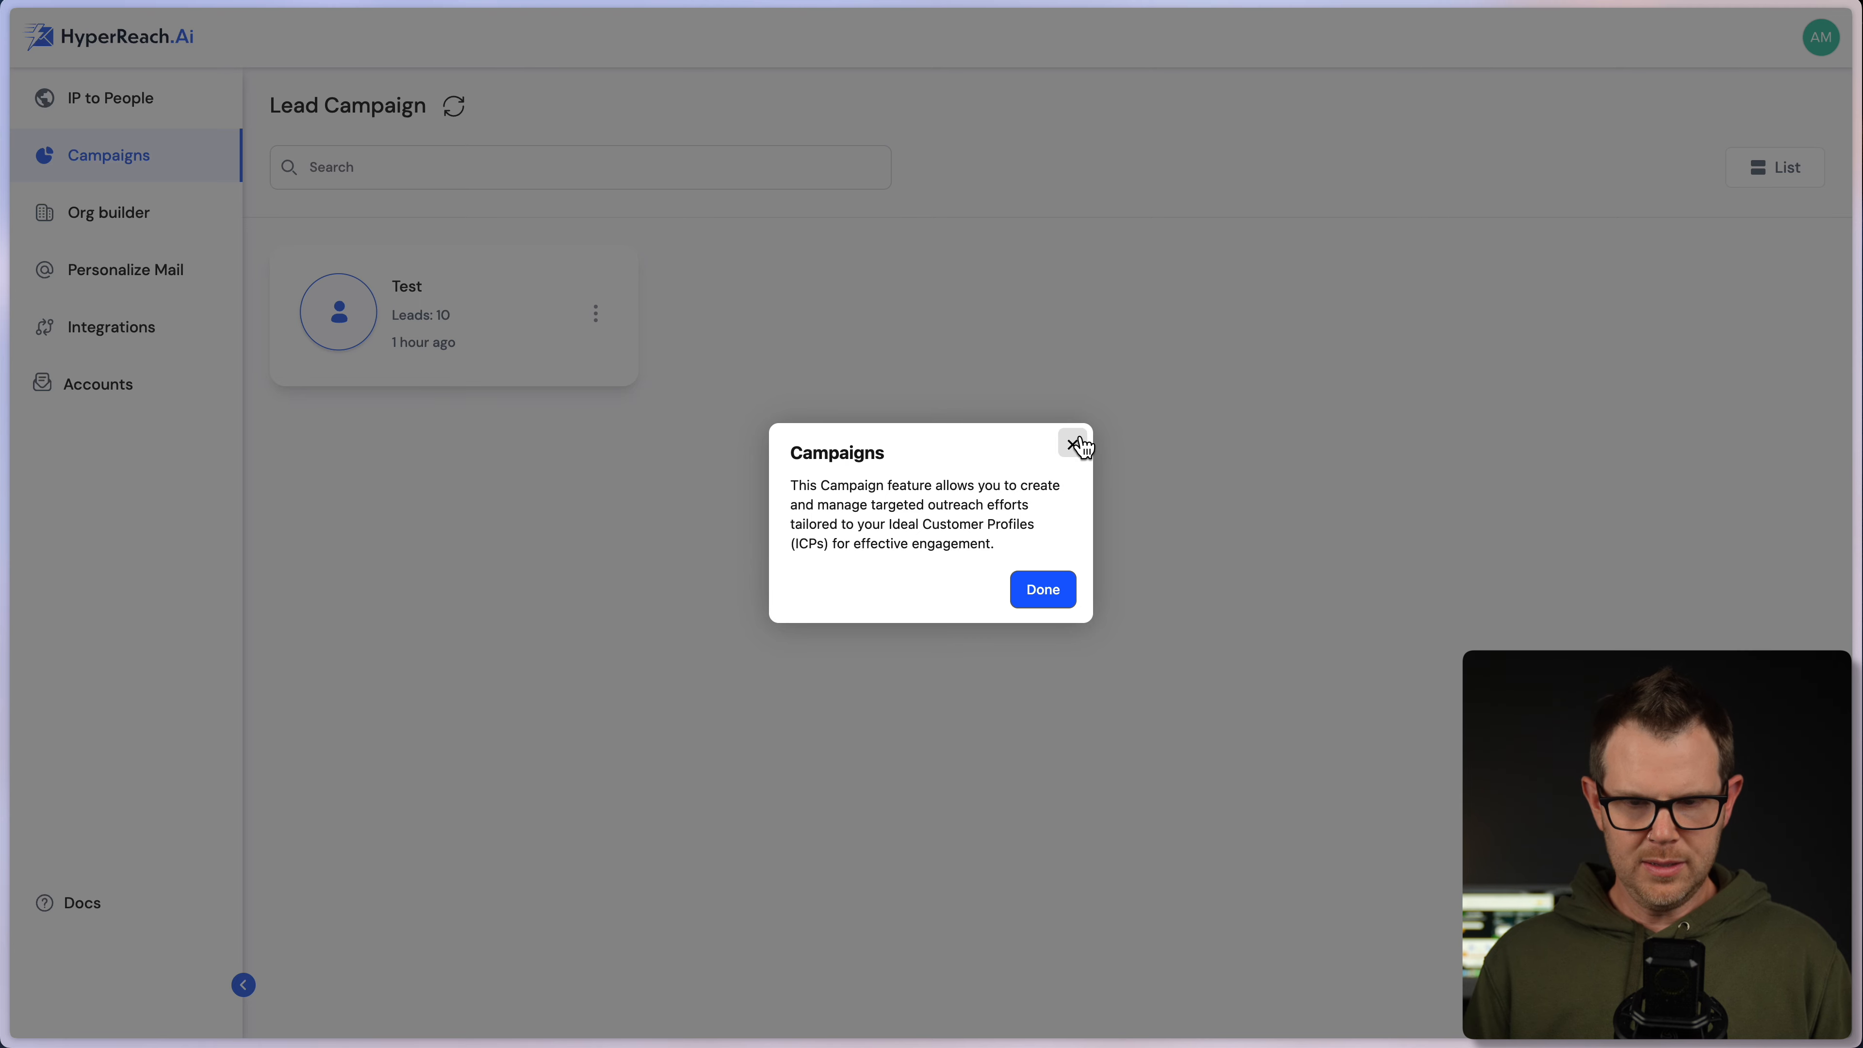
left_click(1074, 442)
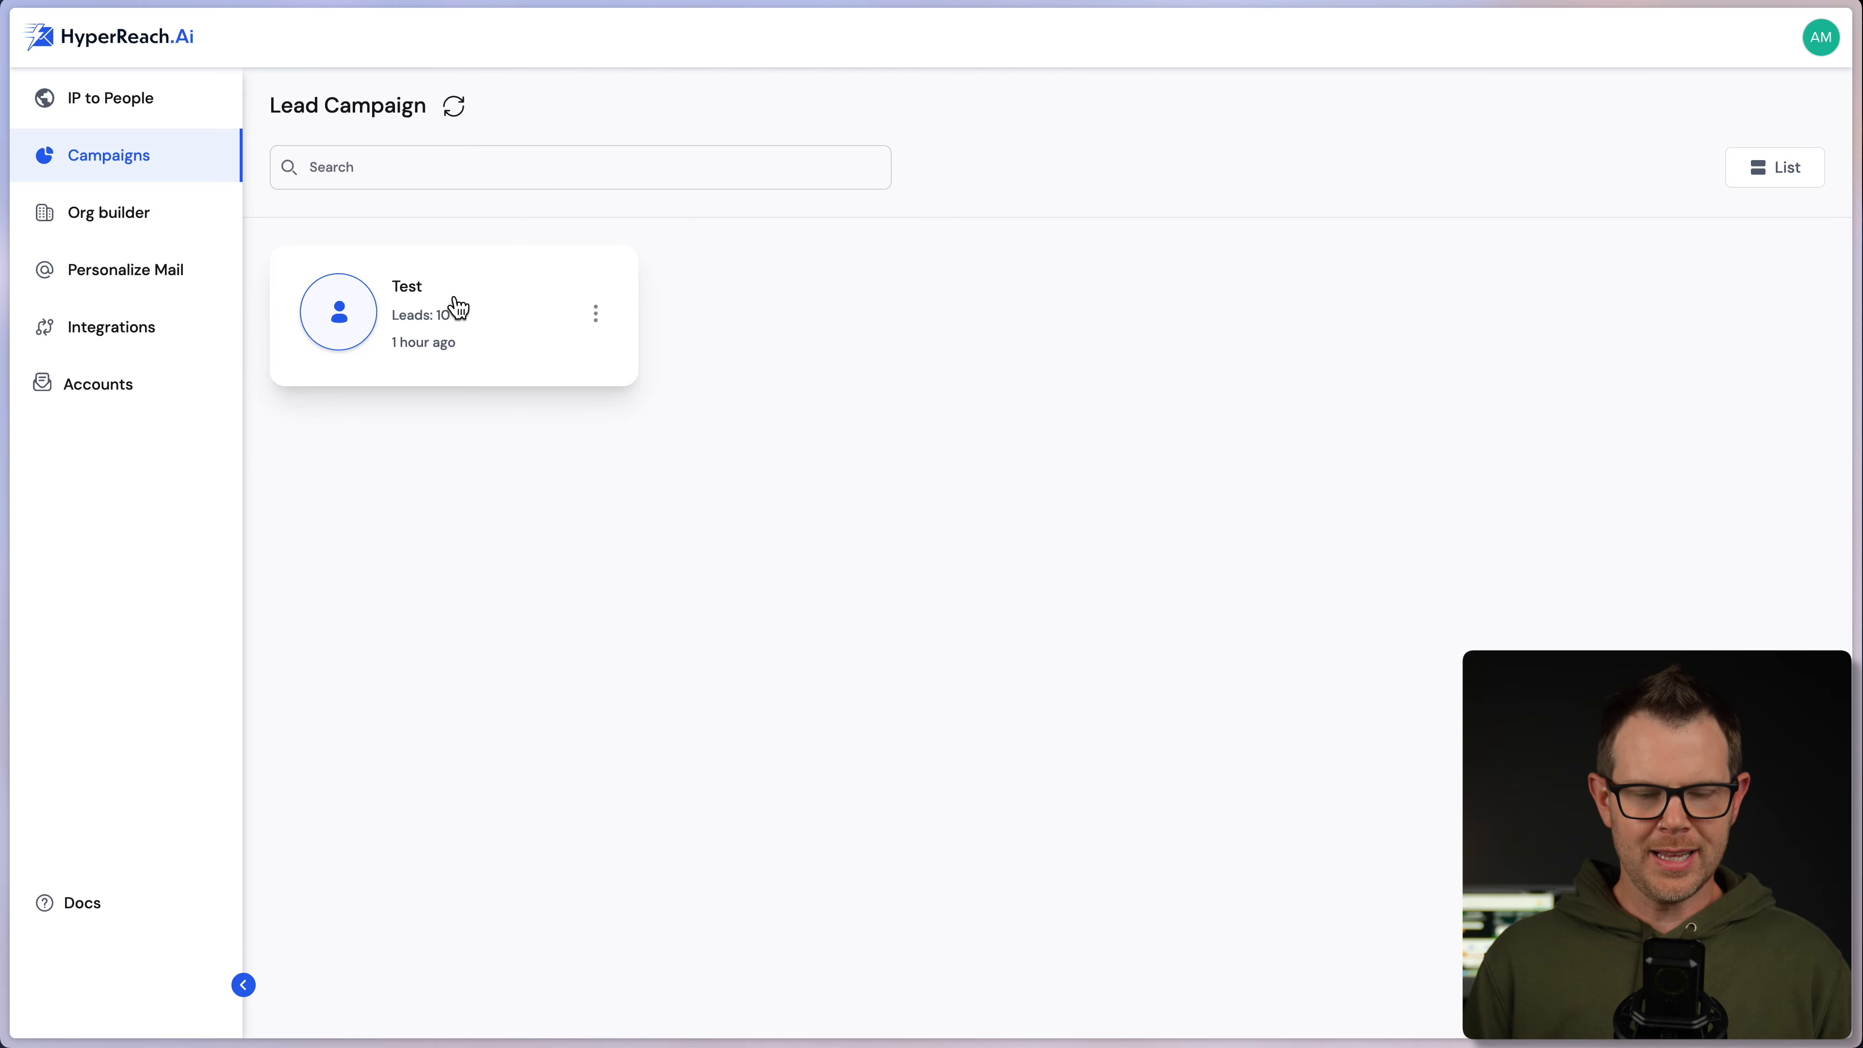
left_click(484, 300)
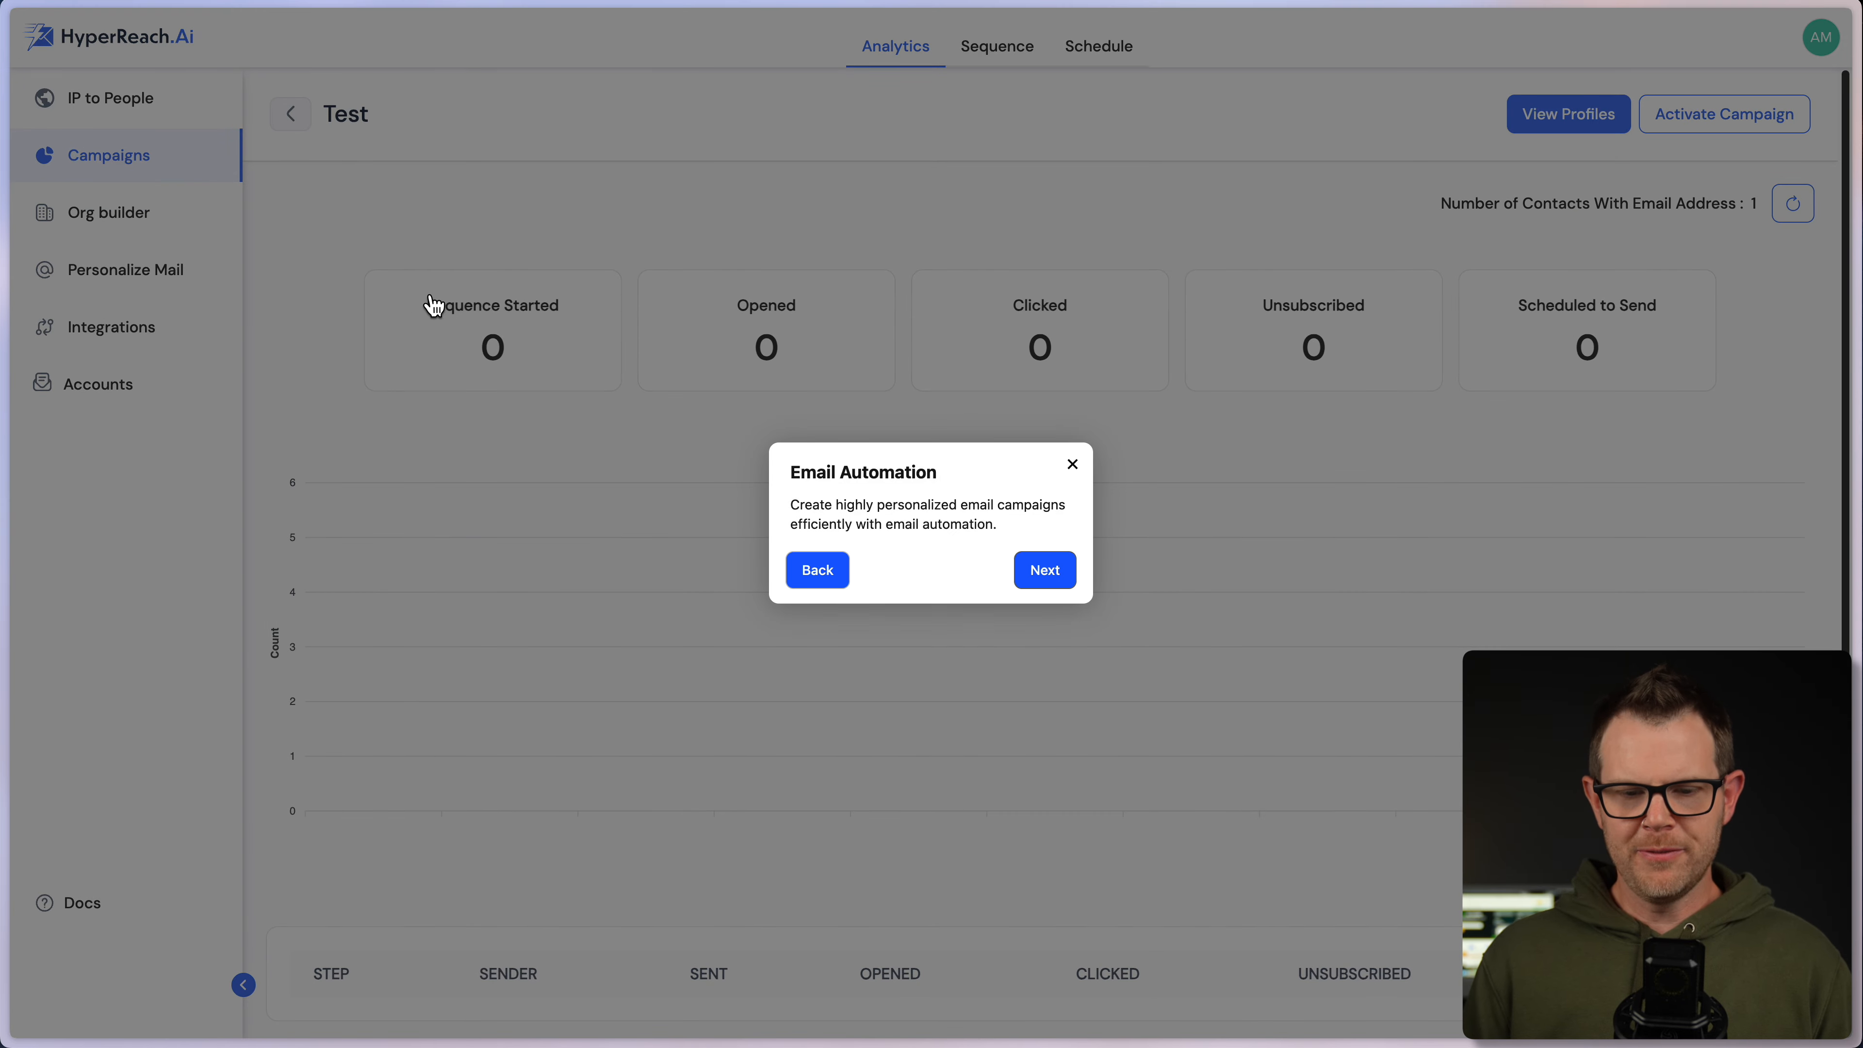
left_click(1072, 464)
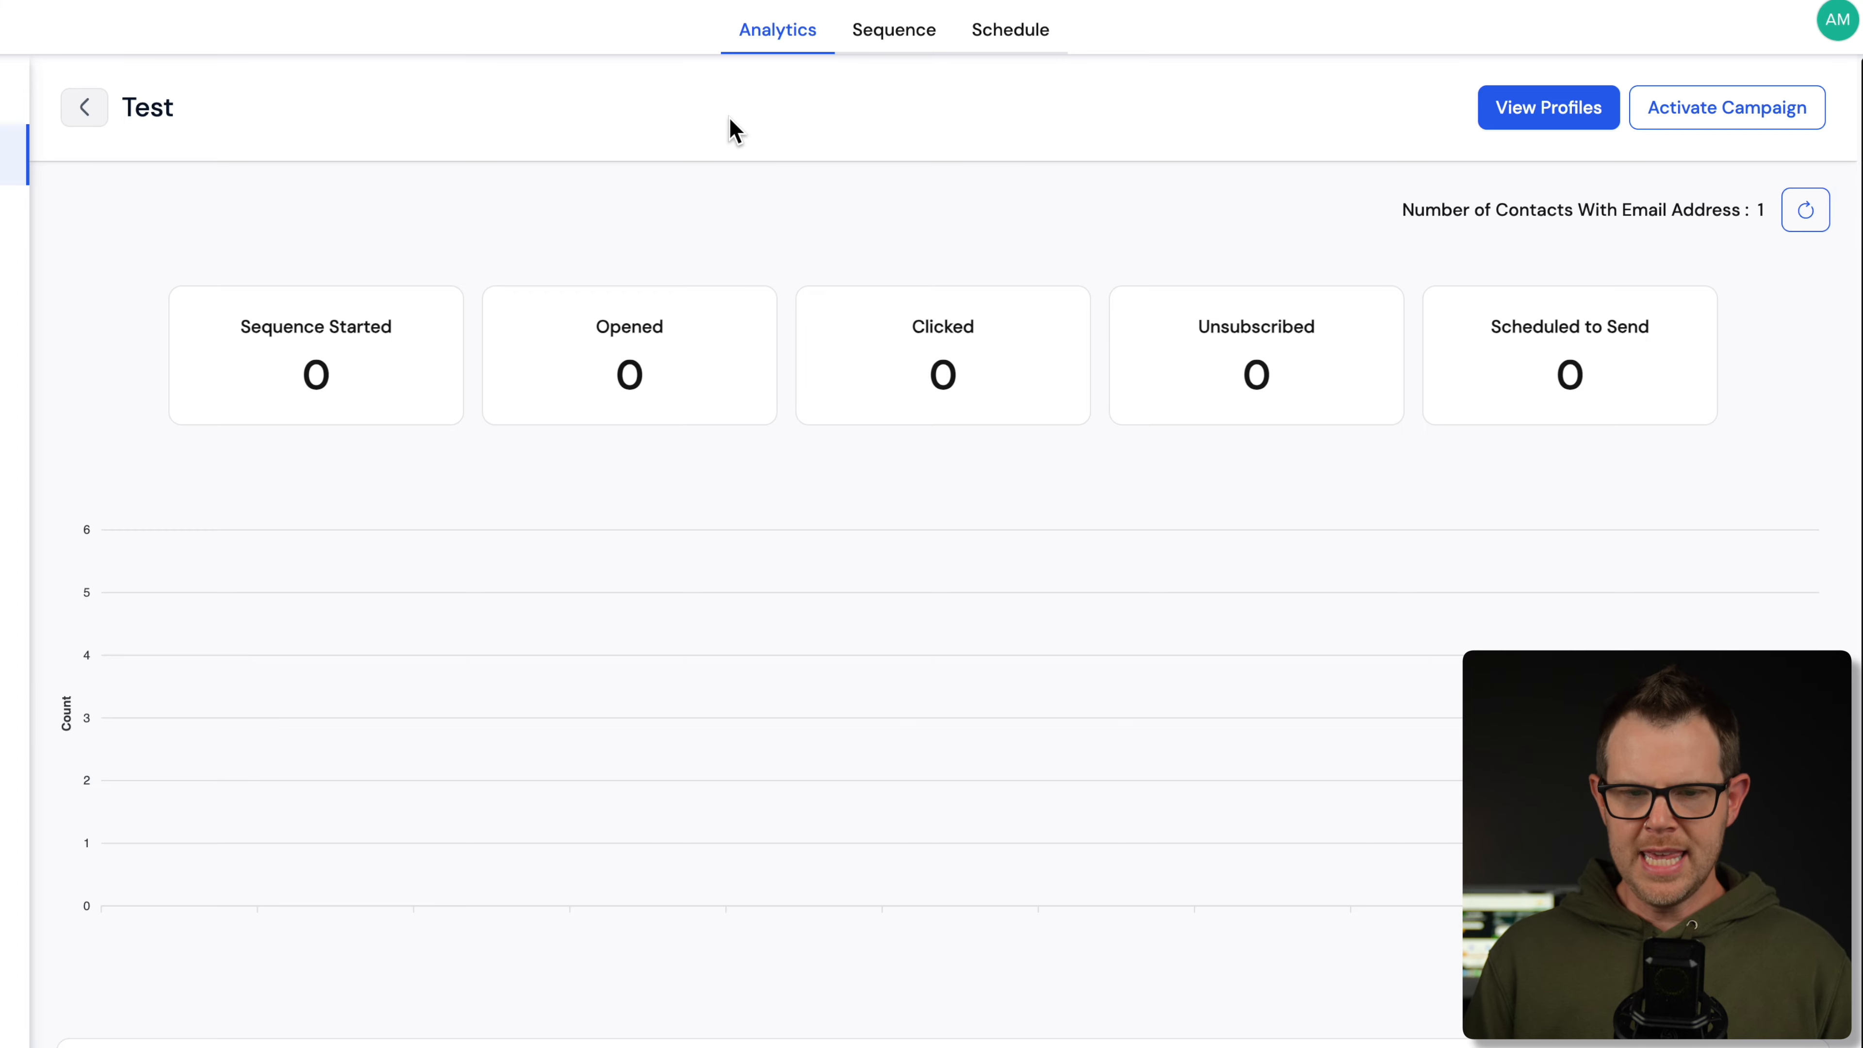
- Add Step 2 to the Test campaign's email sequence and view its Schedule settings
left_click(891, 33)
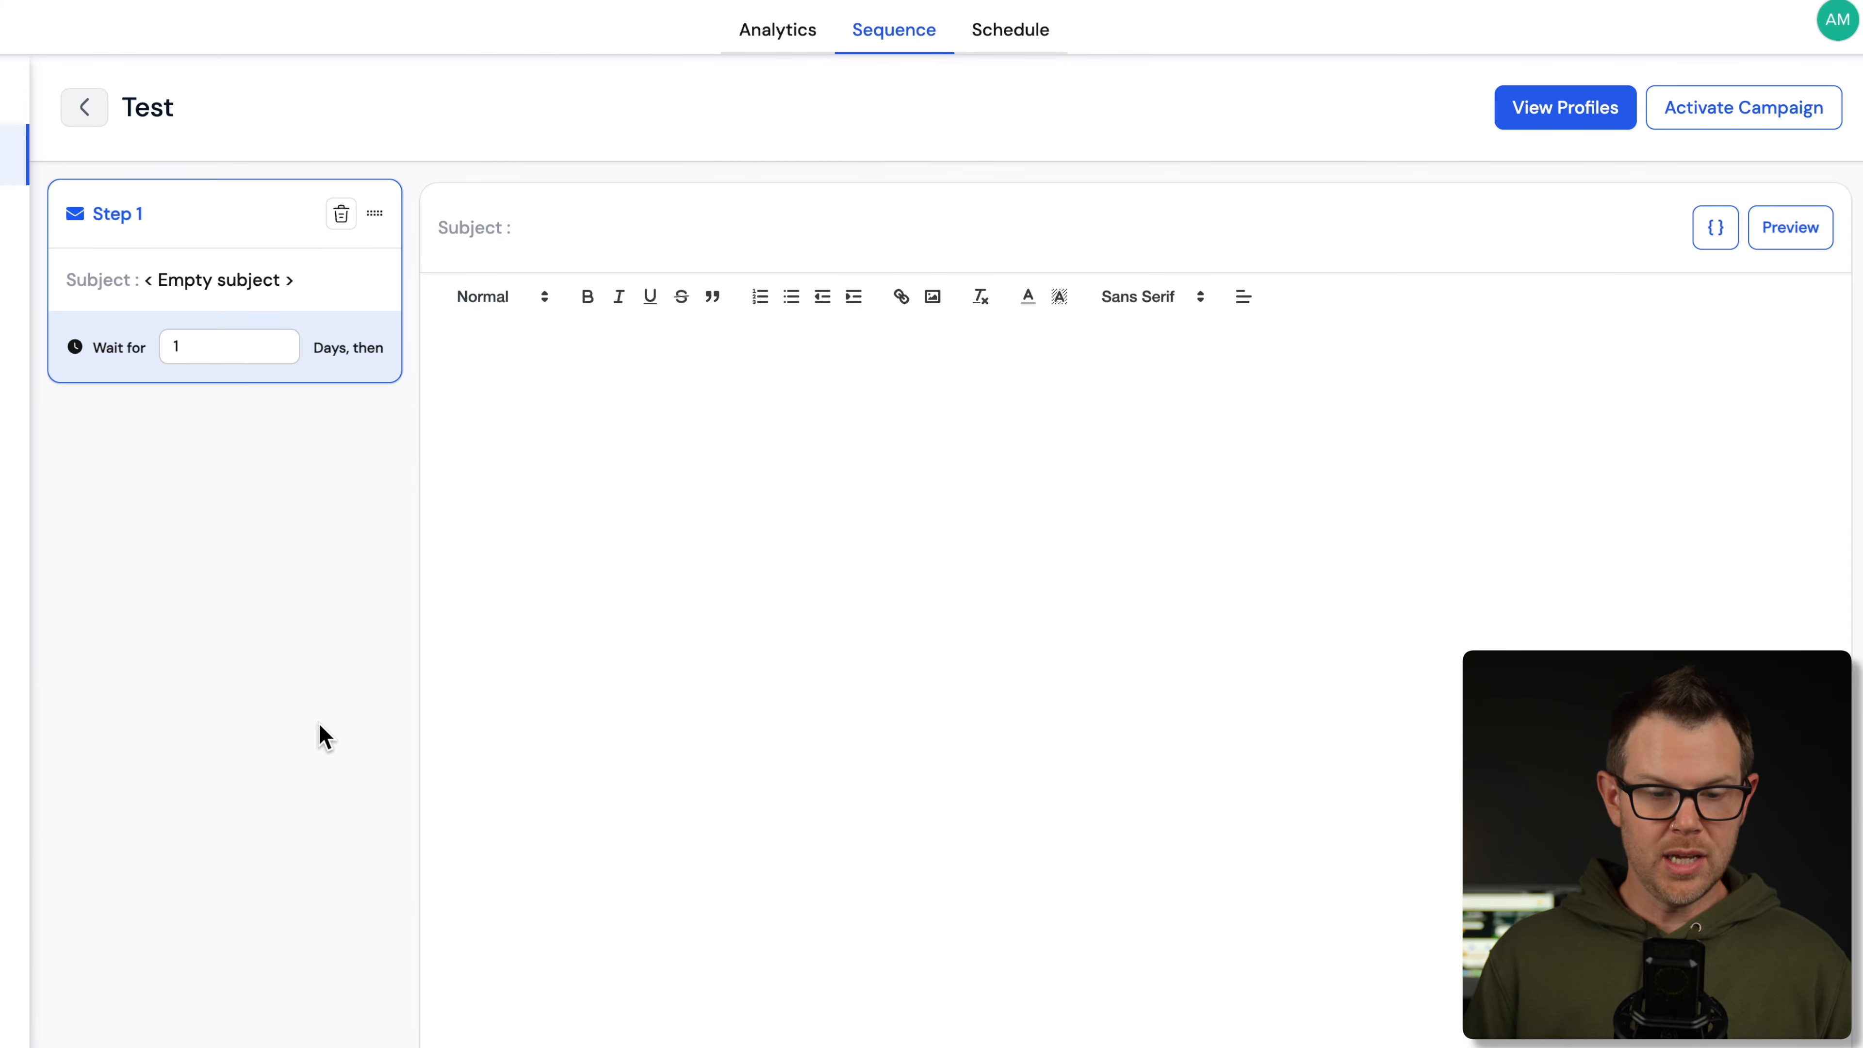
left_click(898, 459)
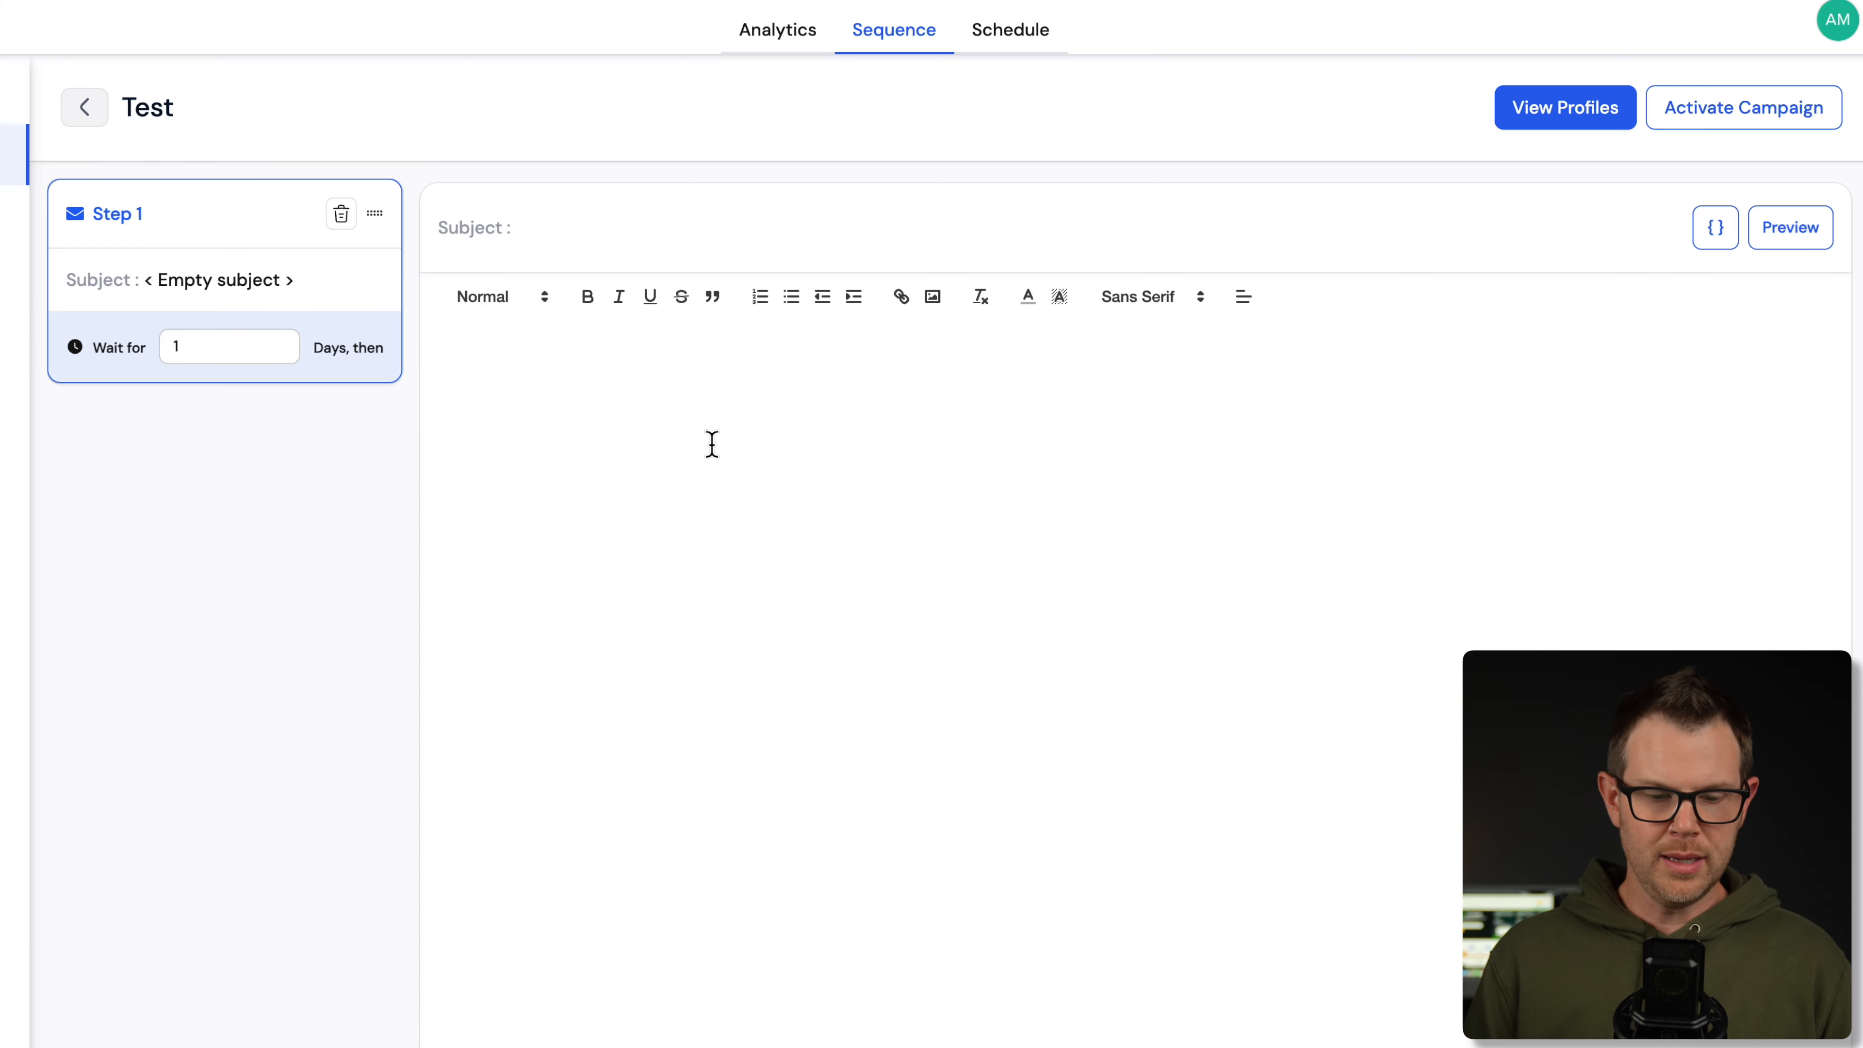
left_click(225, 1042)
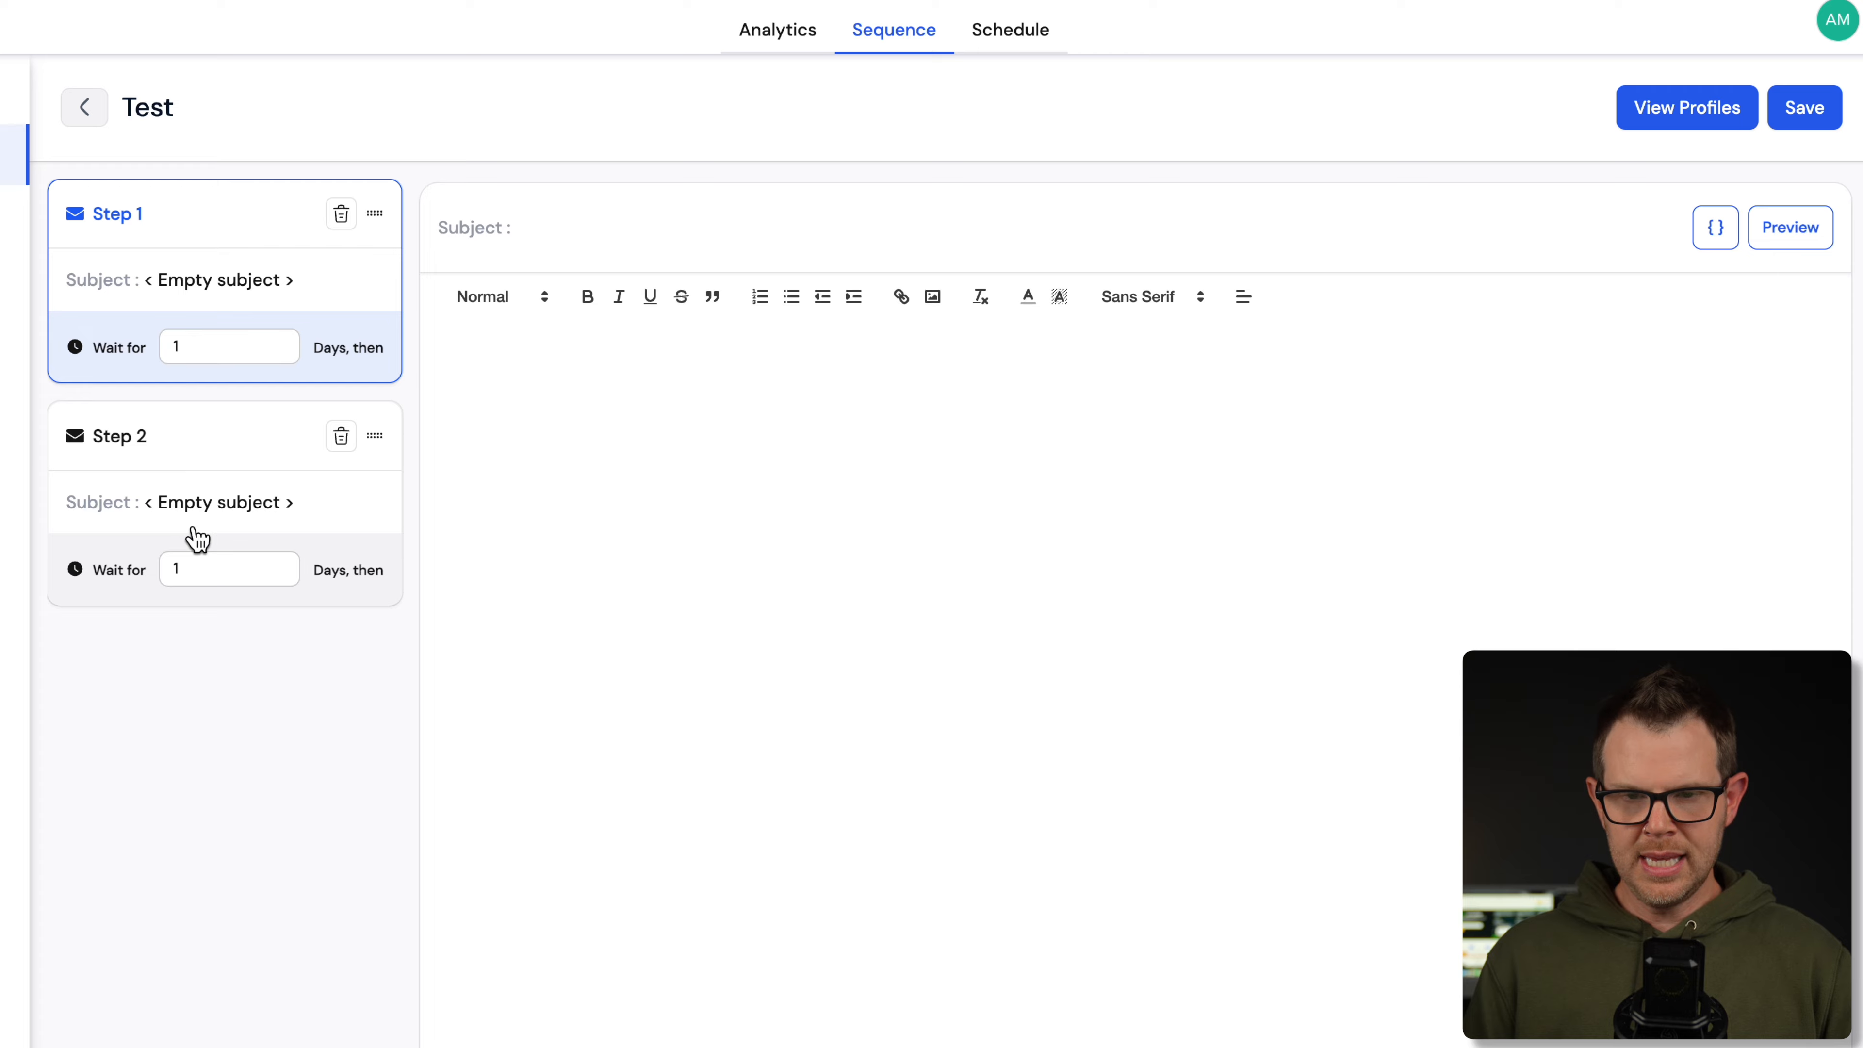
left_click(1011, 33)
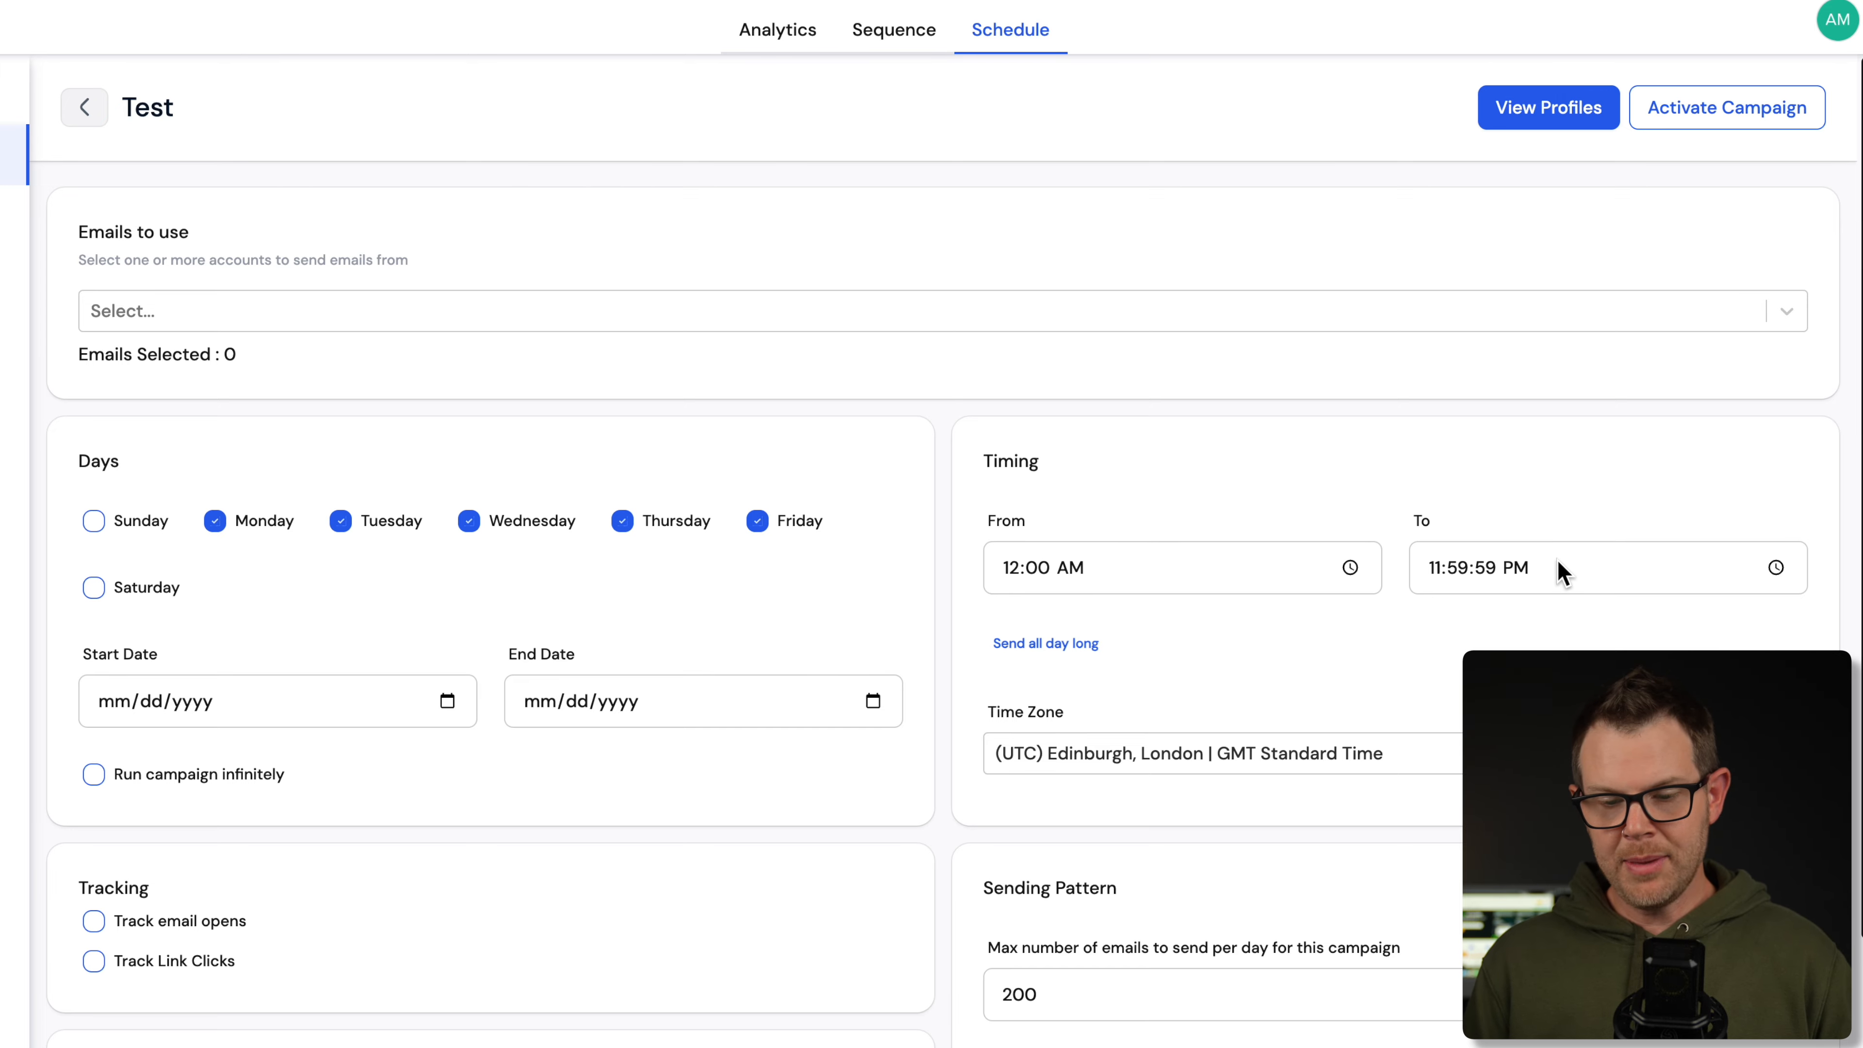
- Look over the schedule and the empty Emails to use list, then return to Analytics
scroll(1111, 759, "down", 3)
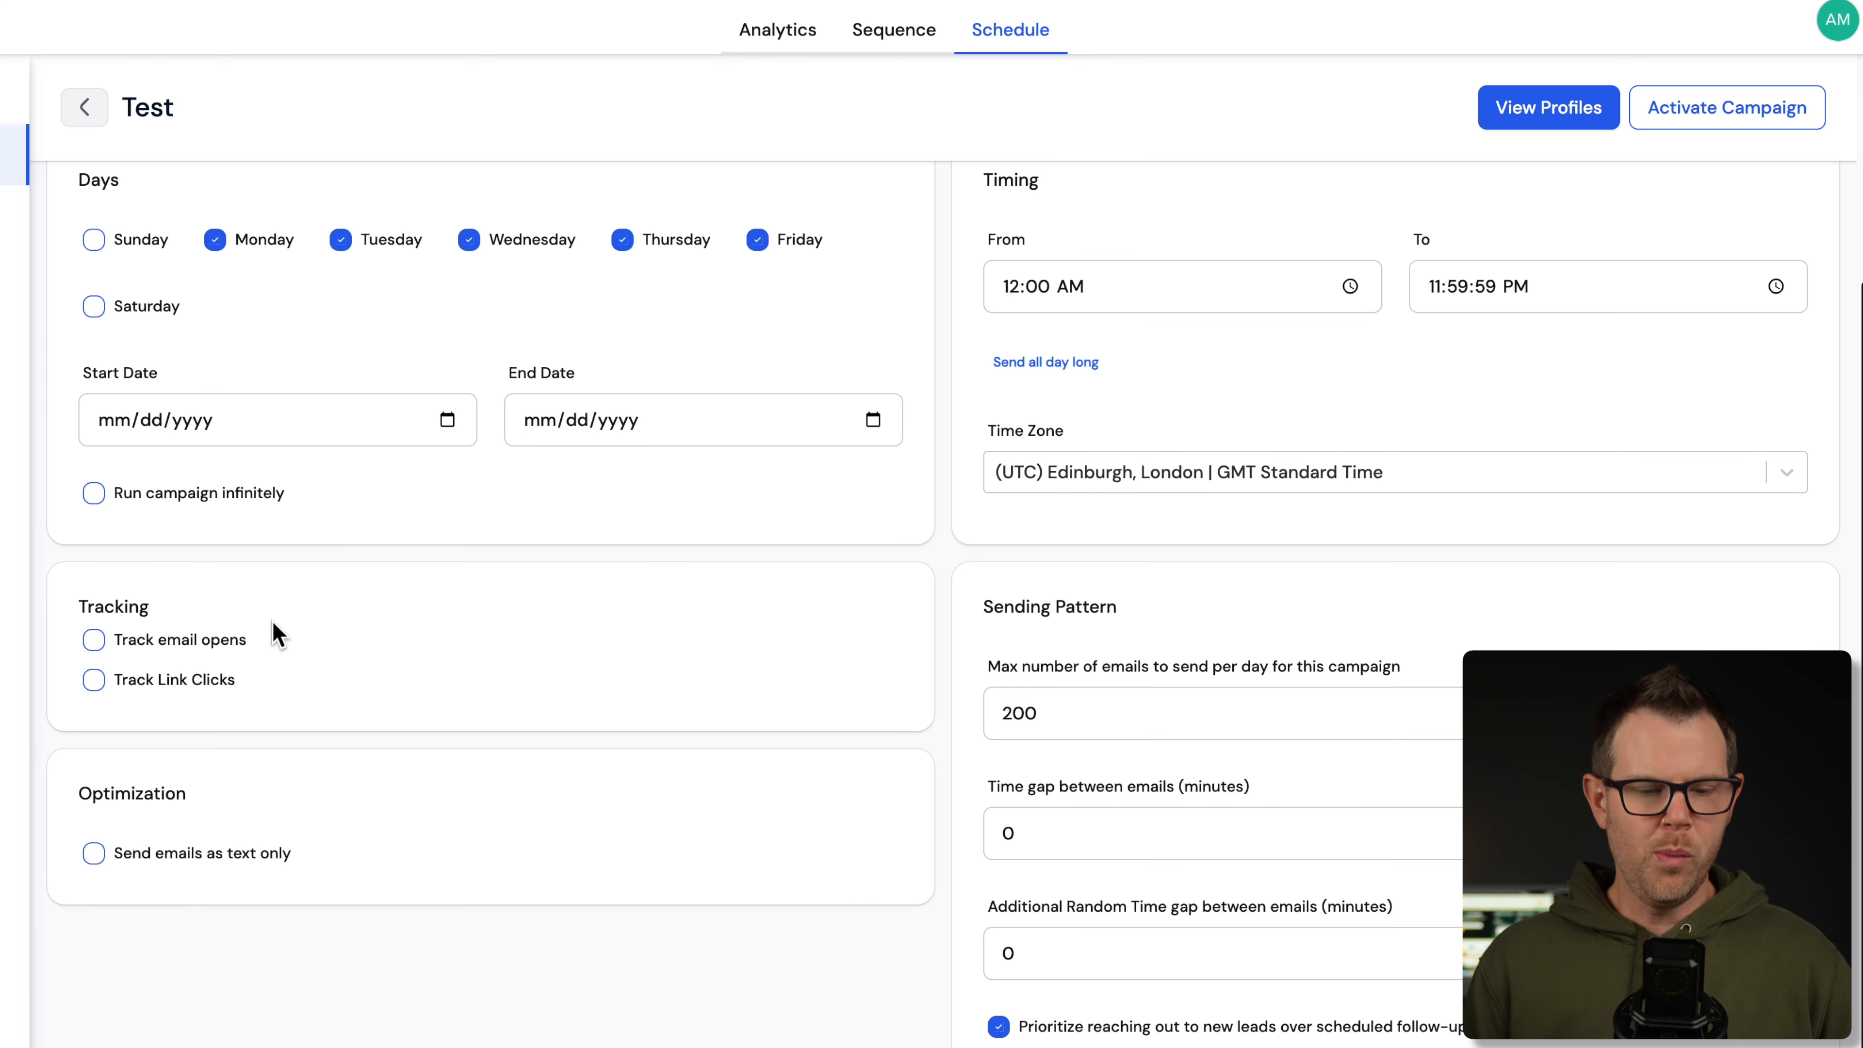
scroll(374, 786, "up", 4)
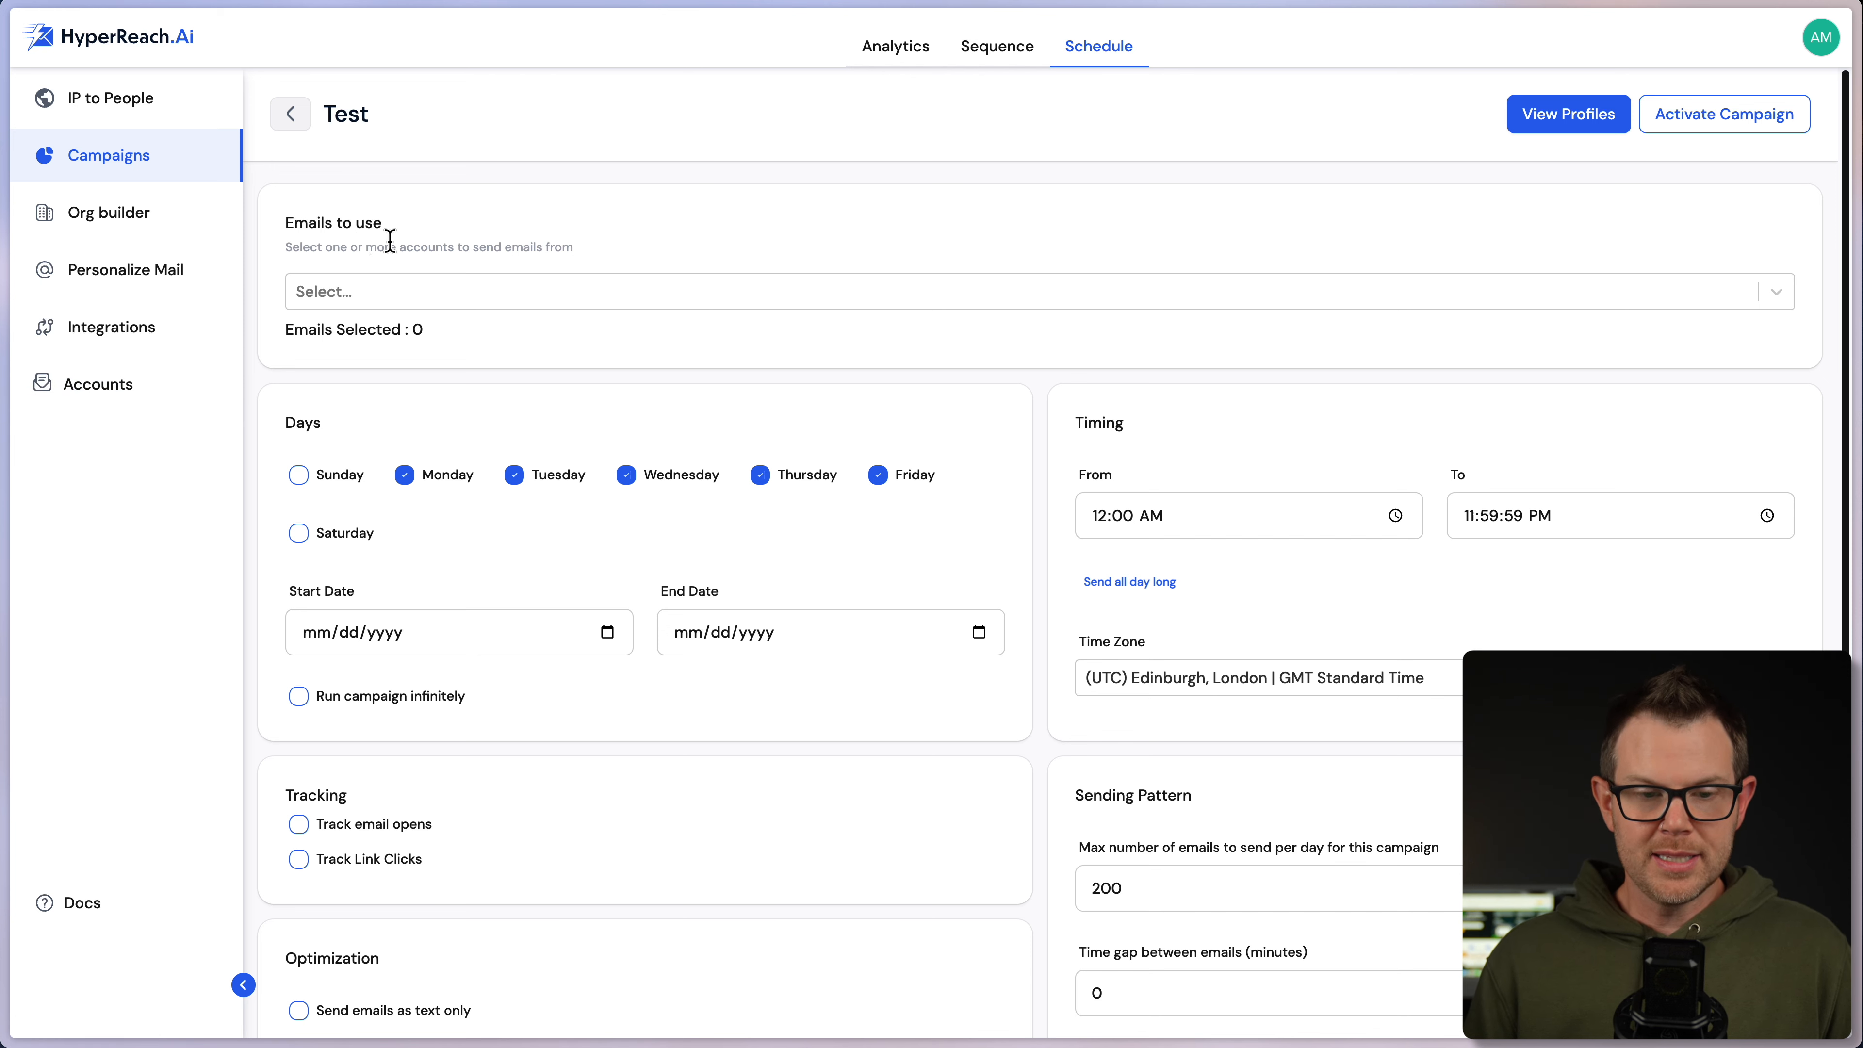
left_click(358, 293)
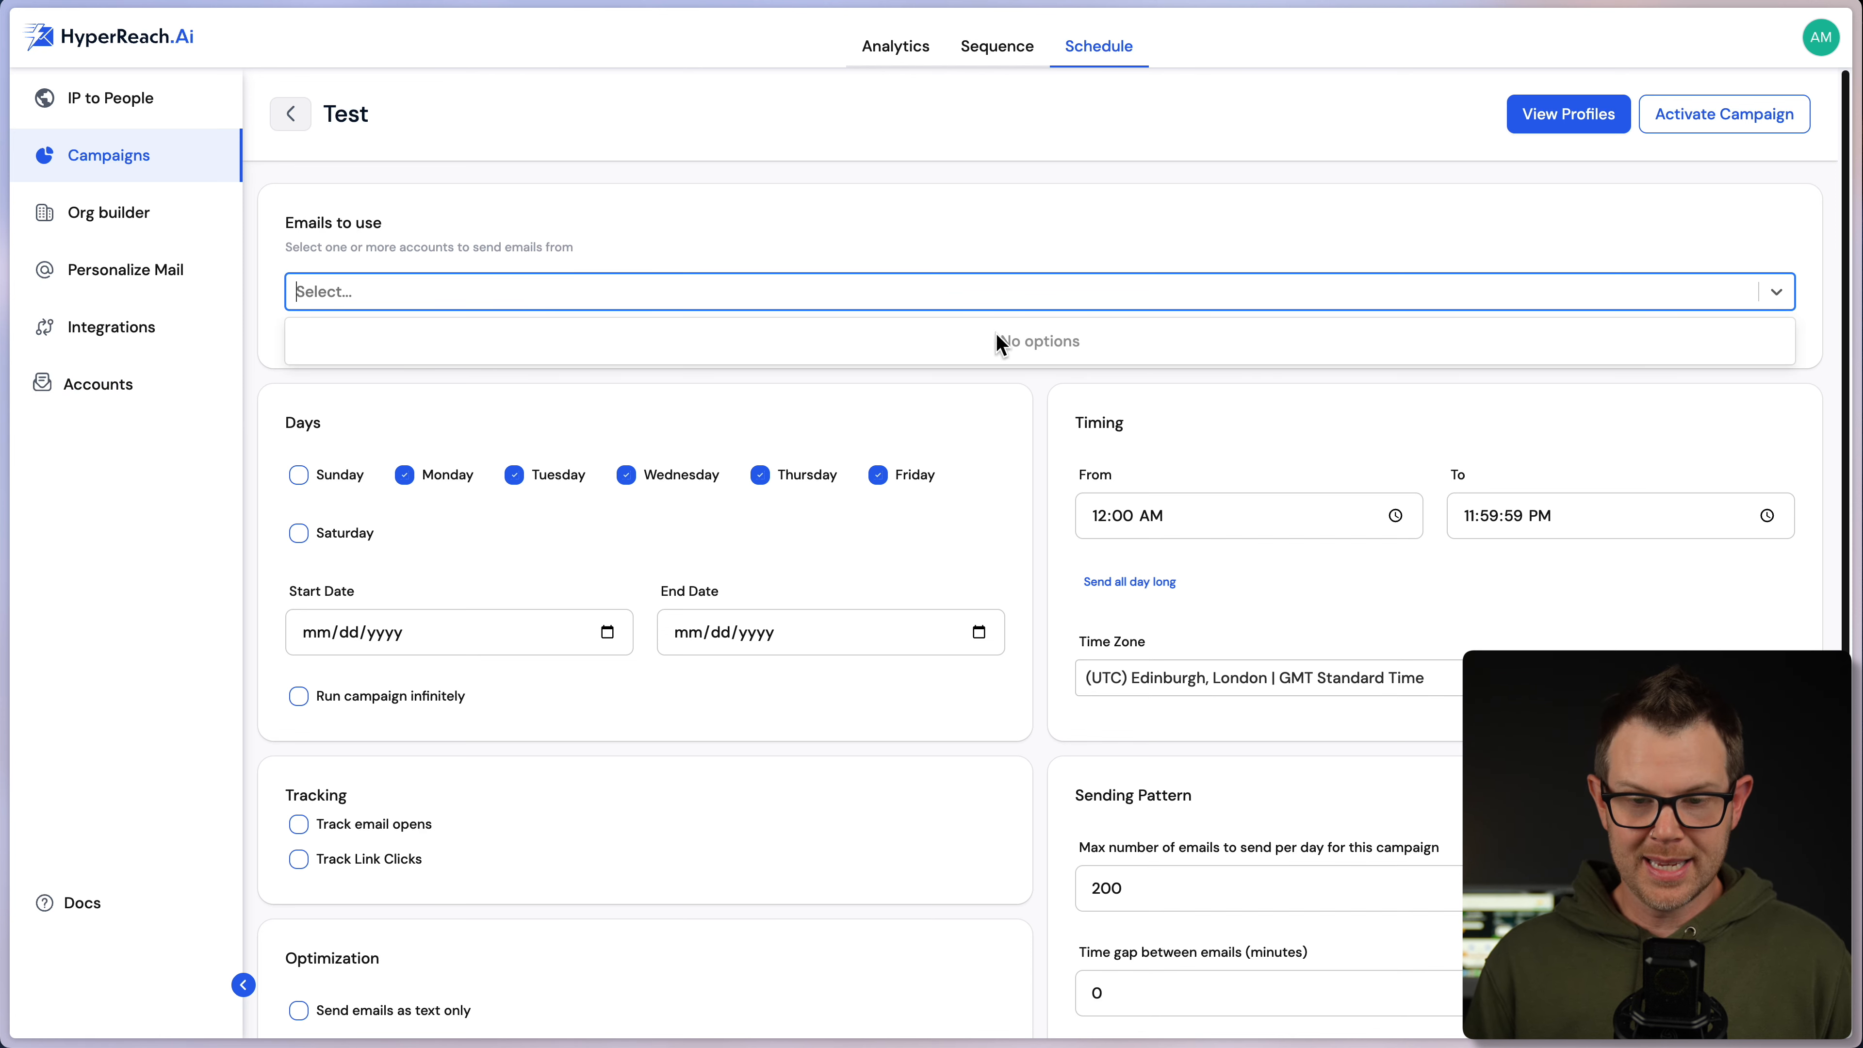
left_click(957, 258)
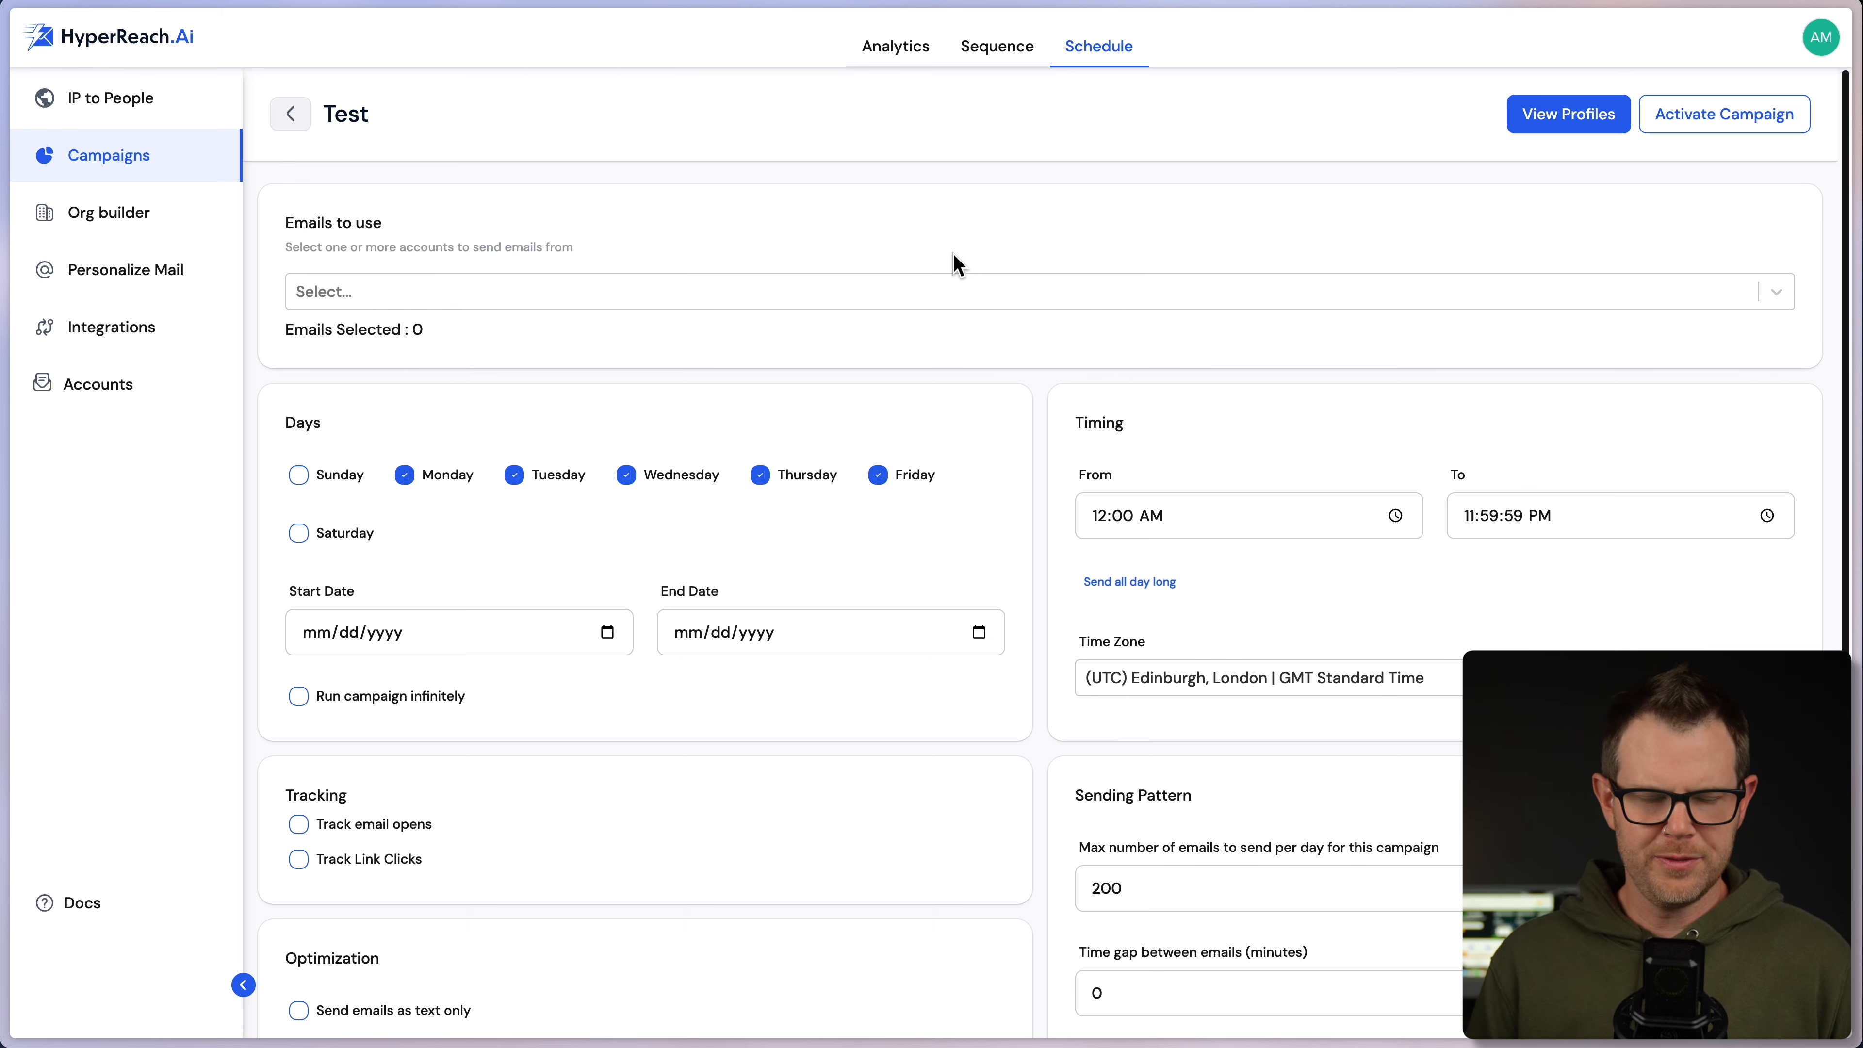
left_click(884, 60)
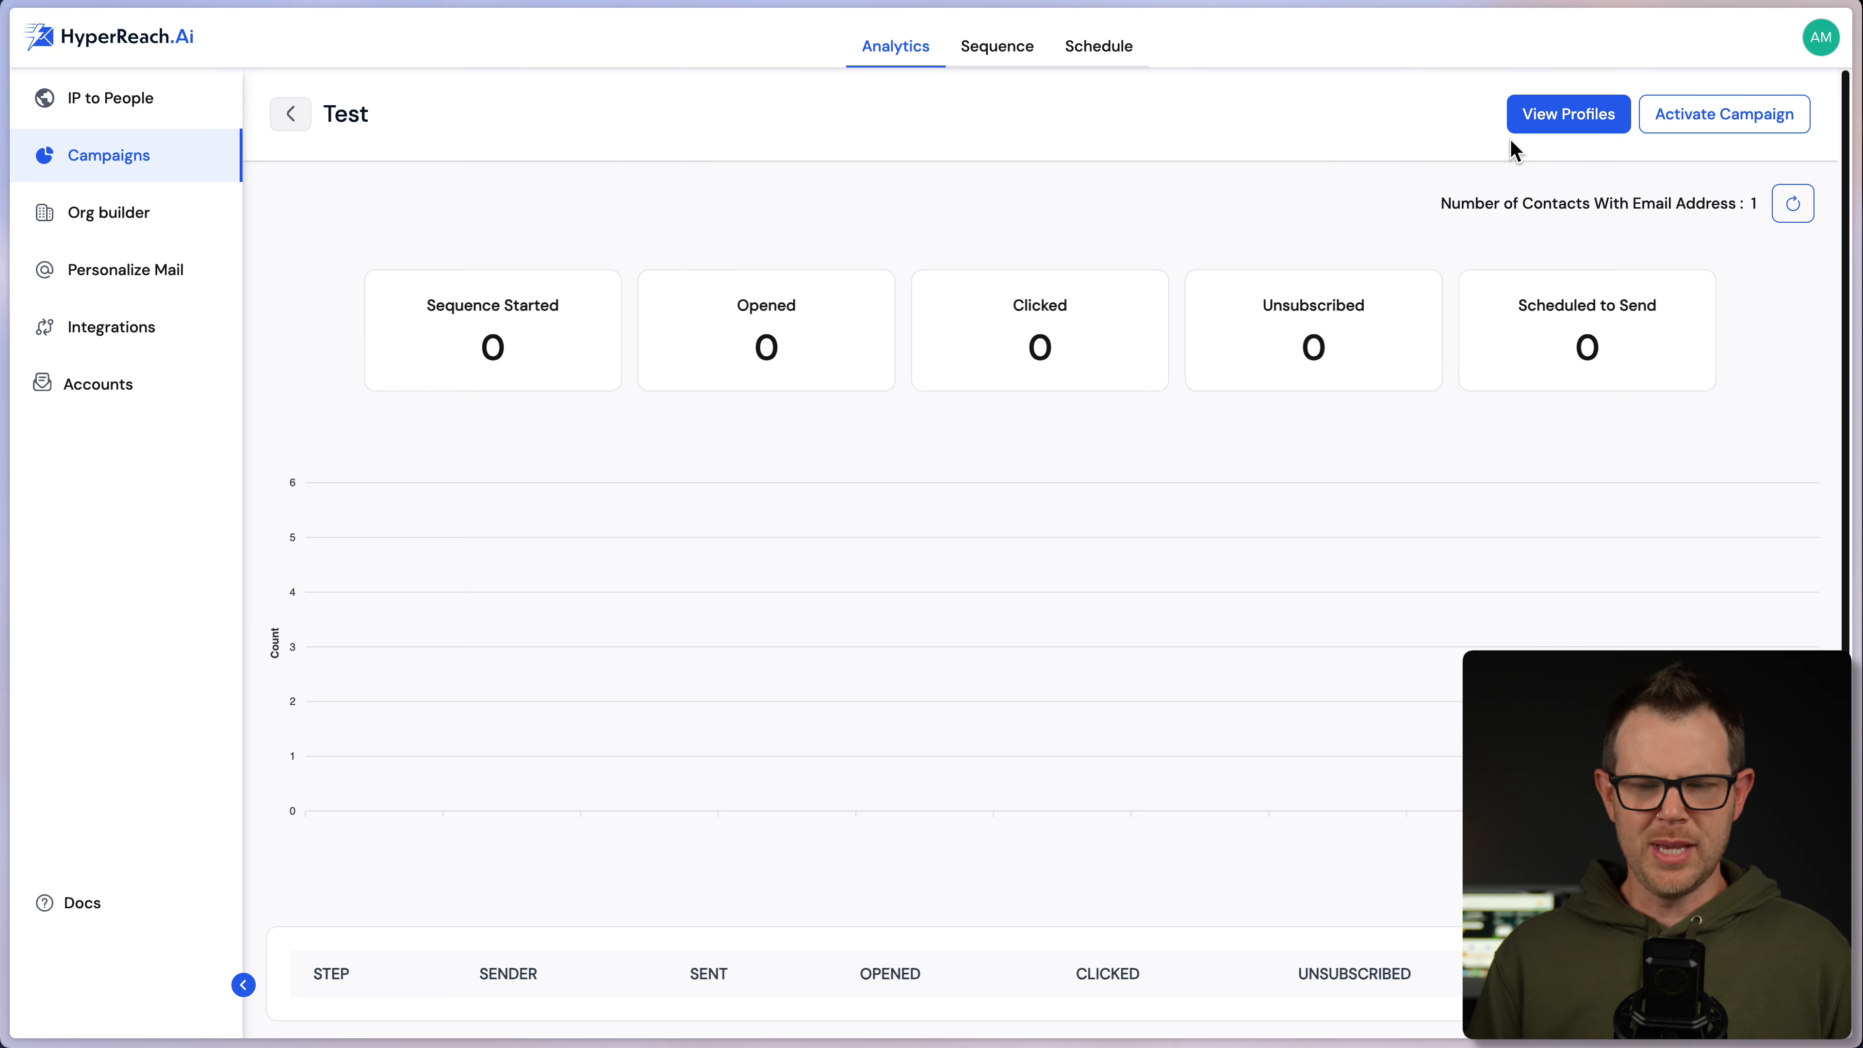
- View the Test campaign's profiles and expand the second prospect's full personalized email
left_click(1563, 127)
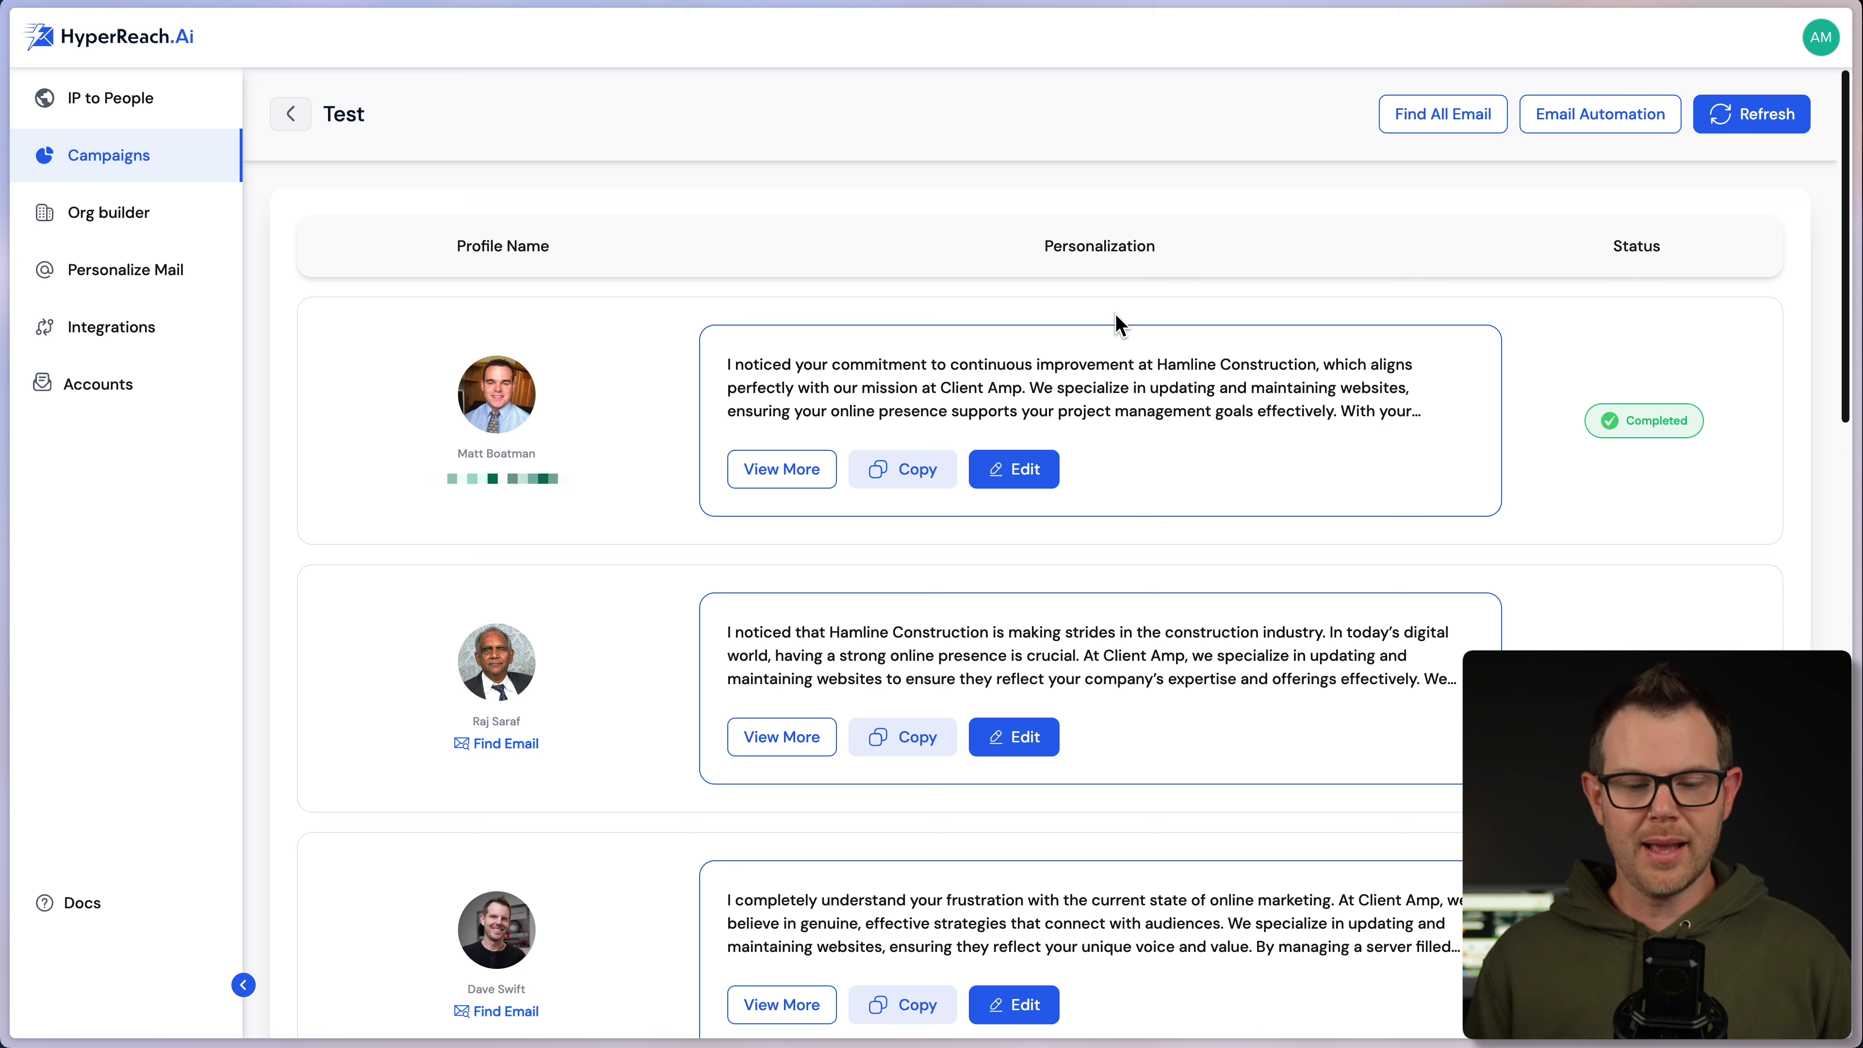
left_click(799, 750)
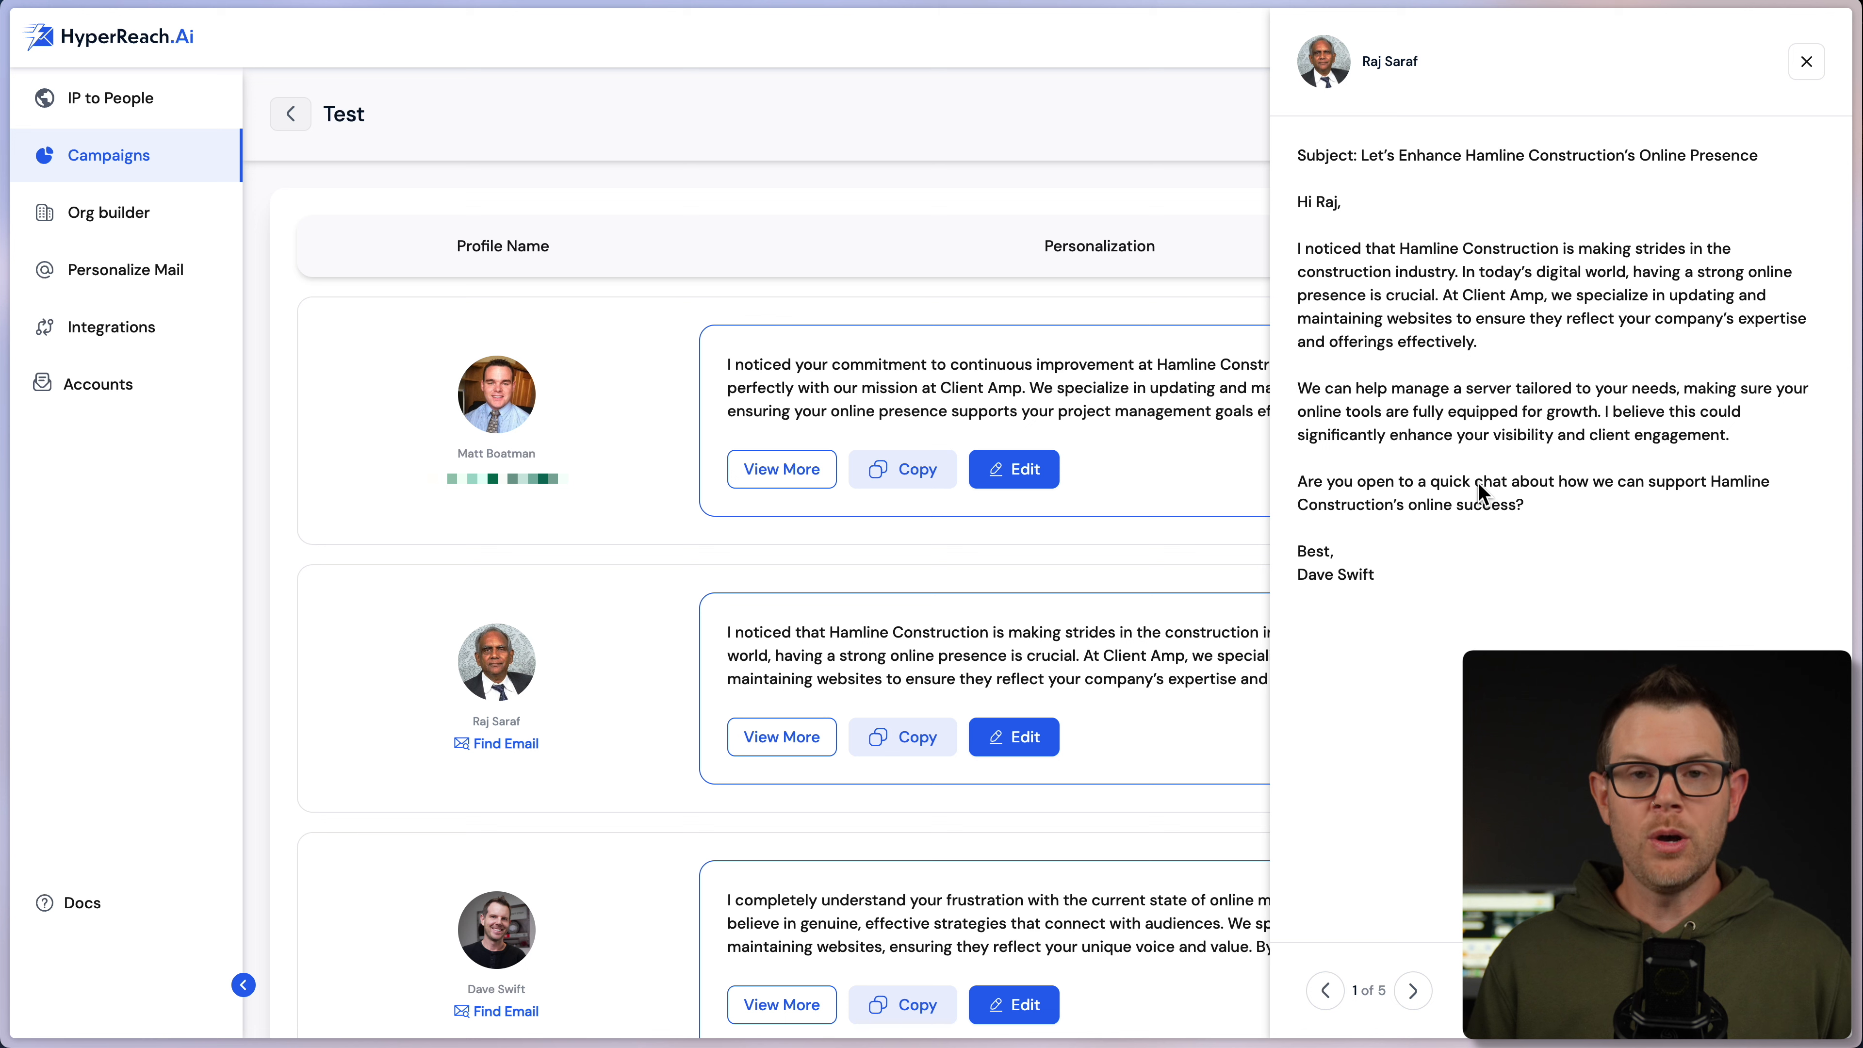
- Show email variant 3 of 5 and open it for editing
left_click(1413, 992)
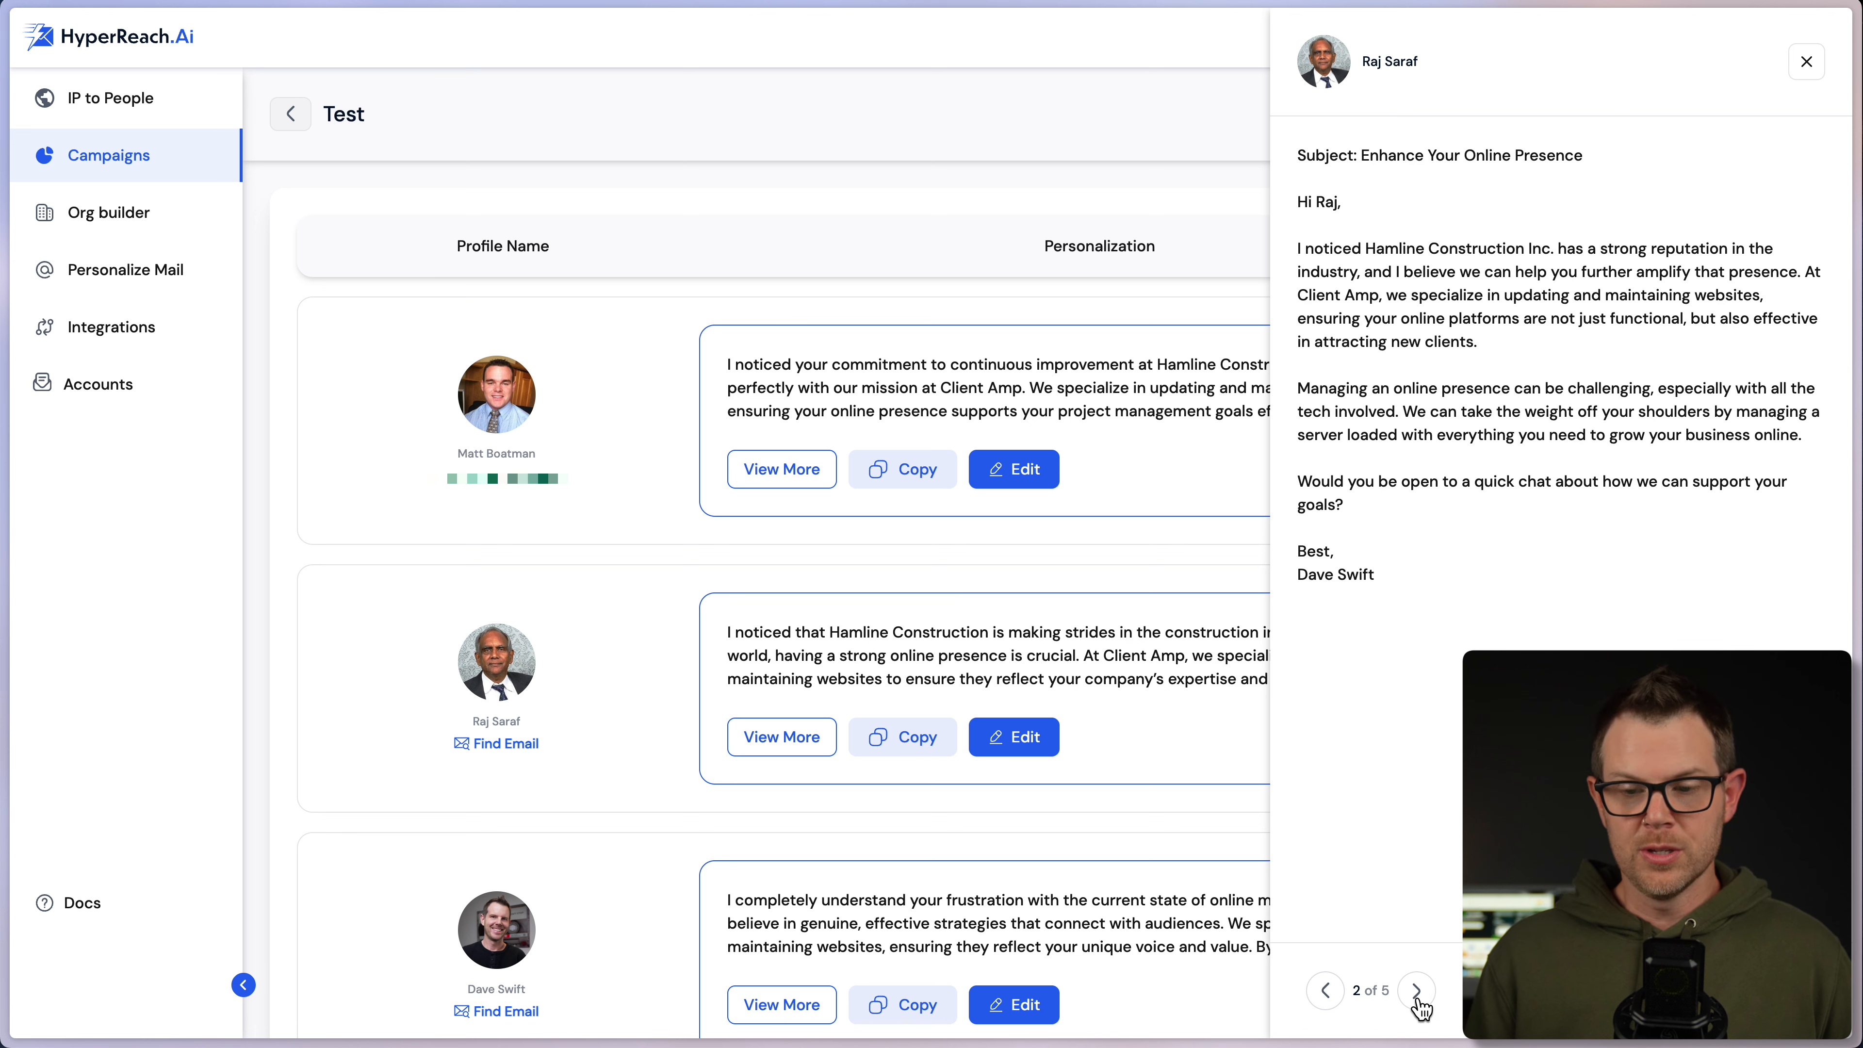
left_click(1427, 995)
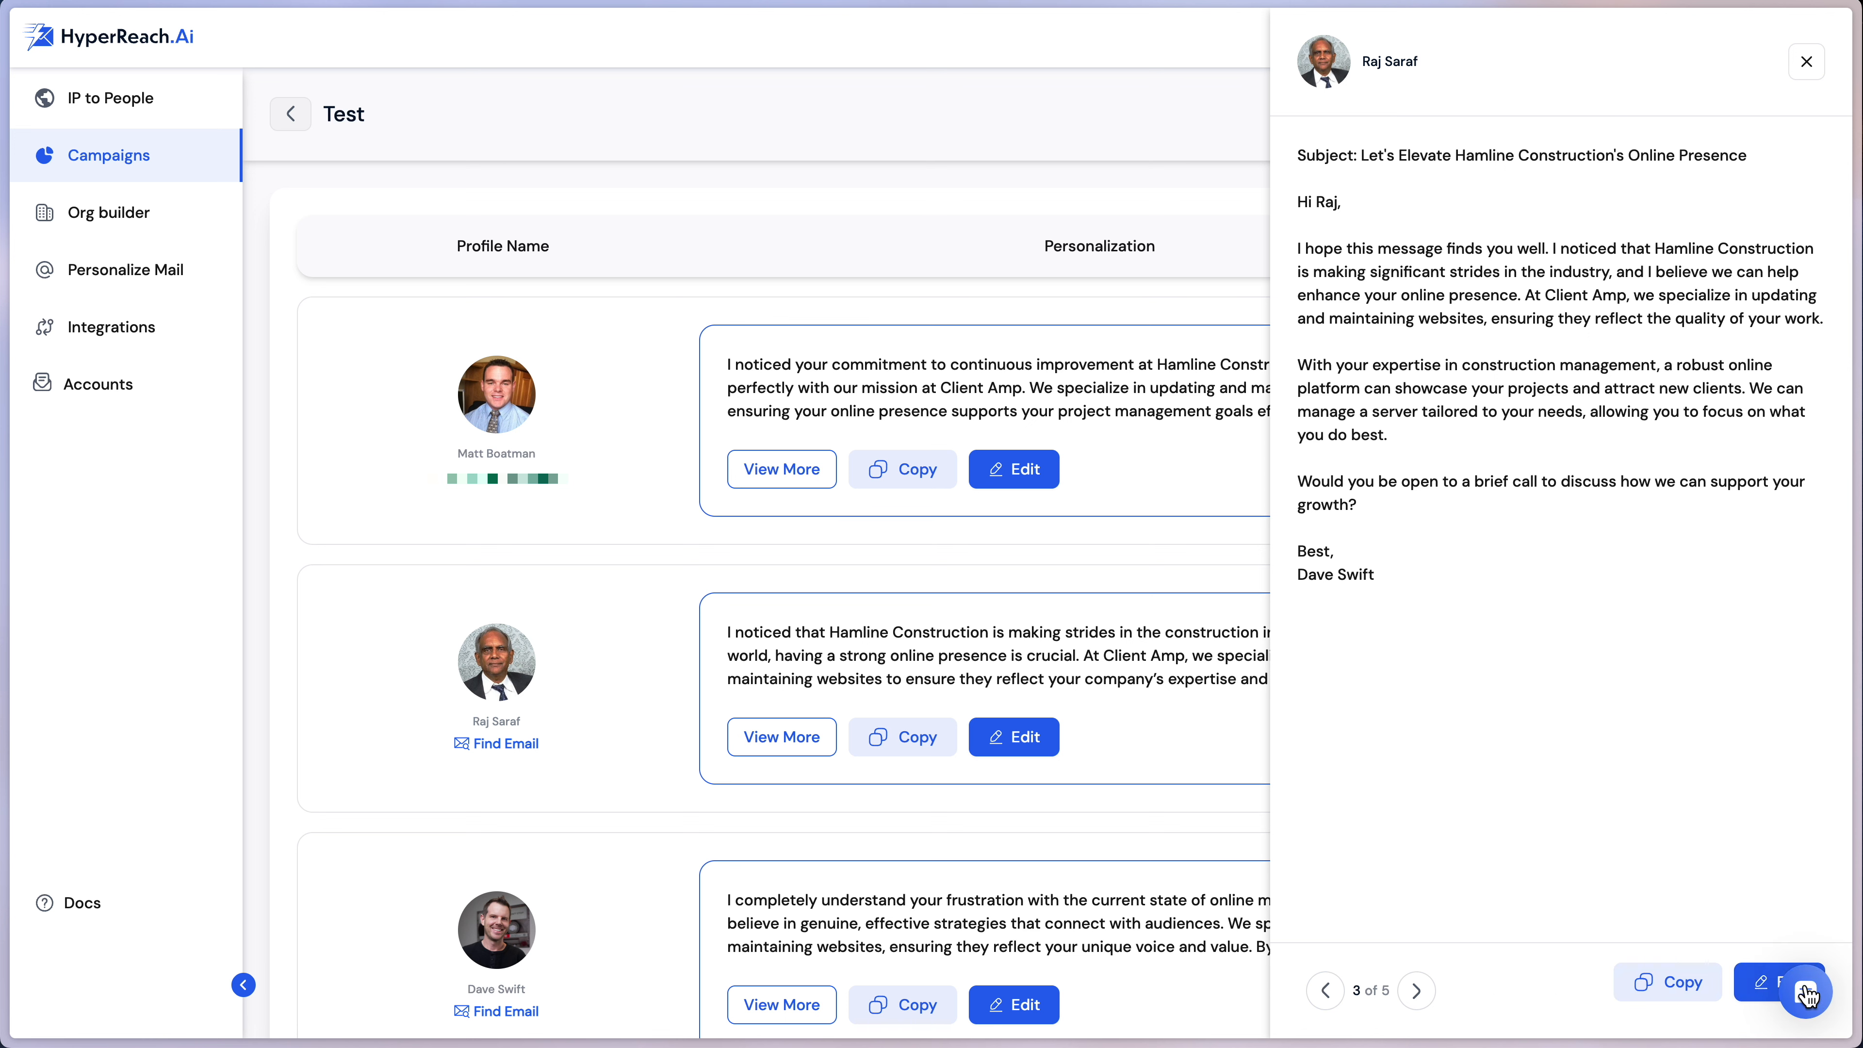
left_click(1767, 990)
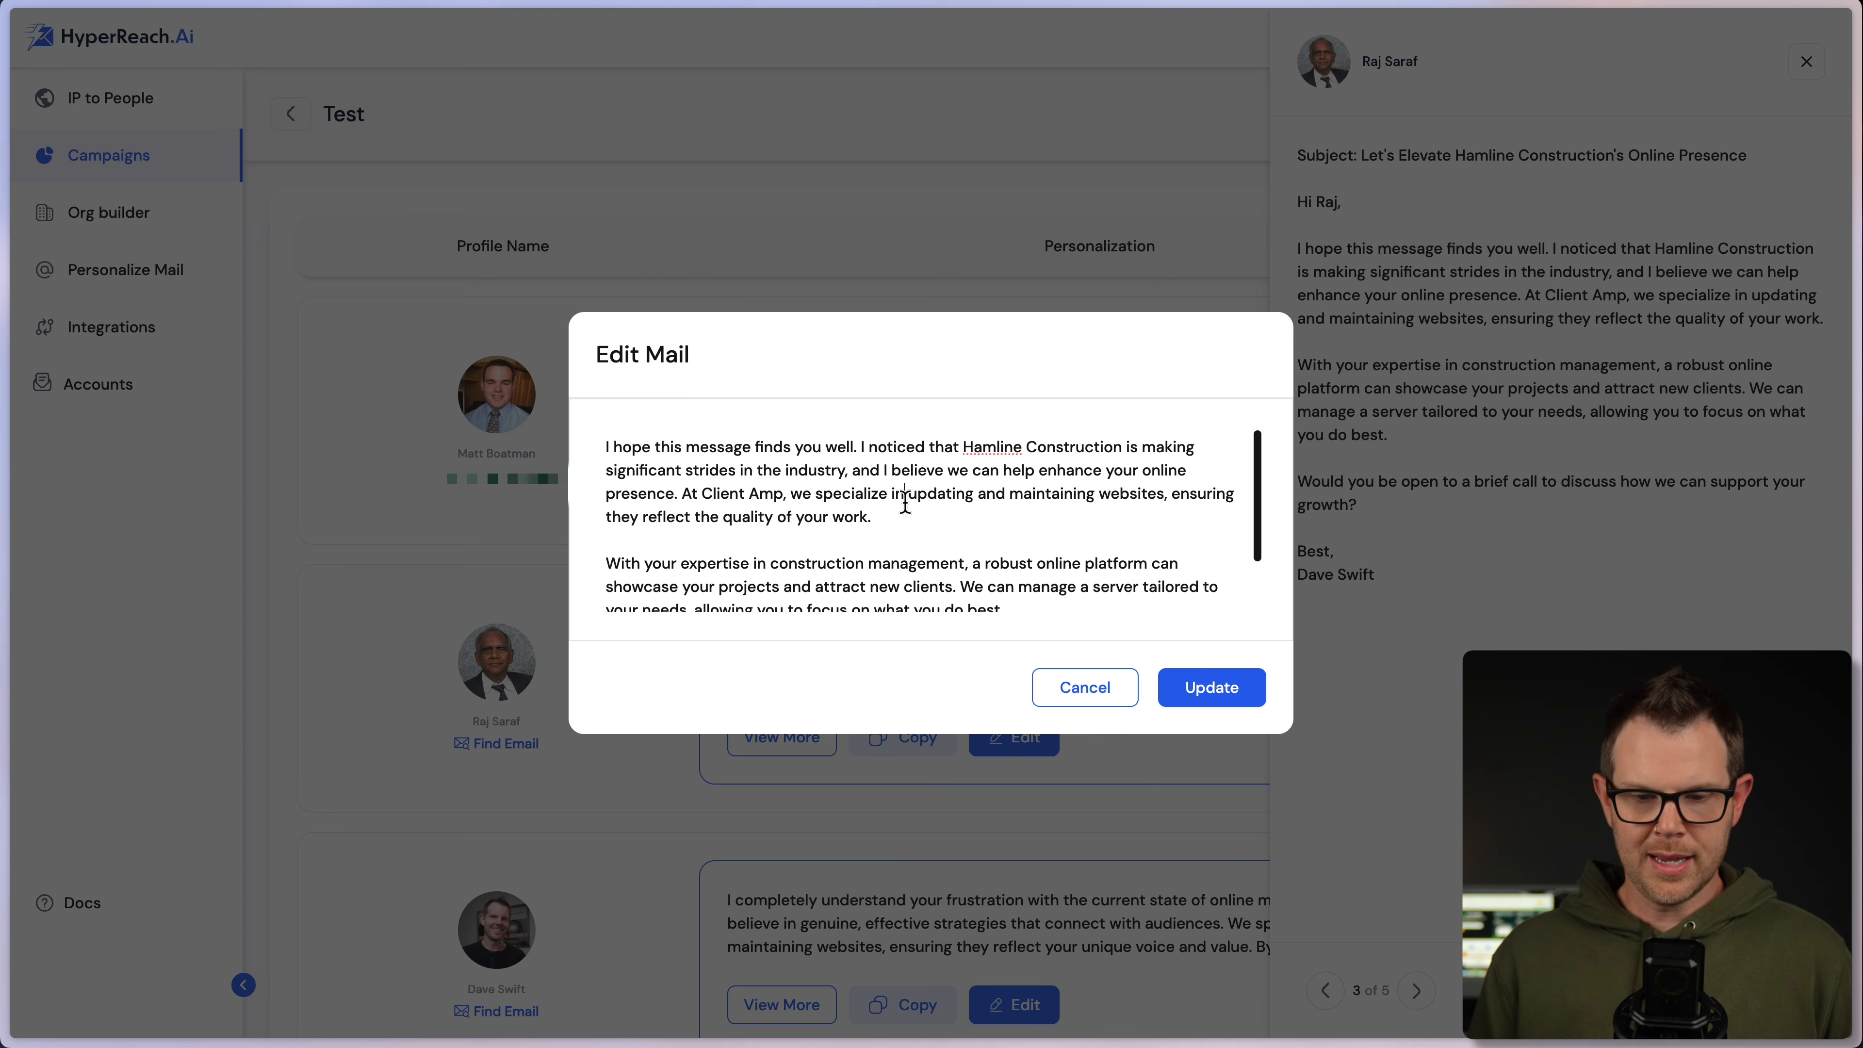
- Type stray text, cancel the edits, copy the email, and go to Personalize Mail
left_click(879, 495)
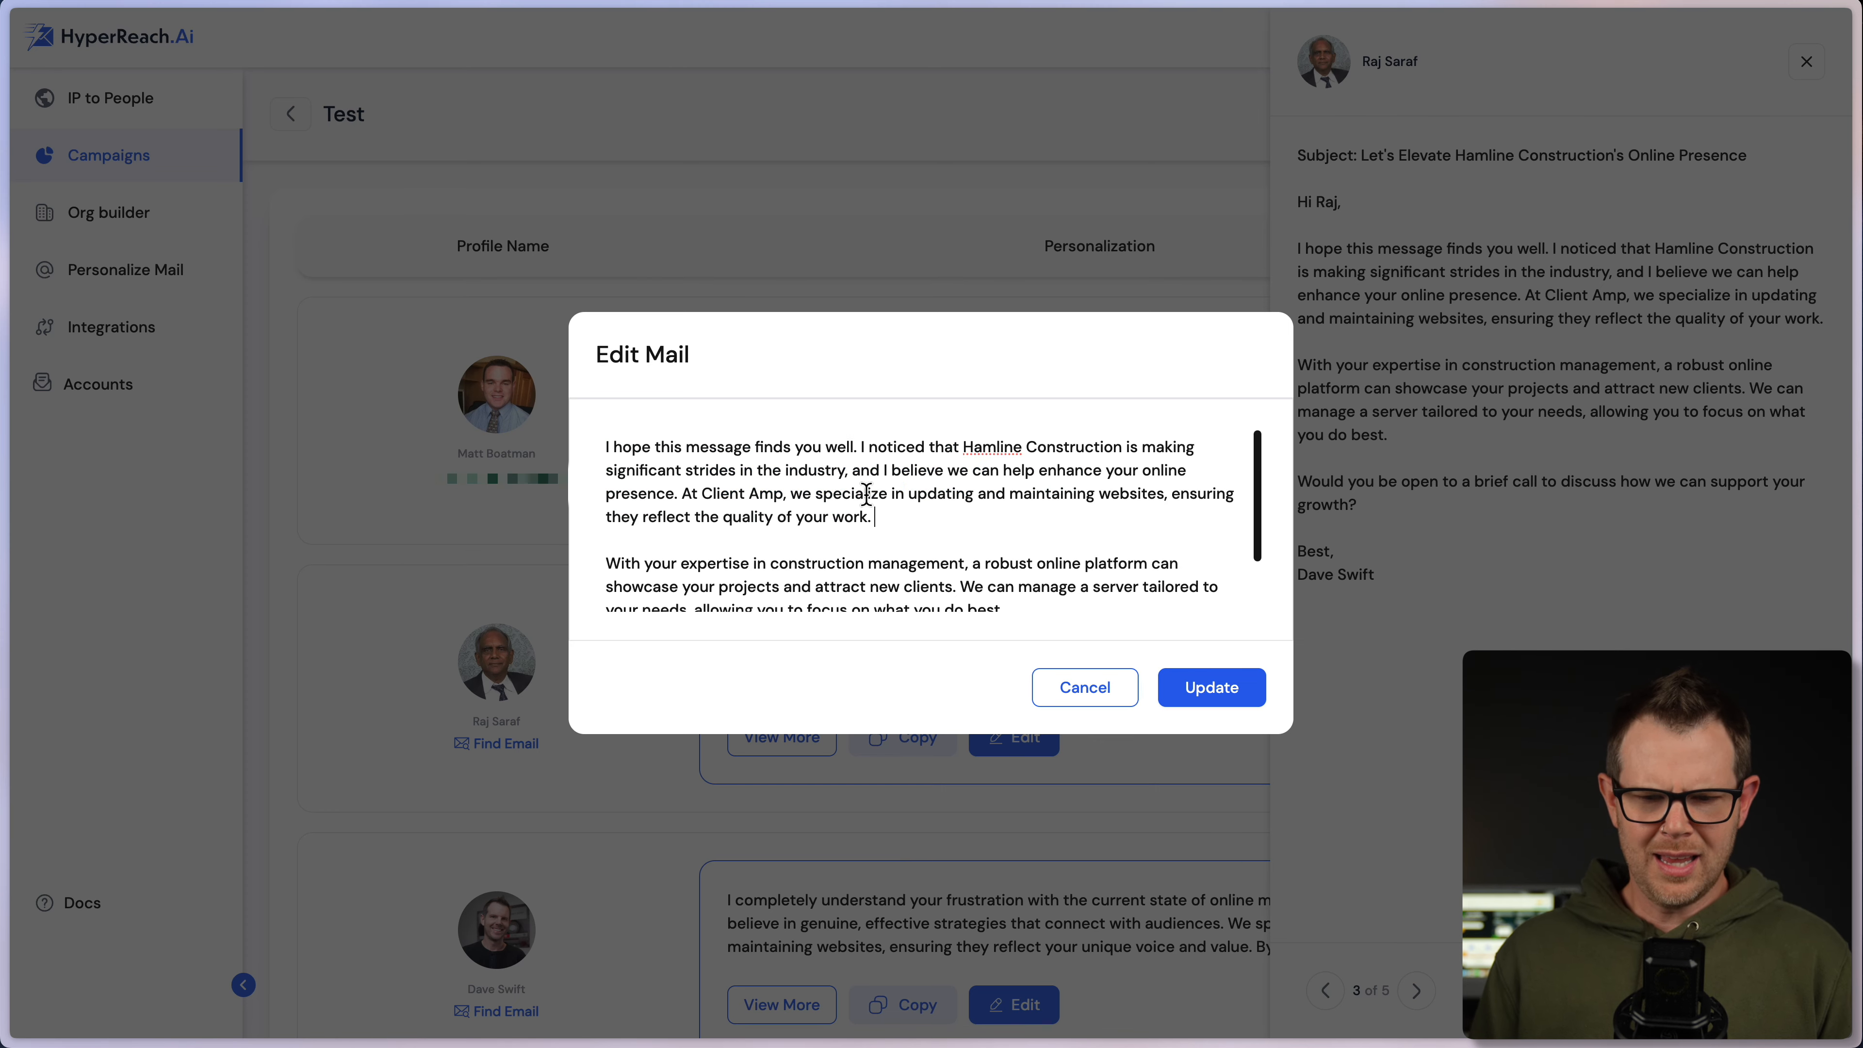
left_click(834, 492)
type("sdafsadfasf")
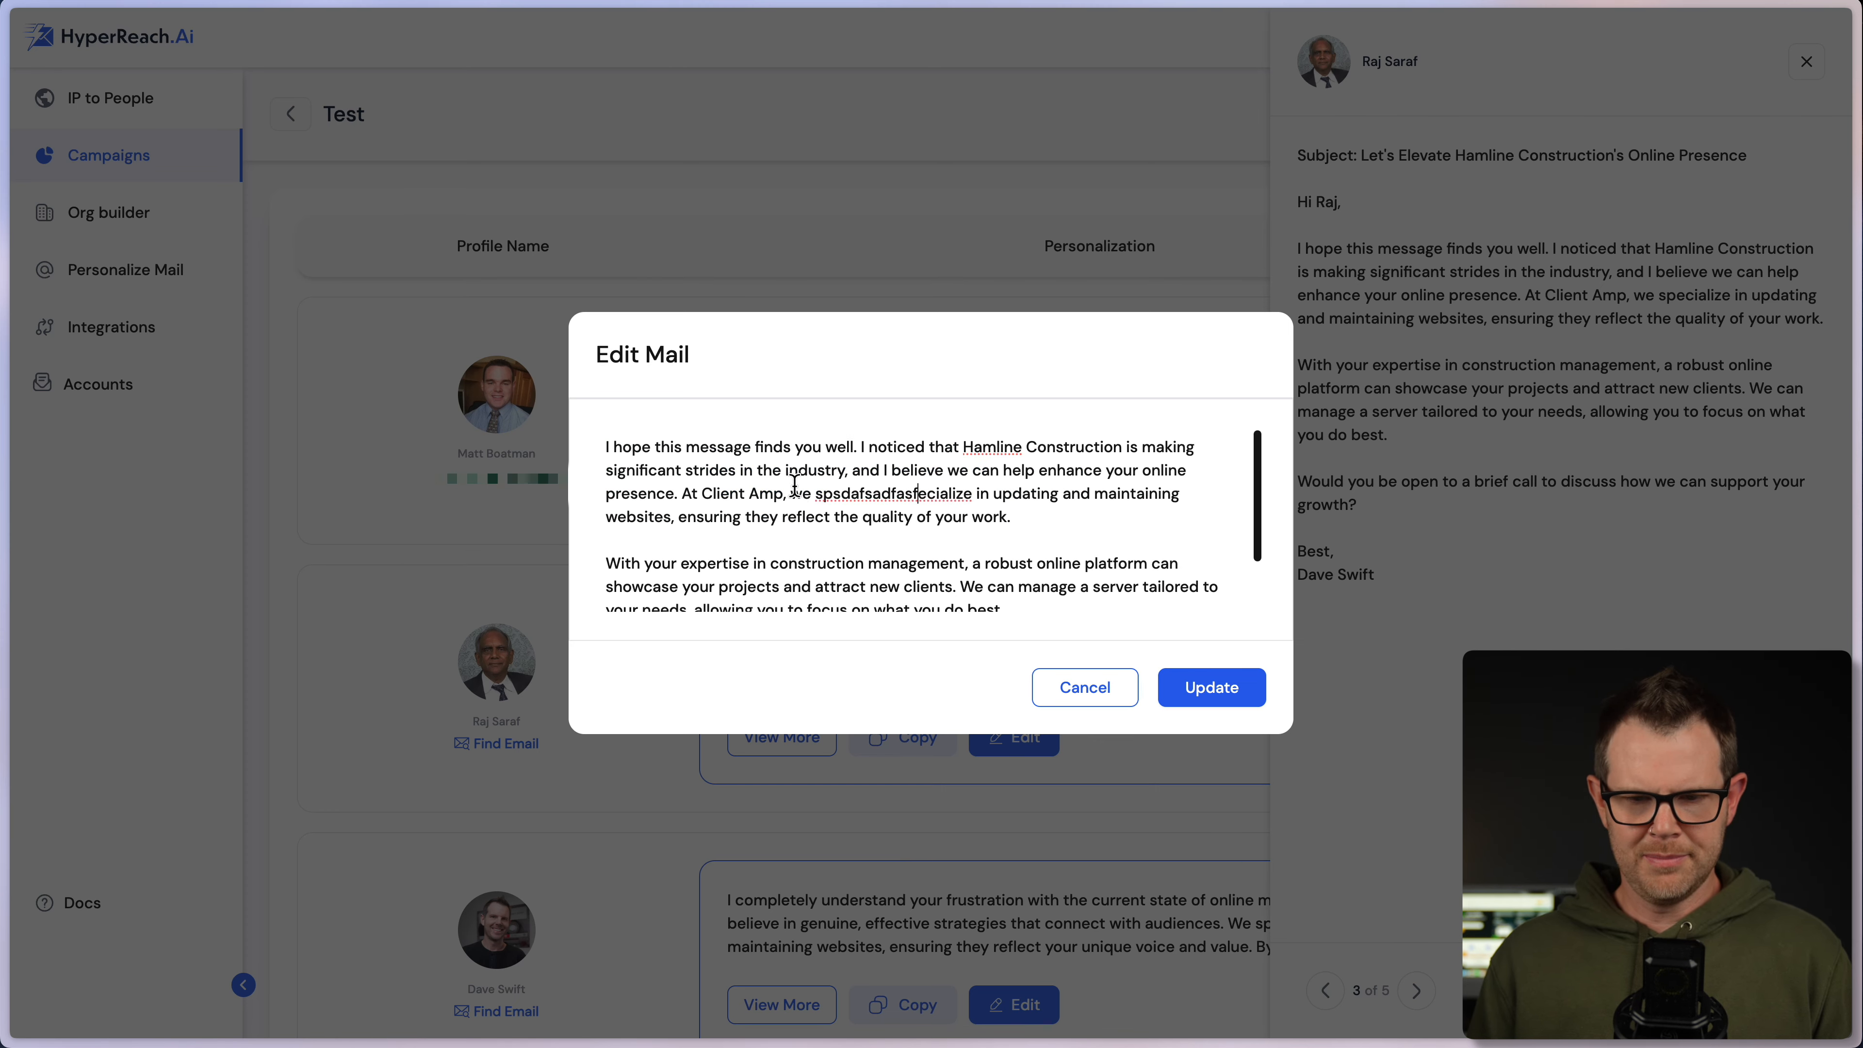
left_click_drag(825, 516, 911, 613)
left_click(889, 517)
left_click(1082, 689)
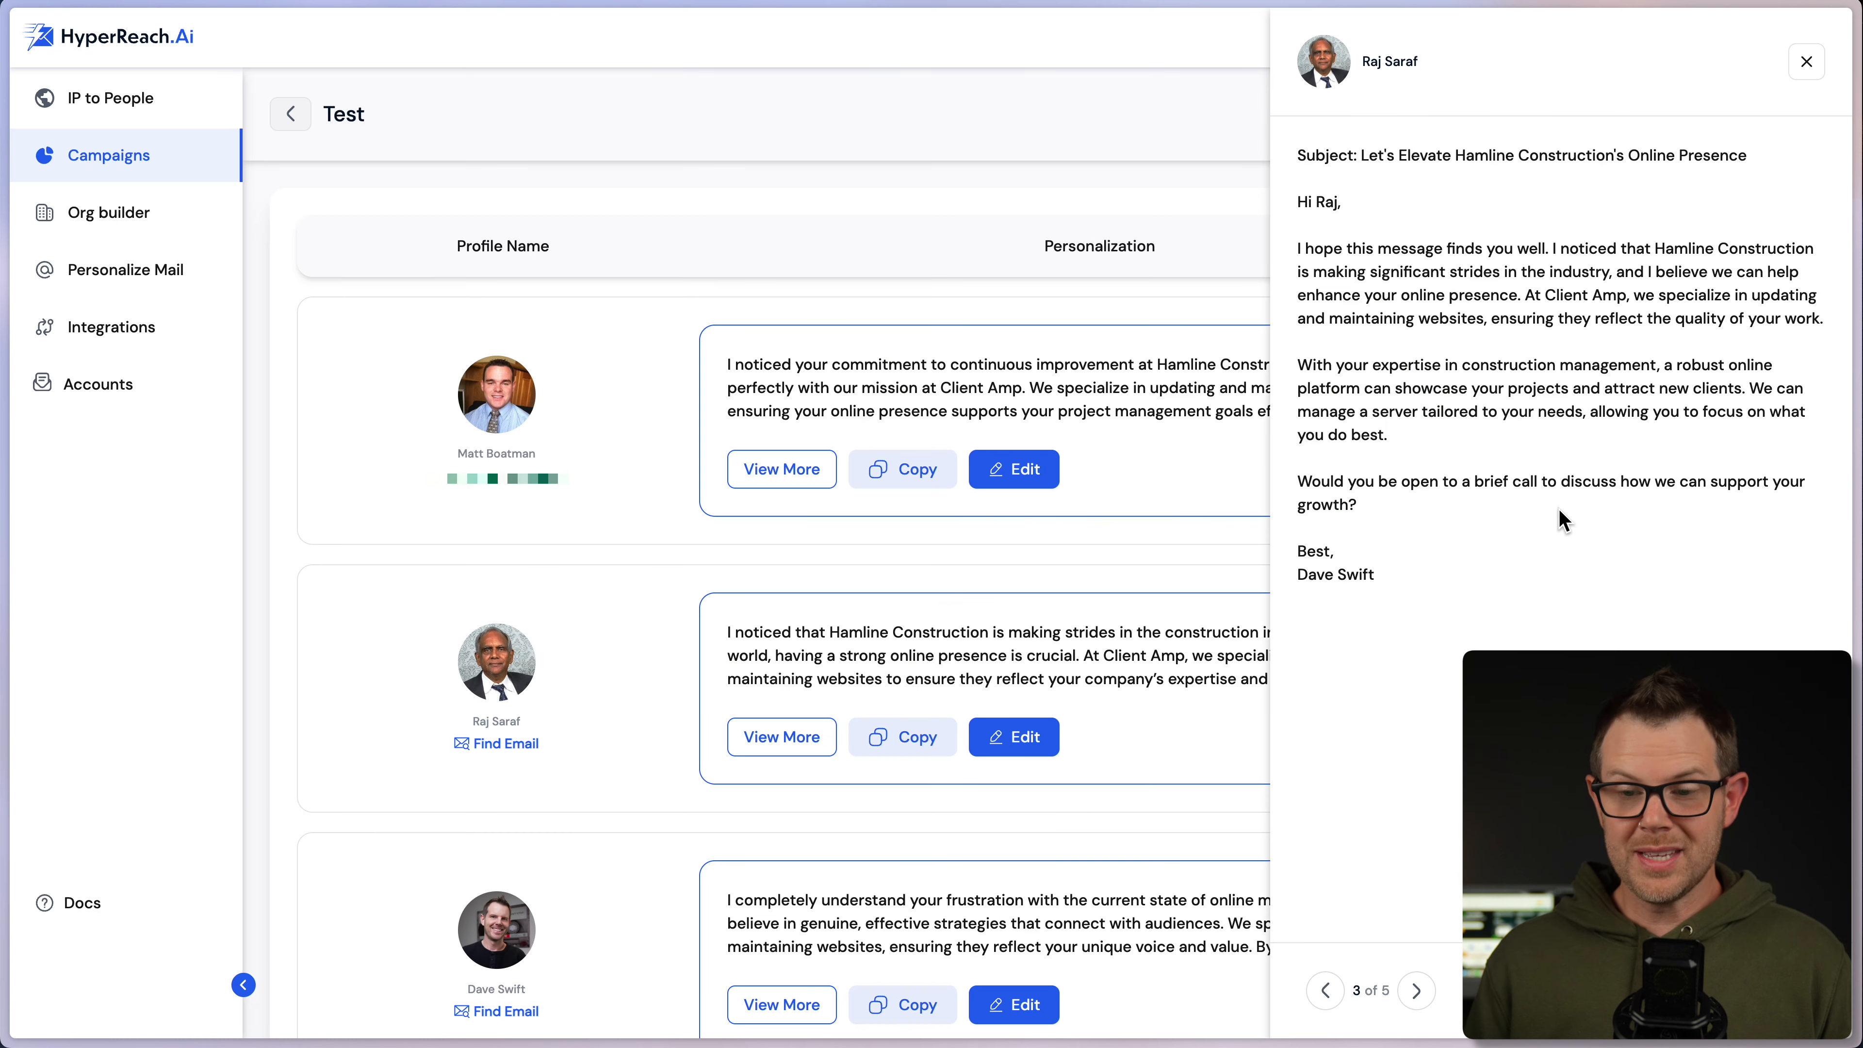
left_click(1668, 991)
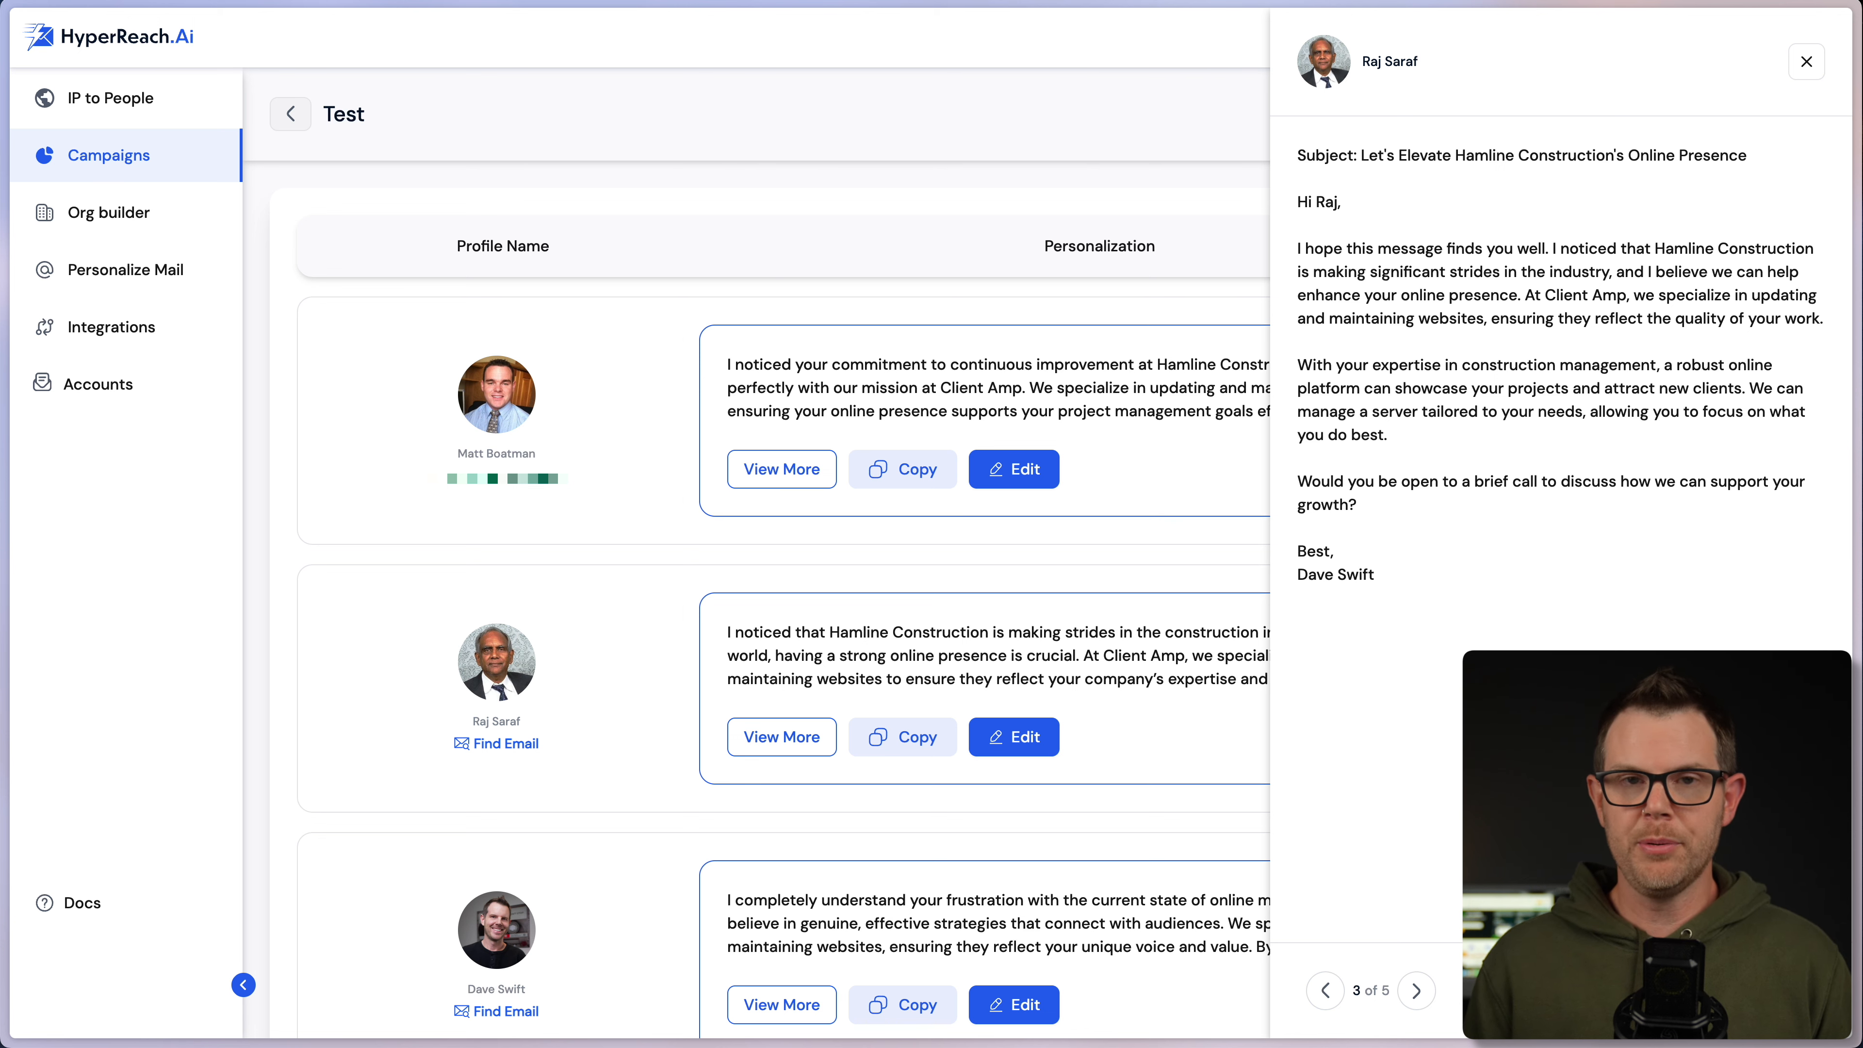
left_click(31, 290)
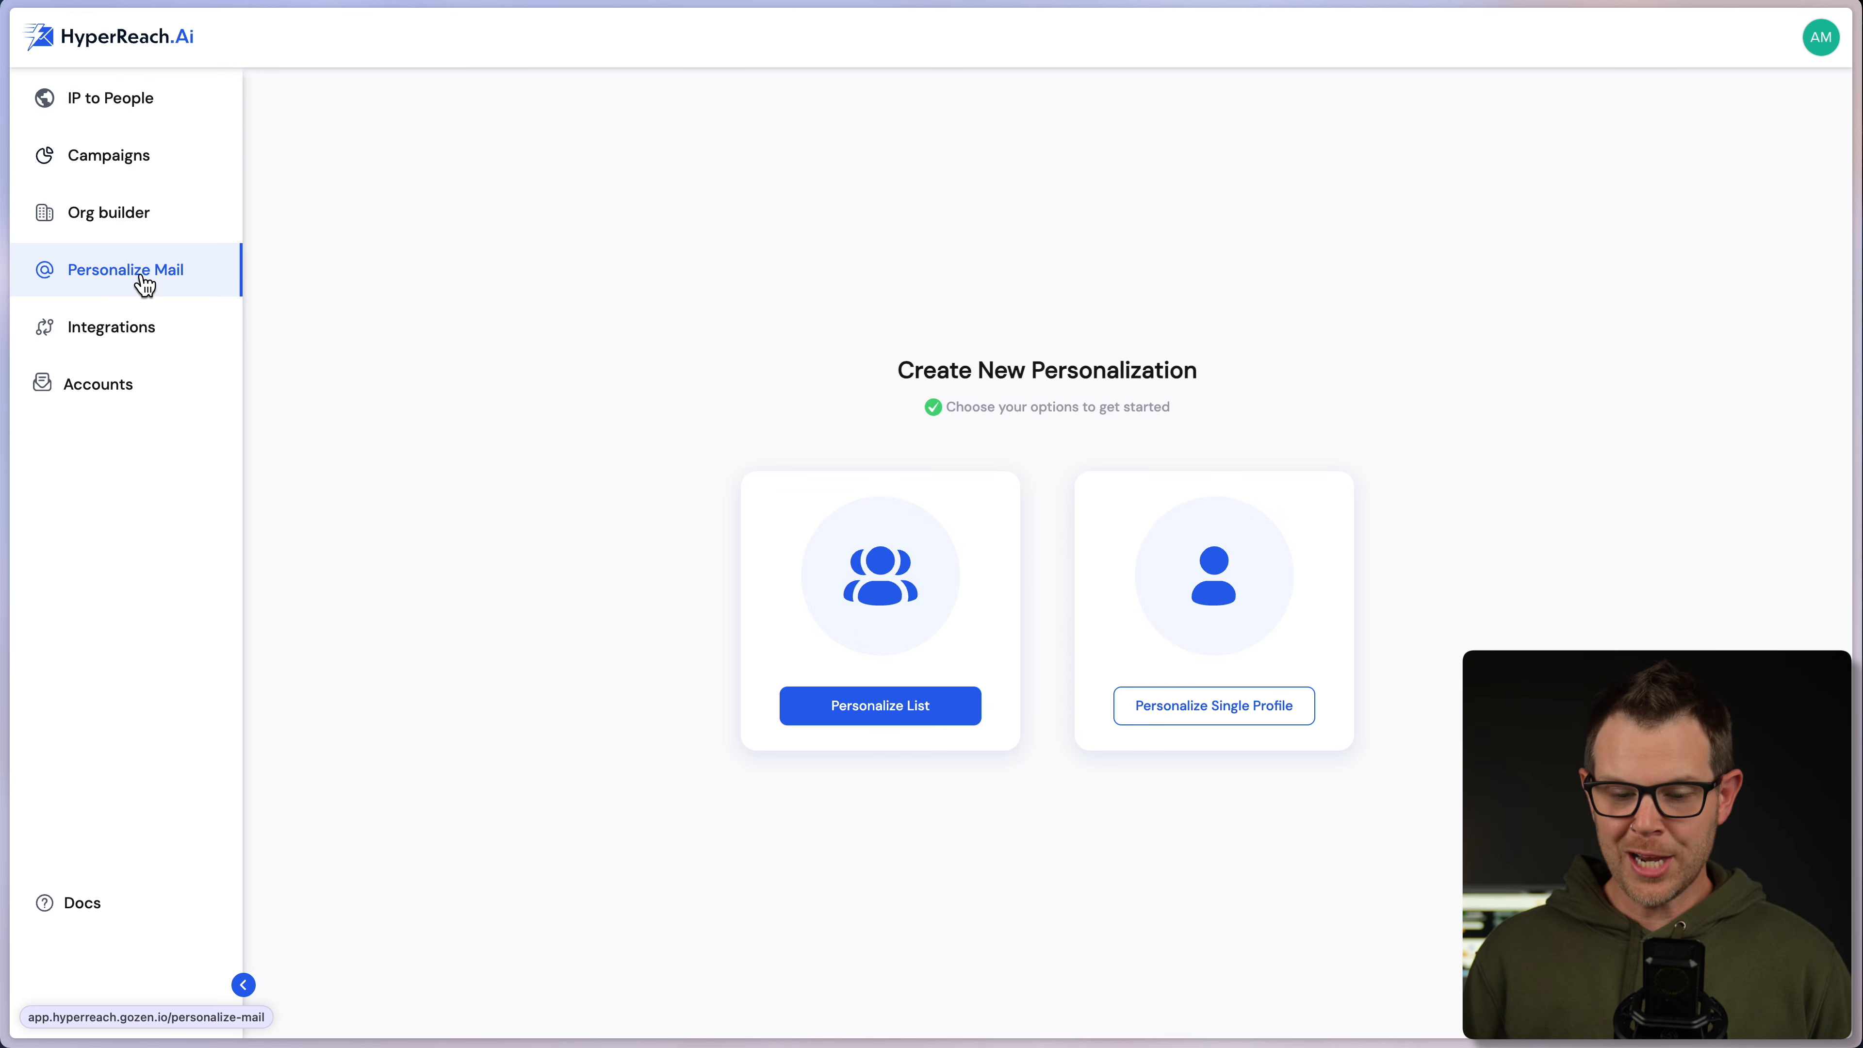
left_click(873, 706)
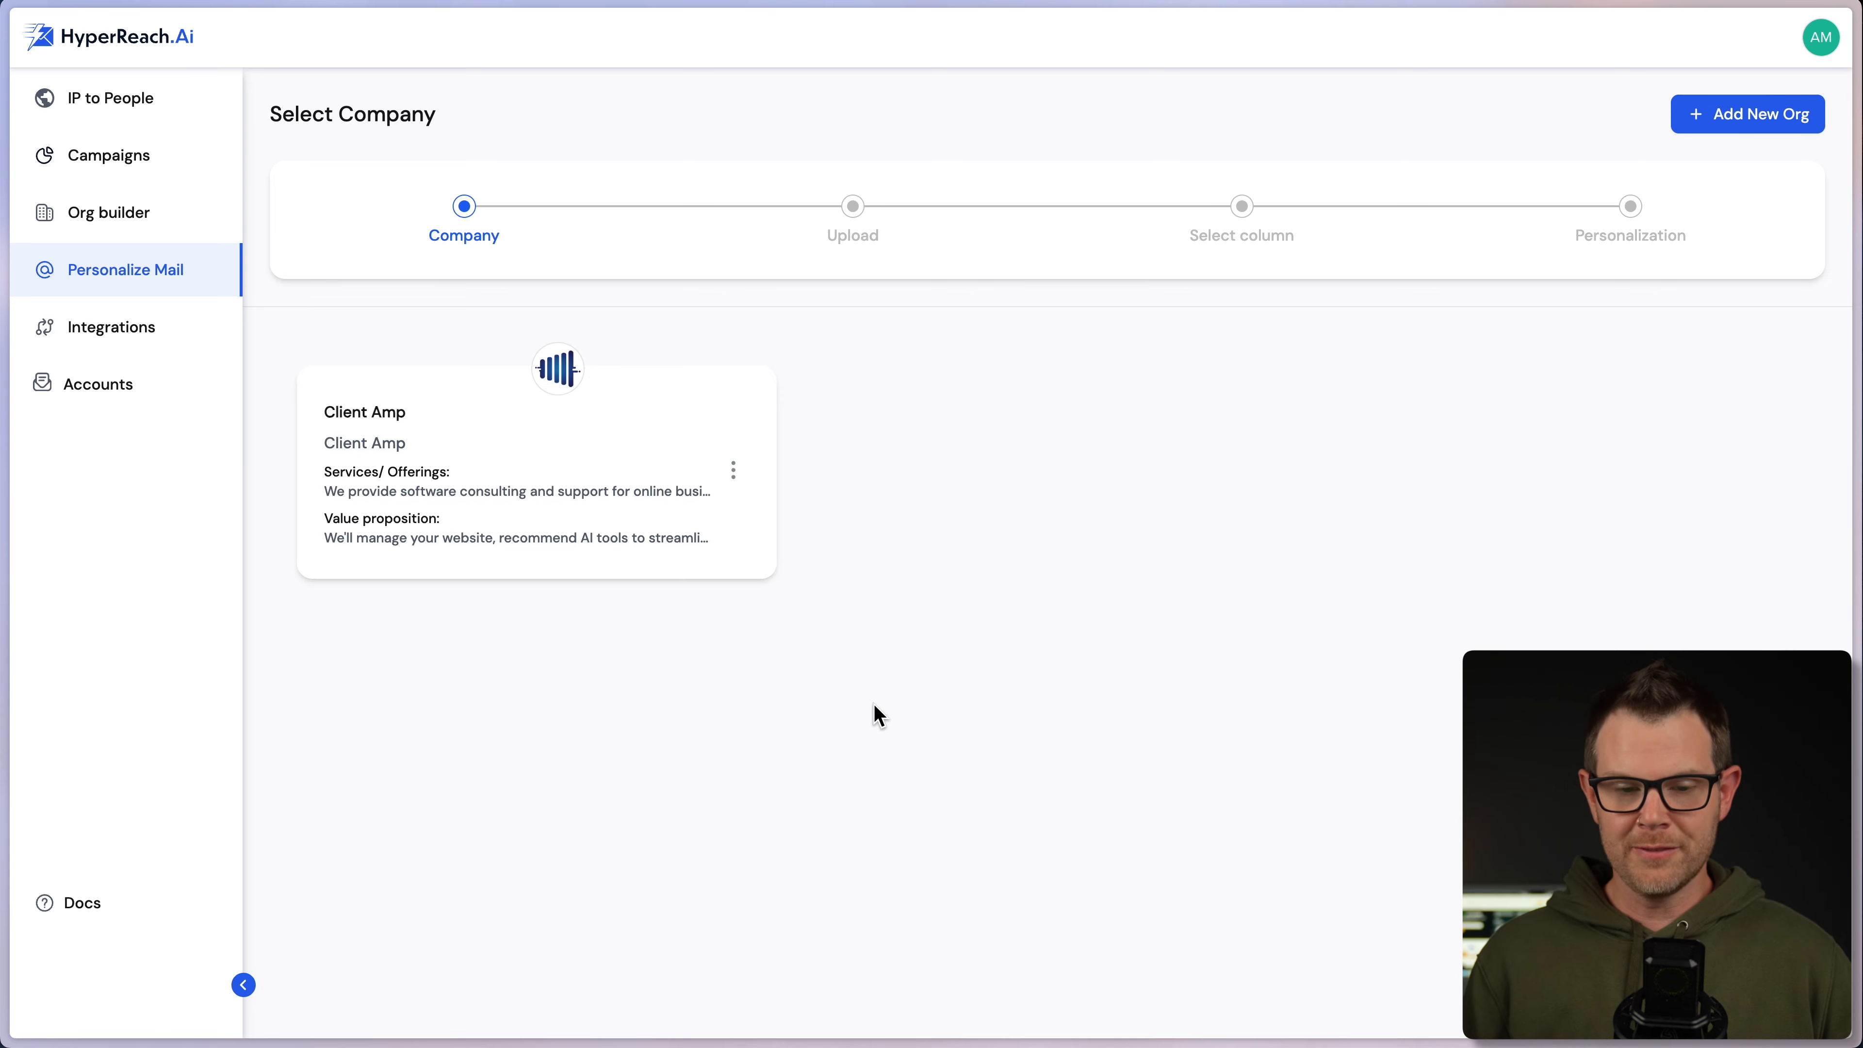
left_click(605, 450)
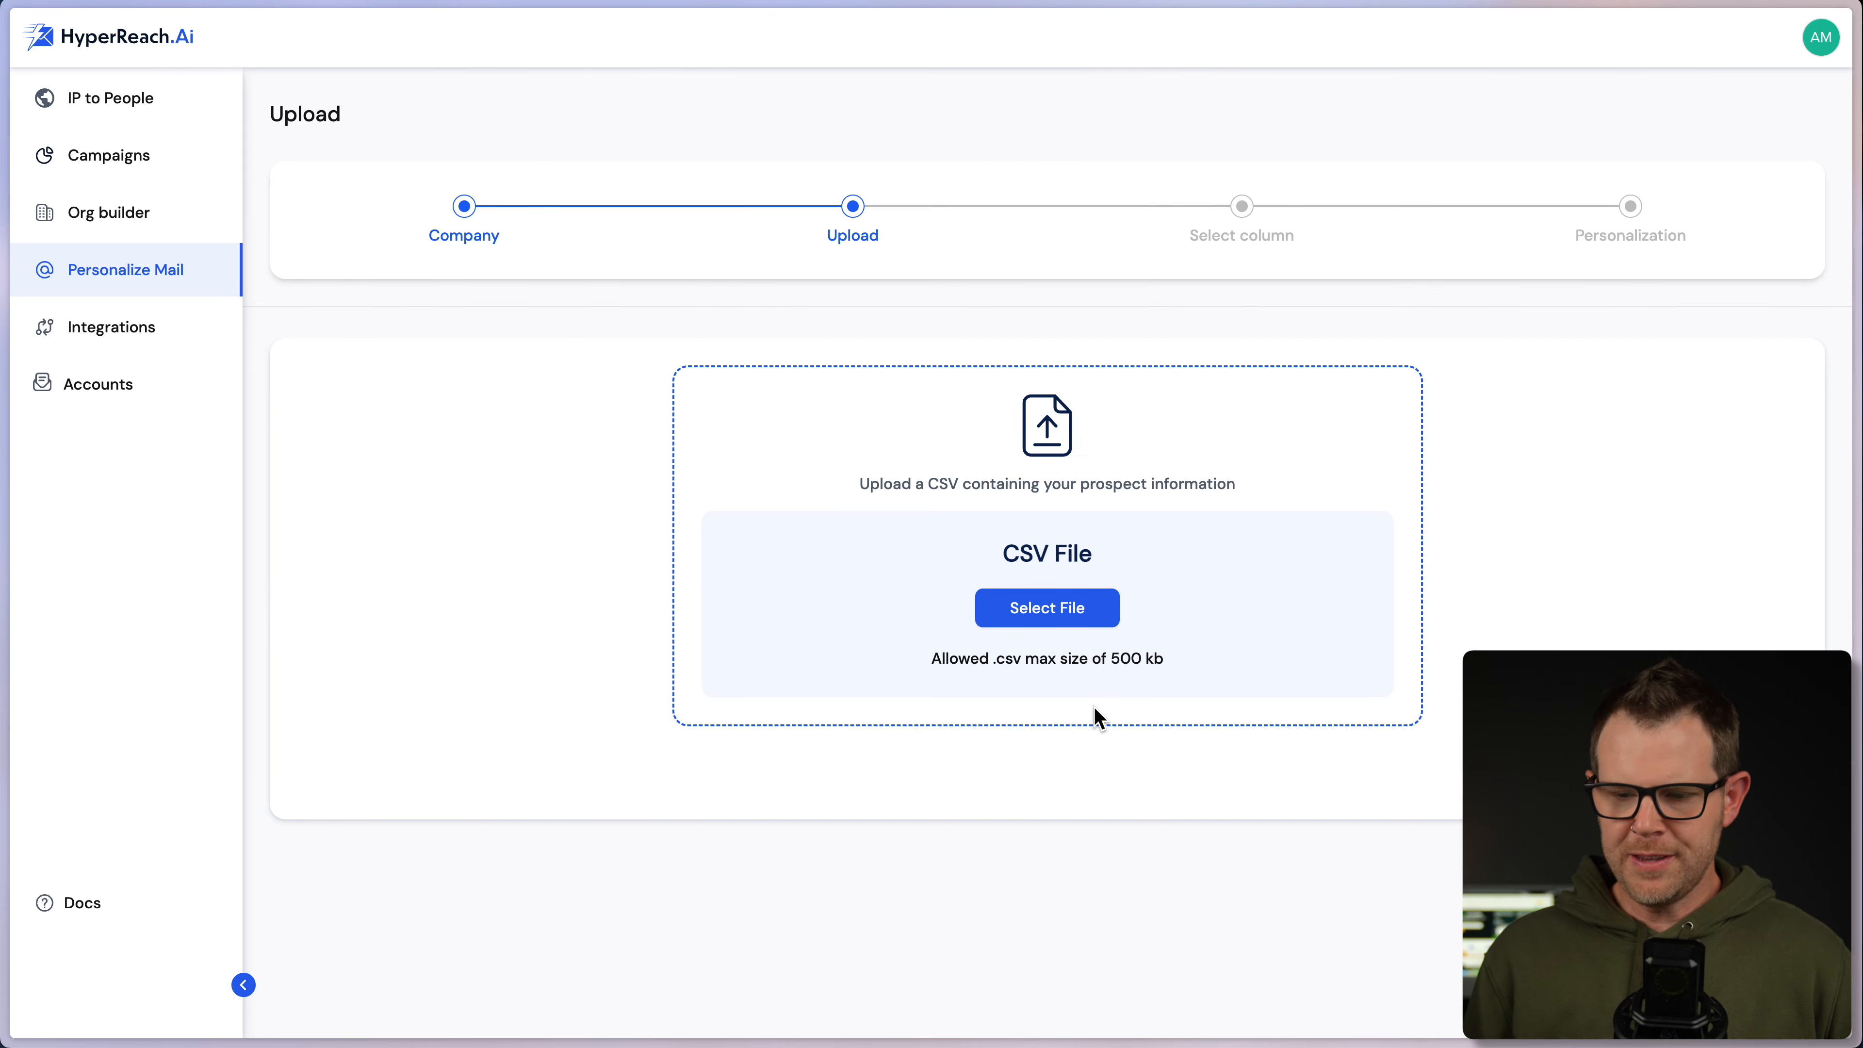
left_click(104, 271)
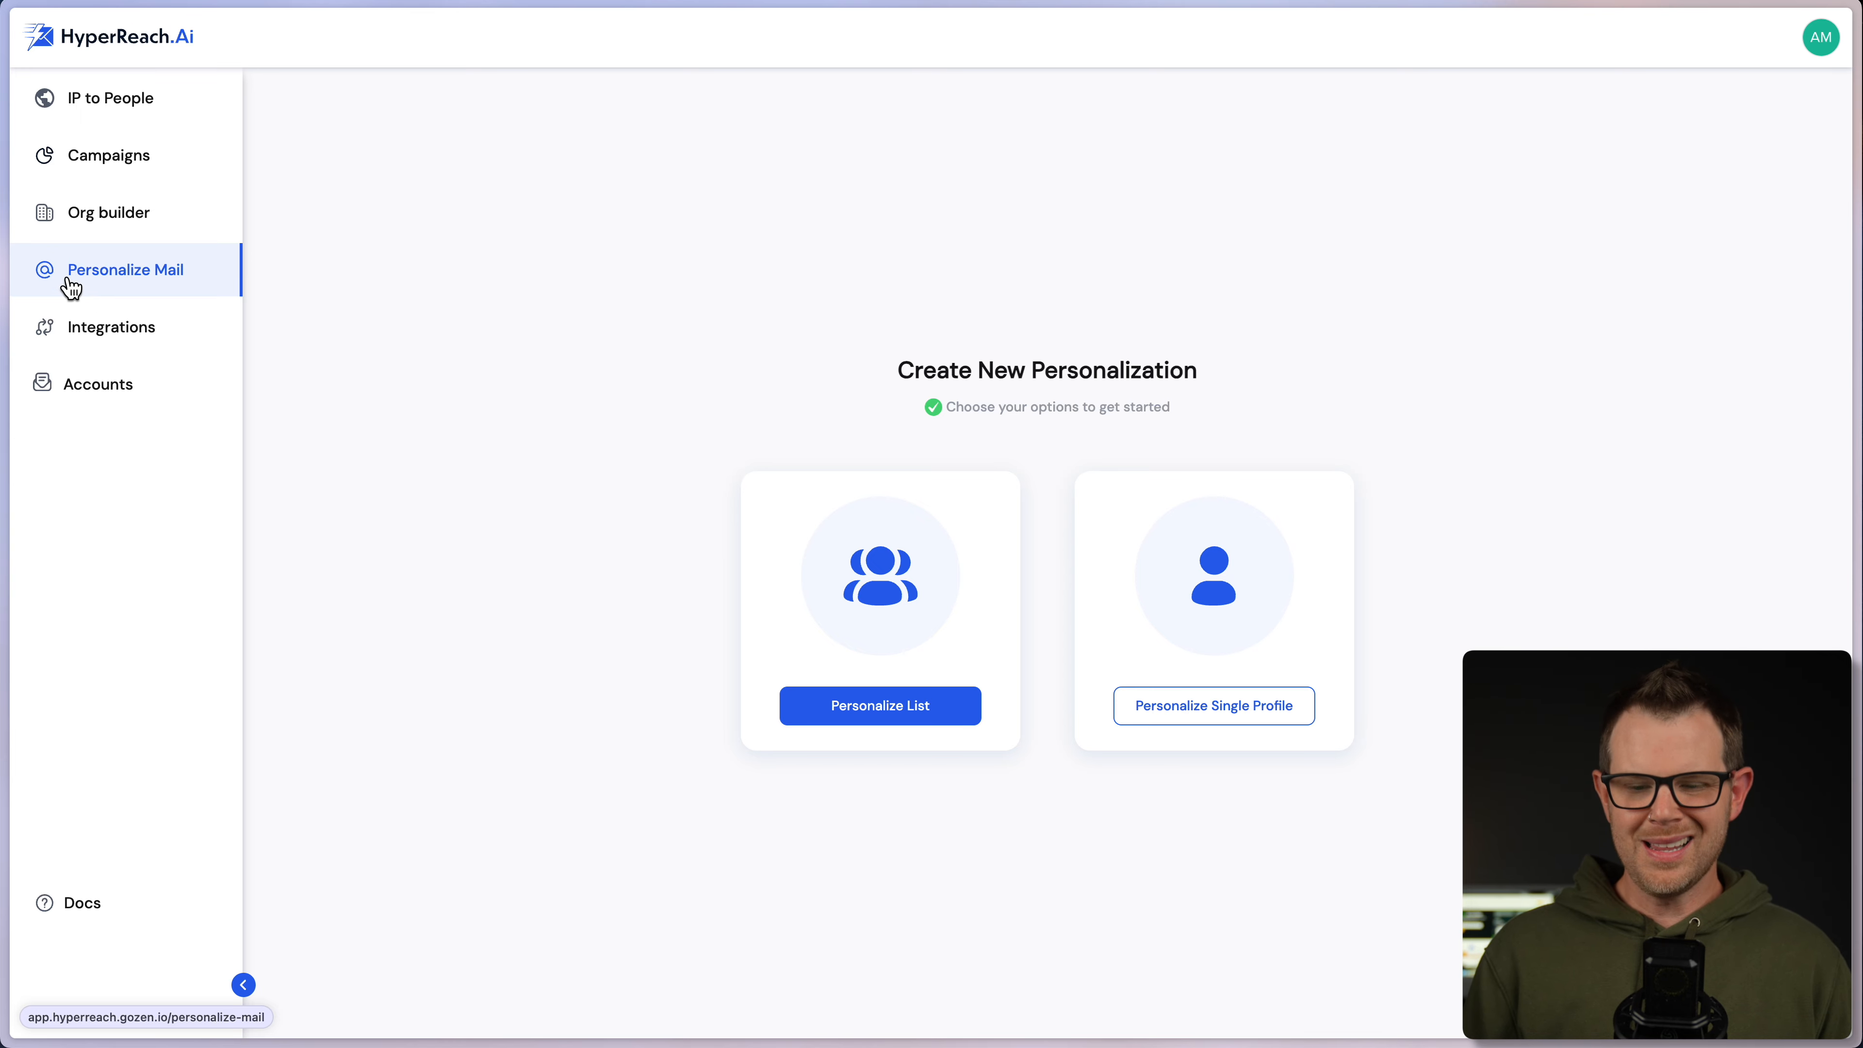
- Choose single-profile personalization, paste the LinkedIn profile URL and try composing the mail
left_click(1226, 713)
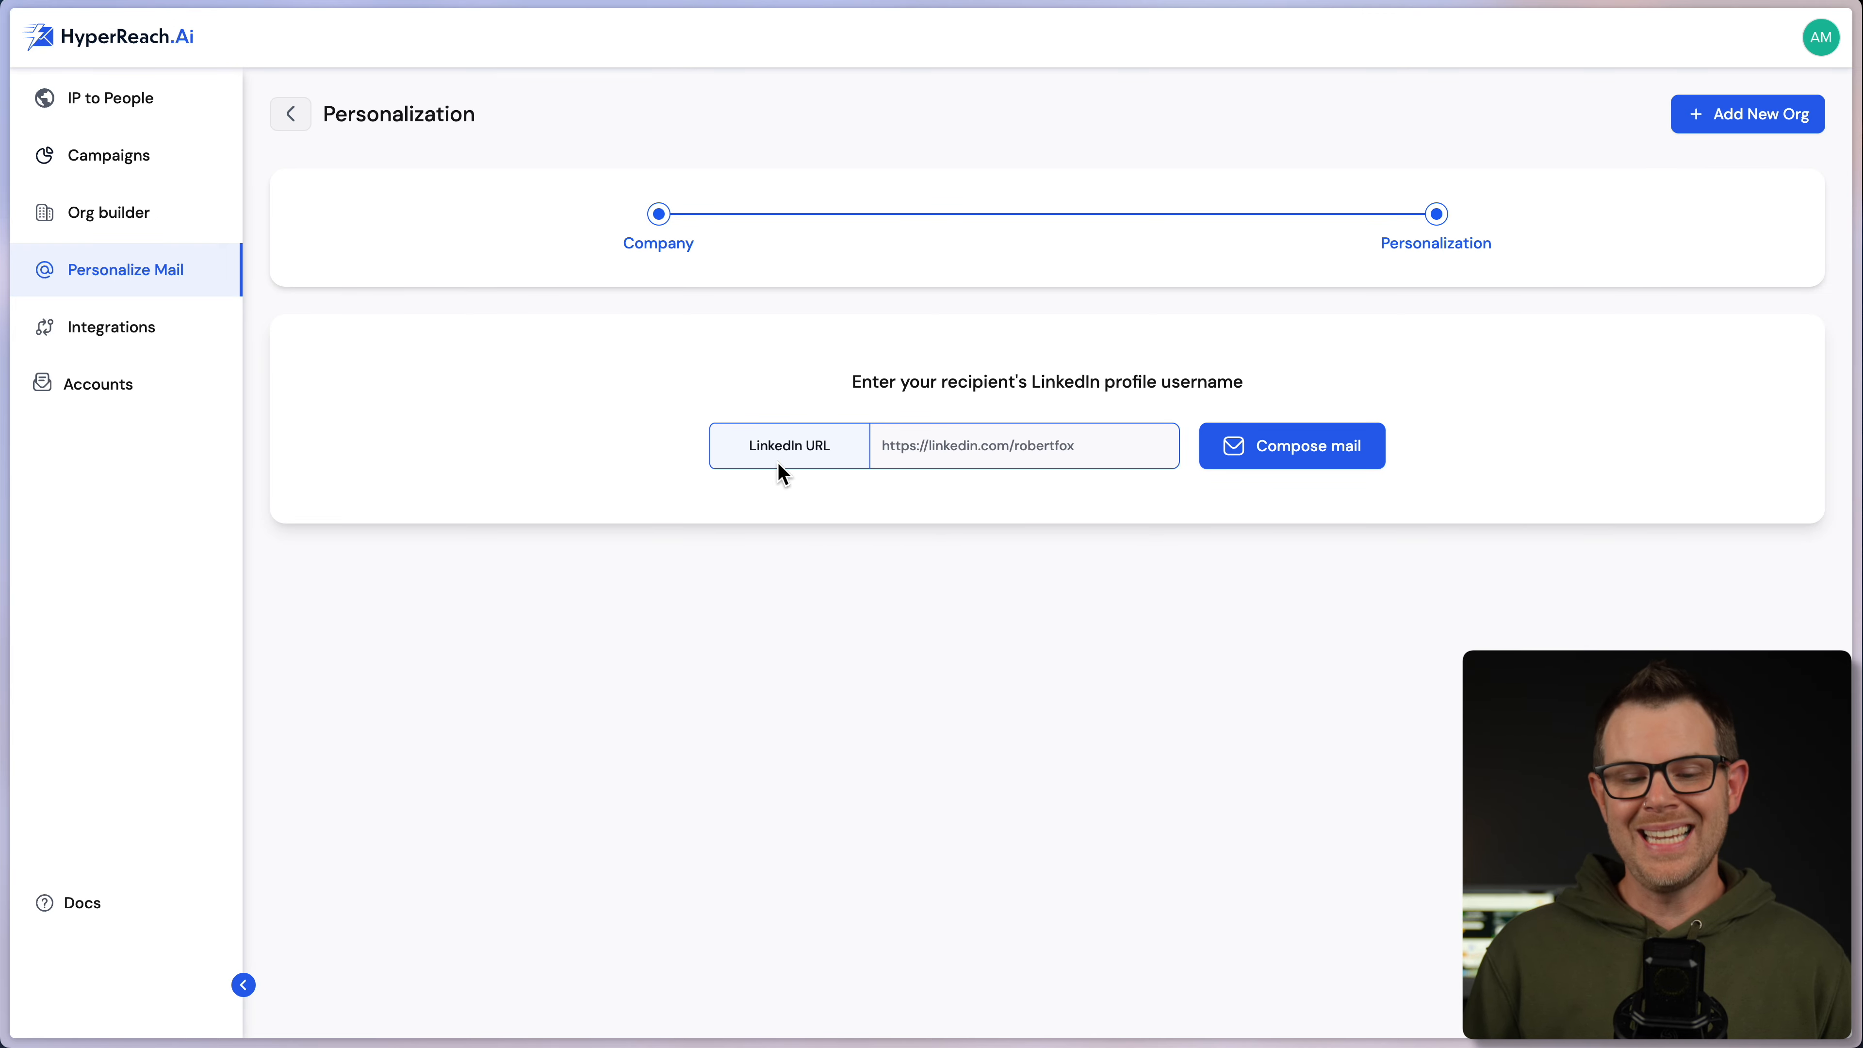
left_click(1036, 451)
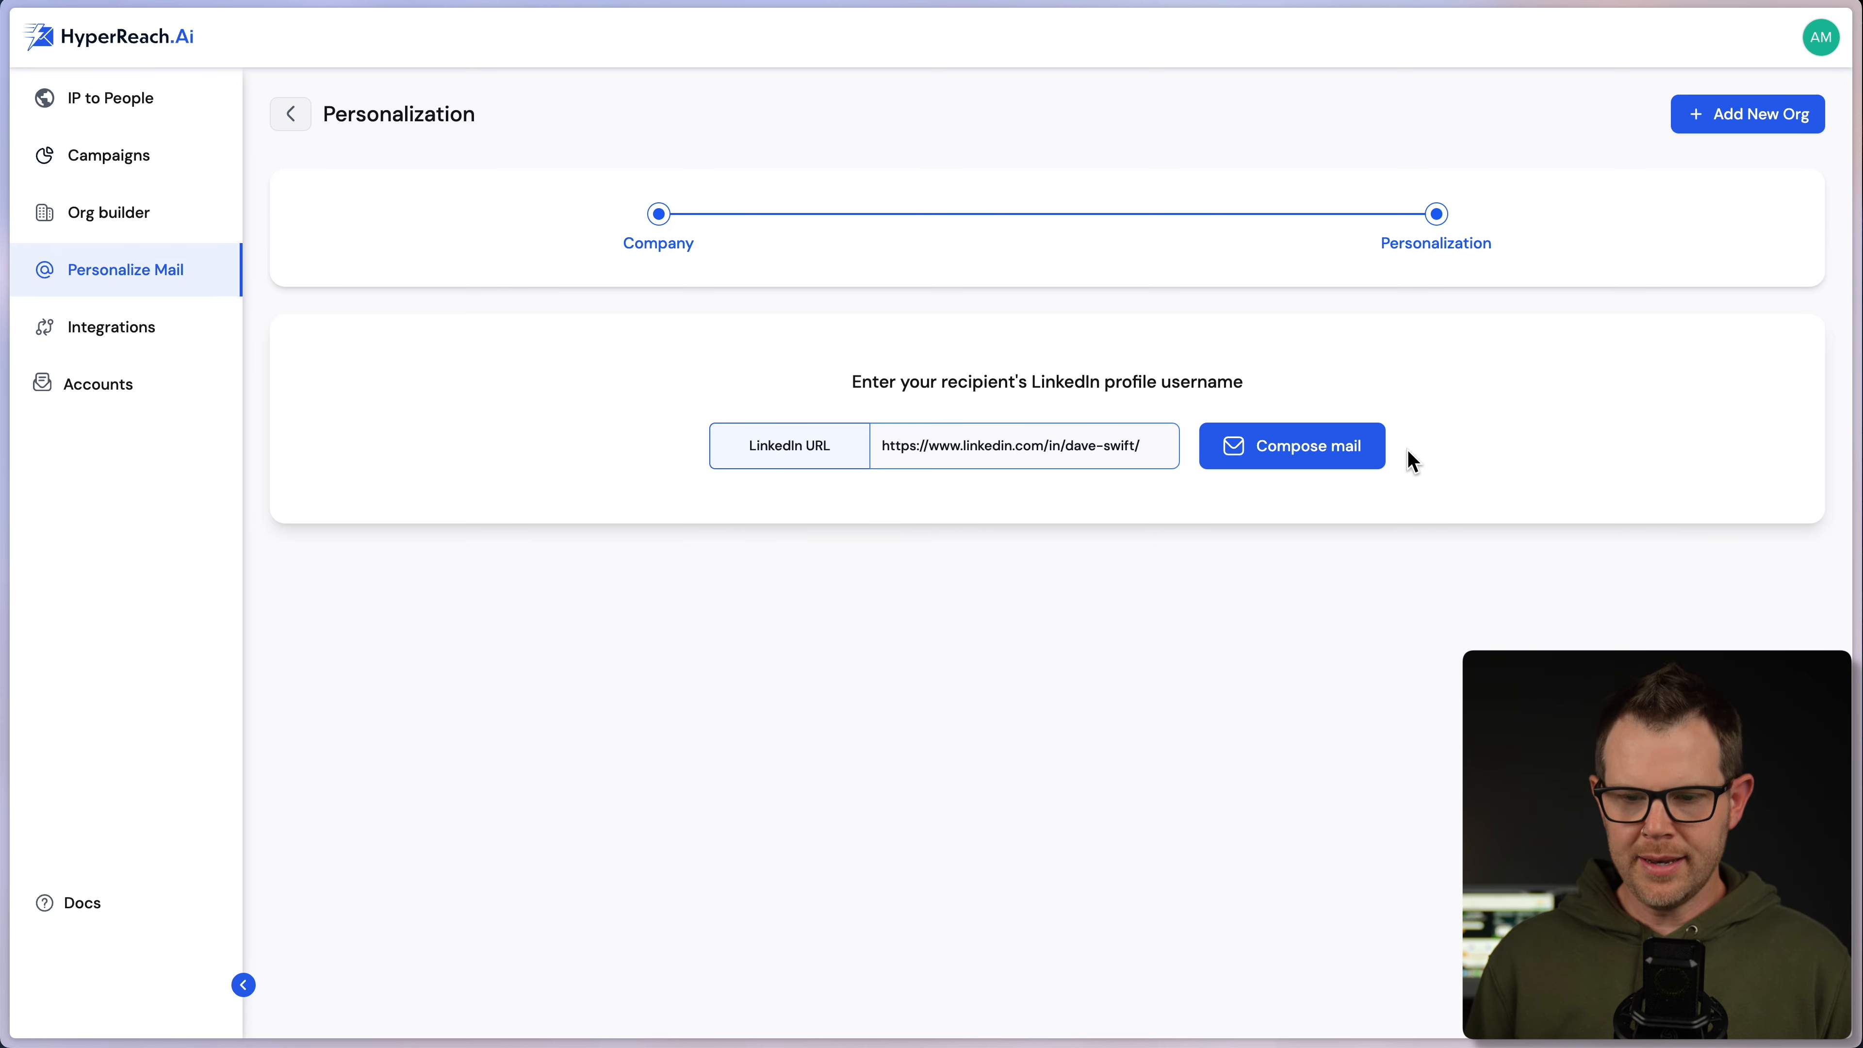
left_click(1322, 457)
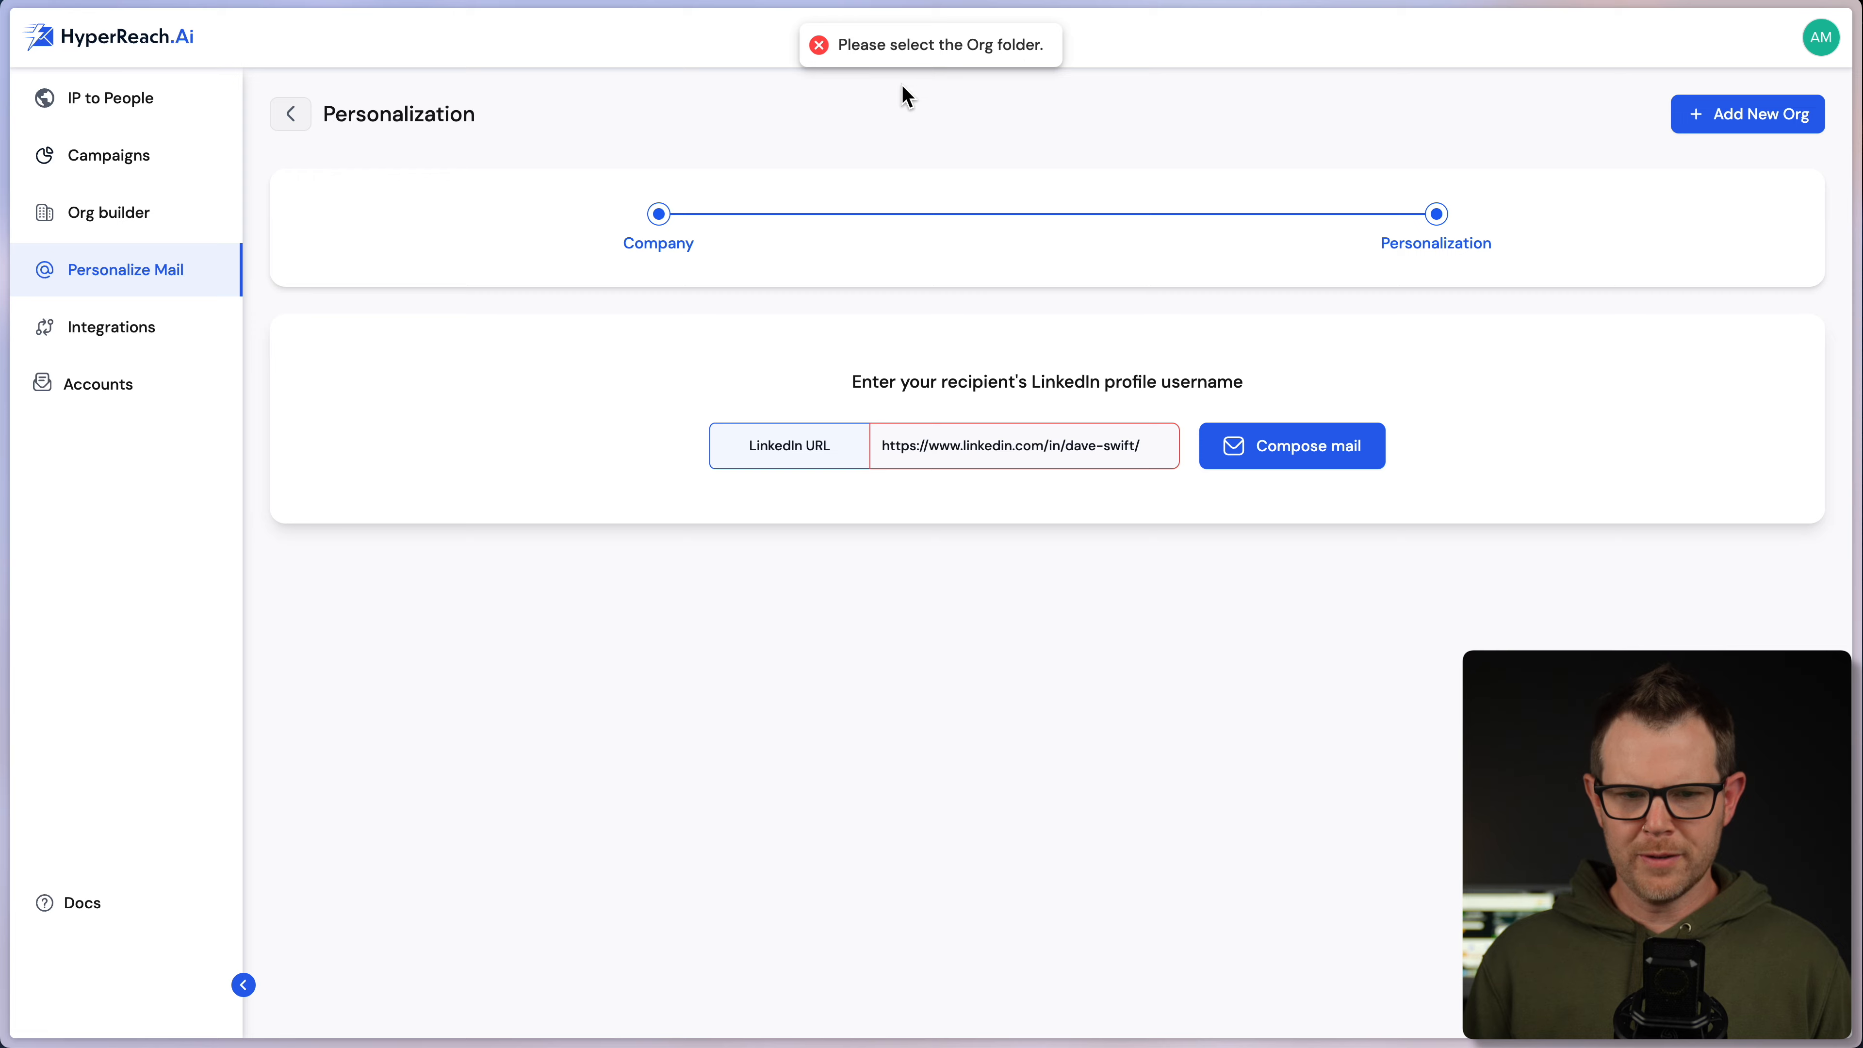
- Select Client Amp as the company, paste the LinkedIn URL again and compose the email
left_click(654, 229)
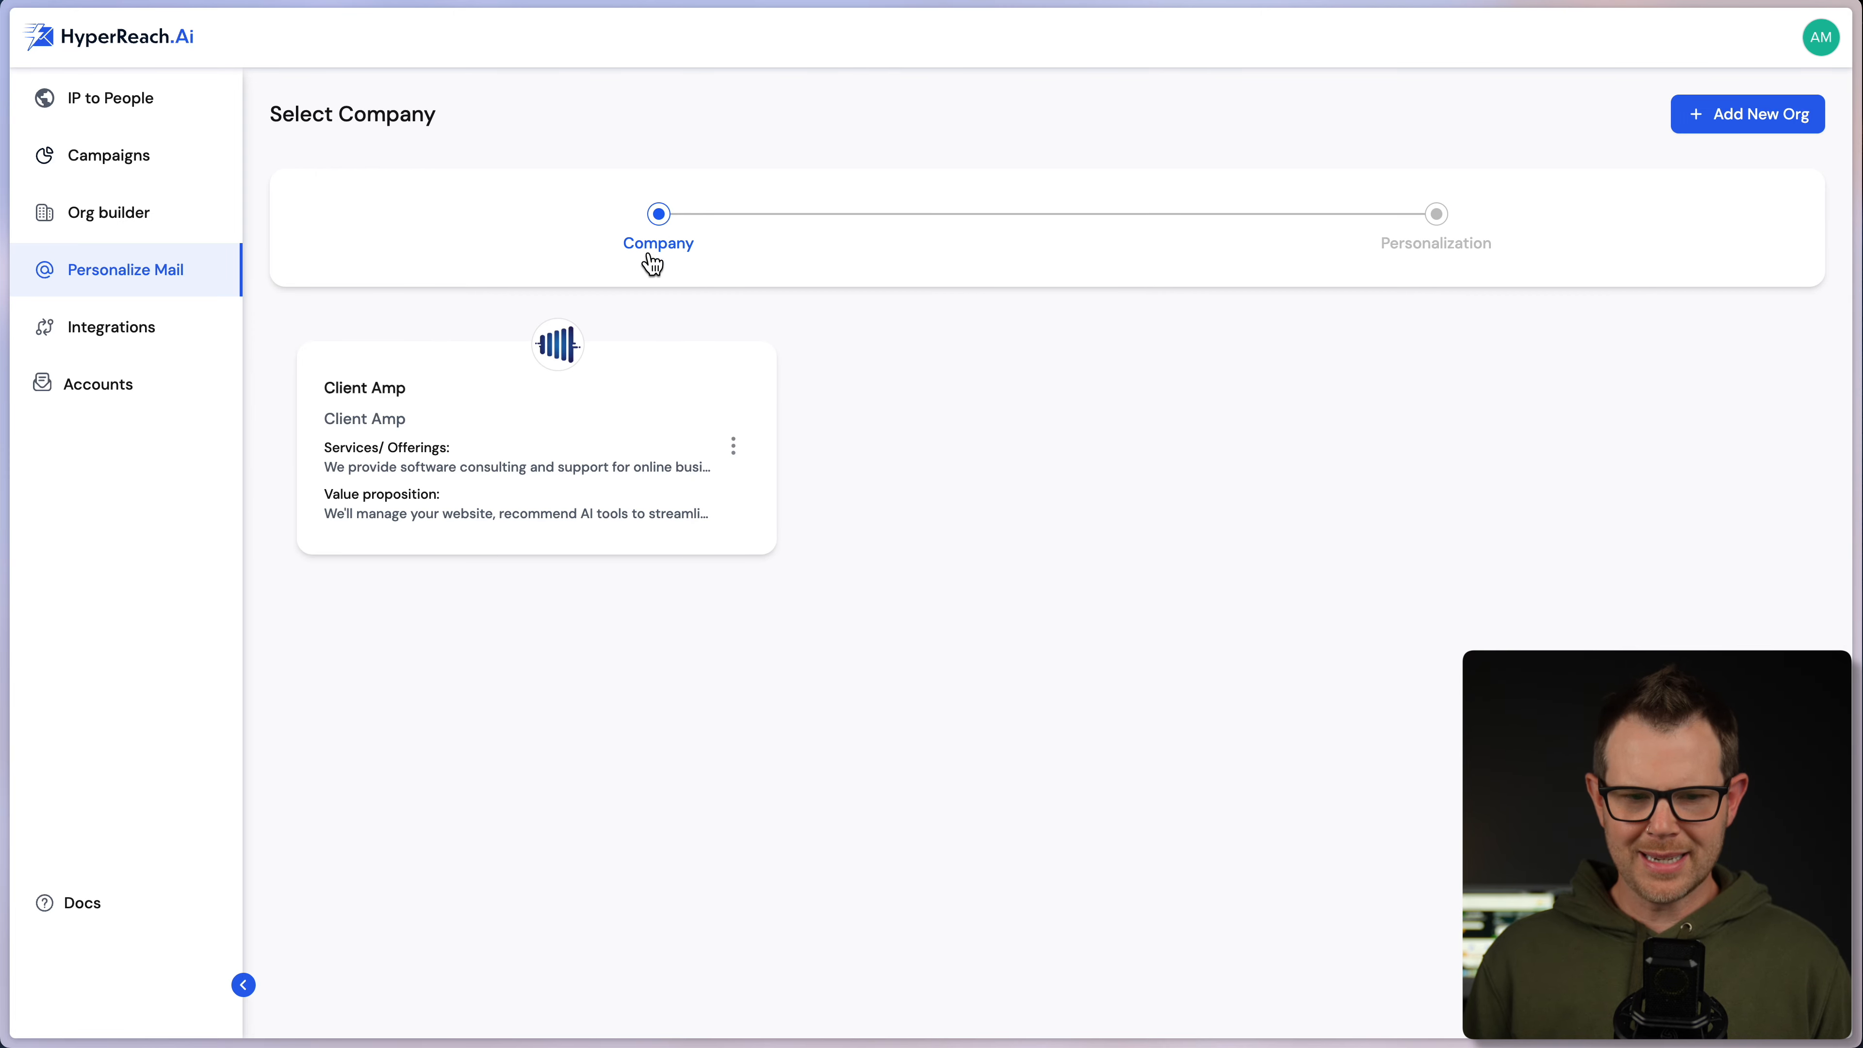
left_click(556, 425)
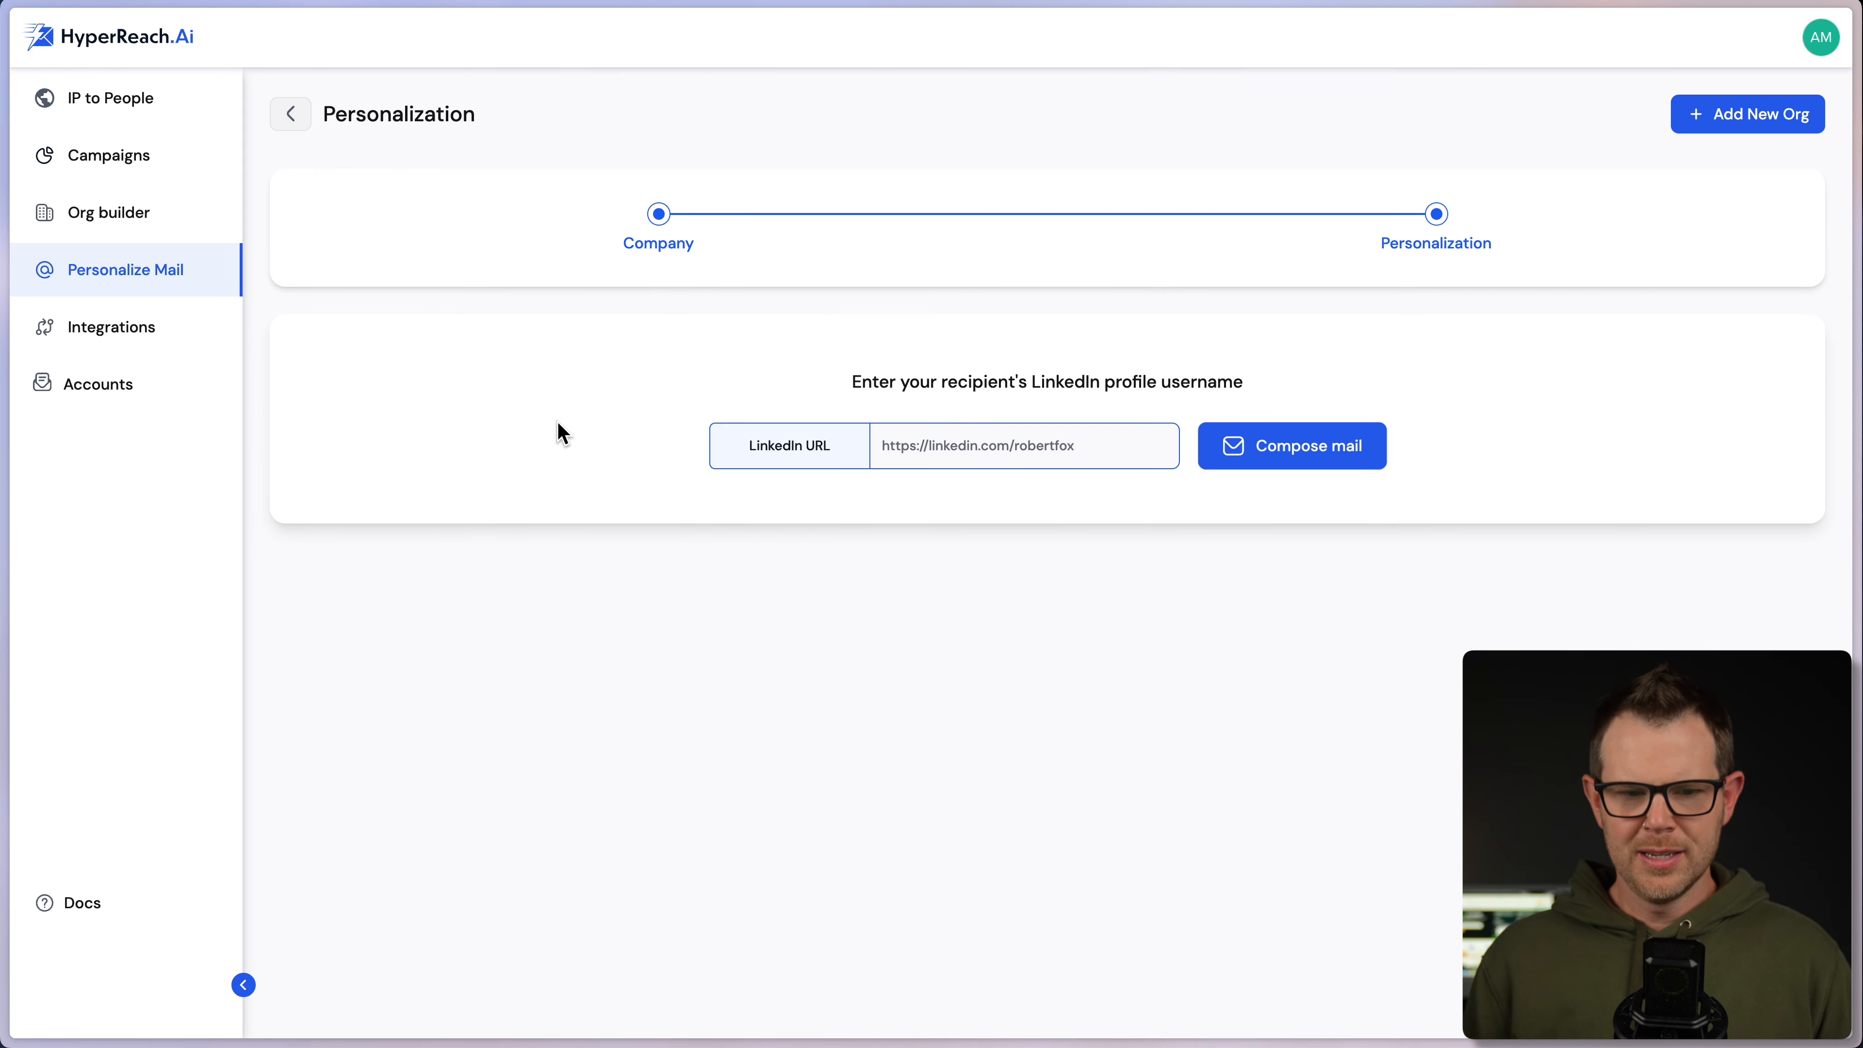
left_click(1014, 447)
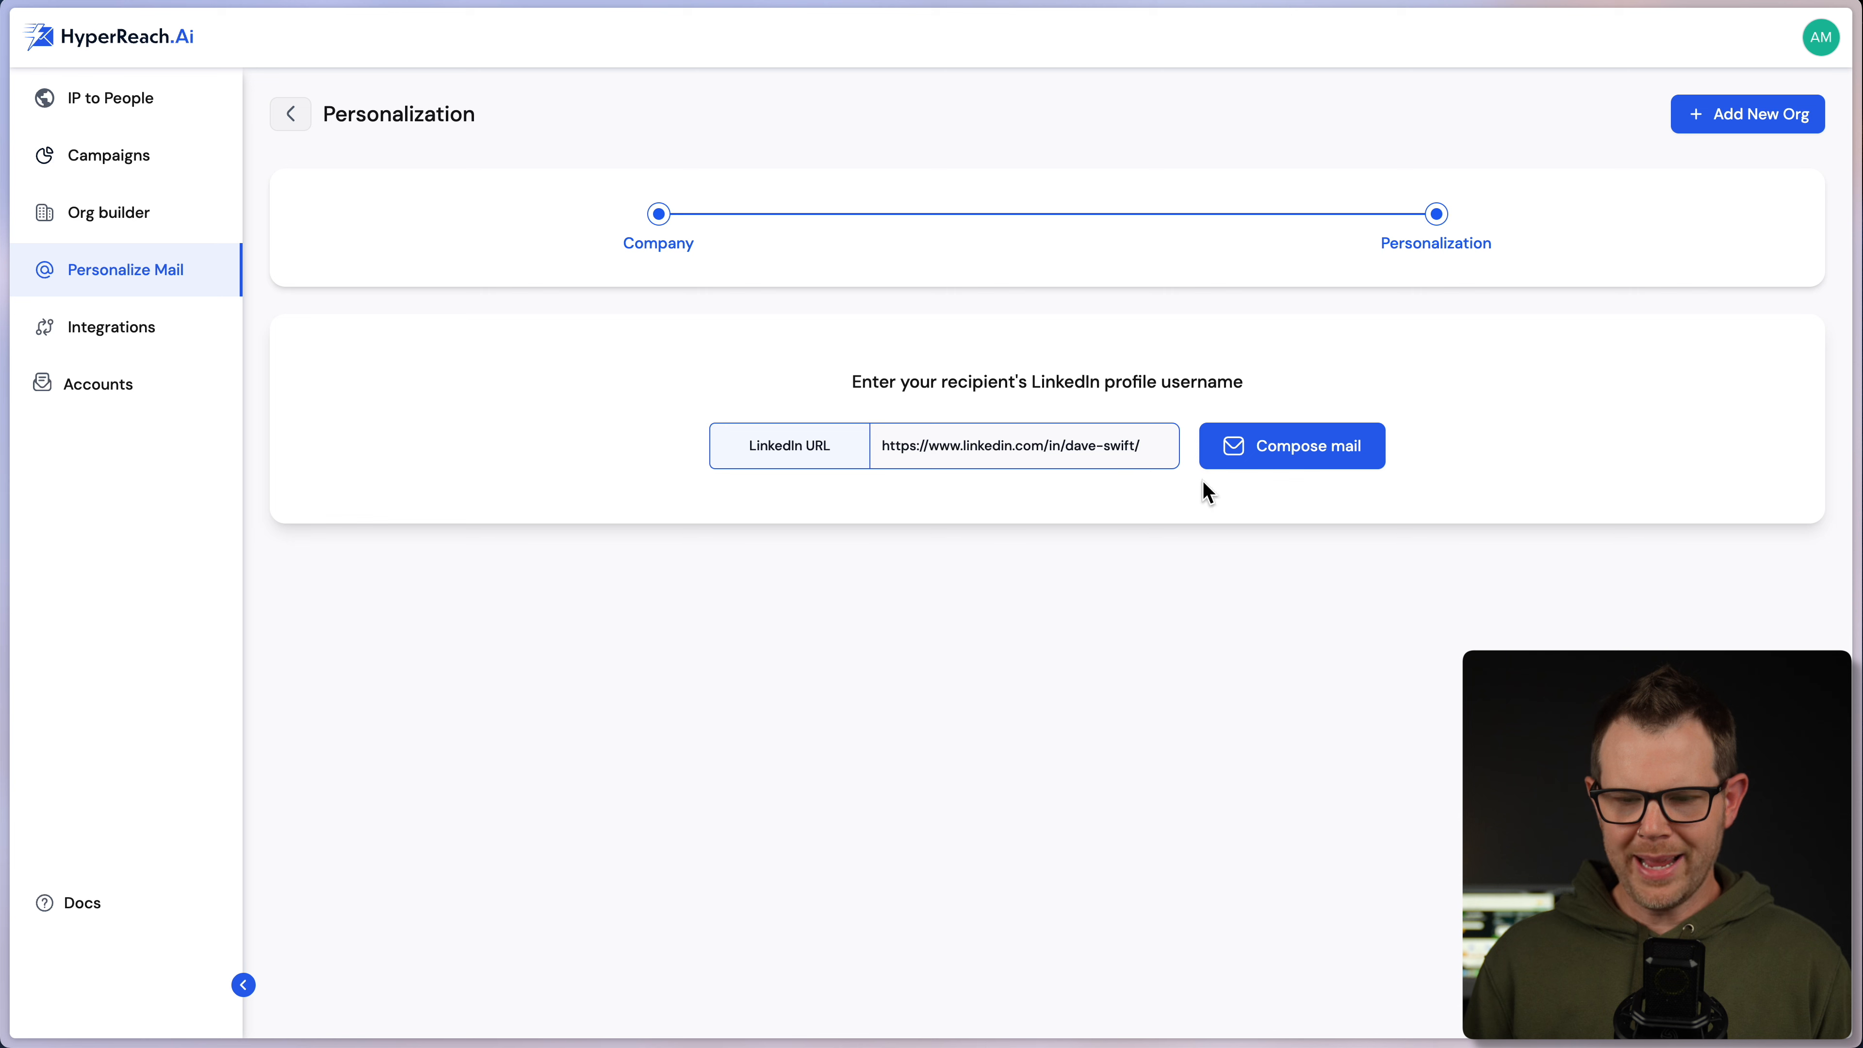
left_click(1330, 461)
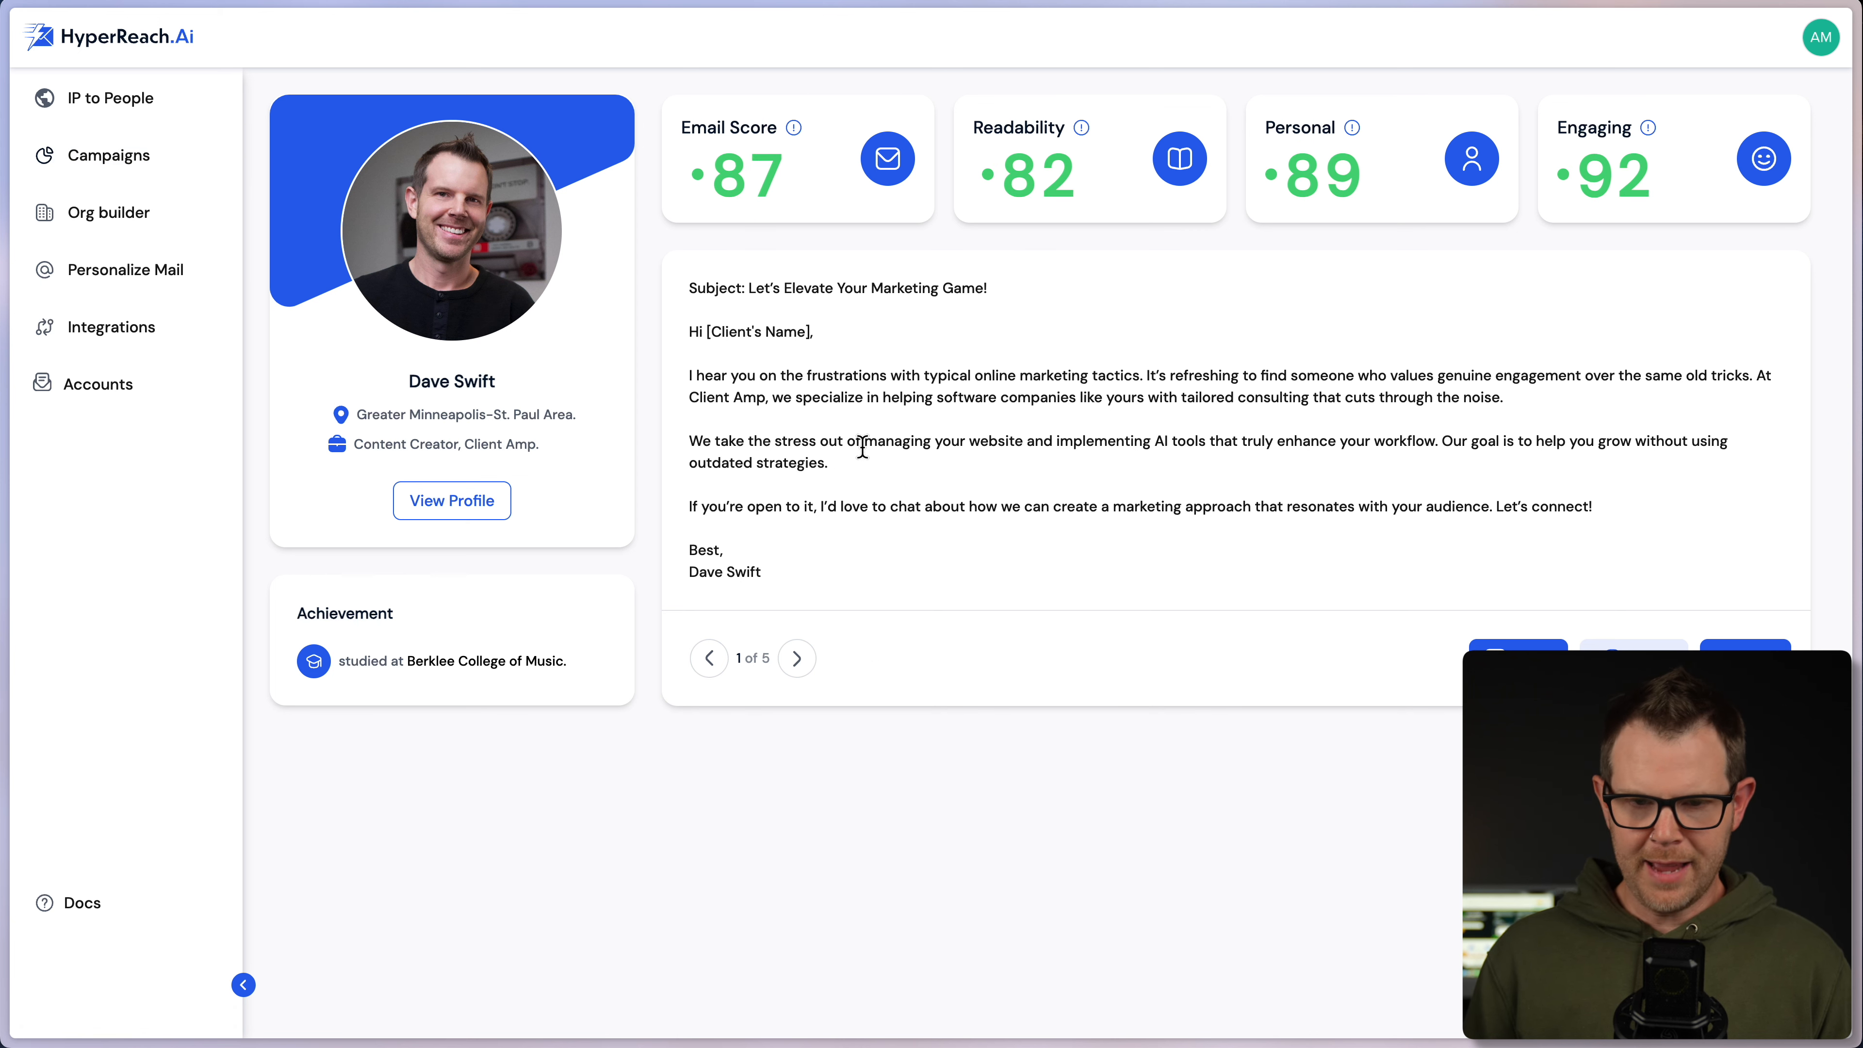
- Page through the generated email variants from 1 of 5 to 3 of 5
left_click(800, 660)
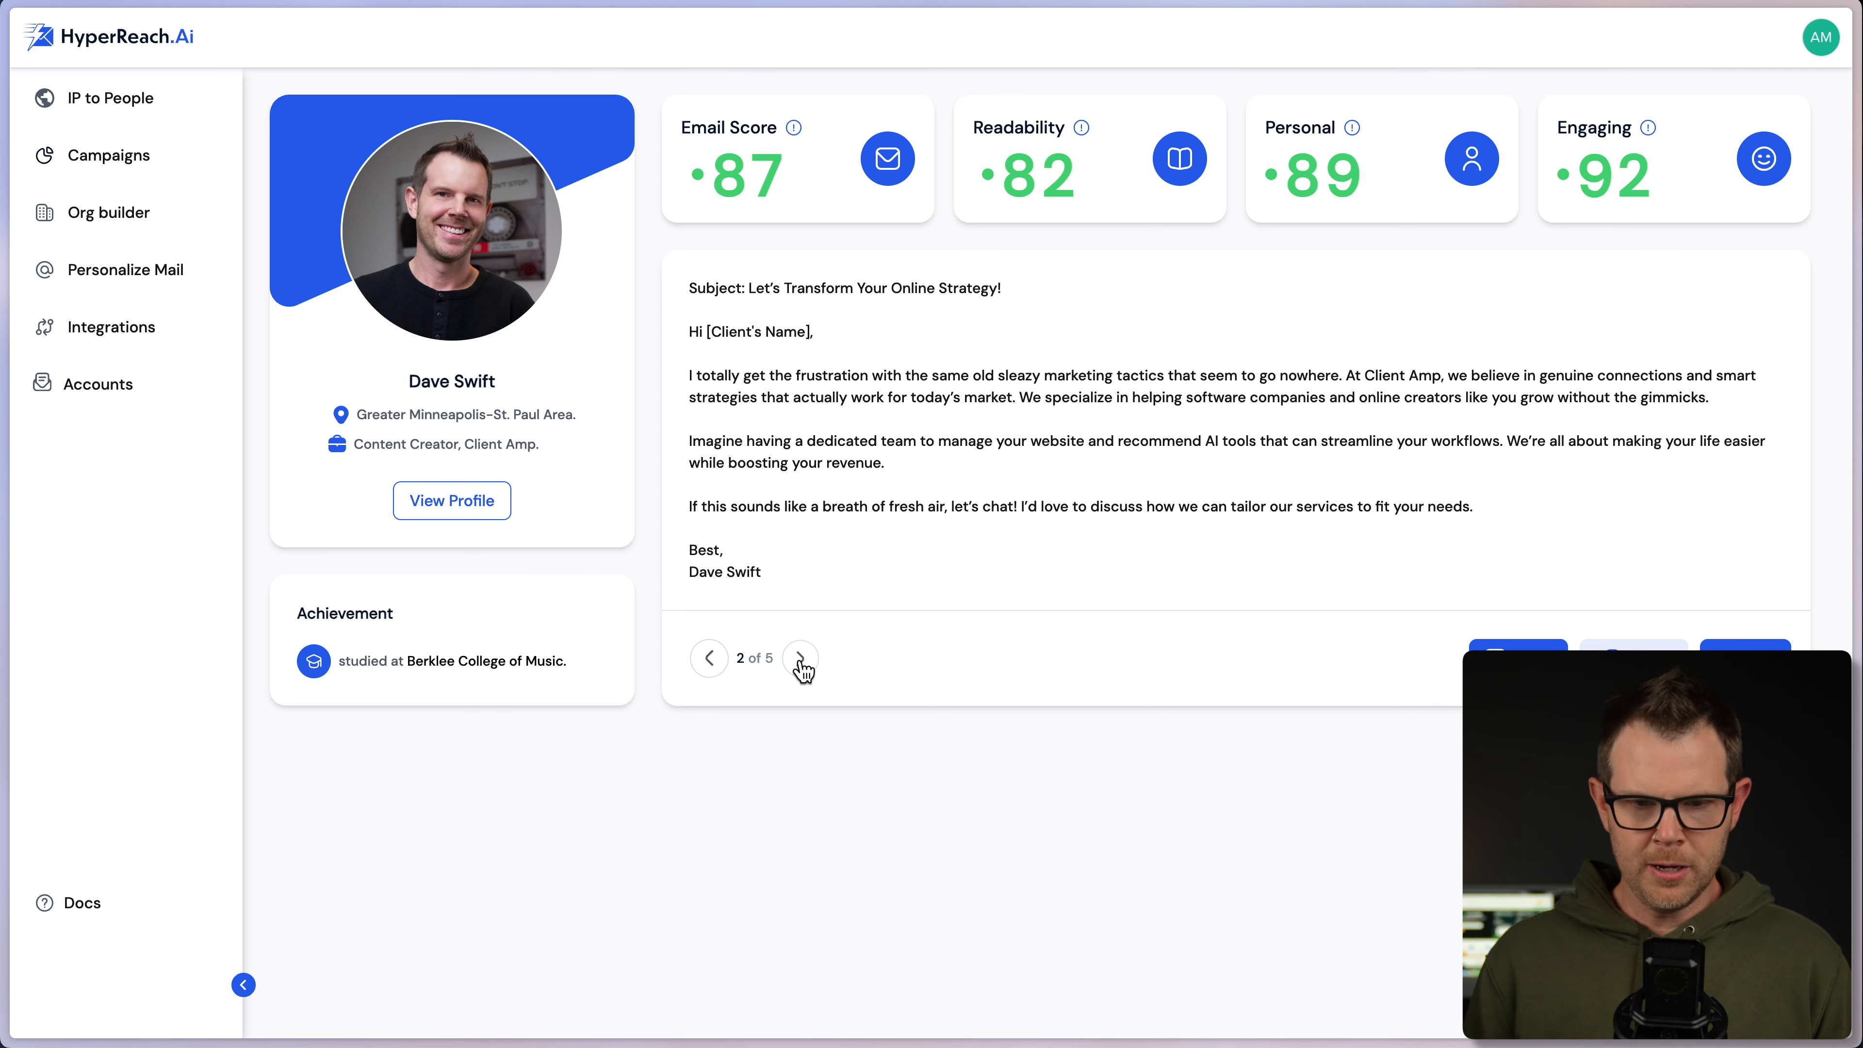
left_click(800, 658)
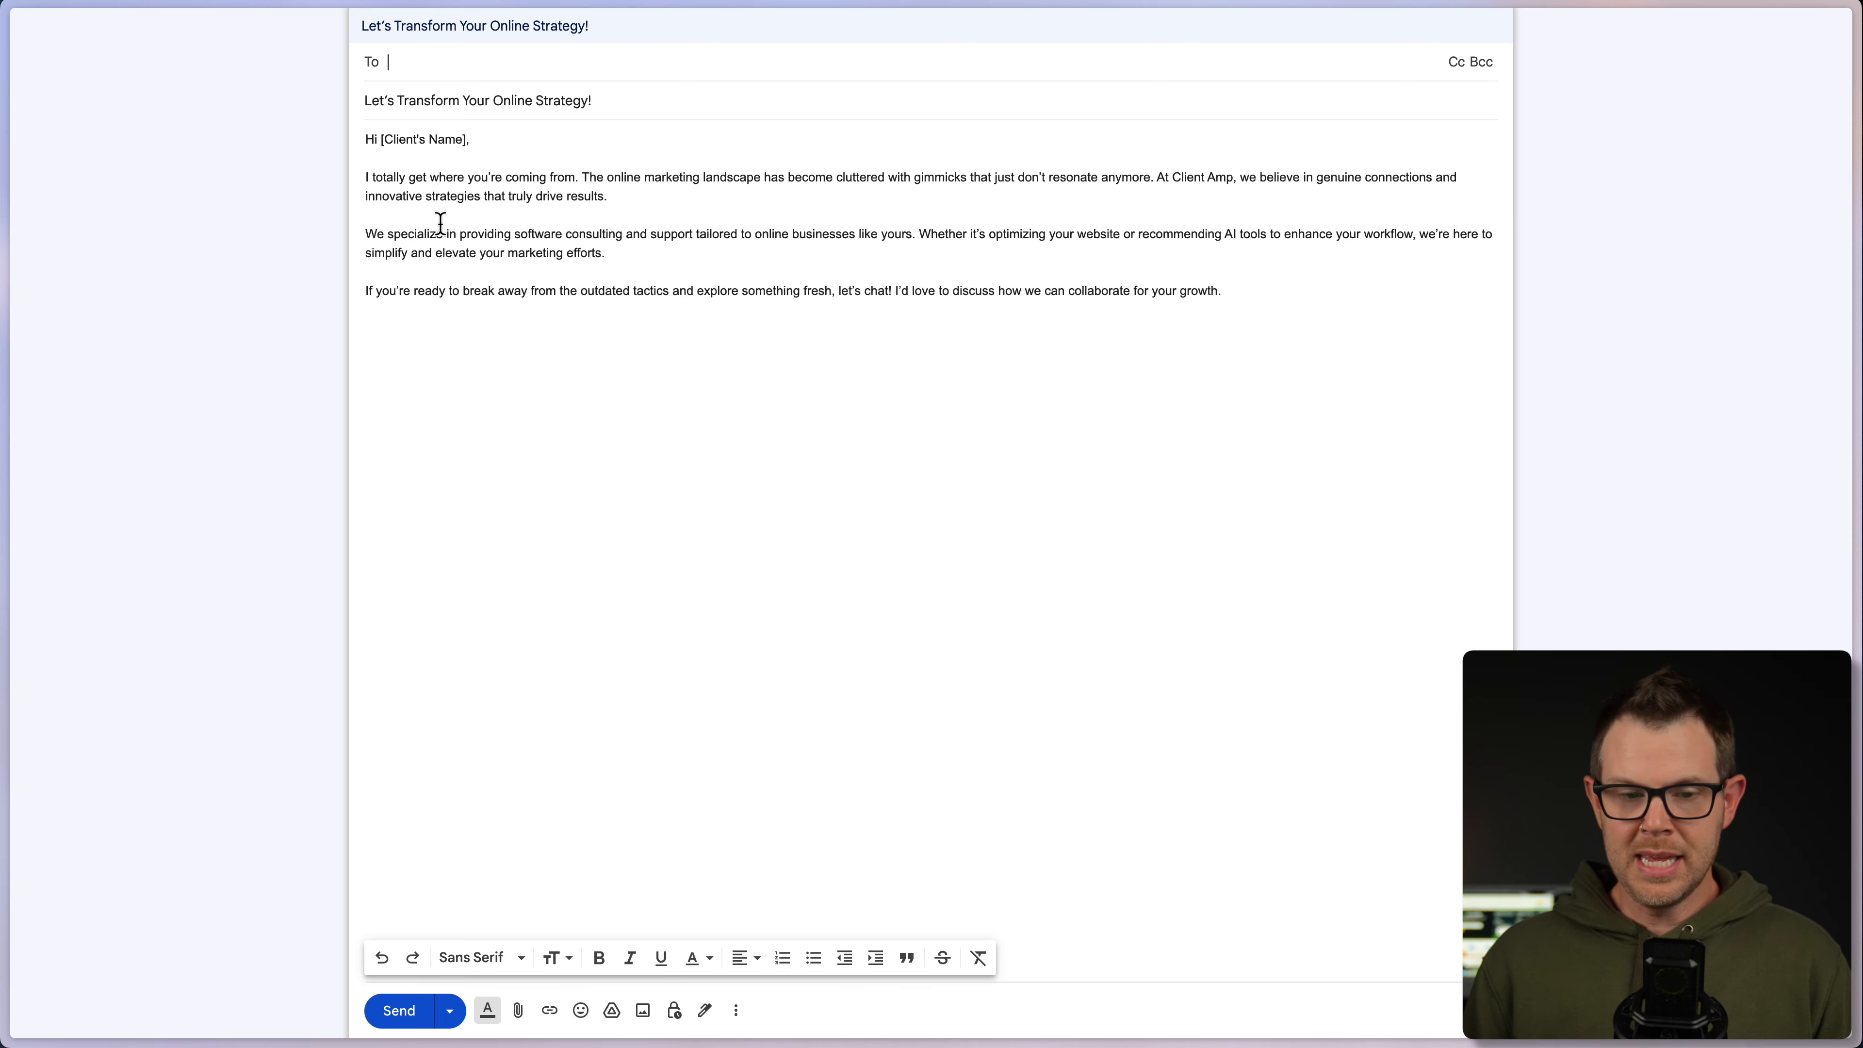
- In the Gmail draft, select the [Client's Name] placeholder and the email body, then clear the selection
left_click_drag(380, 139, 445, 140)
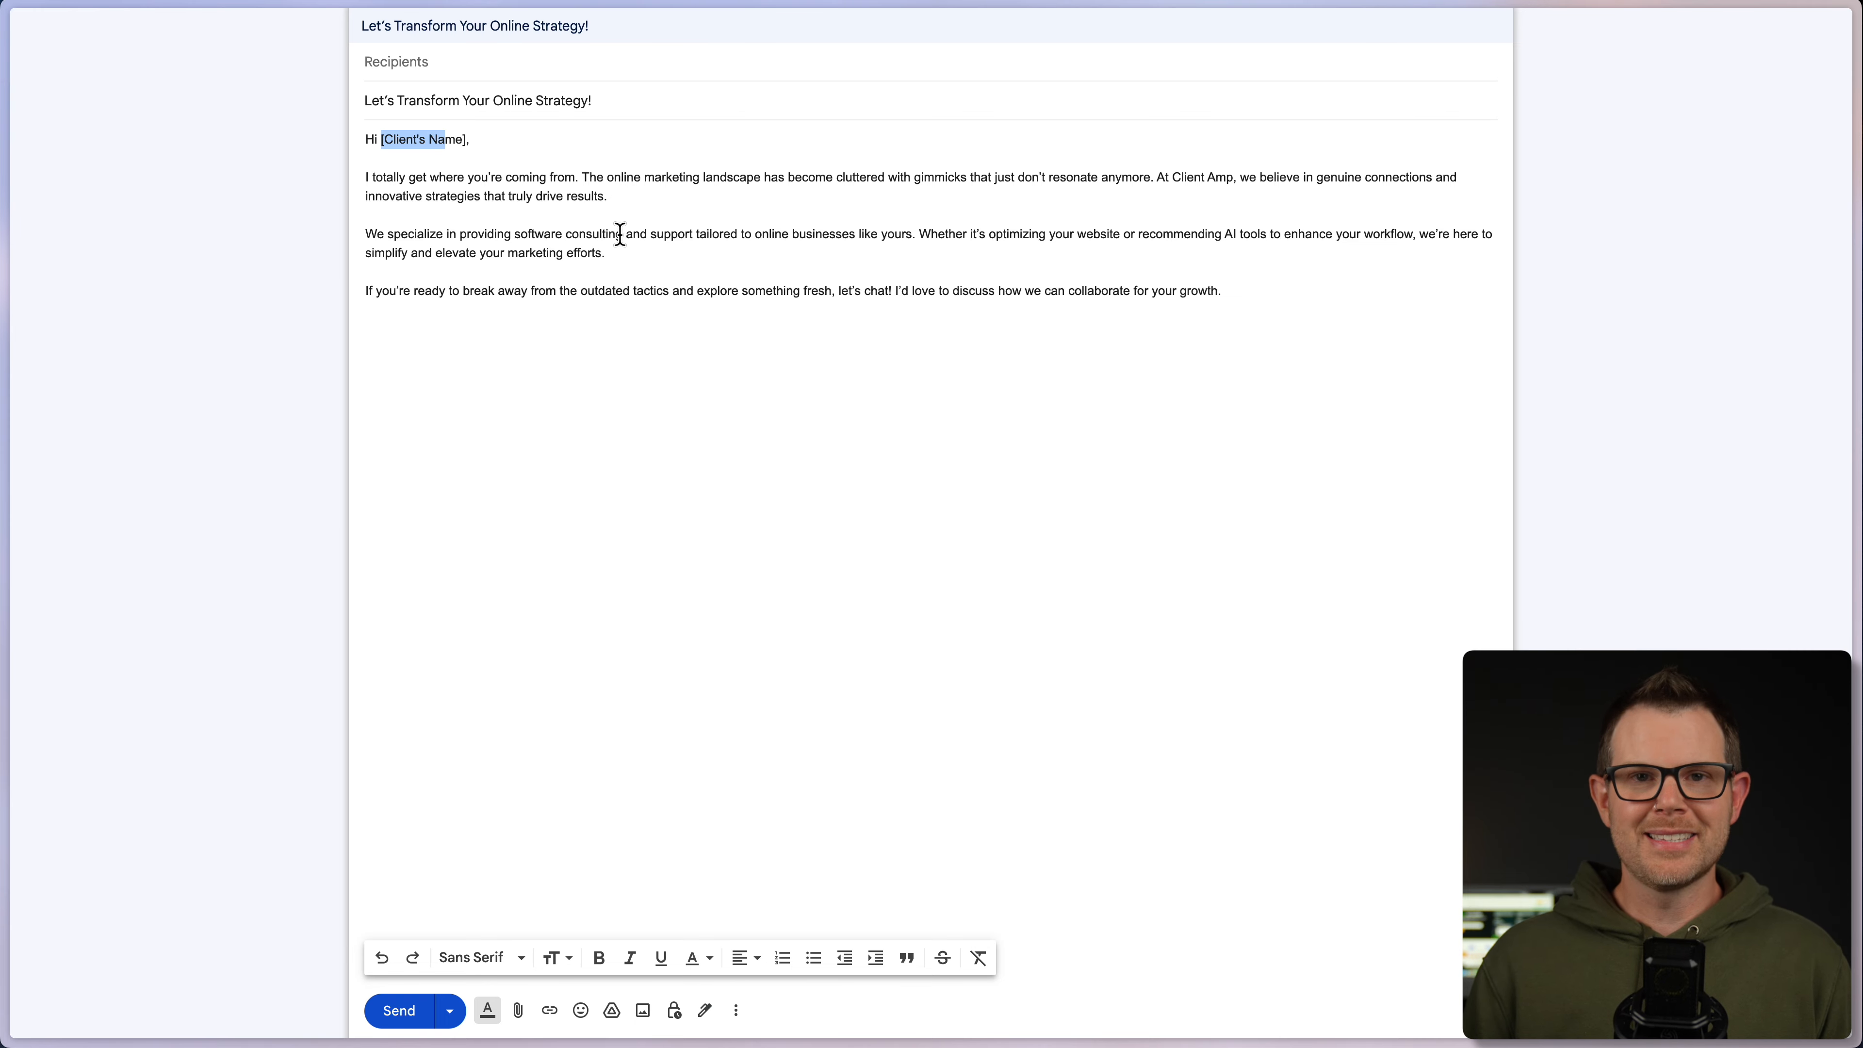
left_click(966, 356, "shift")
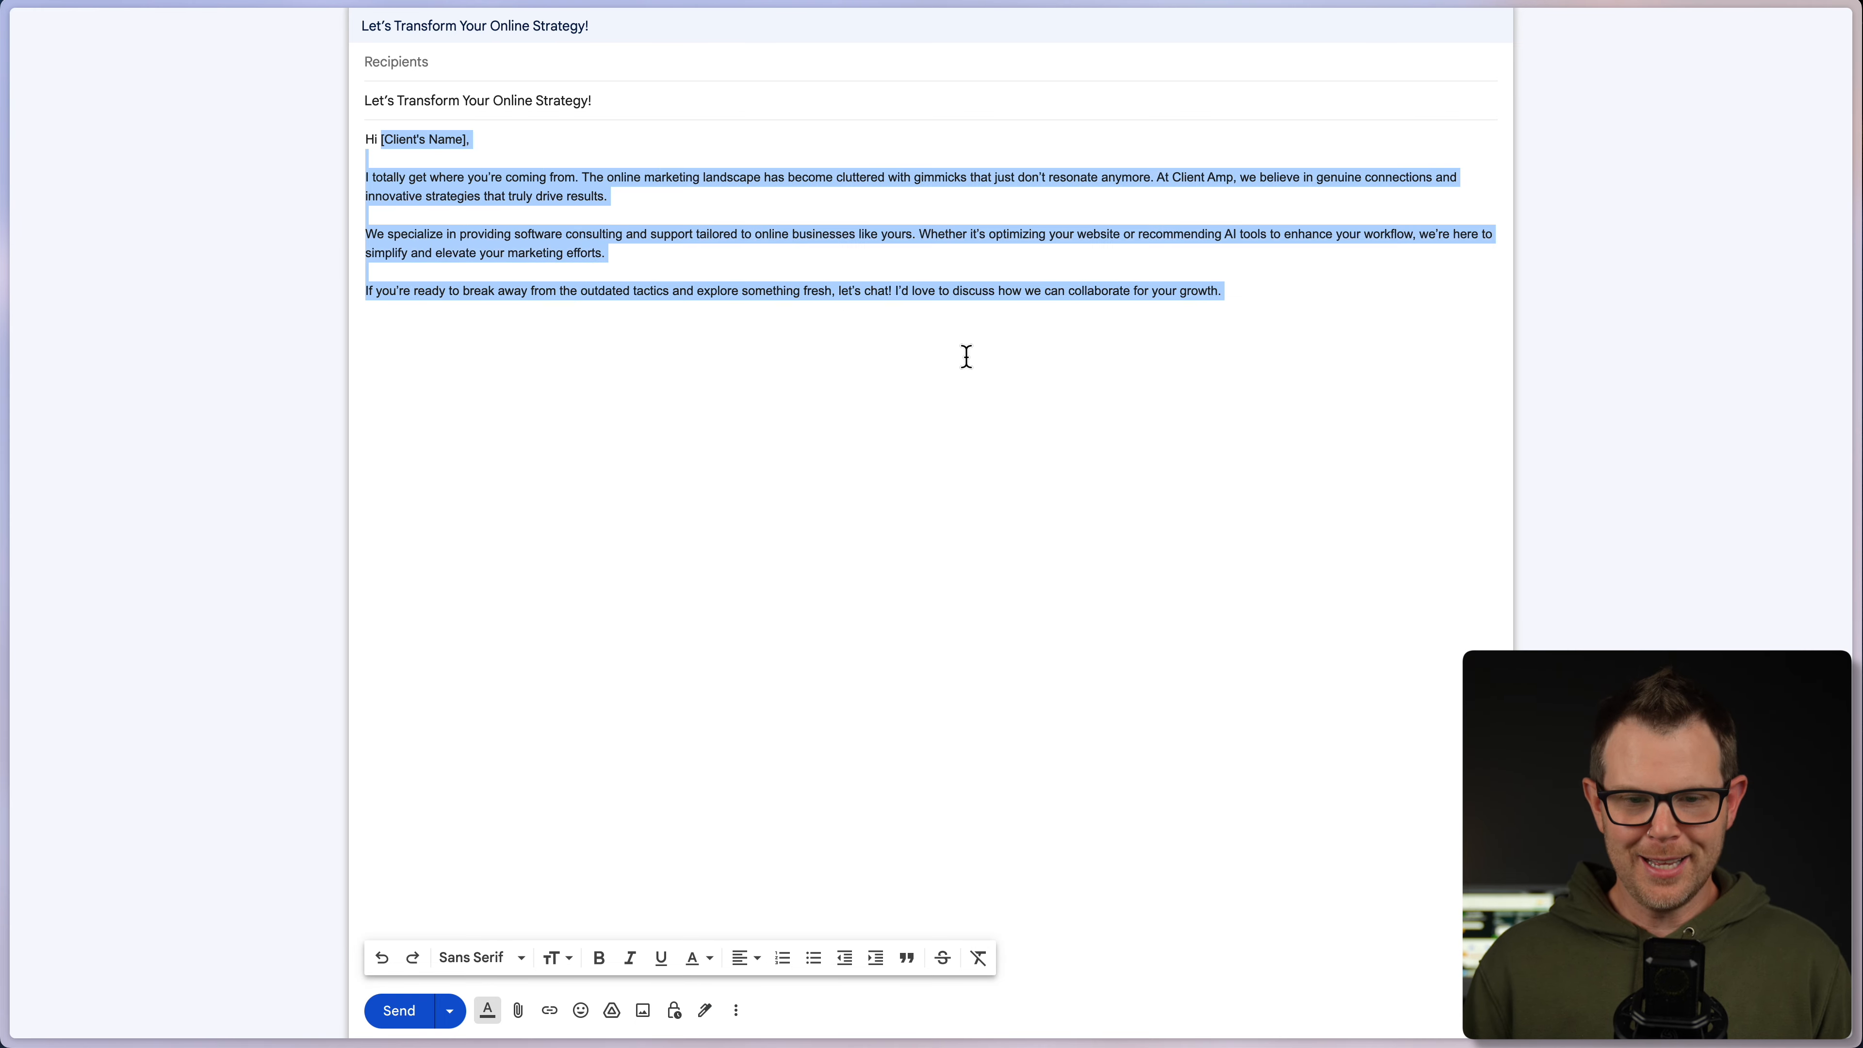
left_click(1185, 369)
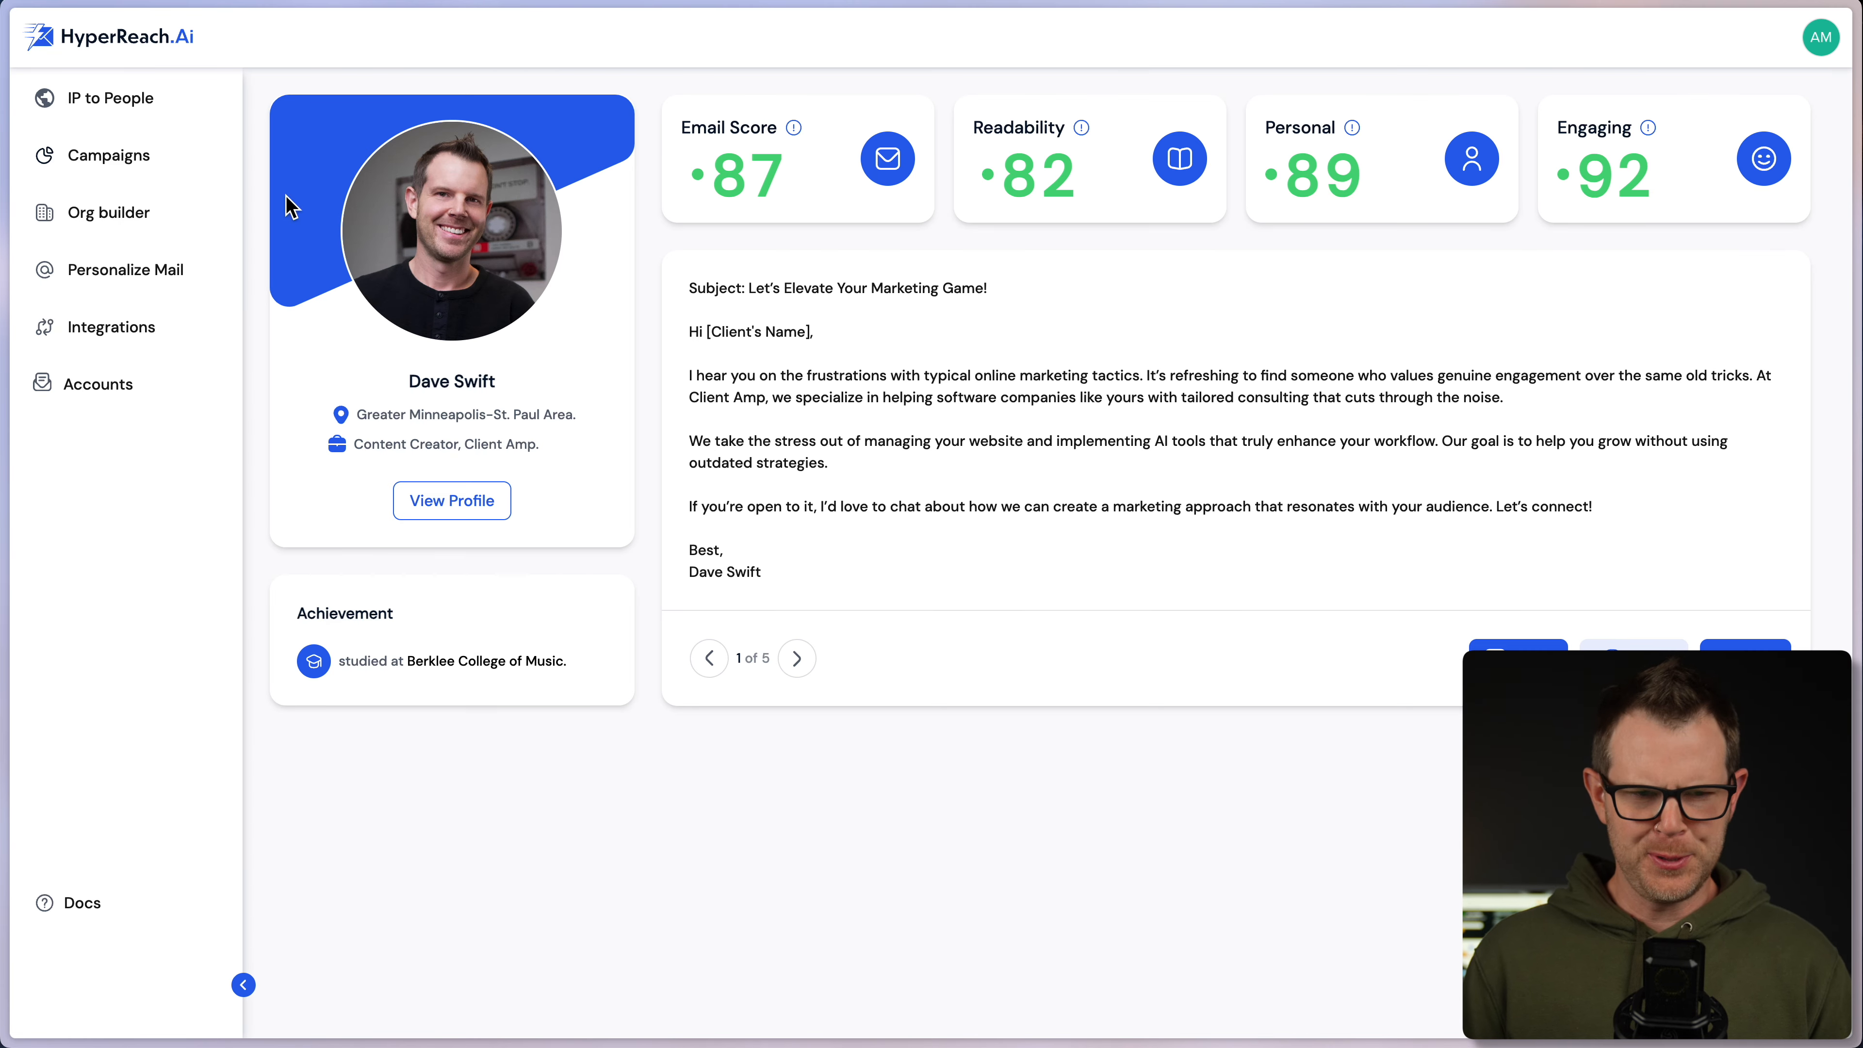
- Open Integrations and scroll from Google Sheets past Mailchimp, HubSpot and Zapier down to Pabbly Connect
left_click(129, 339)
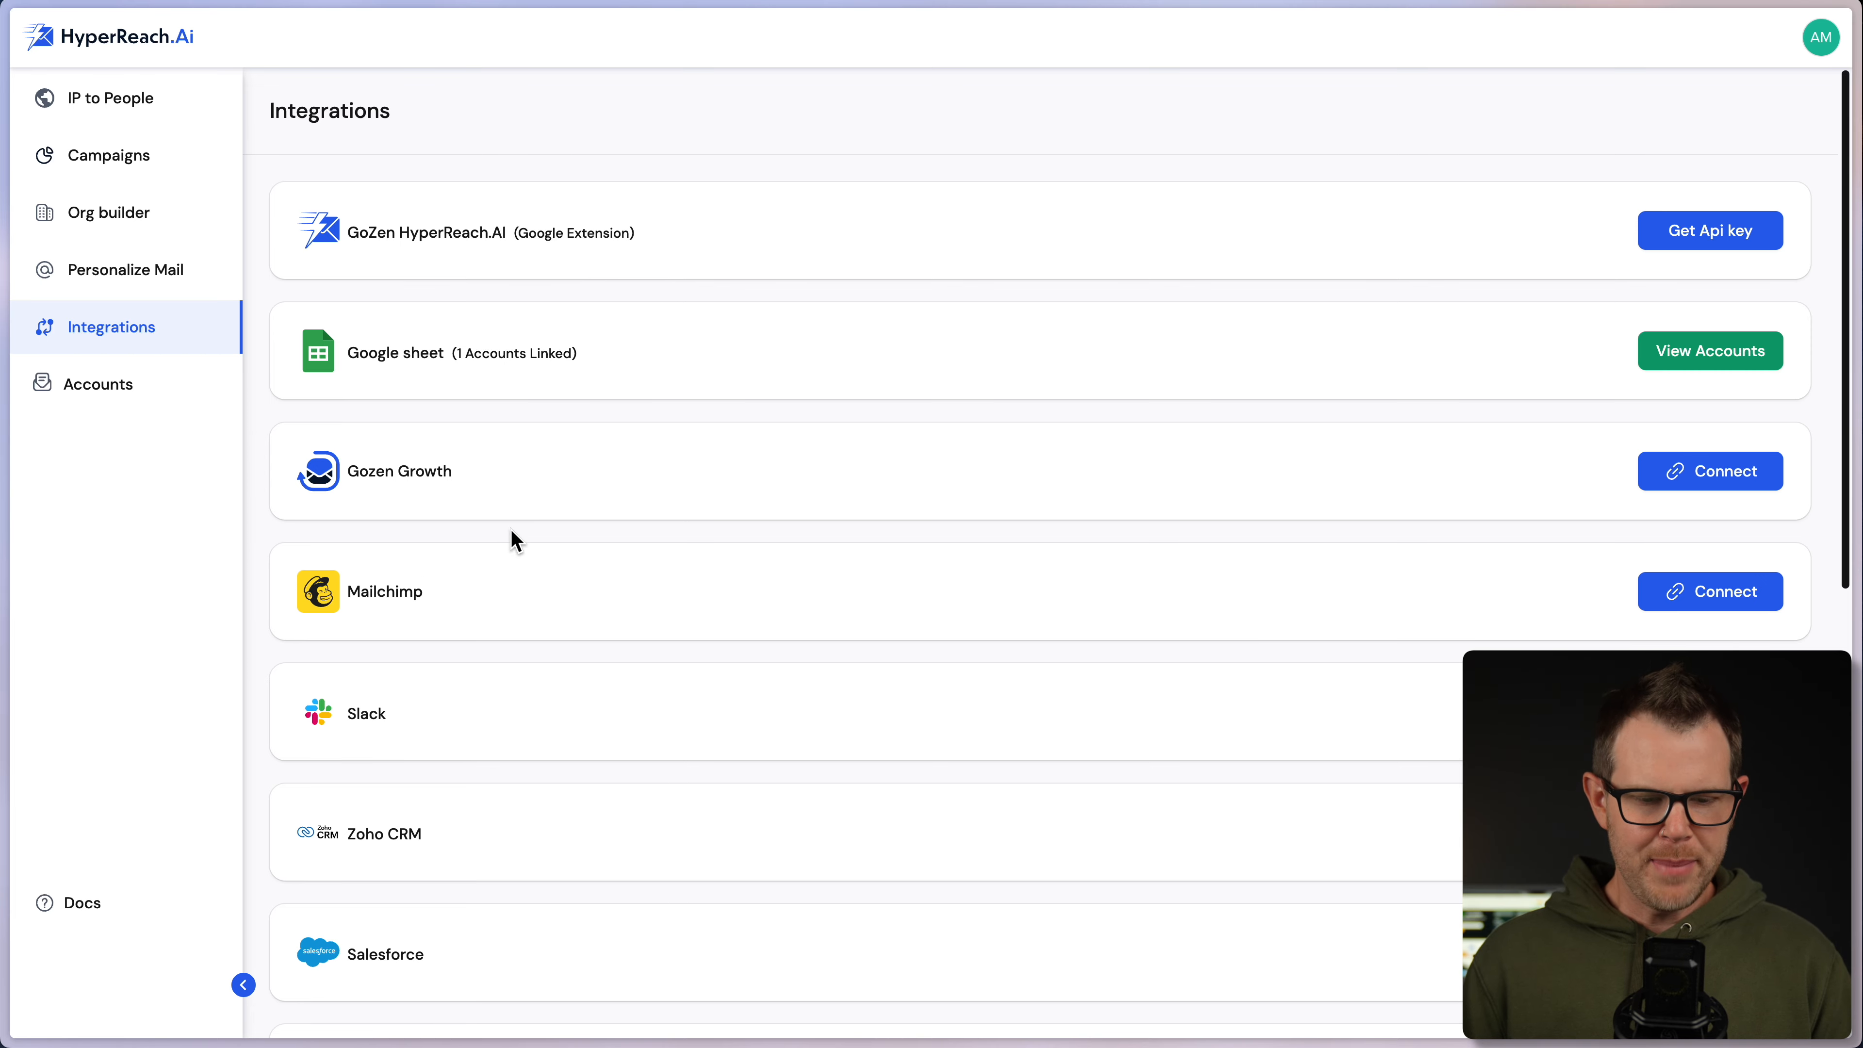
scroll(520, 541, "down", 5)
scroll(533, 624, "down", 3)
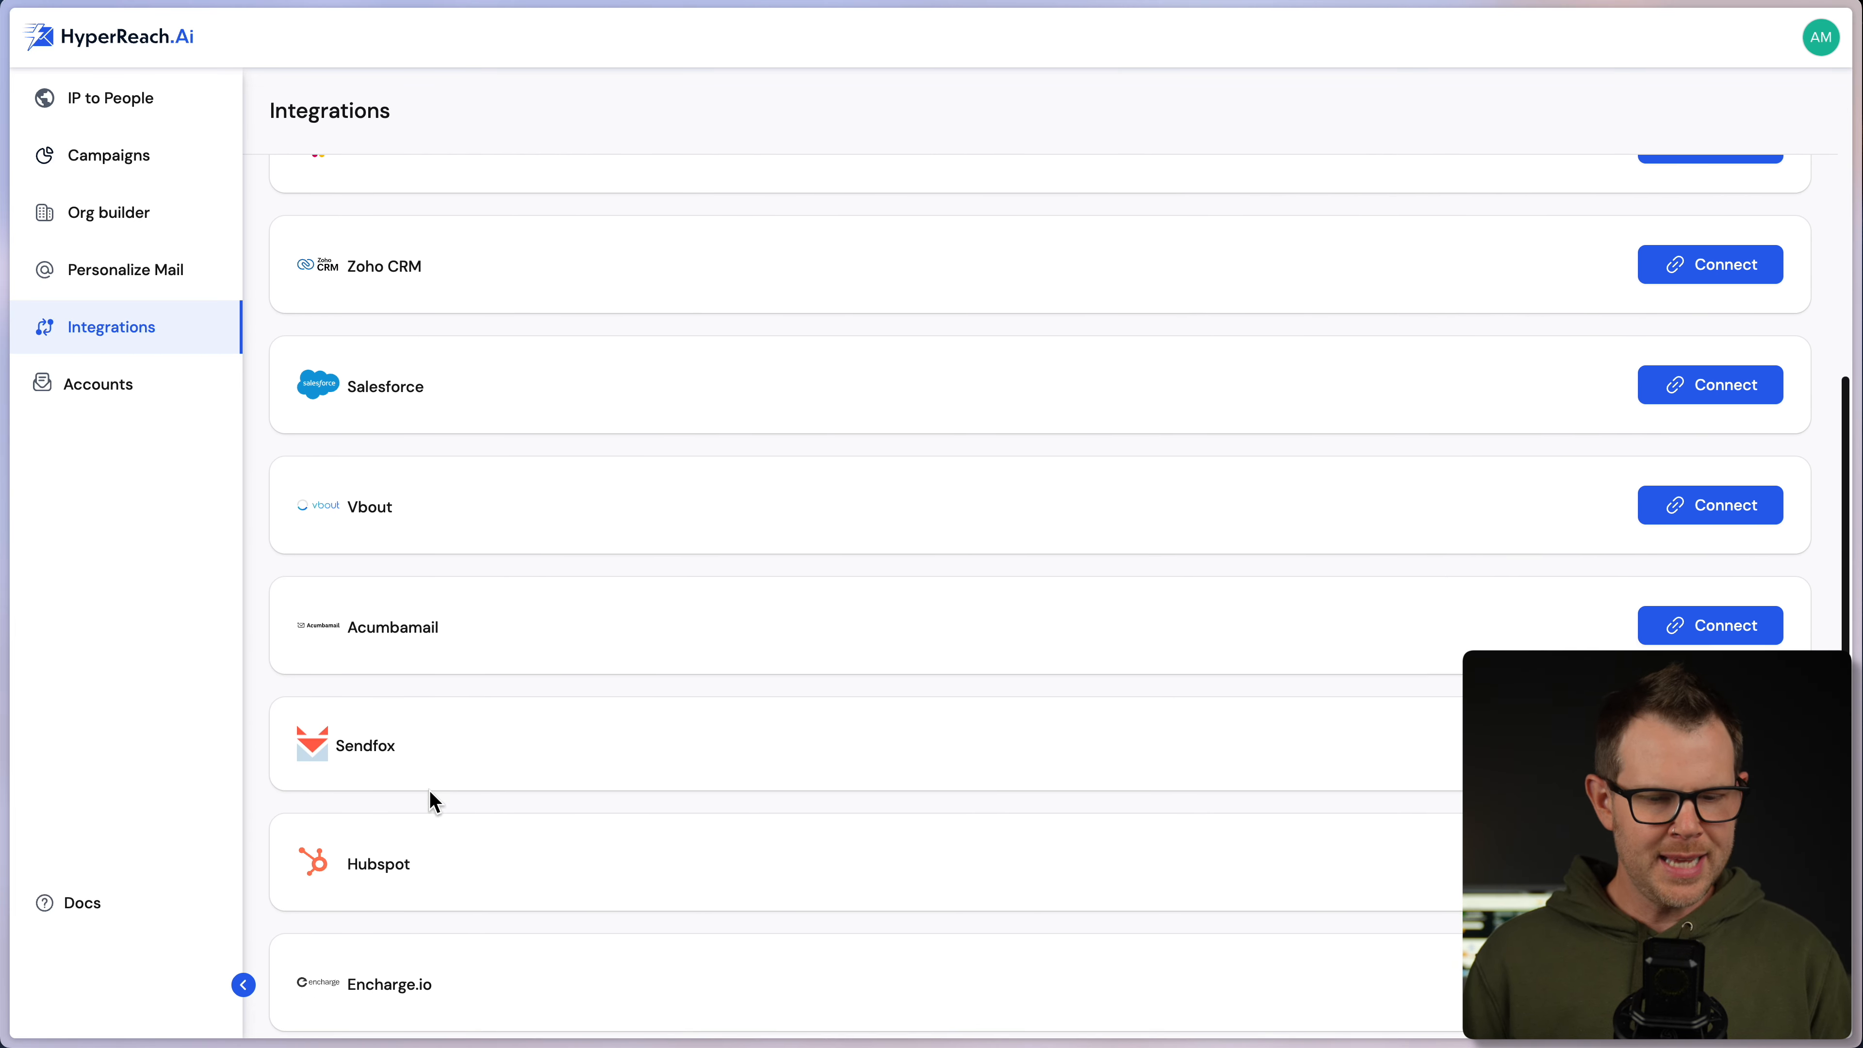
scroll(709, 811, "down", 4)
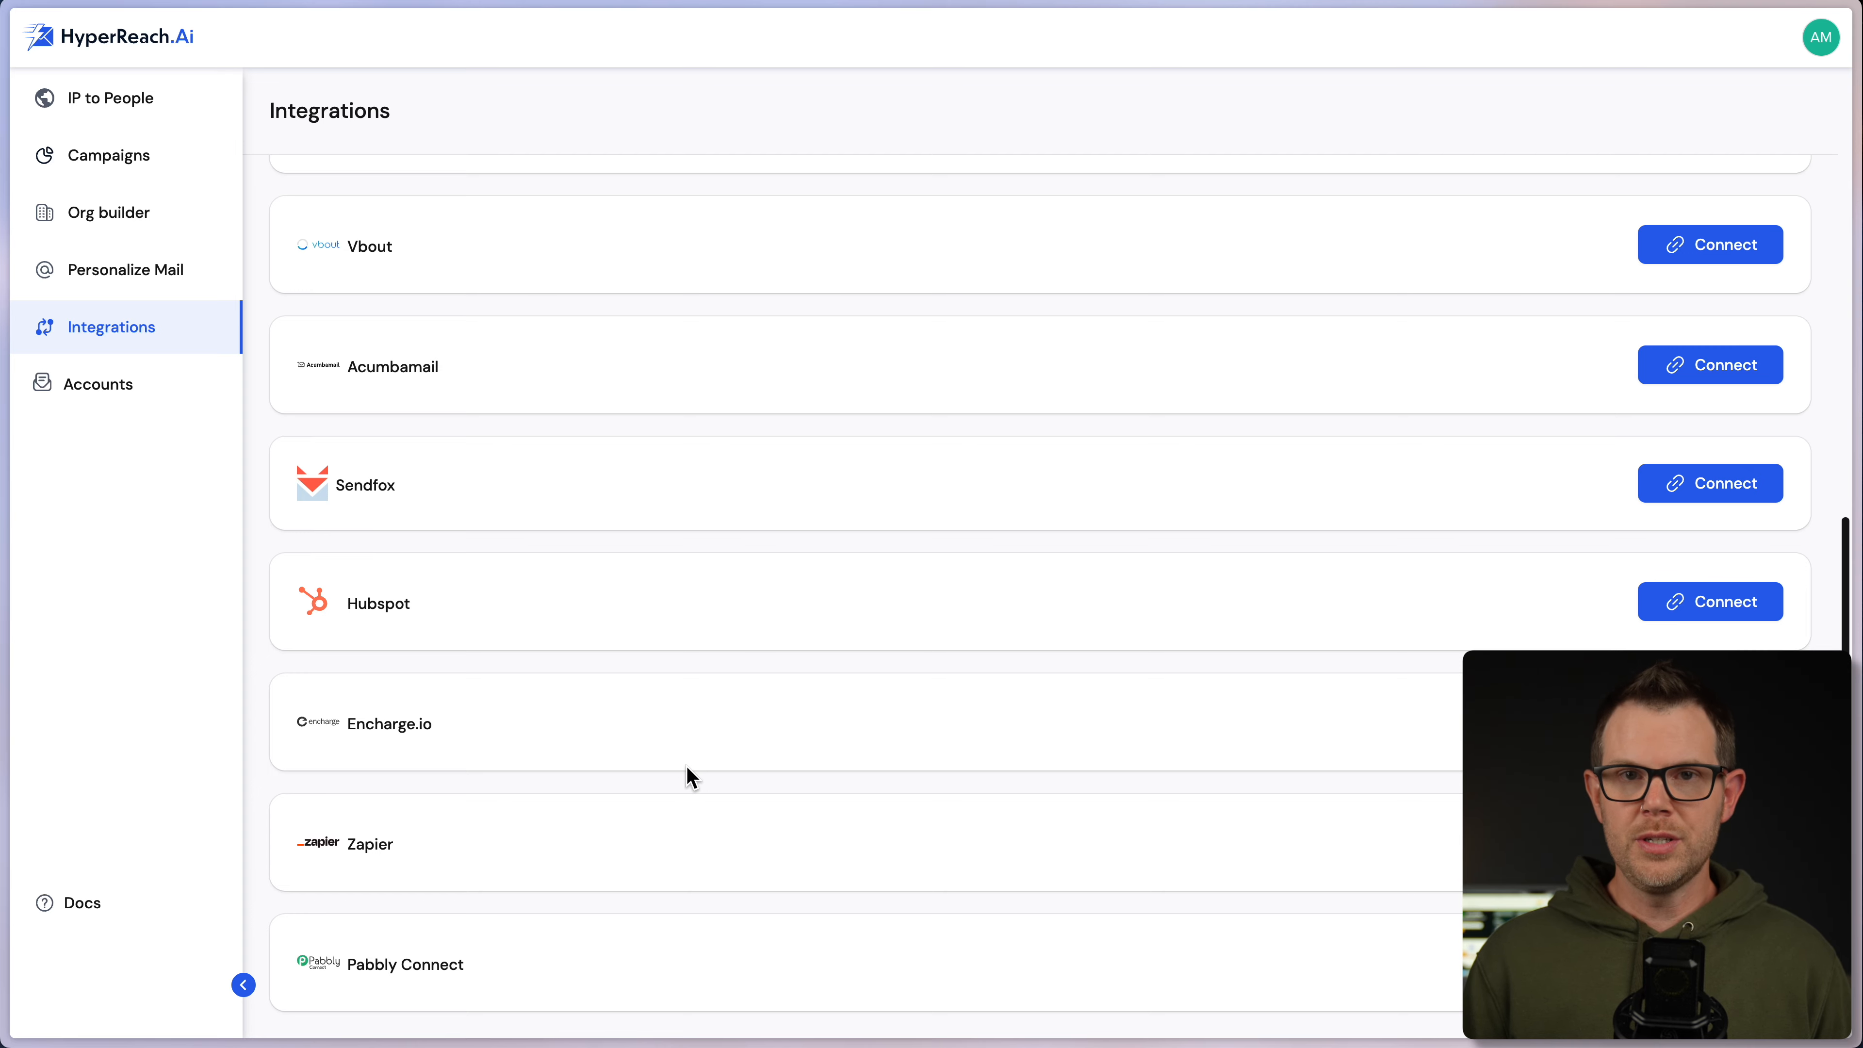
- In Campaigns, view the Test campaign's Integrations export options and close them
left_click(128, 158)
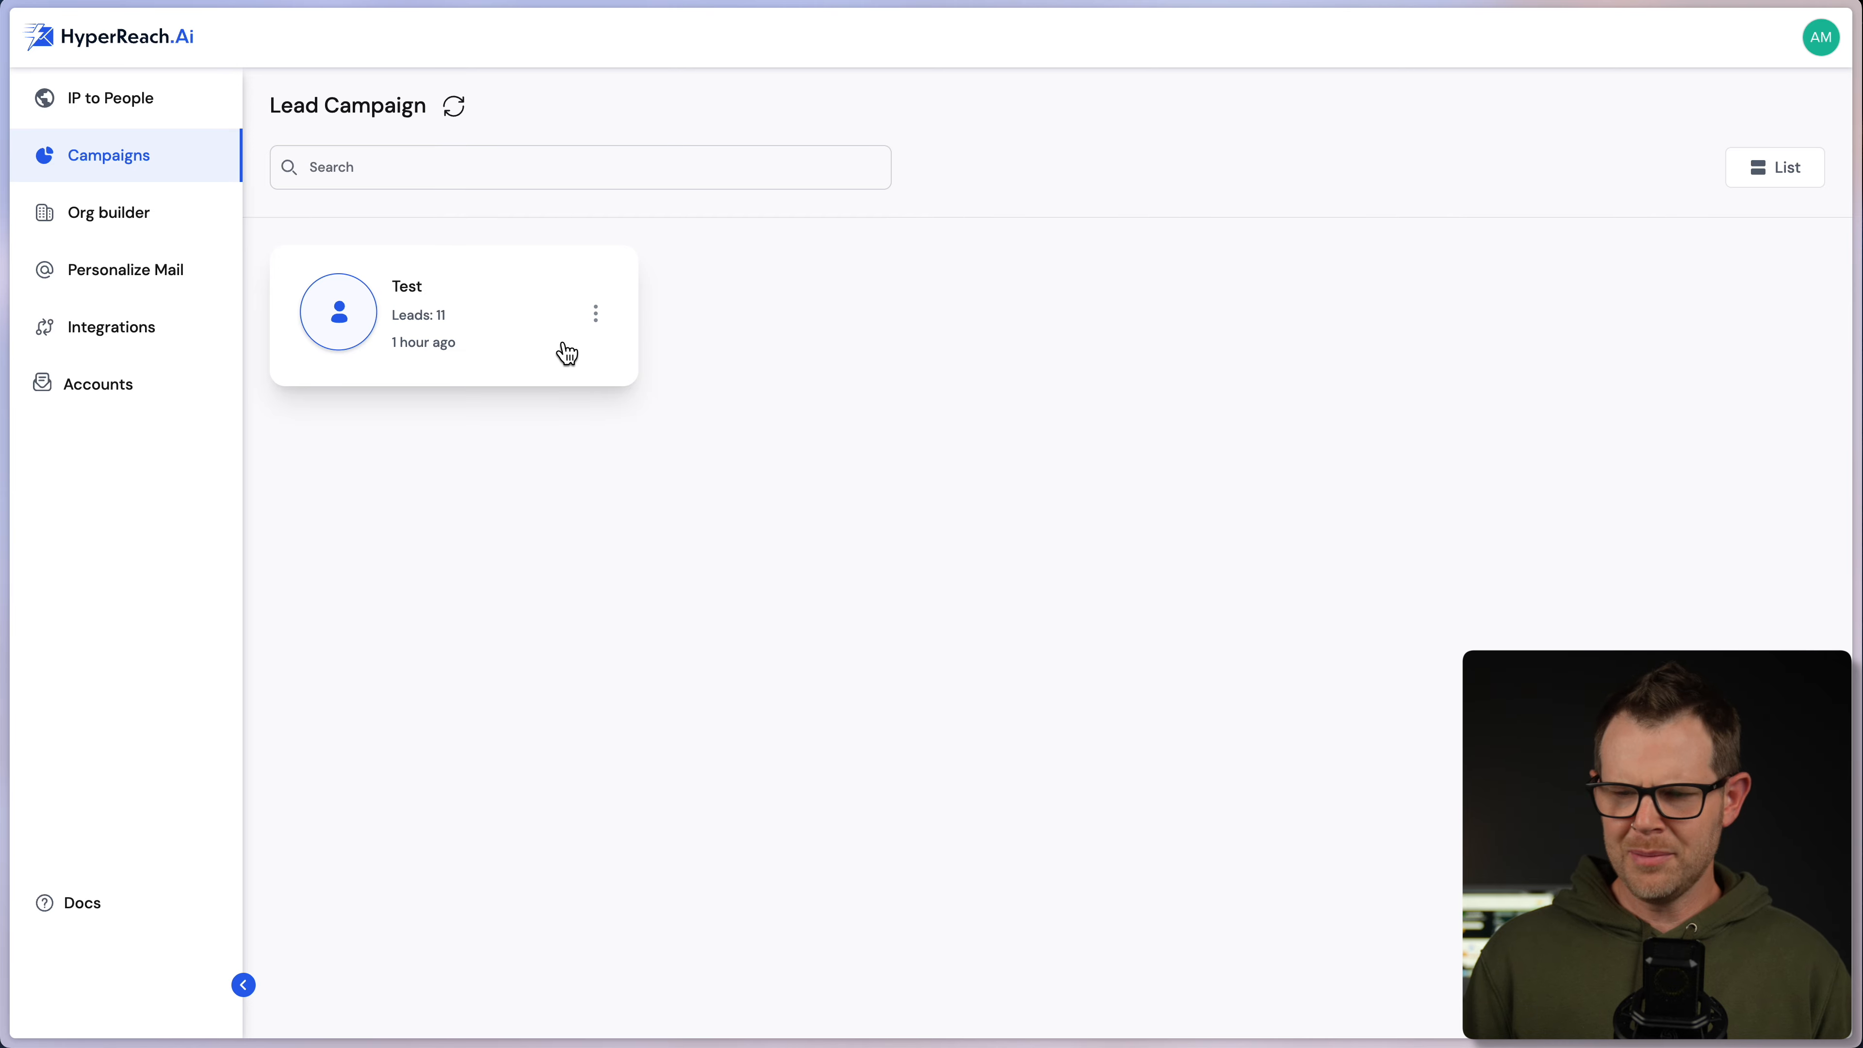
left_click(596, 316)
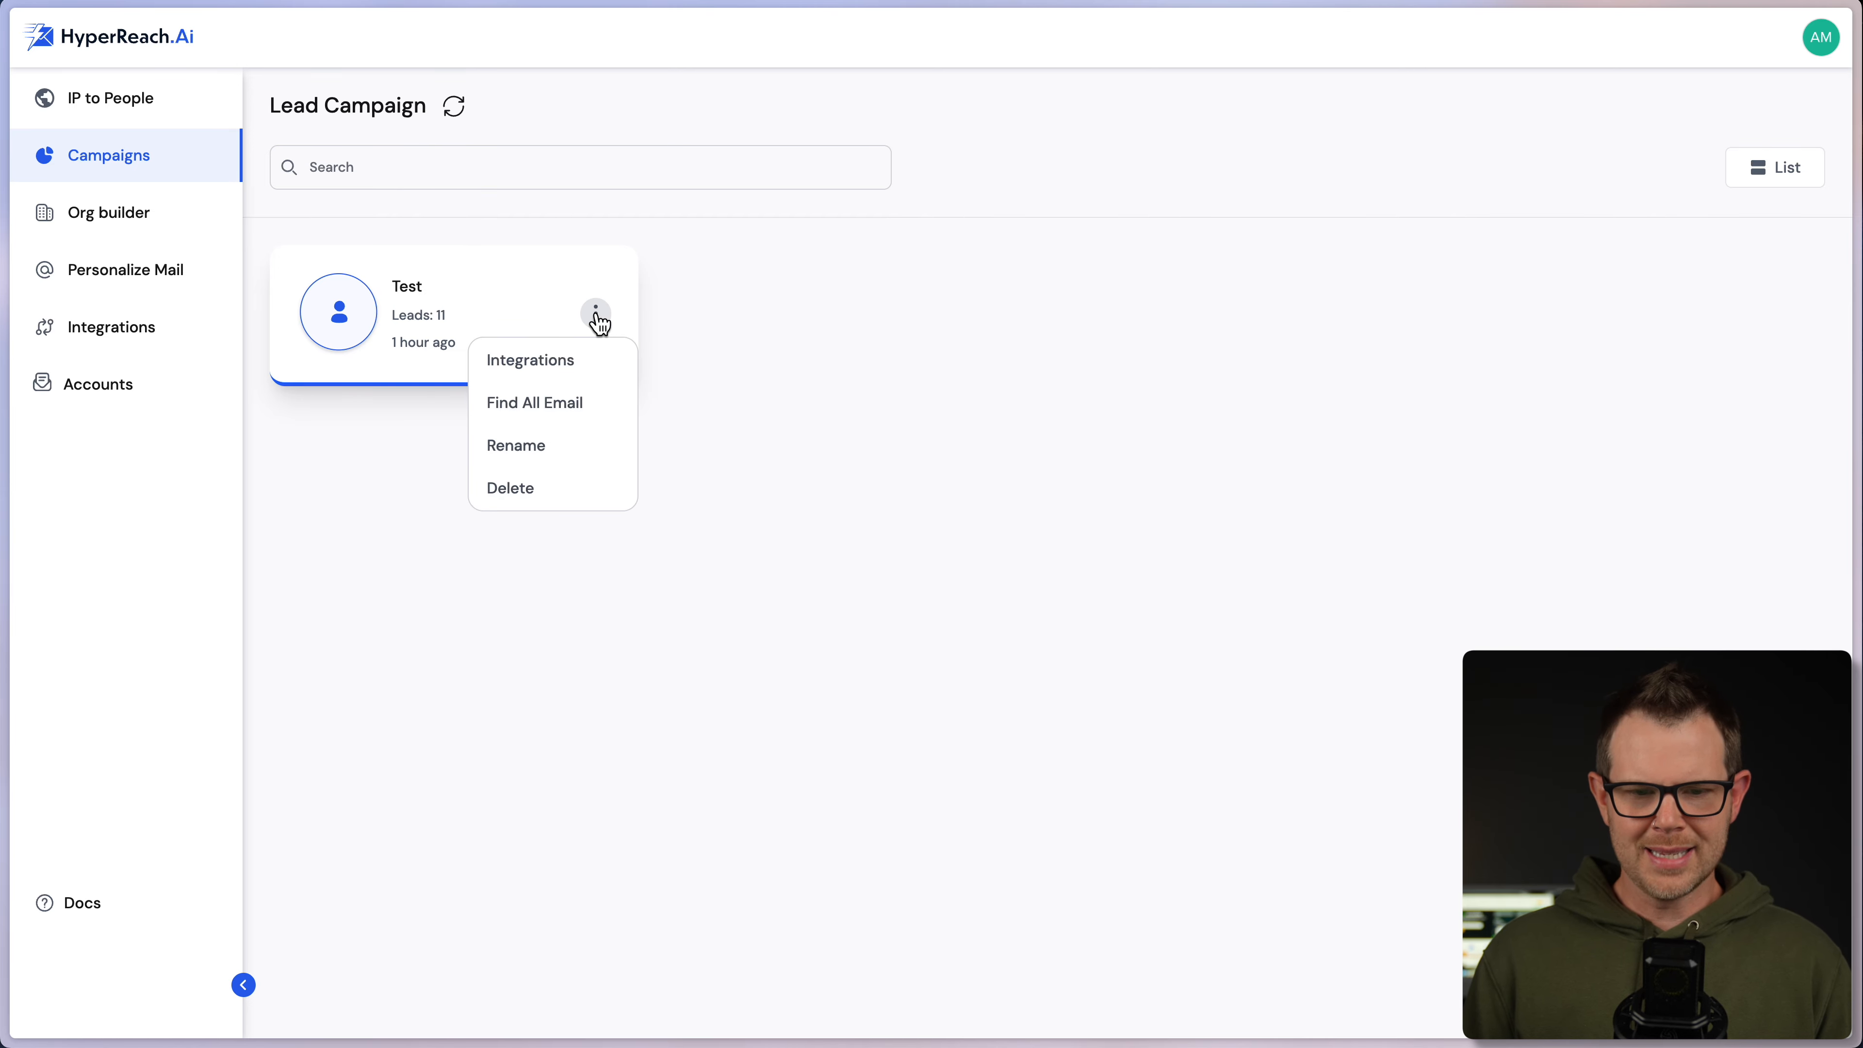
left_click(558, 364)
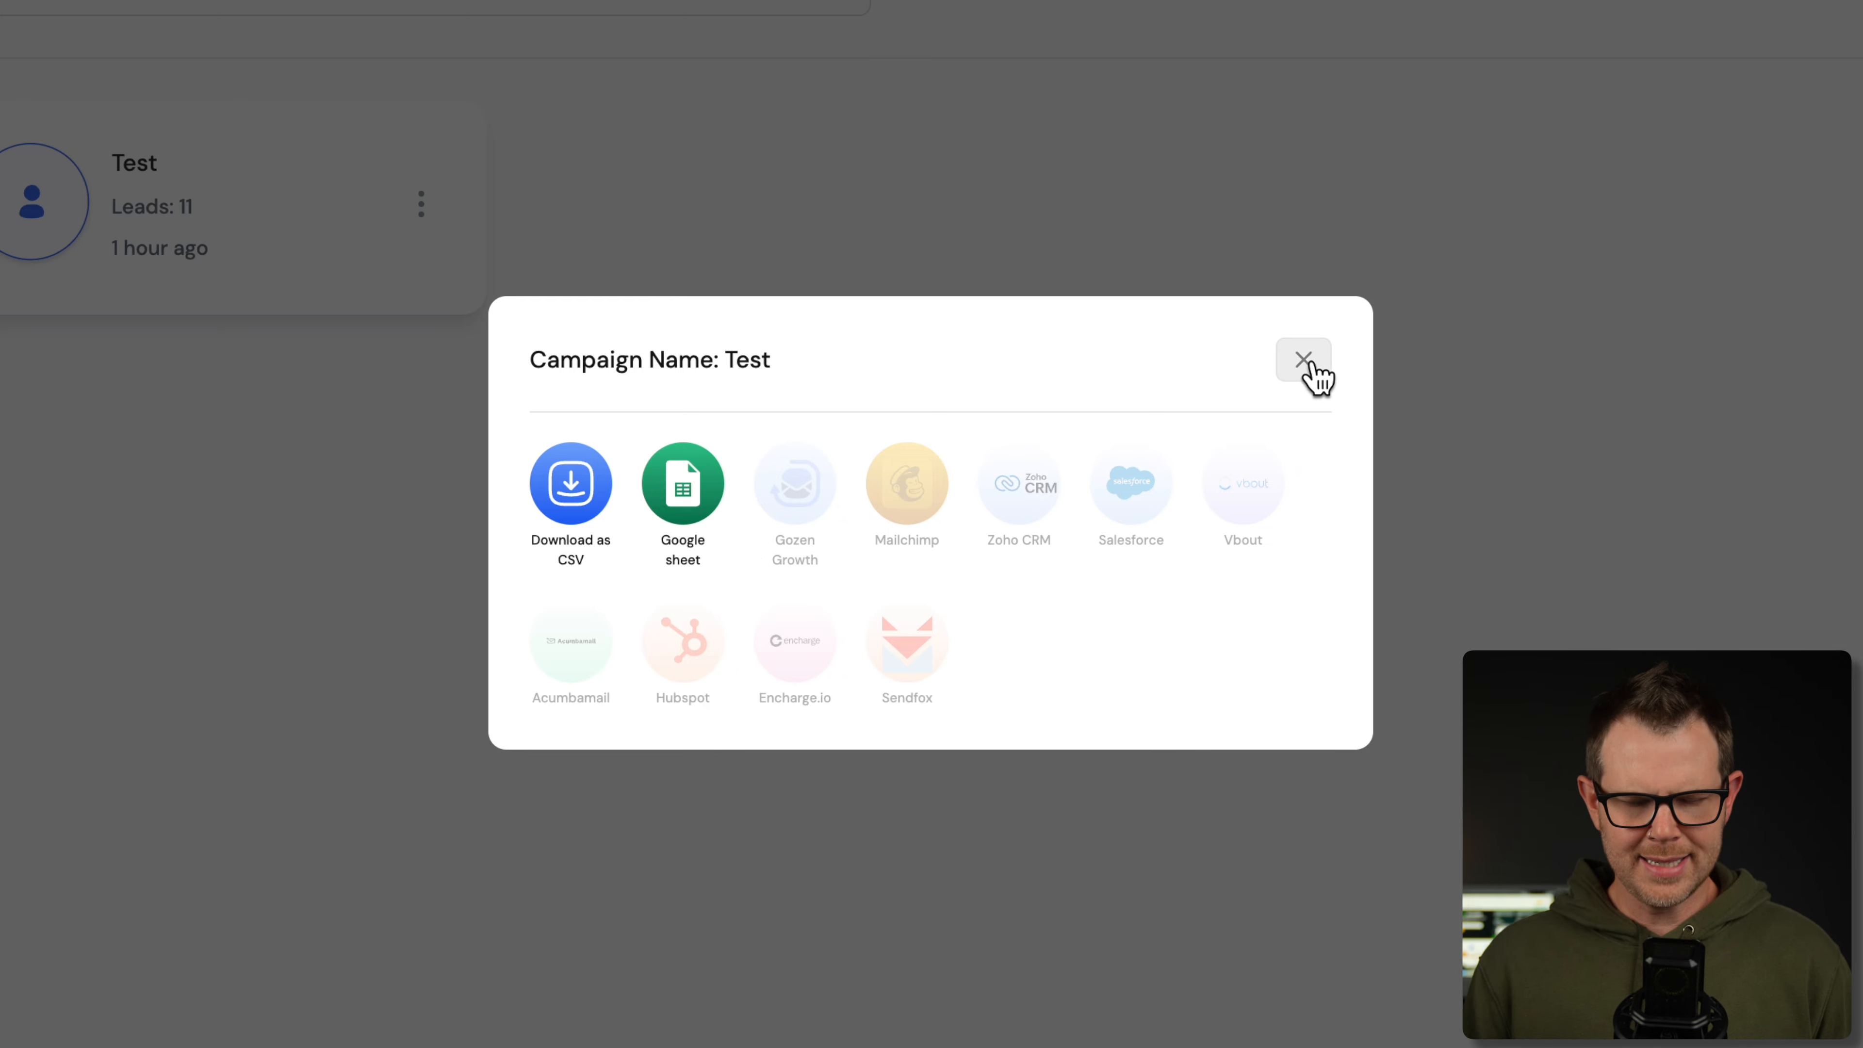
left_click(1304, 361)
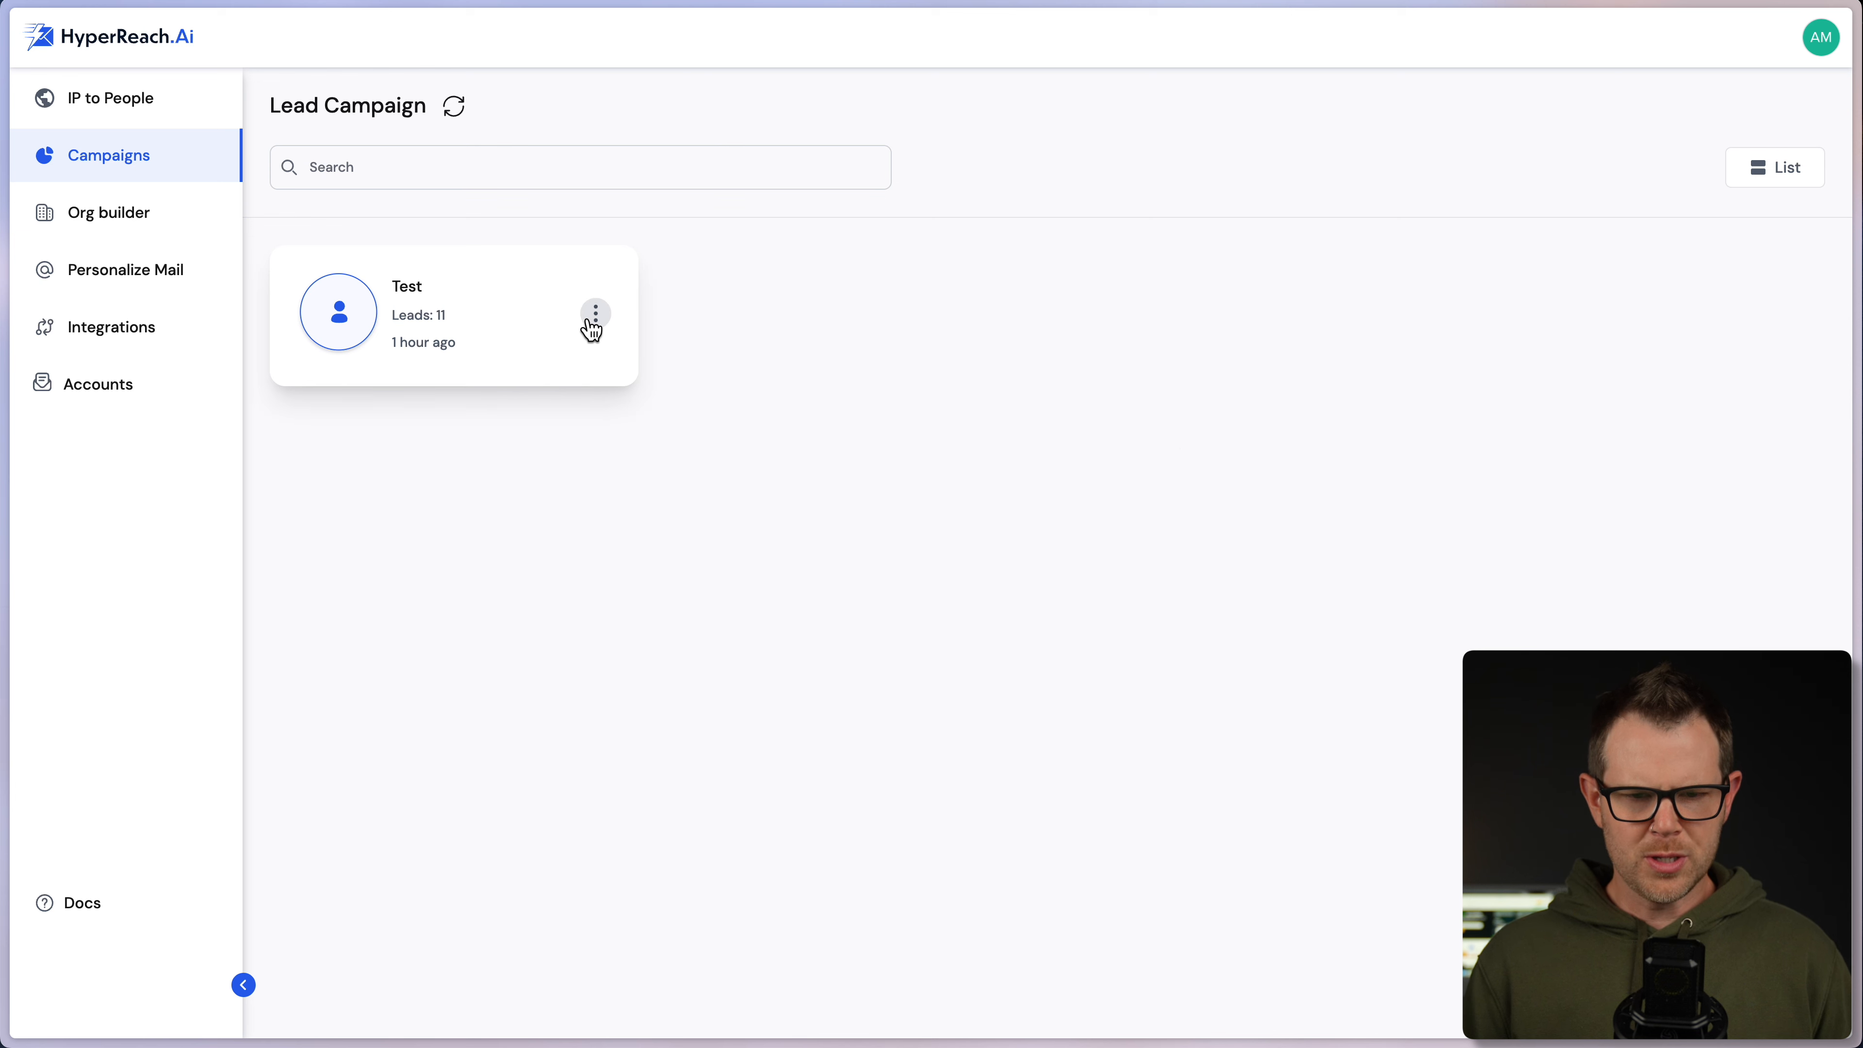
- Rename the Test campaign to "Dave's List"
left_click(596, 316)
left_click(528, 448)
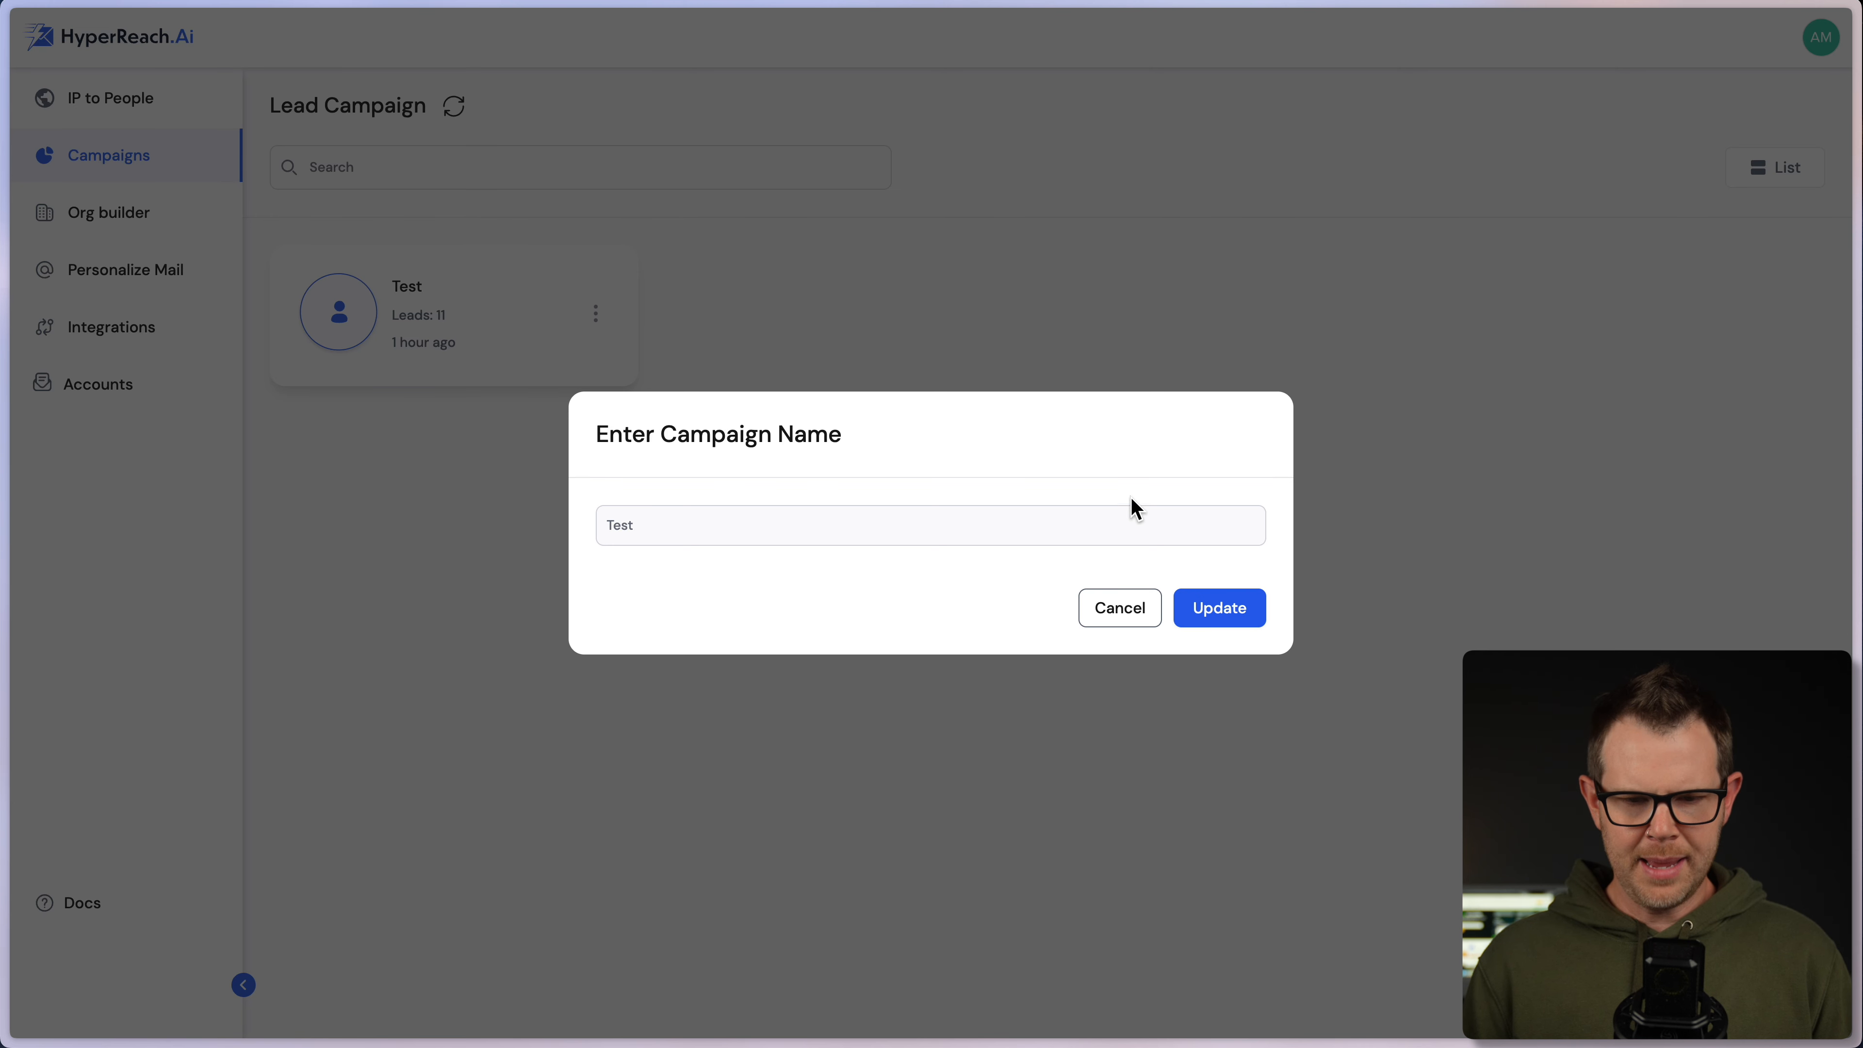
left_click(737, 509)
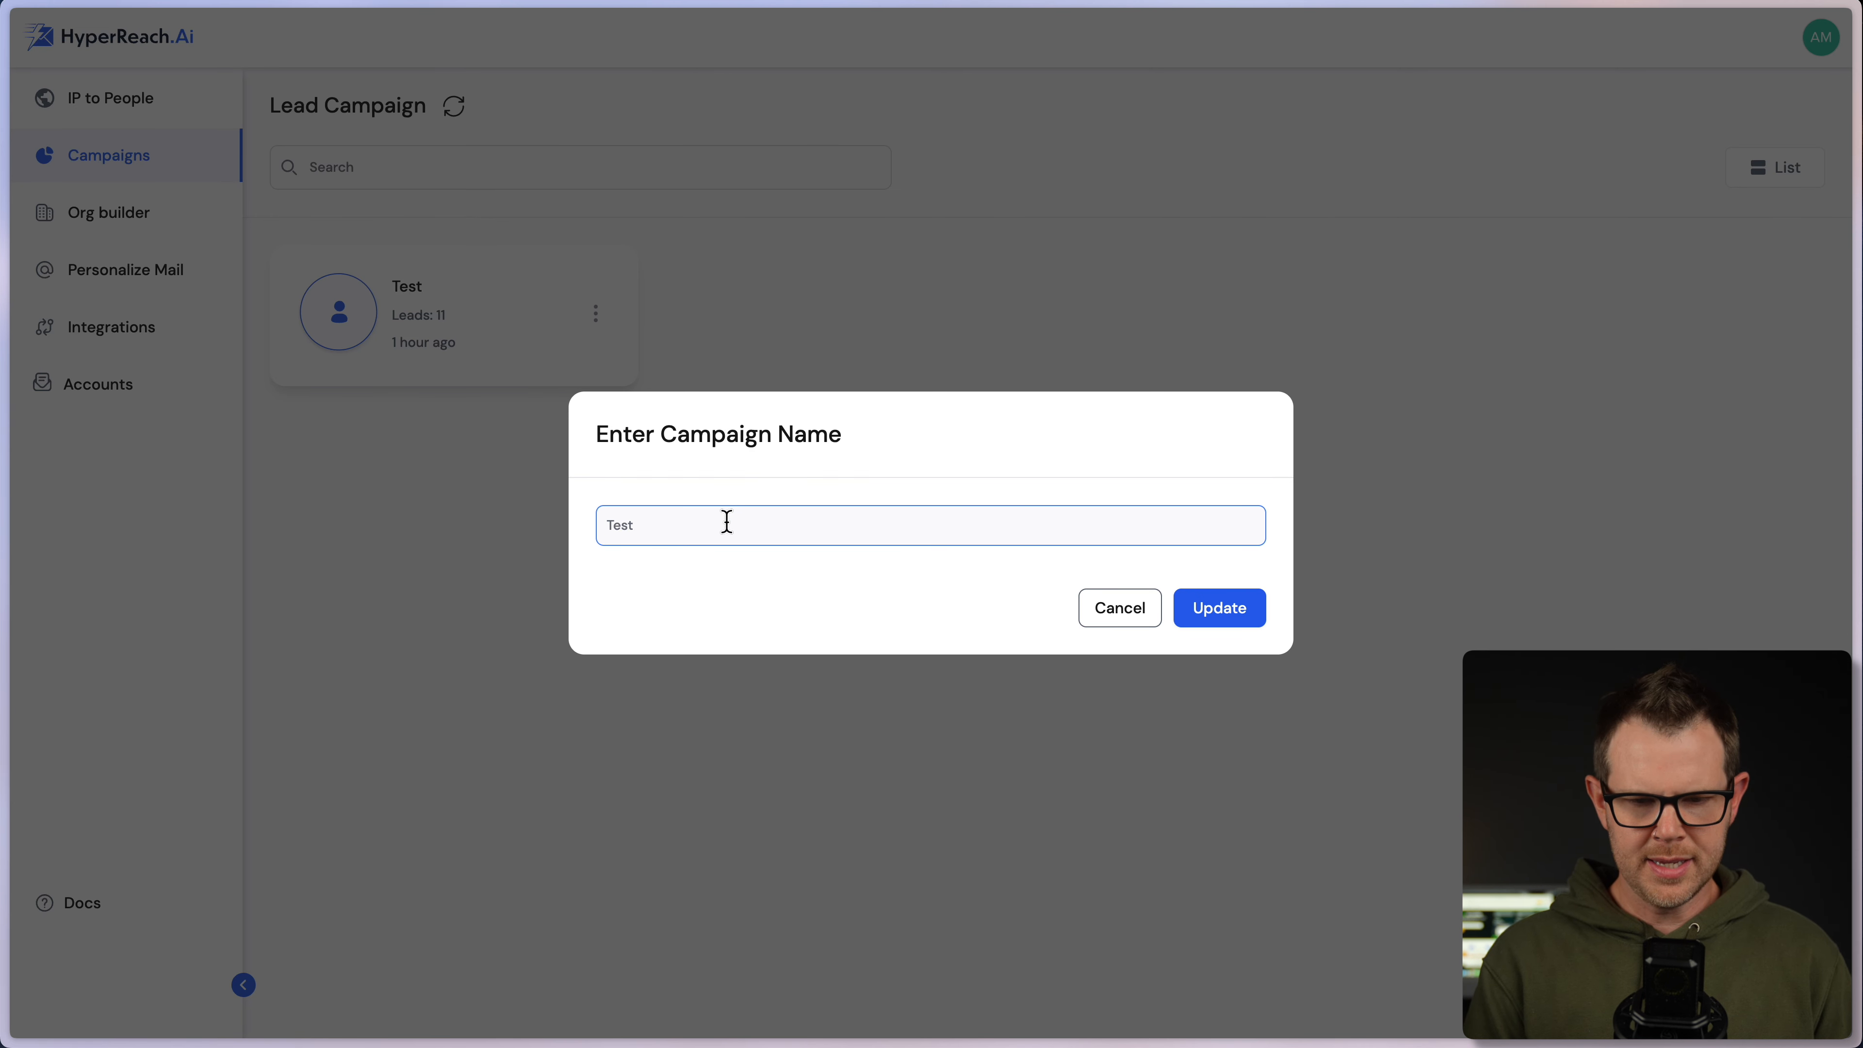
type("Dave's List")
left_click(1231, 608)
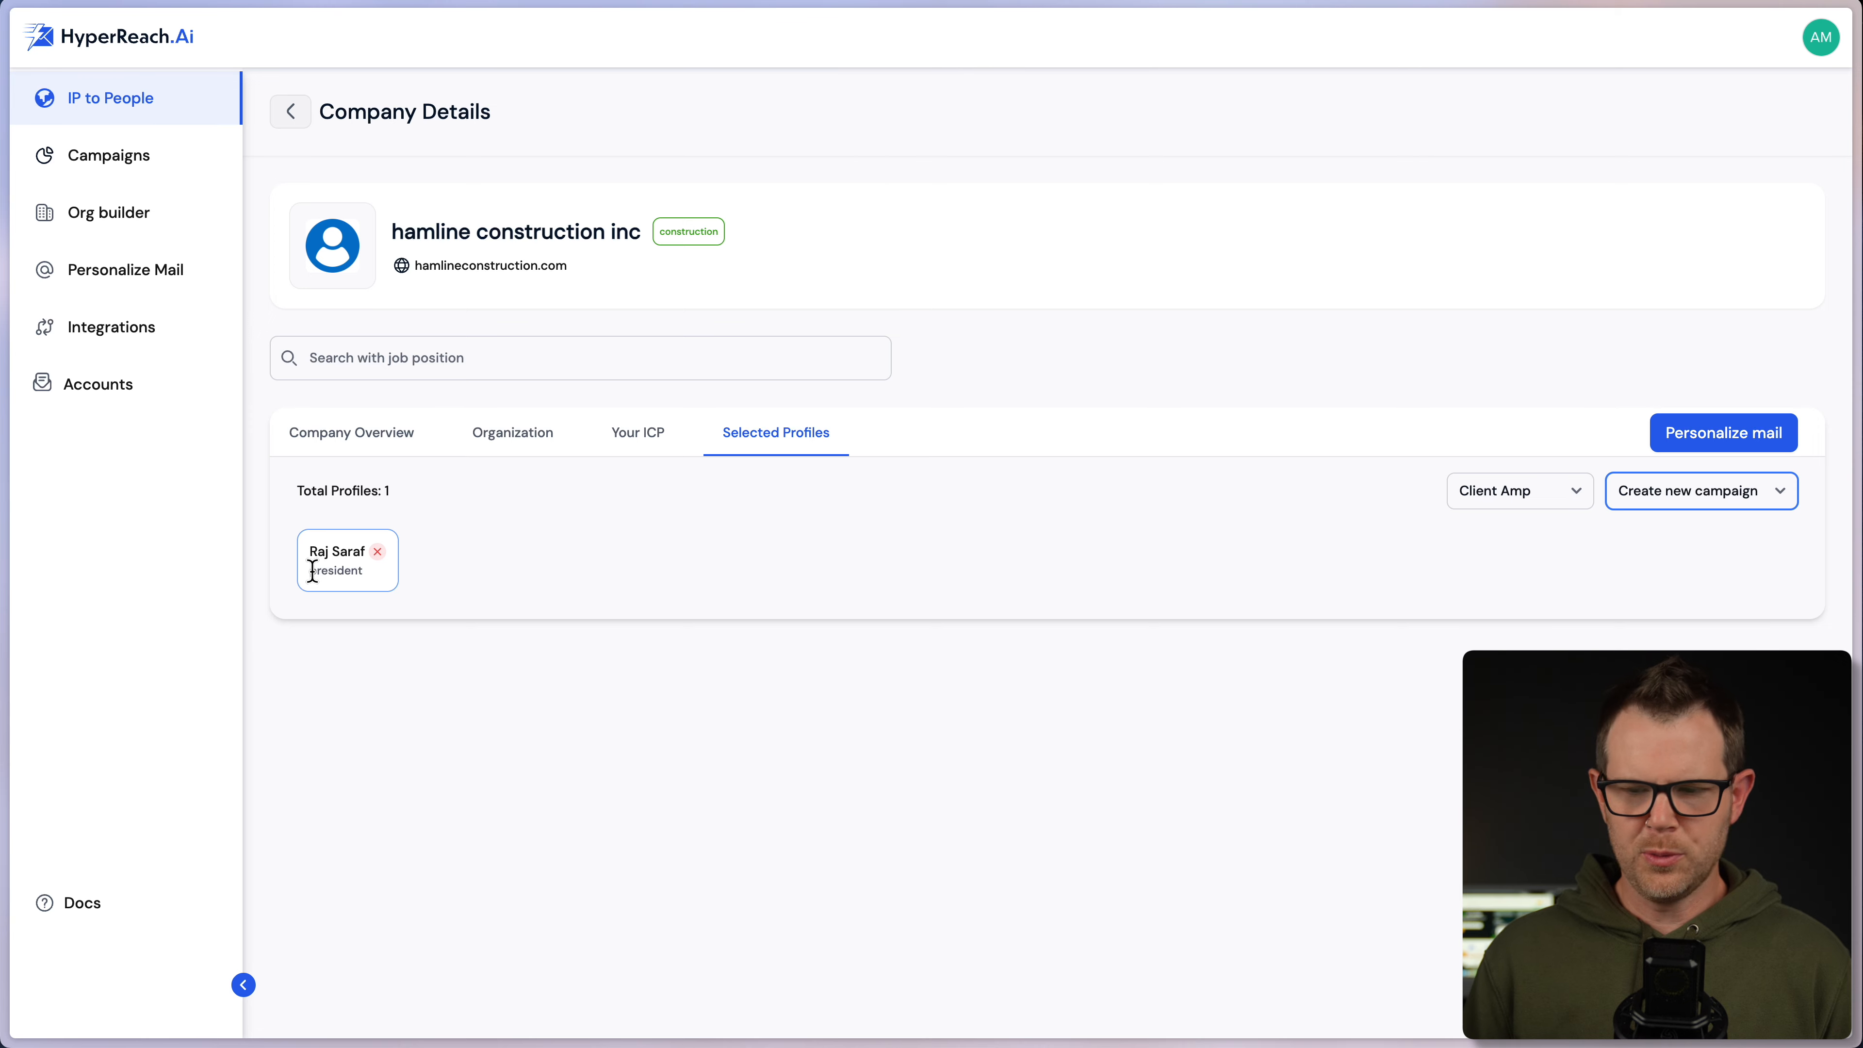
- Personalize mail for the selected profile, check the new one-lead Personalize List campaign, then open Accounts
left_click(1749, 436)
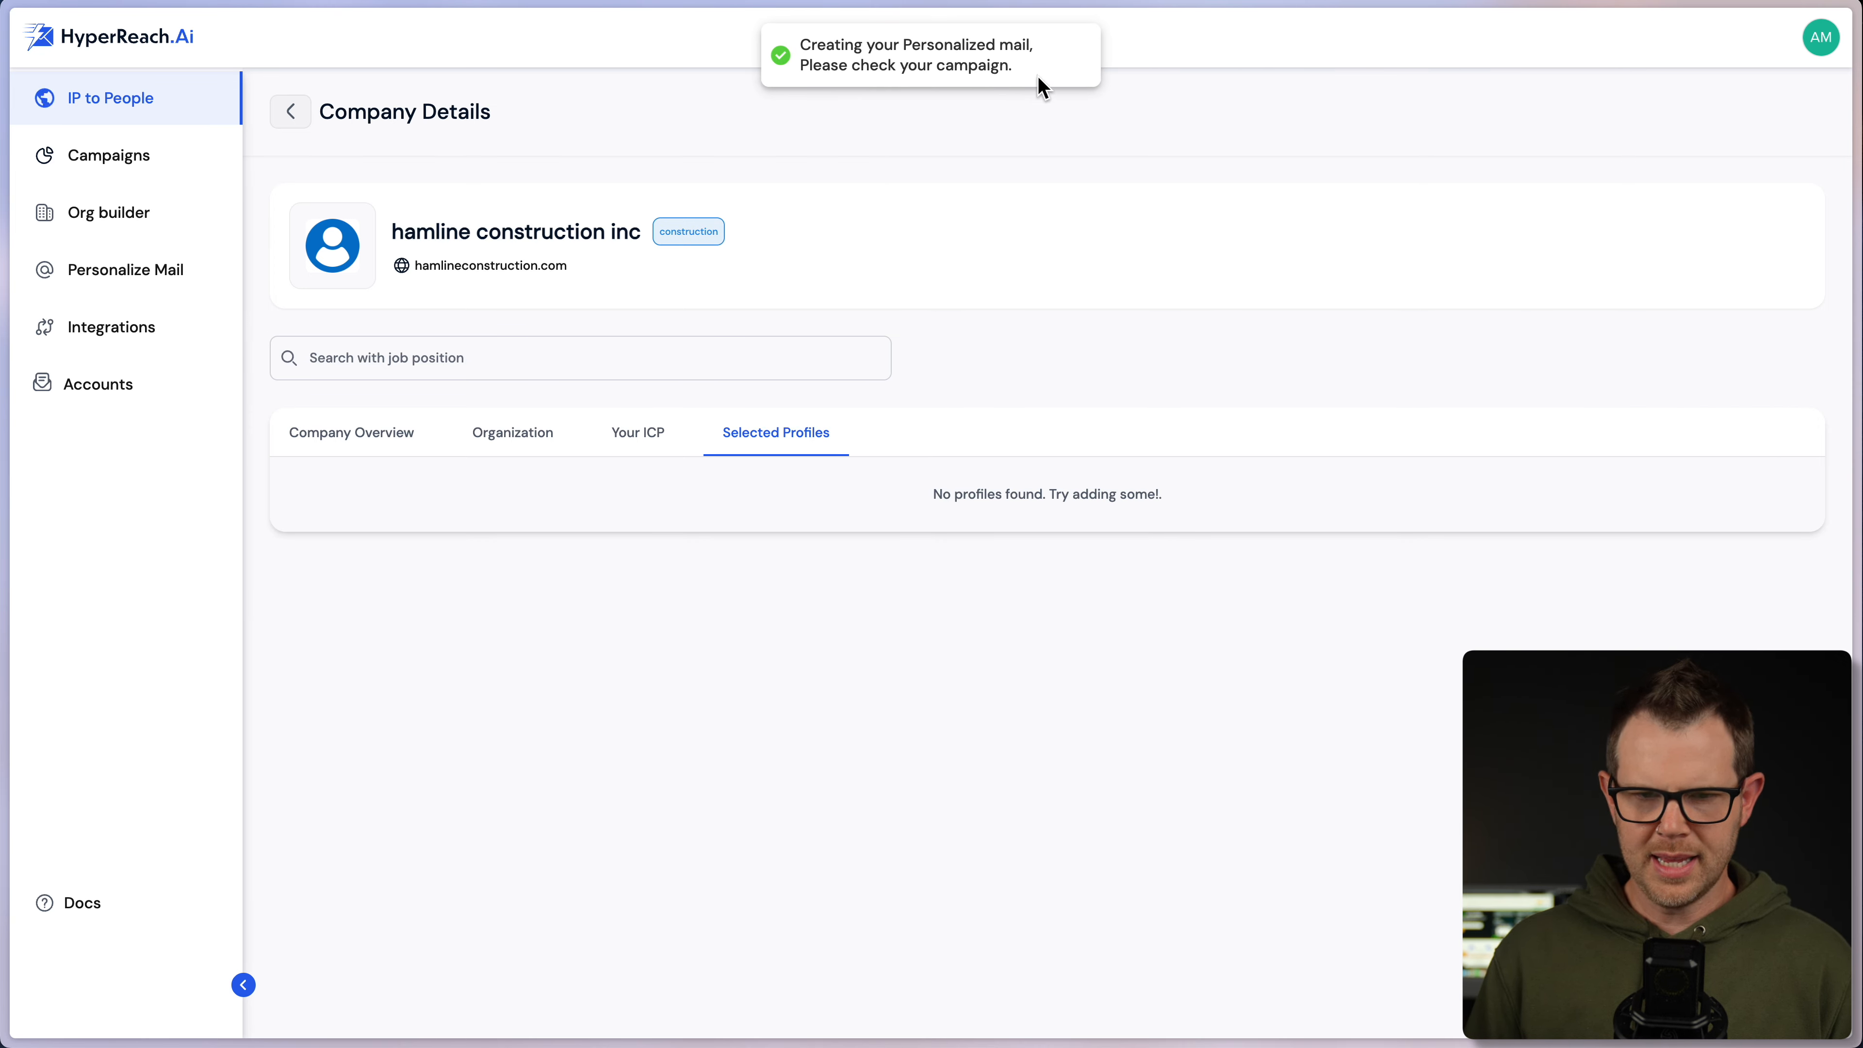
left_click(107, 165)
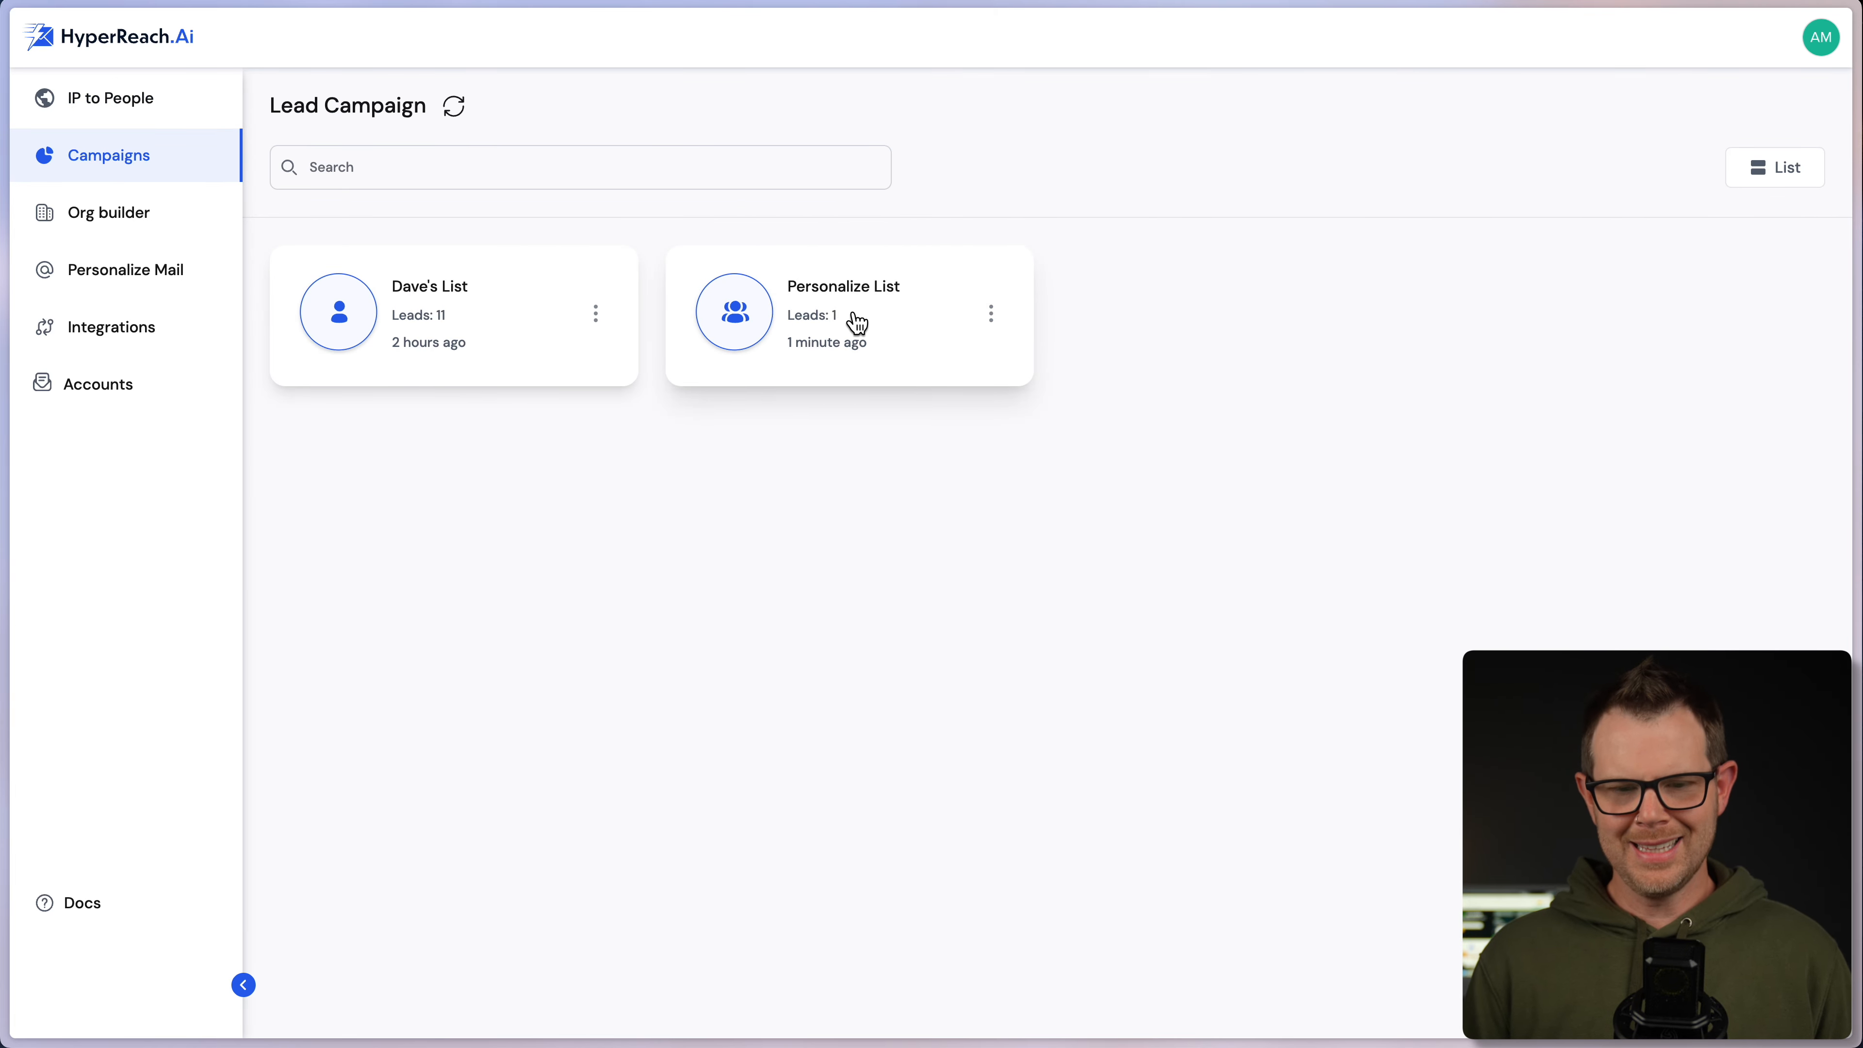
left_click(991, 314)
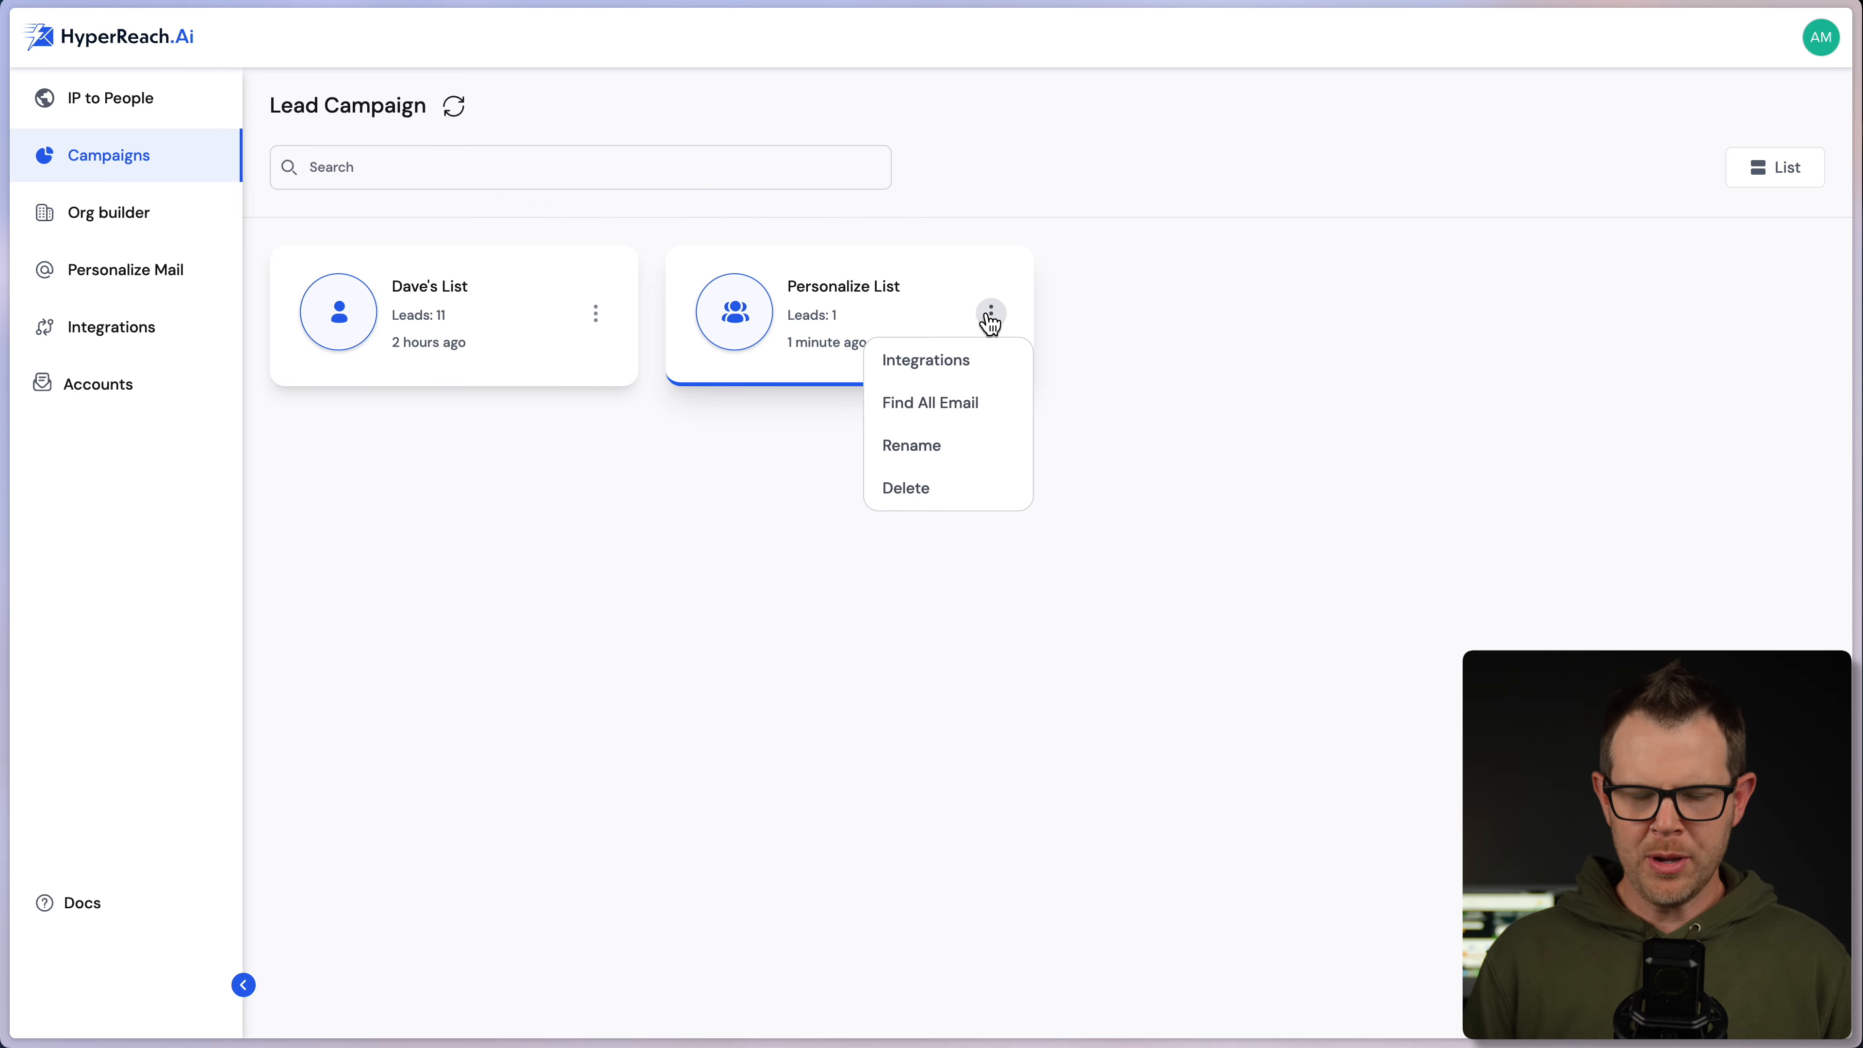
left_click(1133, 386)
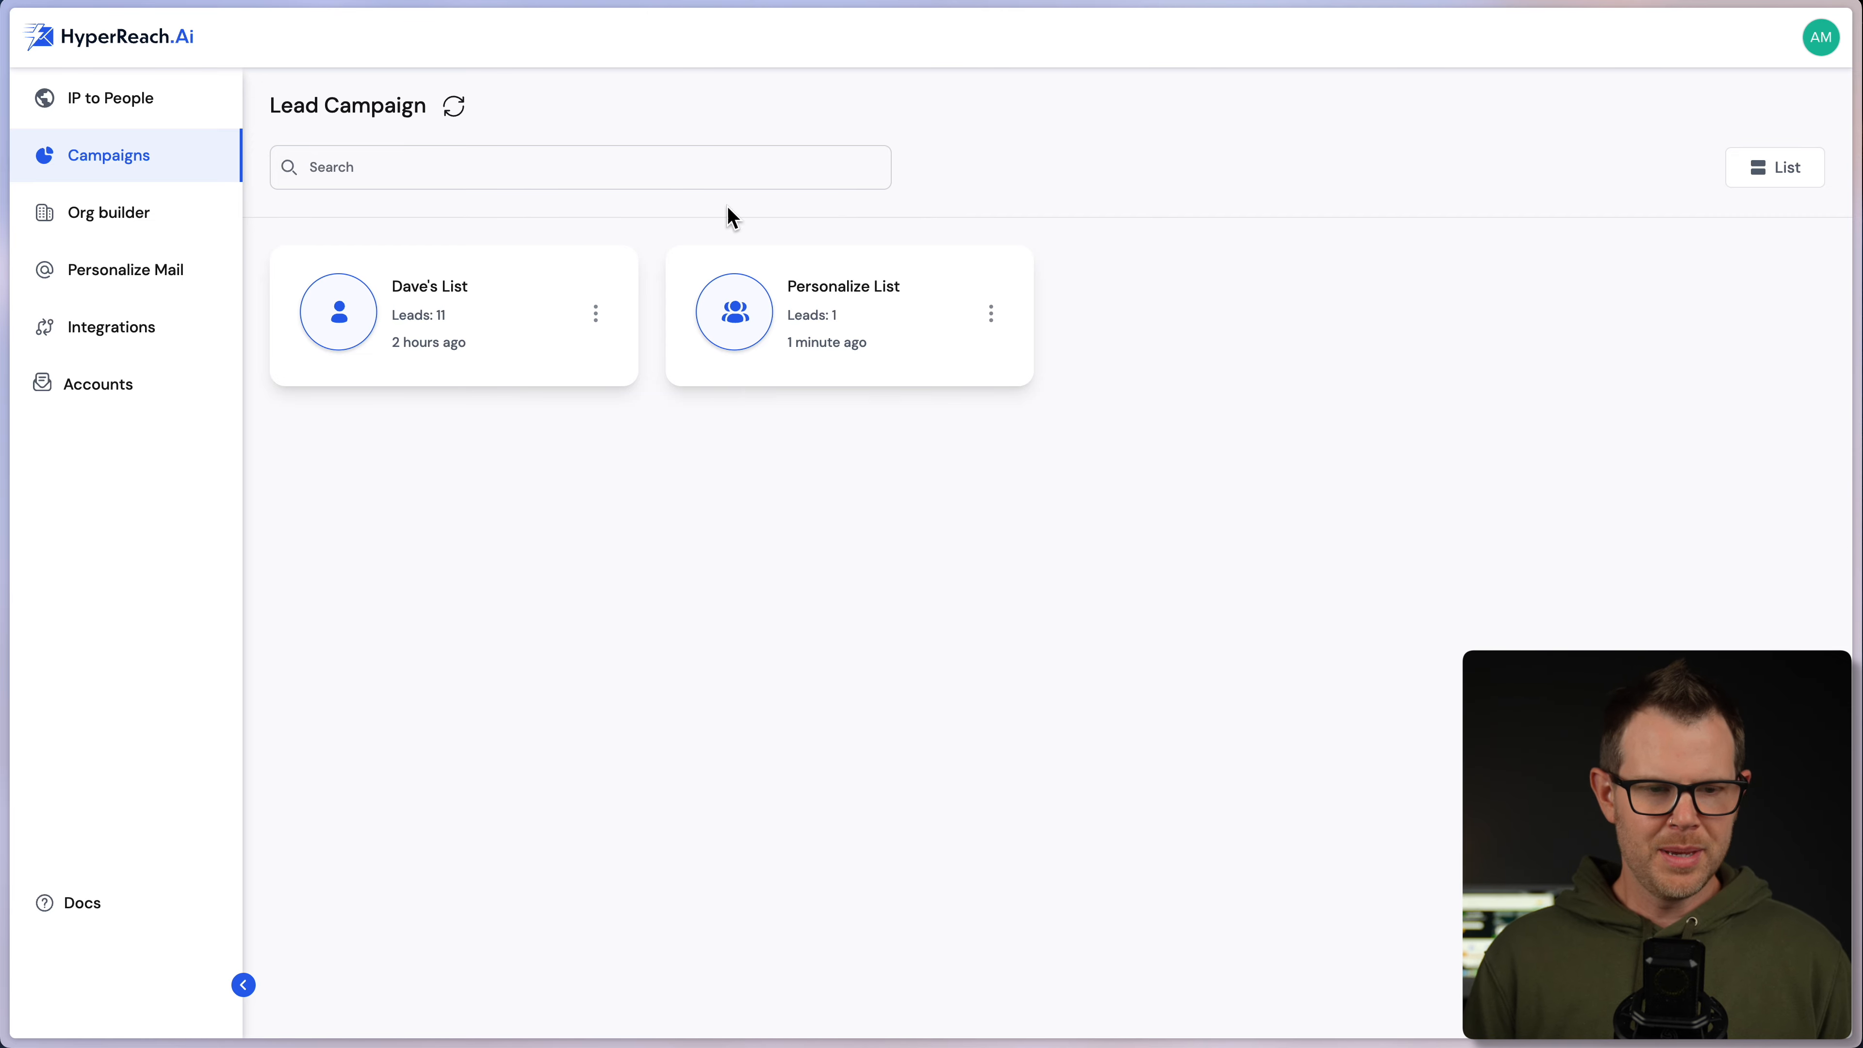
left_click(232, 411)
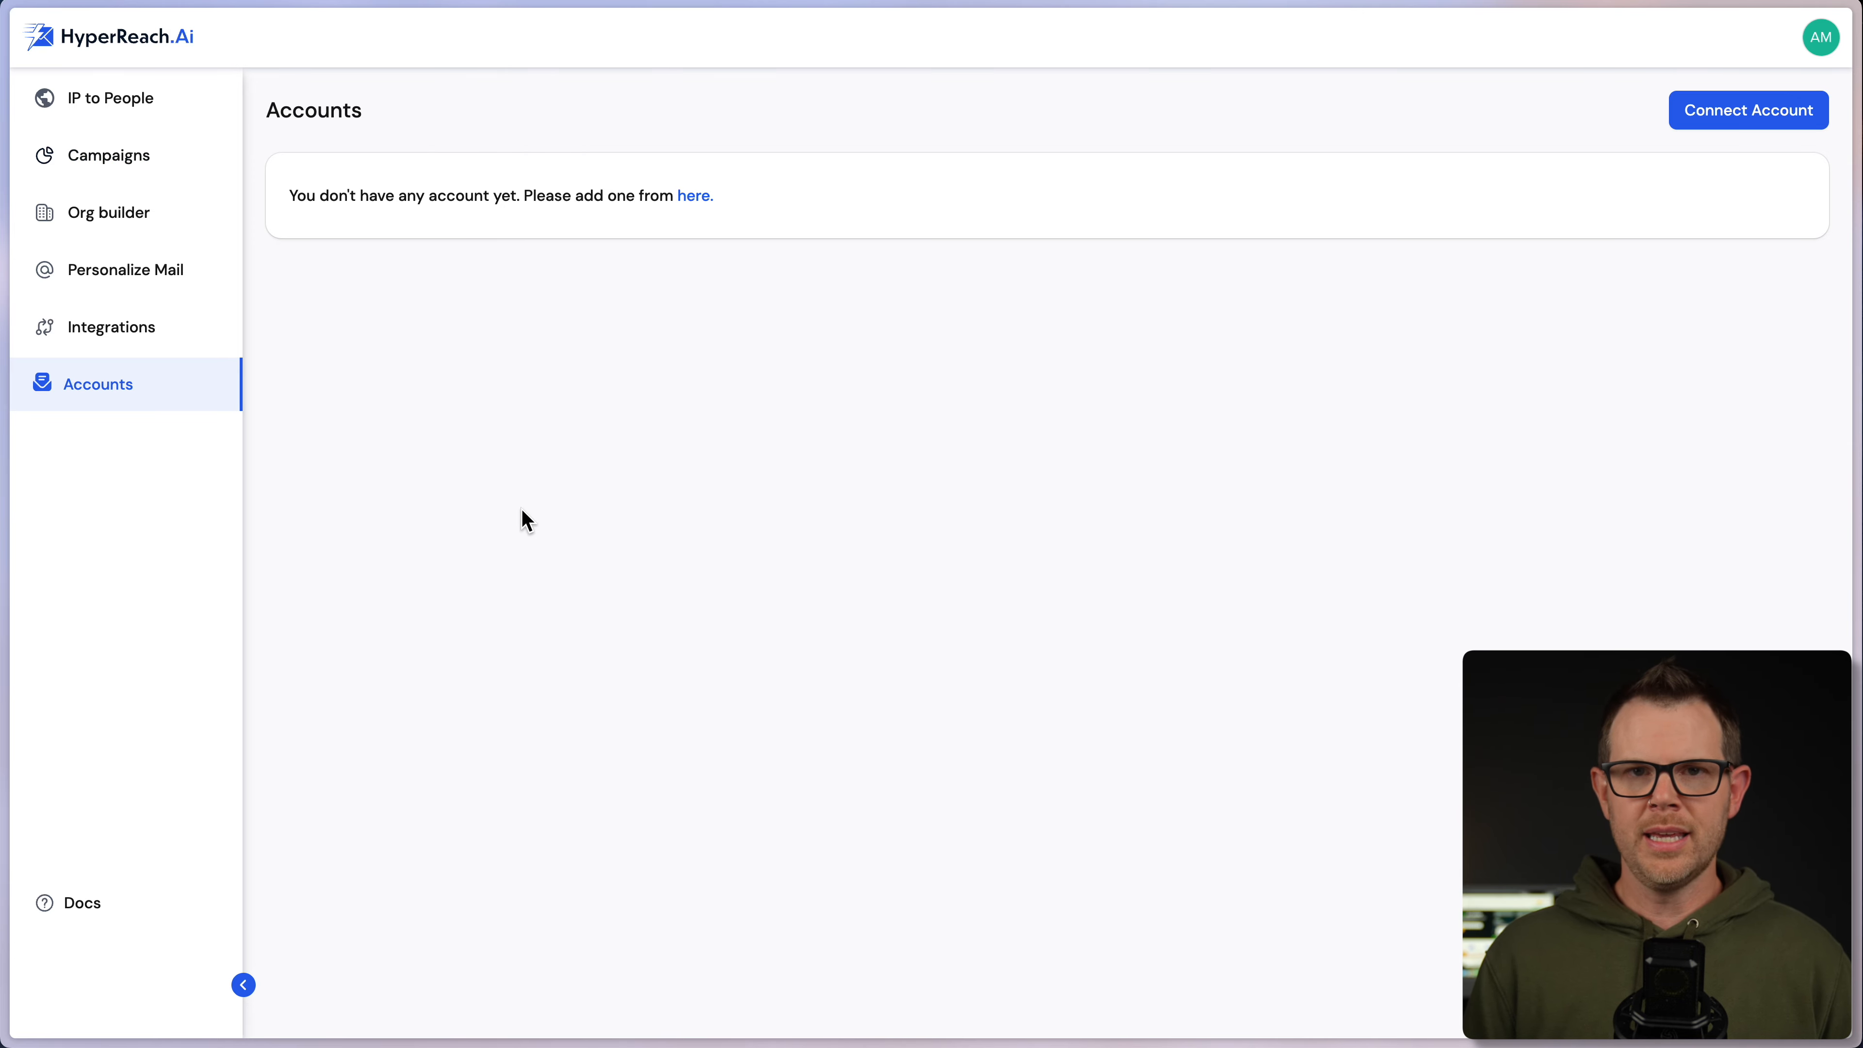
- Switch to the AppSumo HyperReach.ai plans page comparing License Tiers 1–3 at $59, $139 and $299
left_click(169, 200)
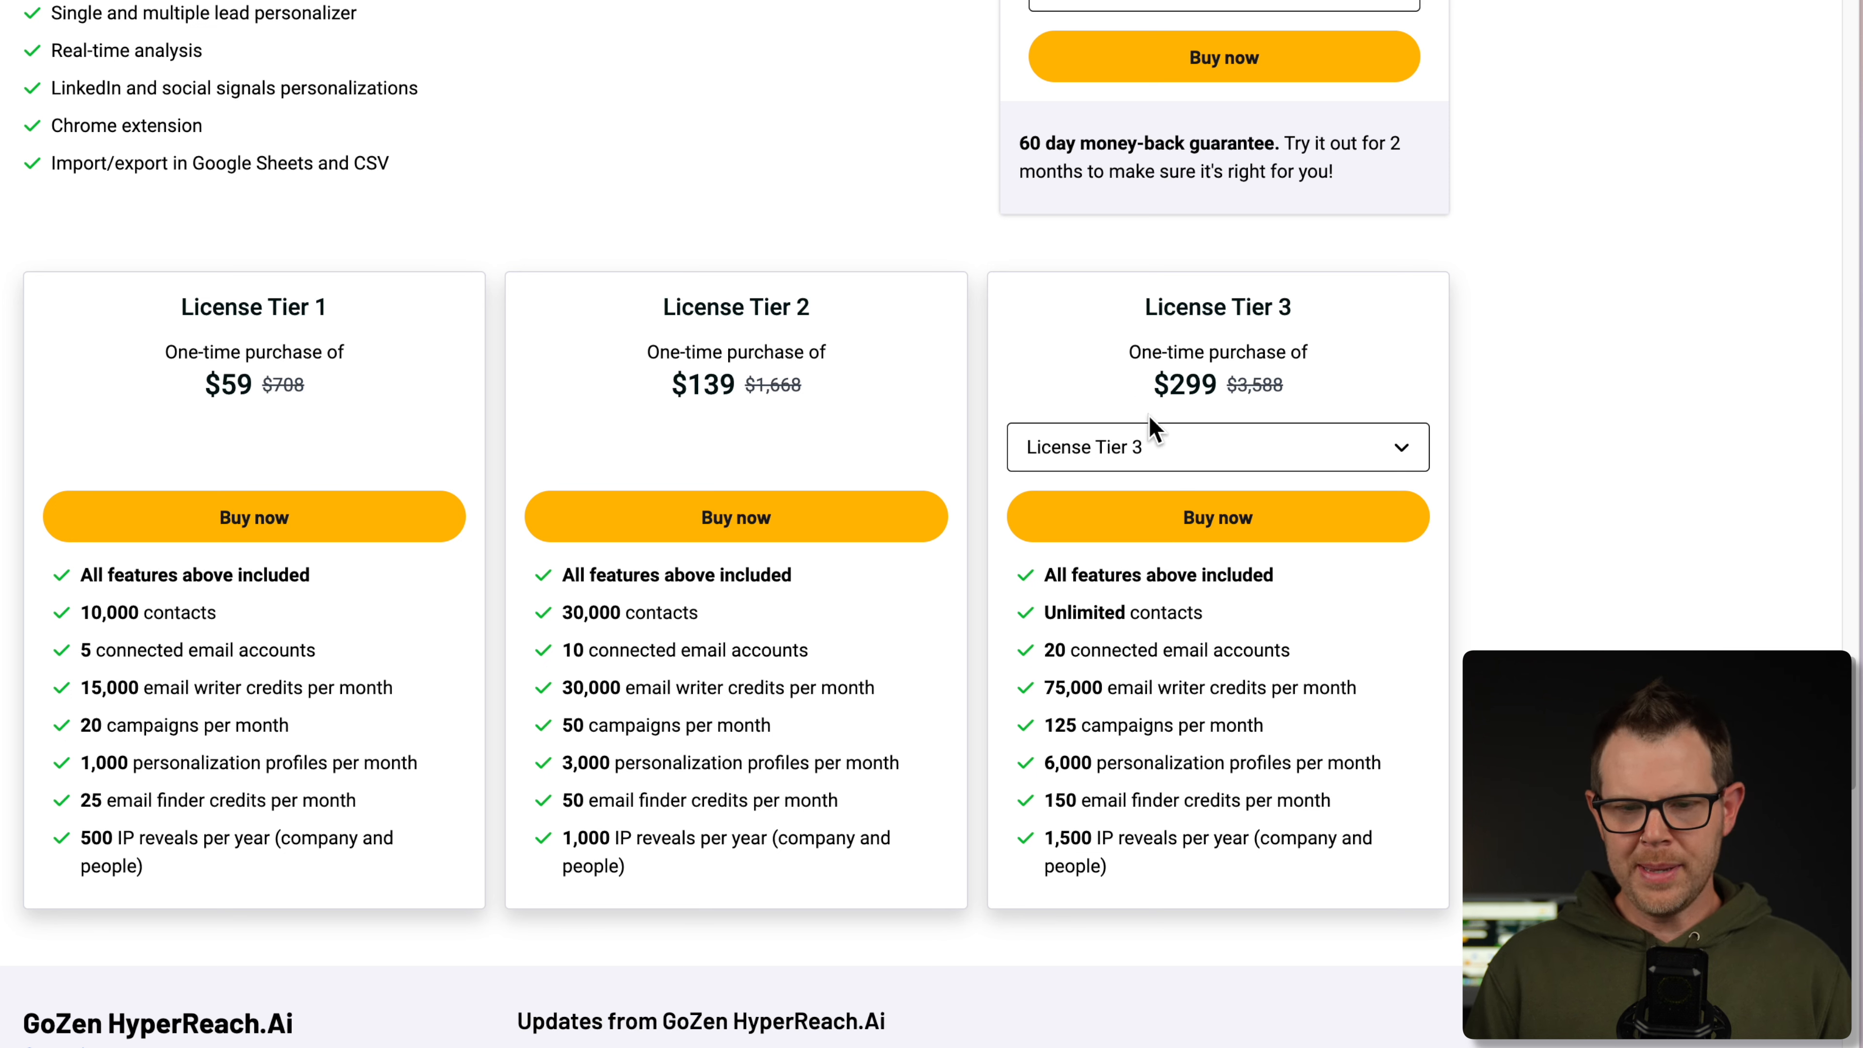
- Toggle the third pricing card between License Tier 4 and Tier 5, ending on Tier 5 at $899
left_click(1205, 444)
left_click(1176, 566)
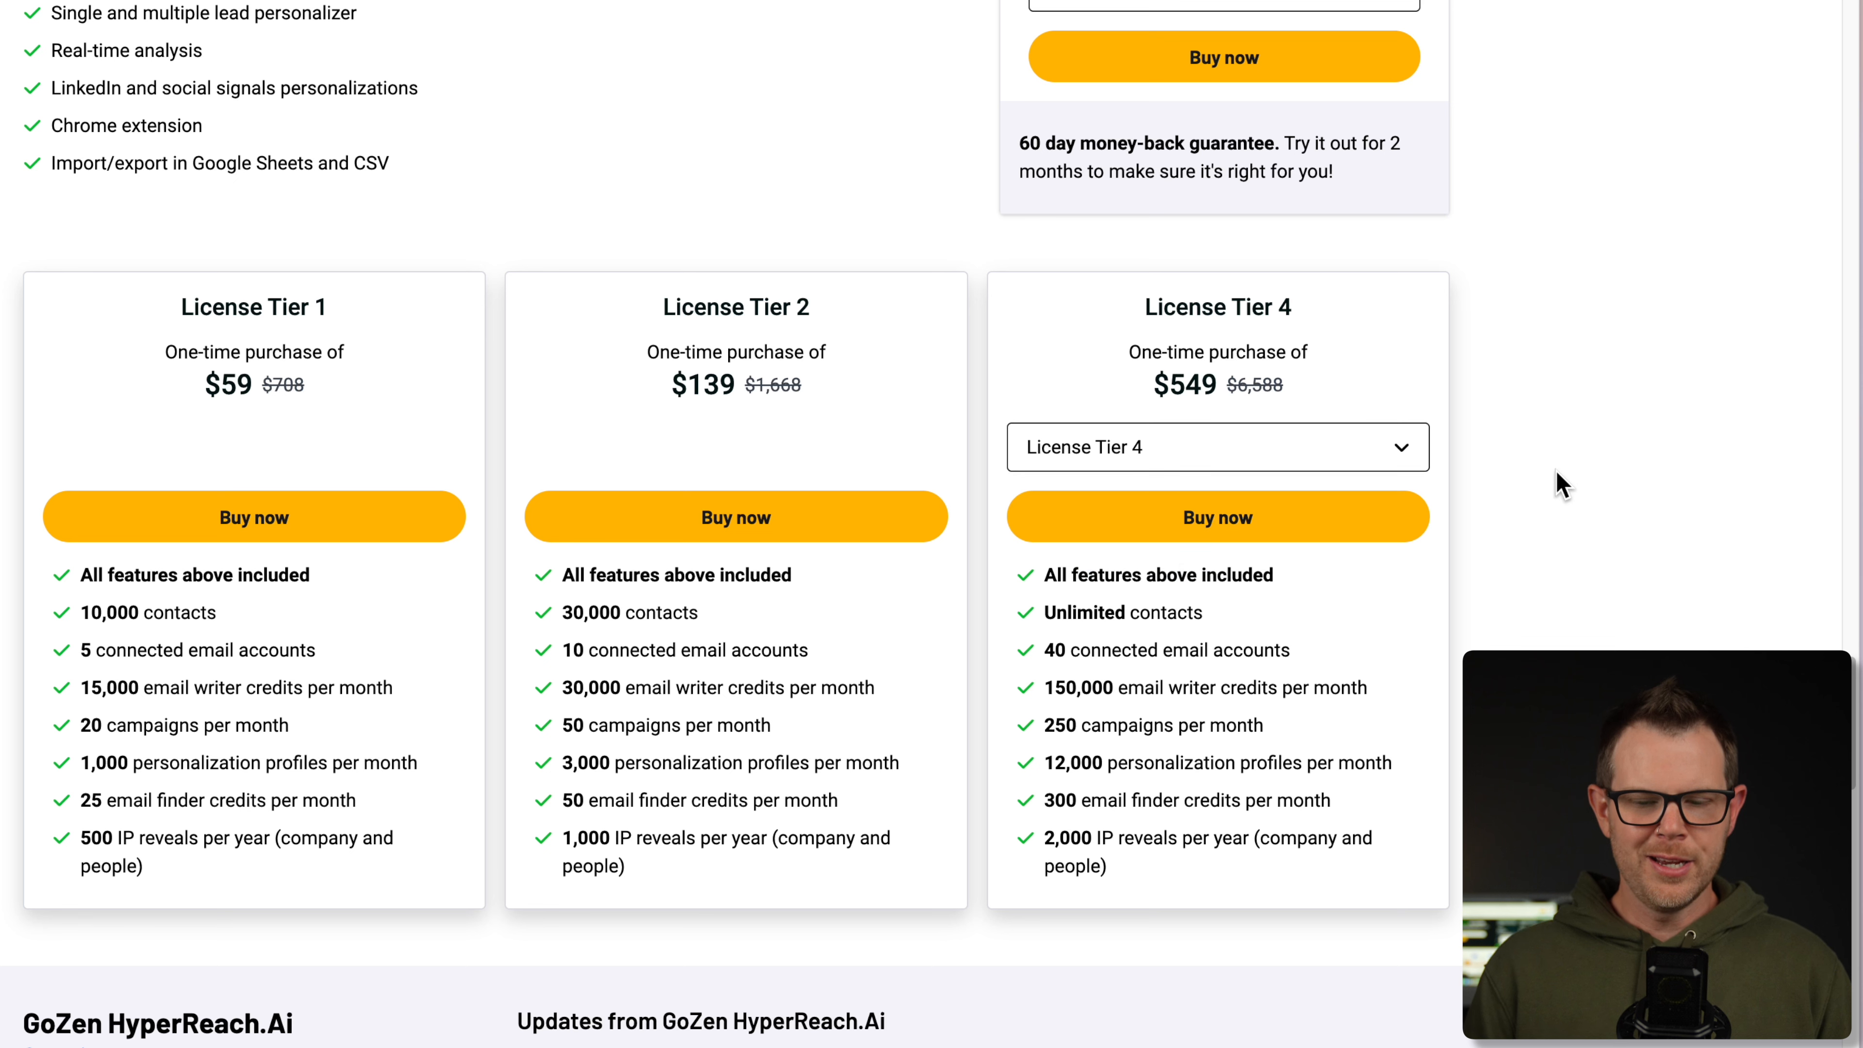
left_click(1369, 457)
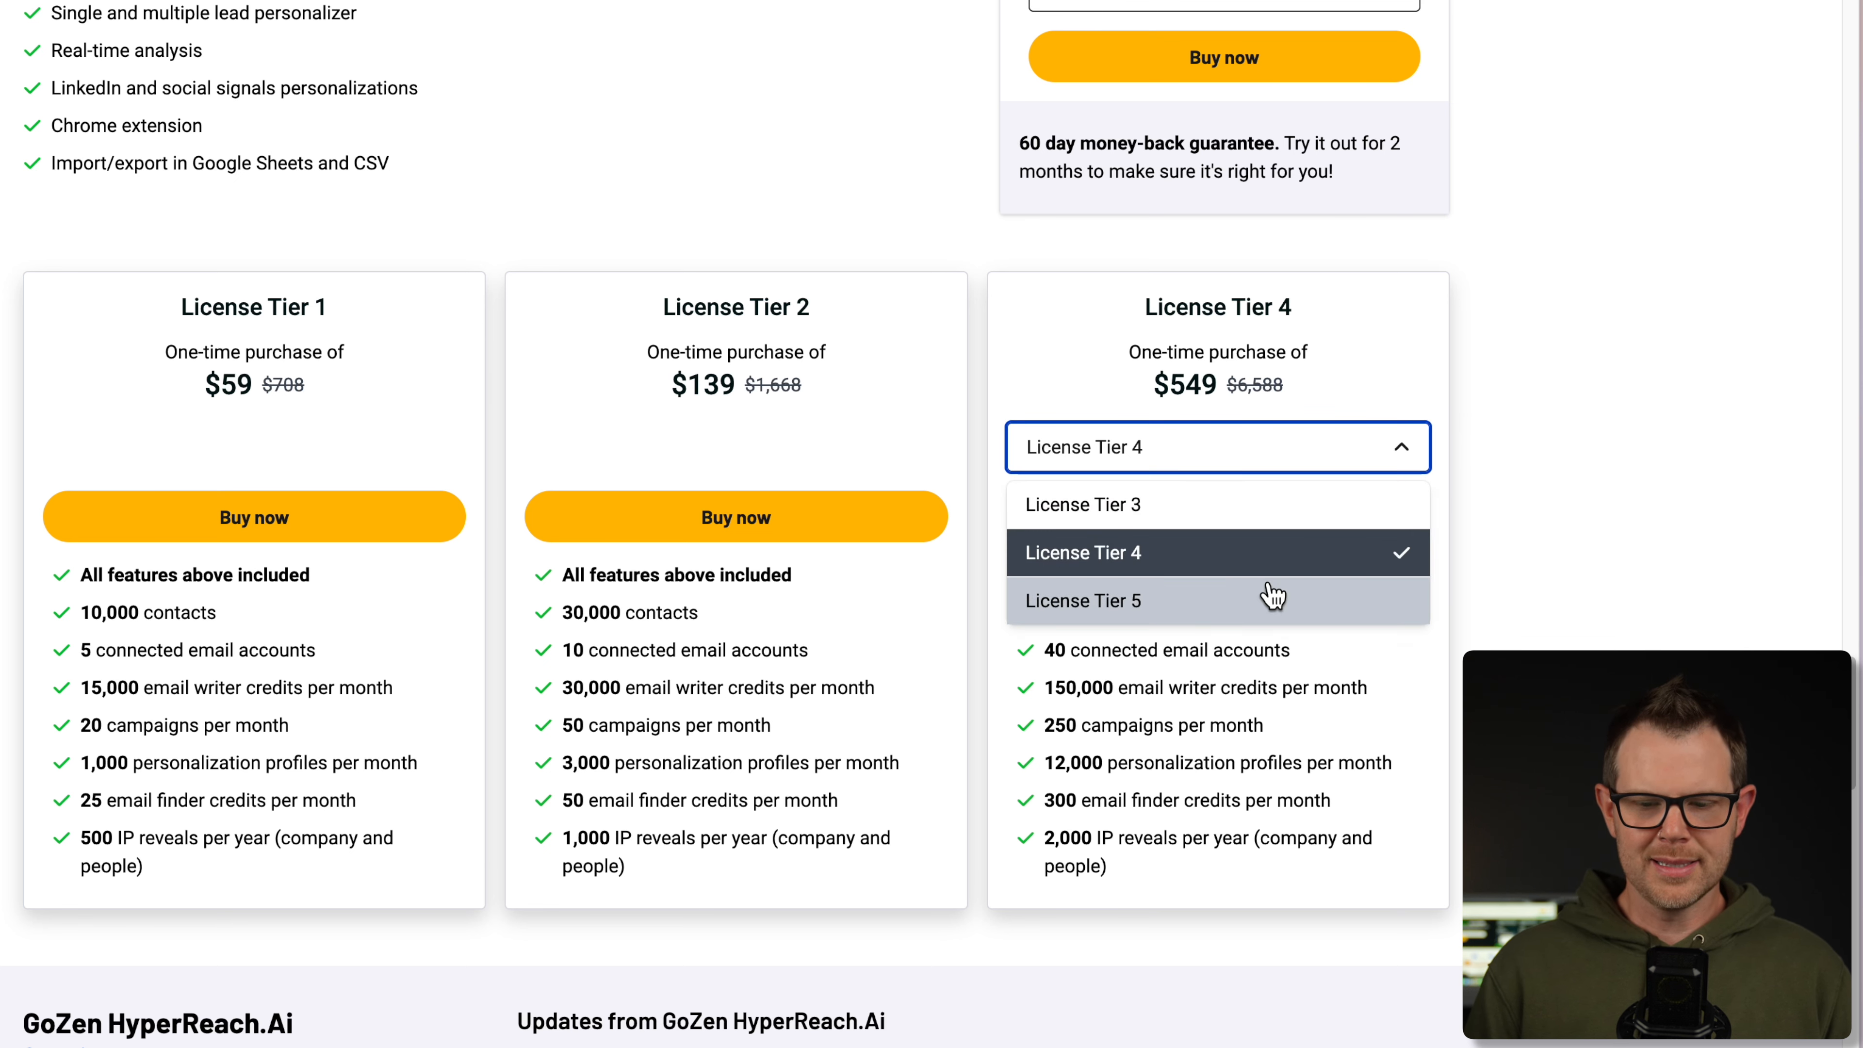
left_click(1275, 597)
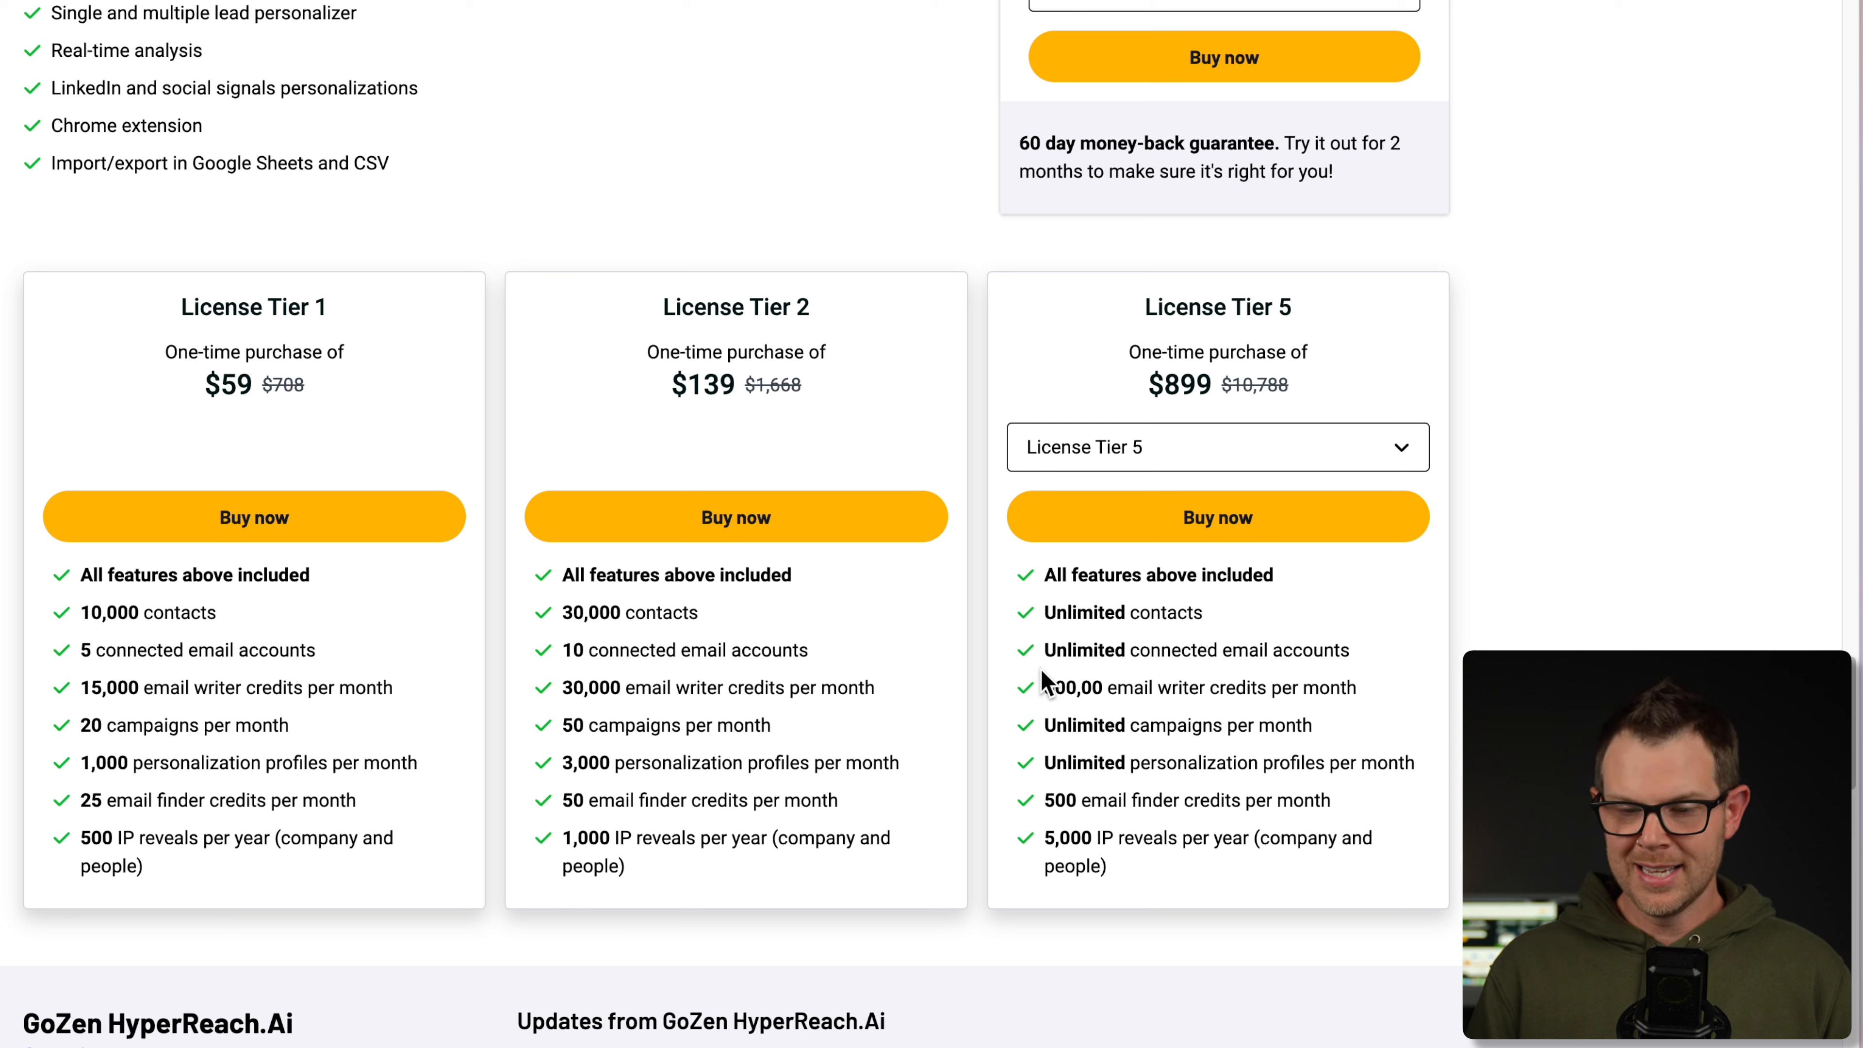
left_click(1111, 448)
left_click(1122, 551)
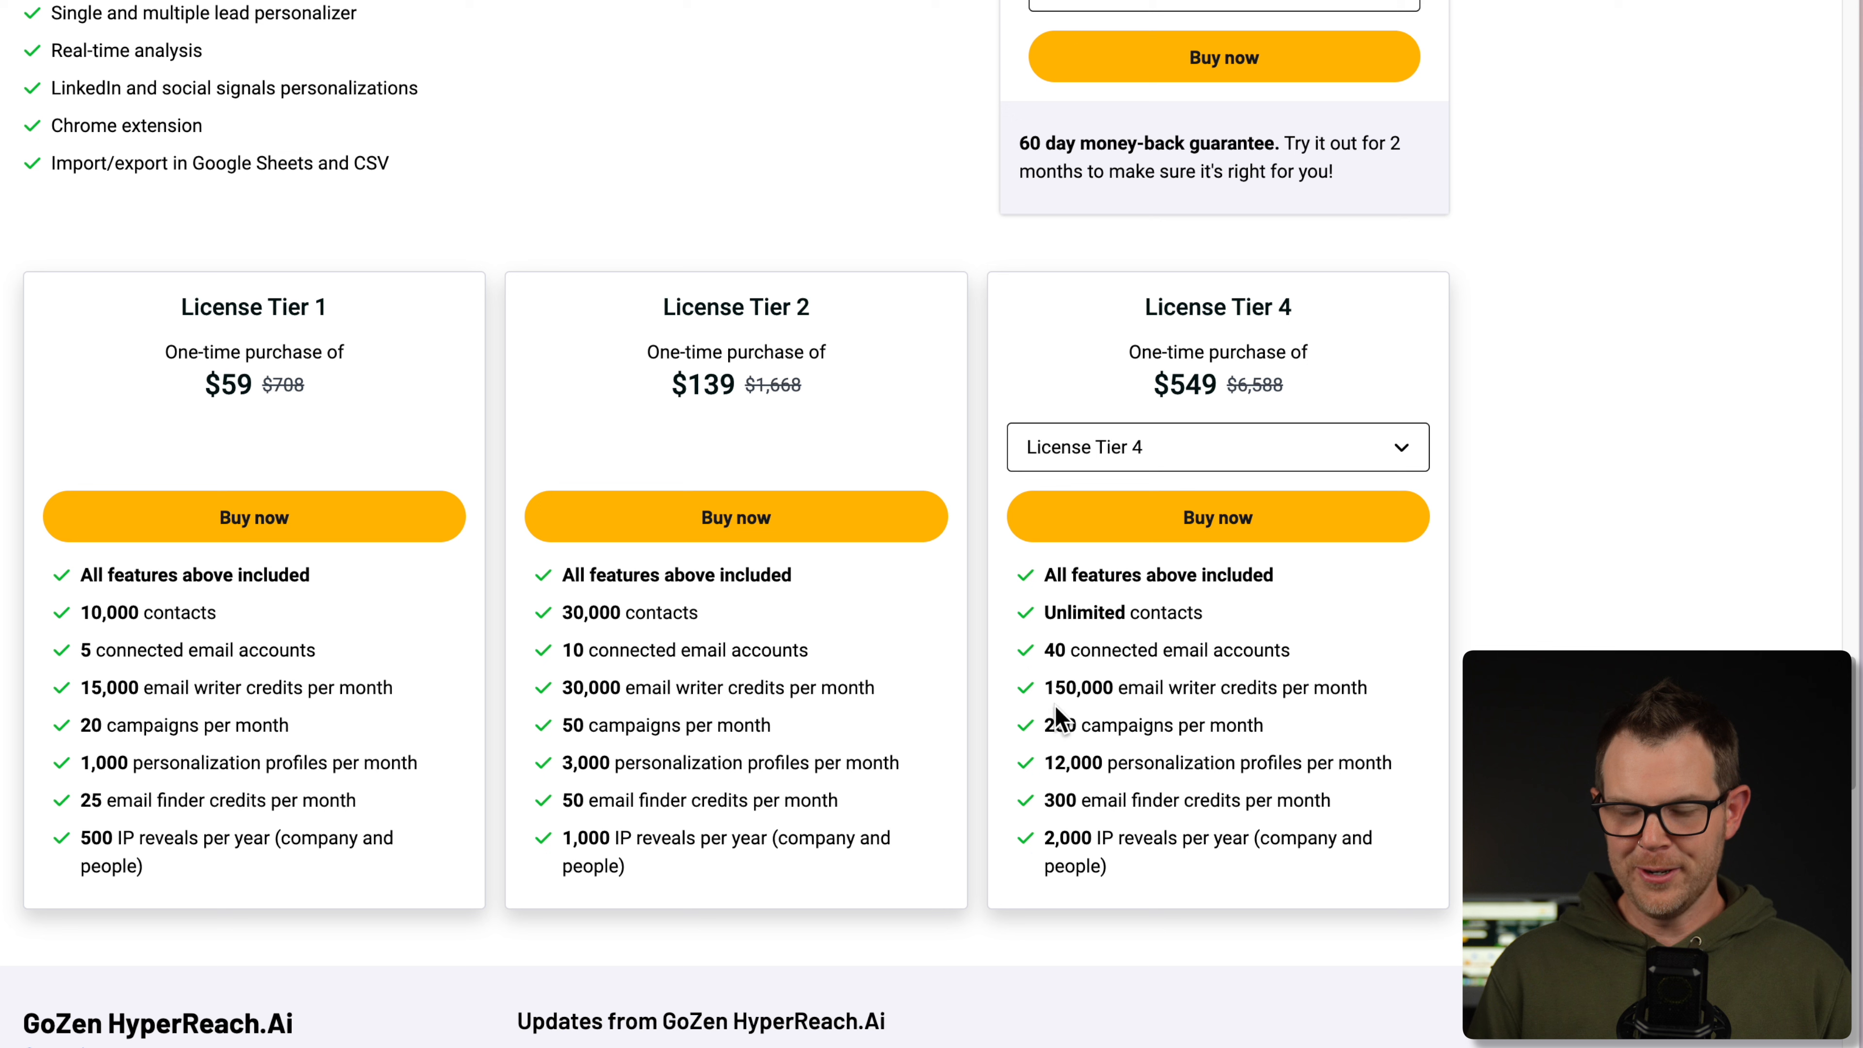
left_click(1147, 449)
left_click(1147, 598)
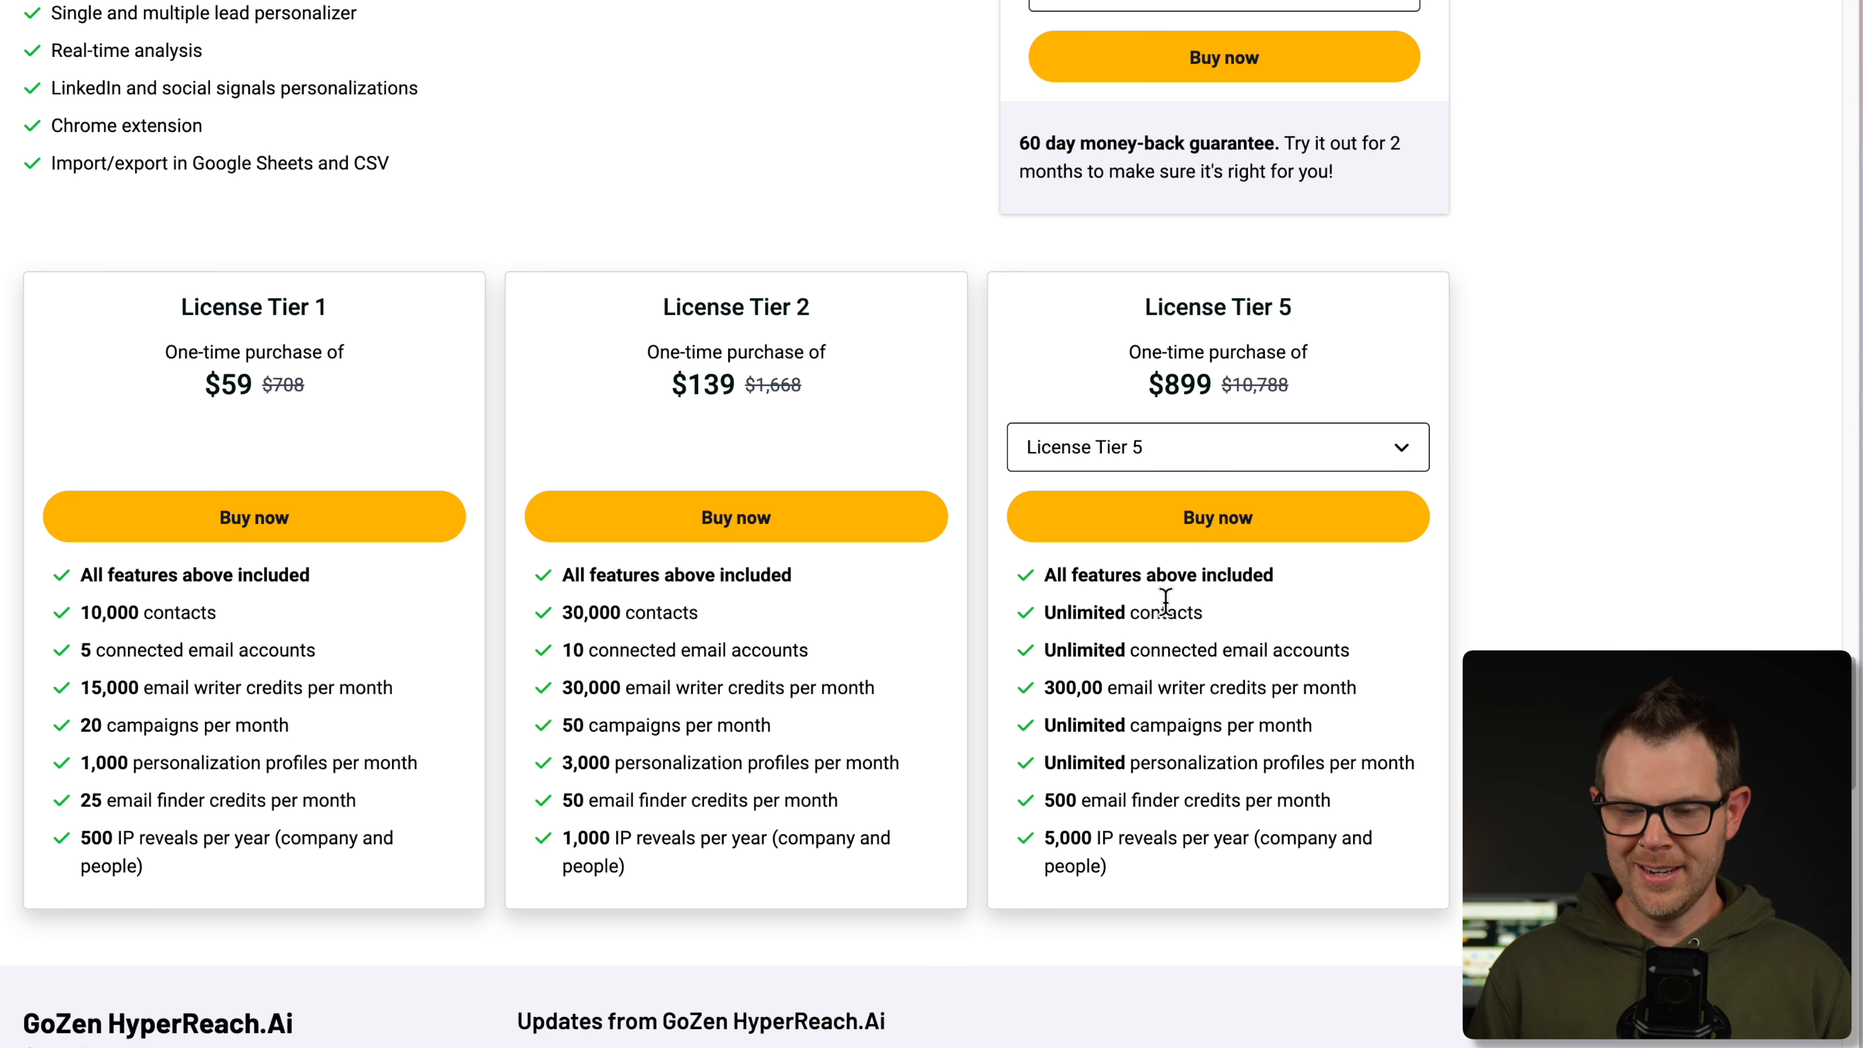